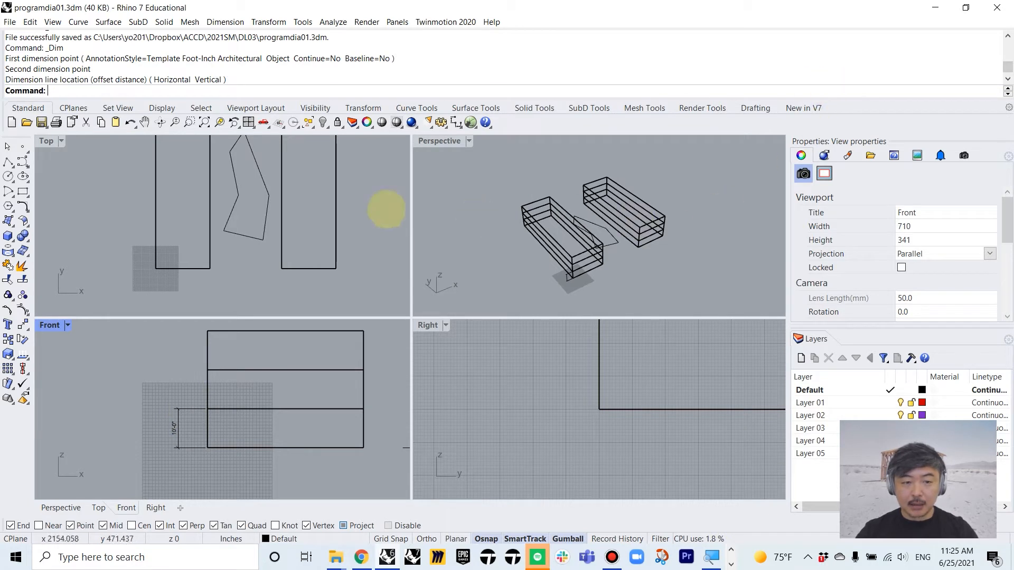
- Dimension the left building's width in the Top view, placing the dimension line just outside its lower short edge
scroll(167, 256, down, 2)
right_click(167, 256)
click(165, 258)
click(203, 260)
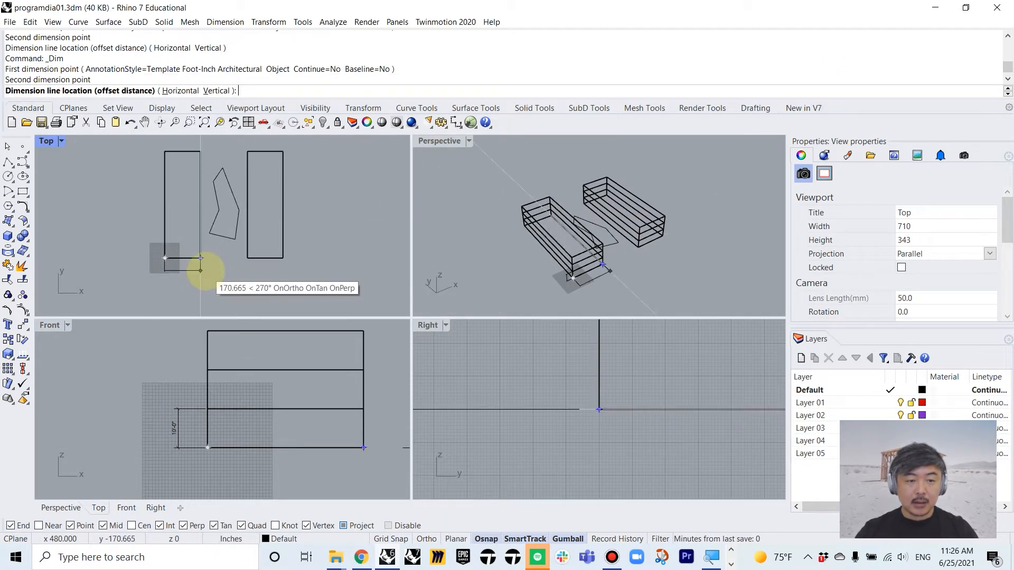
click(203, 267)
scroll(179, 260, up, 4)
scroll(180, 260, up, 4)
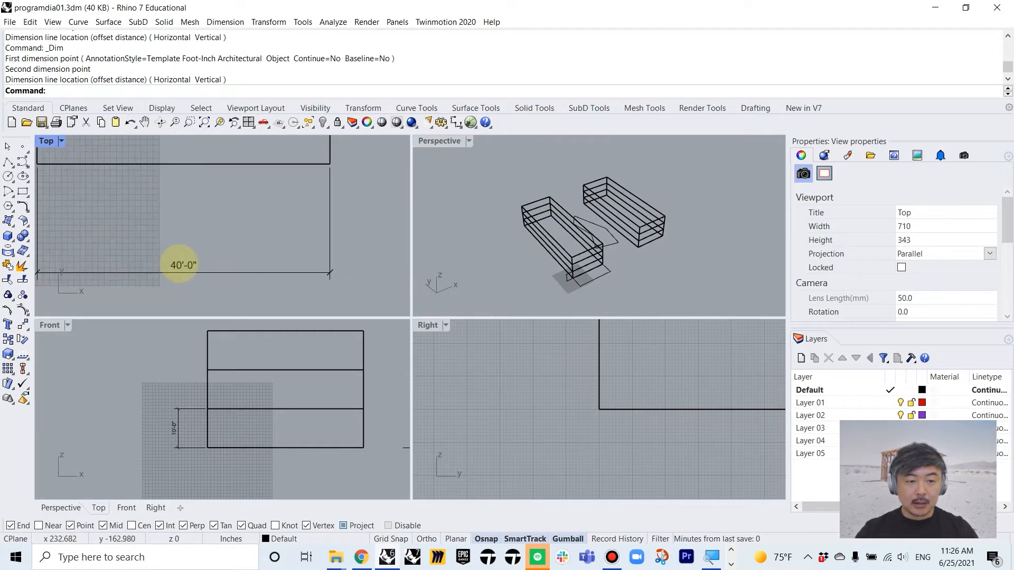
- Maximize the Top view and dimension the left building's length, with the dimension line outside its left long edge
double_click(46, 141)
scroll(184, 243, down, 3)
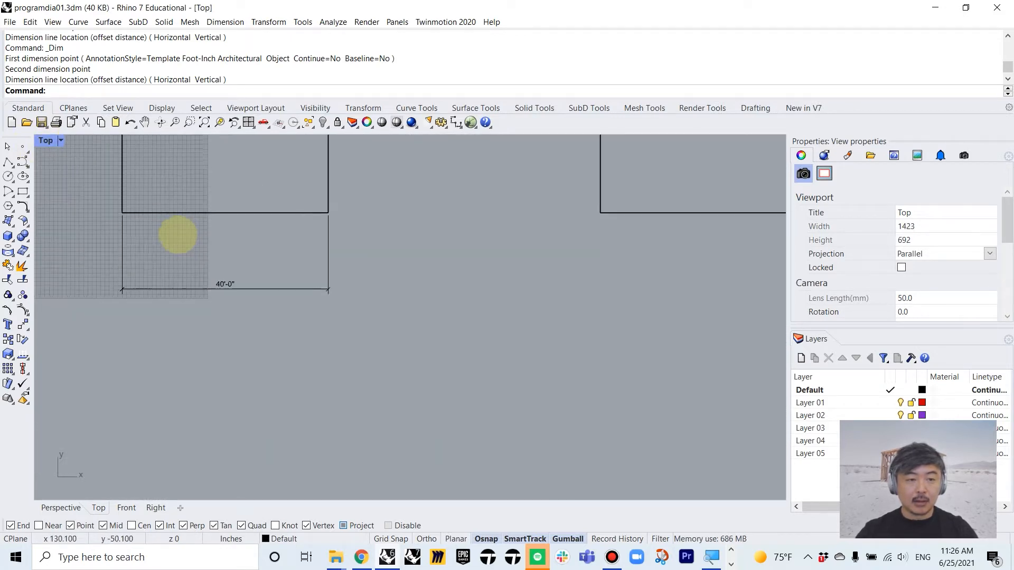
right_click(233, 314)
click(190, 294)
right_click(198, 297)
right_click(198, 298)
click(198, 298)
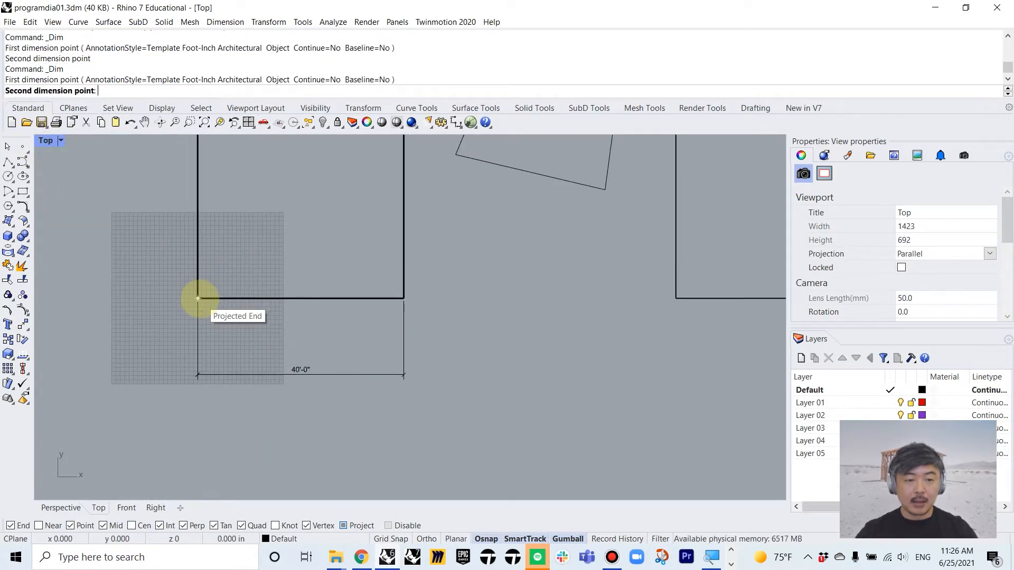
scroll(305, 261, down, 10)
right_drag(310, 252, 332, 304)
click(298, 223)
click(276, 226)
scroll(269, 317, up, 2)
scroll(274, 334, up, 5)
scroll(290, 358, down, 7)
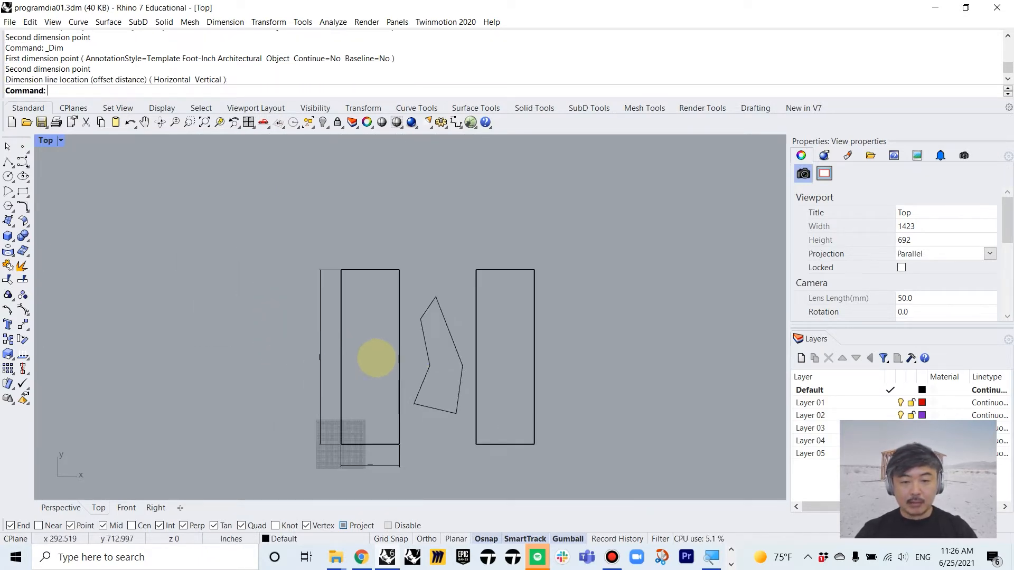
scroll(417, 349, up, 1)
scroll(412, 354, up, 2)
scroll(404, 343, down, 2)
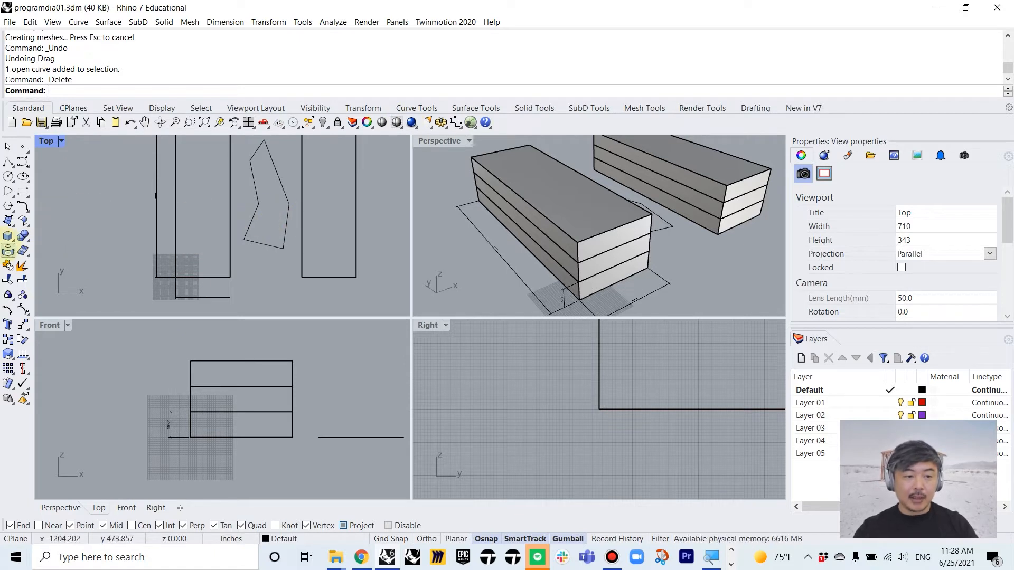
- Draw a rectangular plane in the Front view that extends beyond all sides of the left building's outline
click(13, 223)
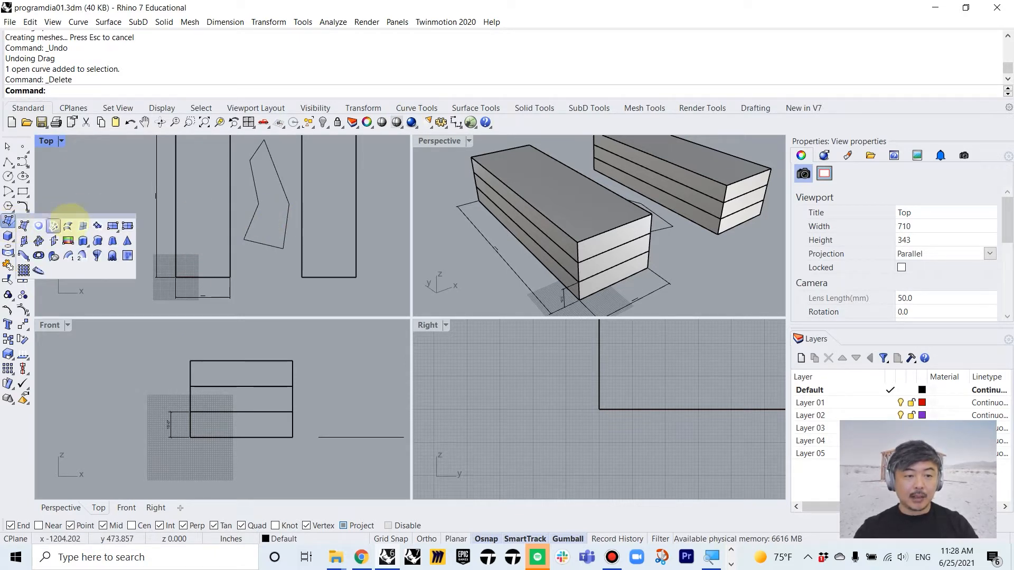
click(113, 225)
click(151, 326)
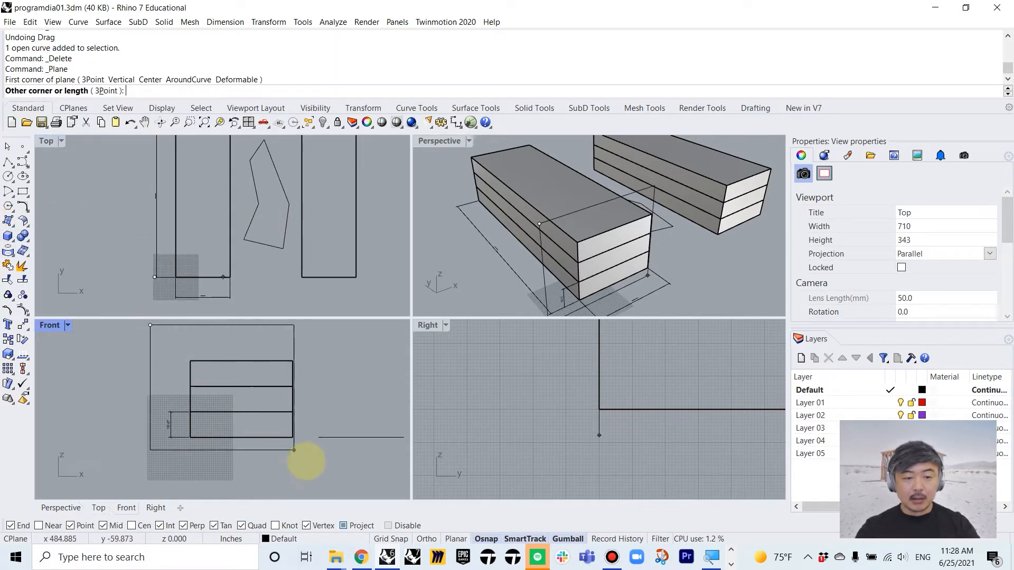
click(326, 477)
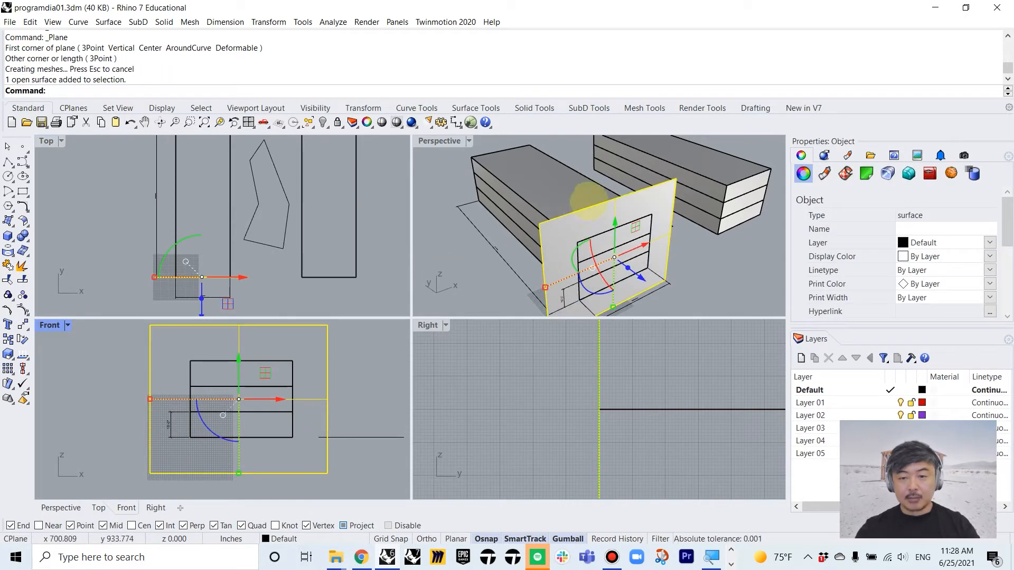
- Move the plane back along the left building's length so it cuts crosswise through the building near its front end
scroll(671, 275, up, 3)
drag(671, 275, 453, 143)
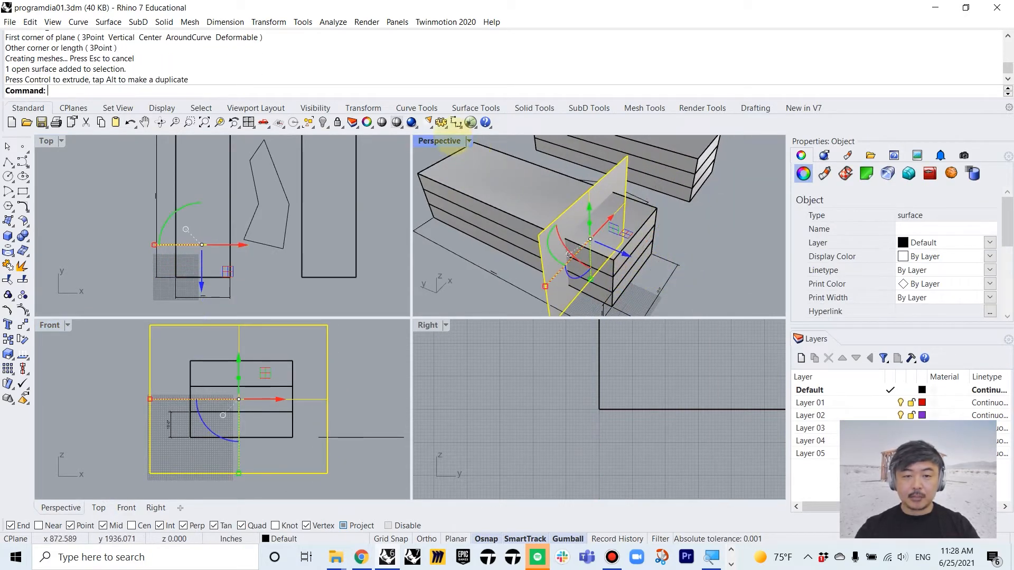
double_click(440, 141)
right_drag(493, 192, 470, 328)
drag(470, 320, 449, 311)
click(636, 266)
right_drag(600, 332, 430, 256)
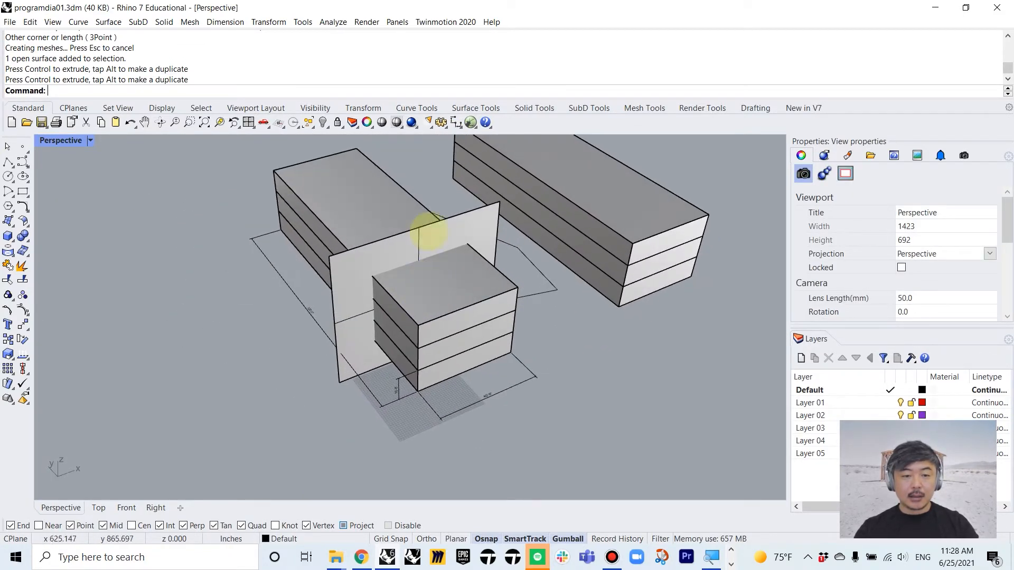
- Split the left building's three floor volumes with the crosswise plane using BooleanSplit
click(261, 223)
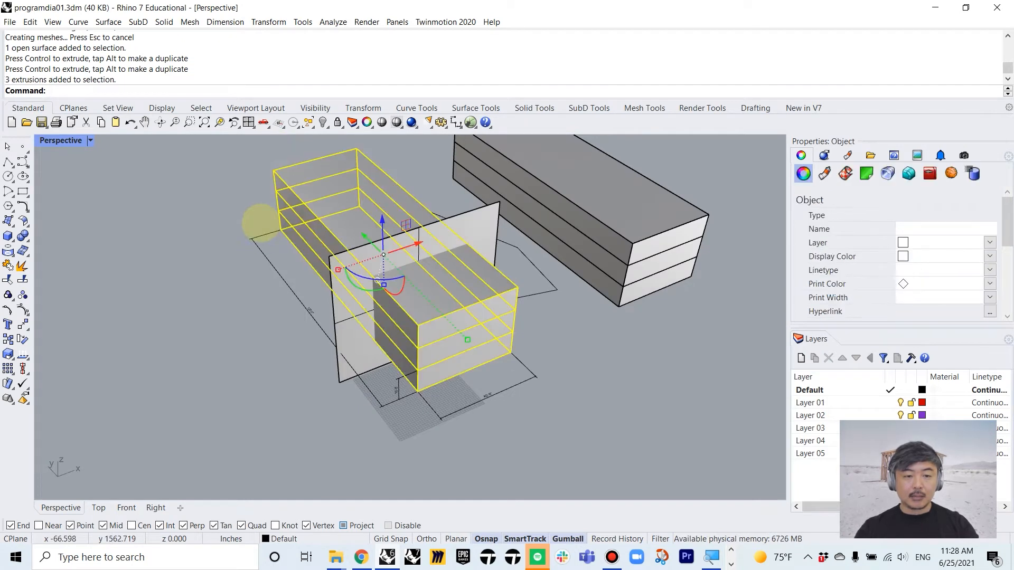
text(Bool)
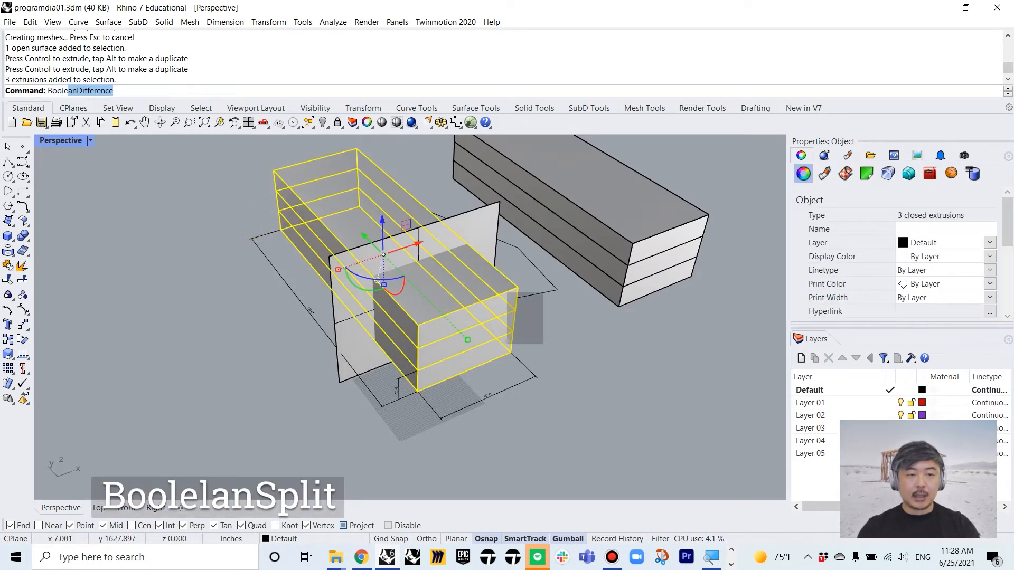
text(eanN)
key(BackSpace)
text(S)
key(Return)
click(343, 328)
key(Return)
- Pull the top front block out of the split building to test the cut, and undo the move
click(507, 308)
right_drag(466, 311, 462, 272)
click(555, 299)
click(463, 272)
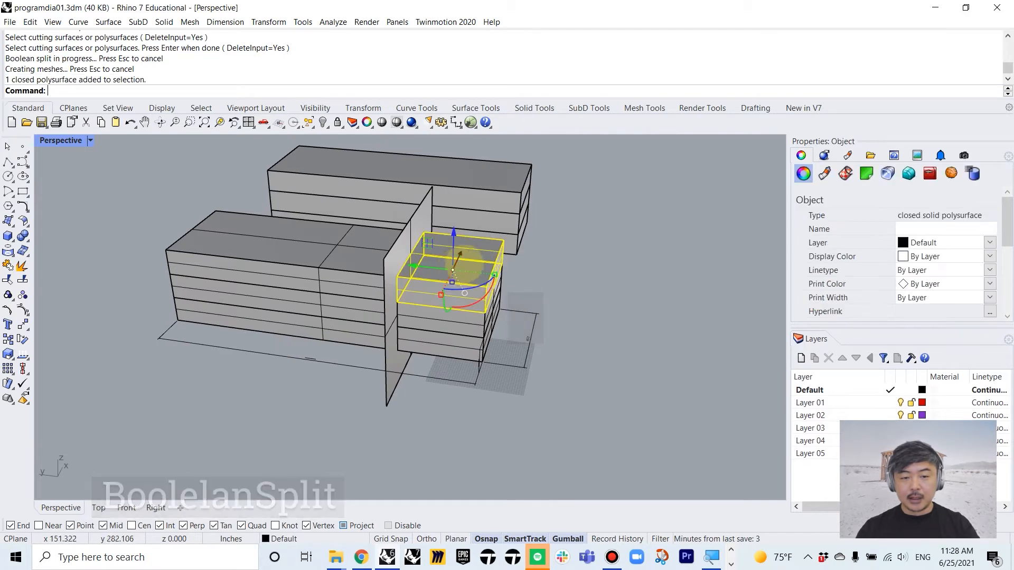
drag(463, 264, 478, 243)
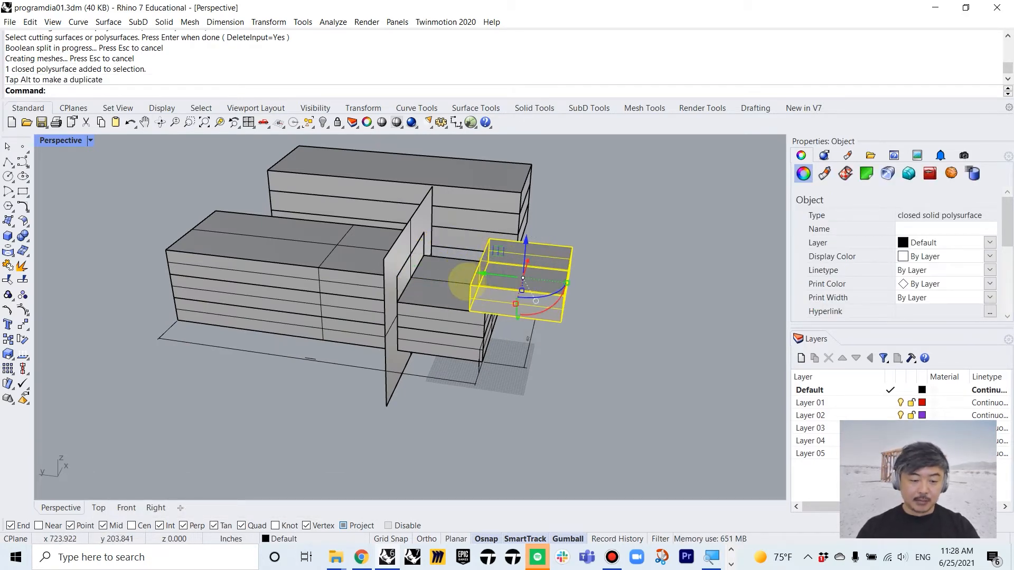
key(ctrl+z)
click(640, 312)
- Rotate the cutting plane 90 degrees in the Top view so it runs parallel to the left building's long edges
right_drag(641, 313, 487, 324)
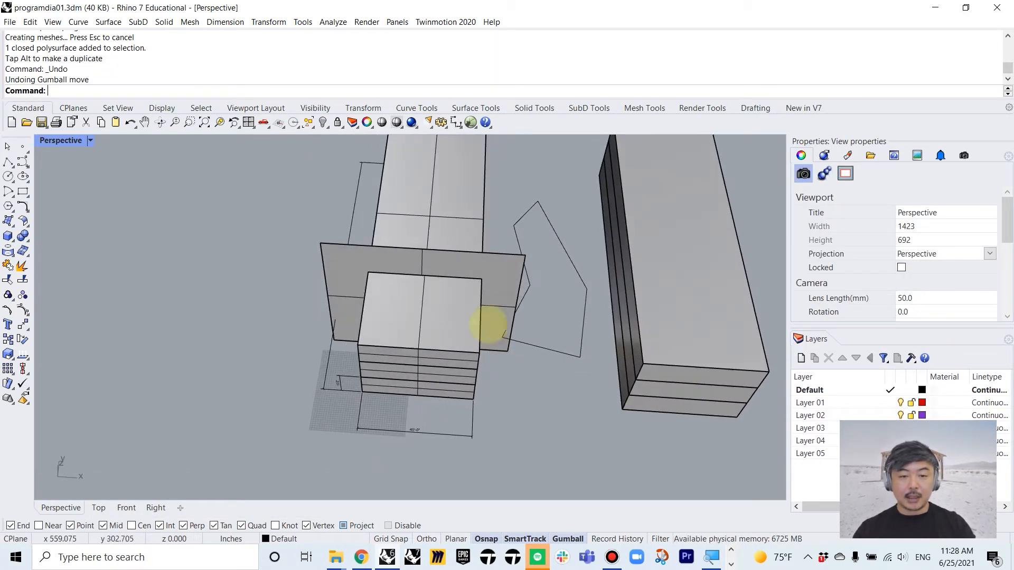
click(510, 282)
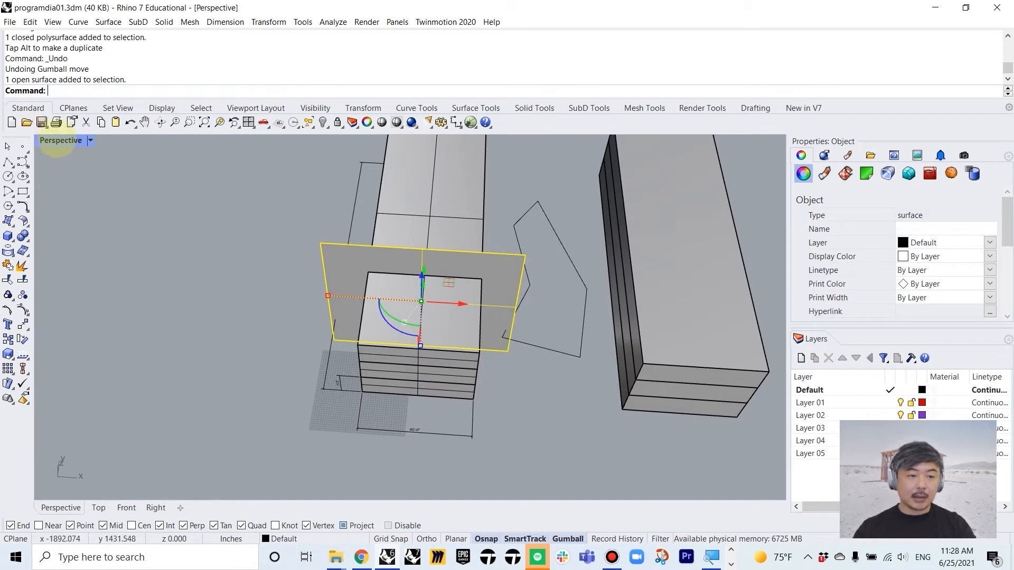
double_click(59, 141)
shift+drag(171, 264, 234, 273)
scroll(214, 224, down, 4)
- Stretch the cutting plane beyond both ends of the left building and shift it toward the building's left long edge
right_drag(211, 235, 204, 223)
drag(201, 248, 200, 278)
right_drag(189, 188, 201, 219)
drag(184, 219, 177, 193)
click(144, 180)
scroll(183, 161, up, 2)
scroll(189, 159, up, 3)
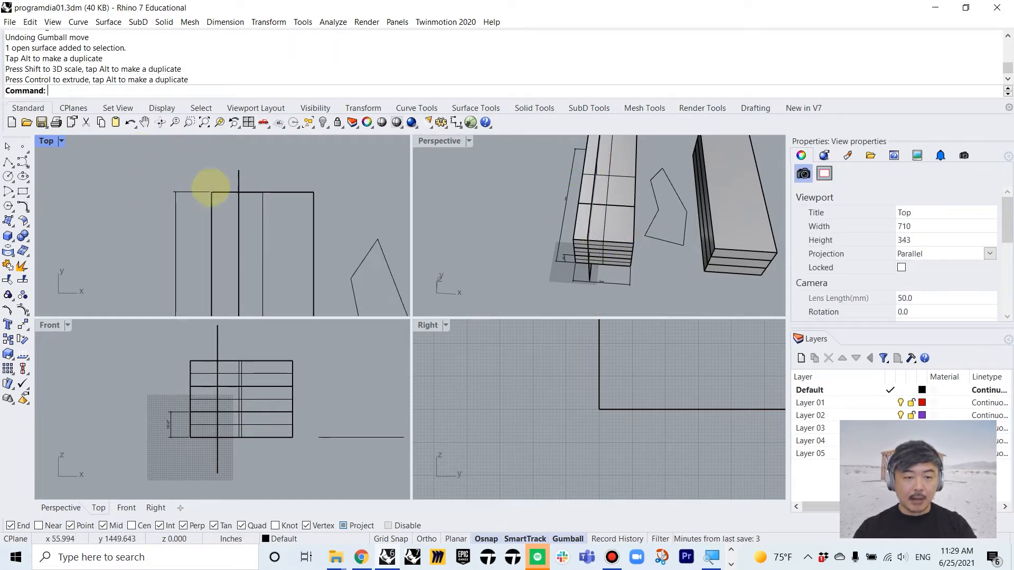
- Draw a 6' by 6' rectangle just outside the left building's upper-left corner in the Top view
click(23, 191)
scroll(222, 185, up, 3)
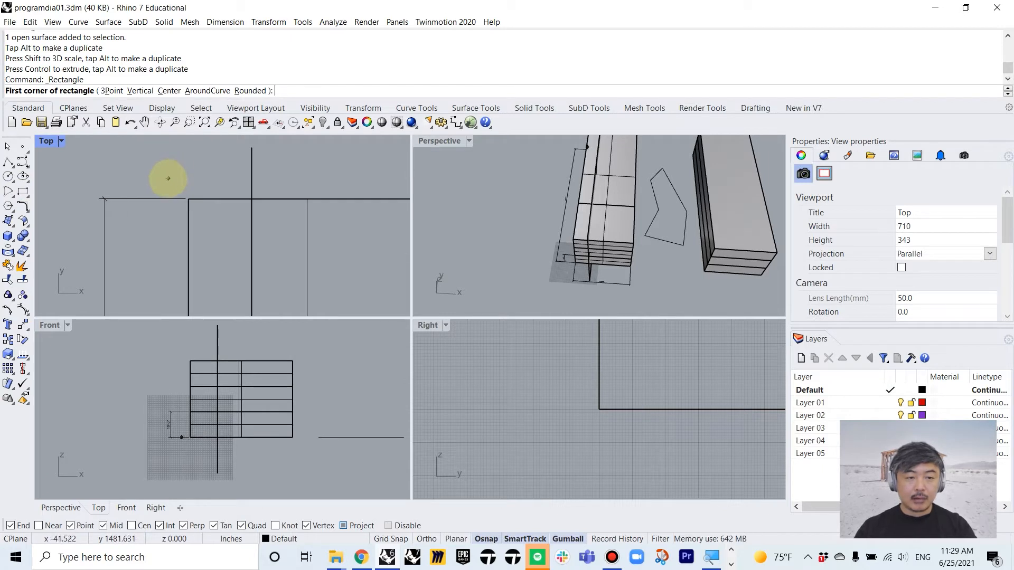
click(185, 186)
text(6')
right_click(239, 158)
text(6')
right_click(239, 159)
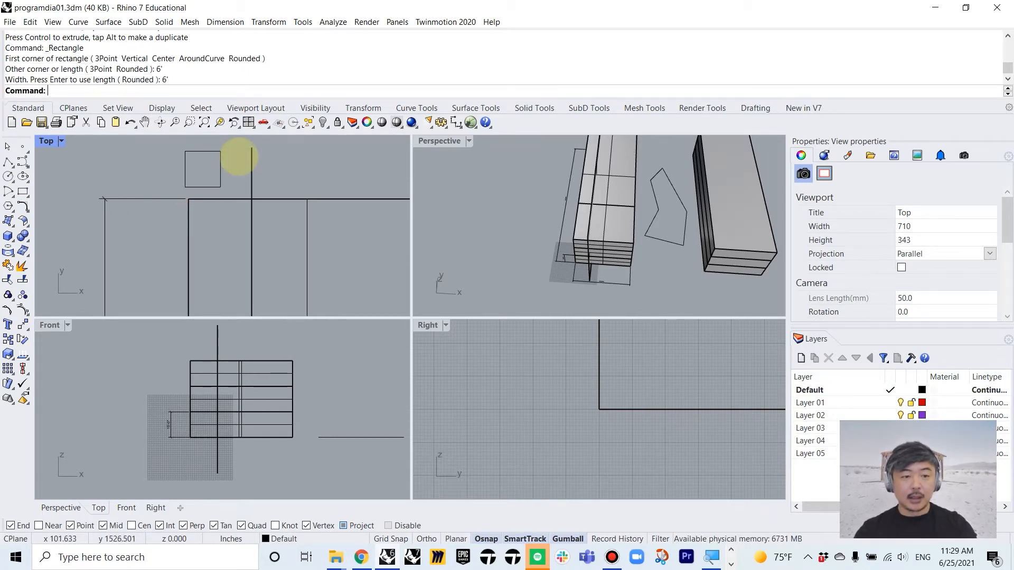
- Move the 6' square so its lower-left corner snaps to the left building's upper-left corner
click(212, 190)
text(m)
key(Return)
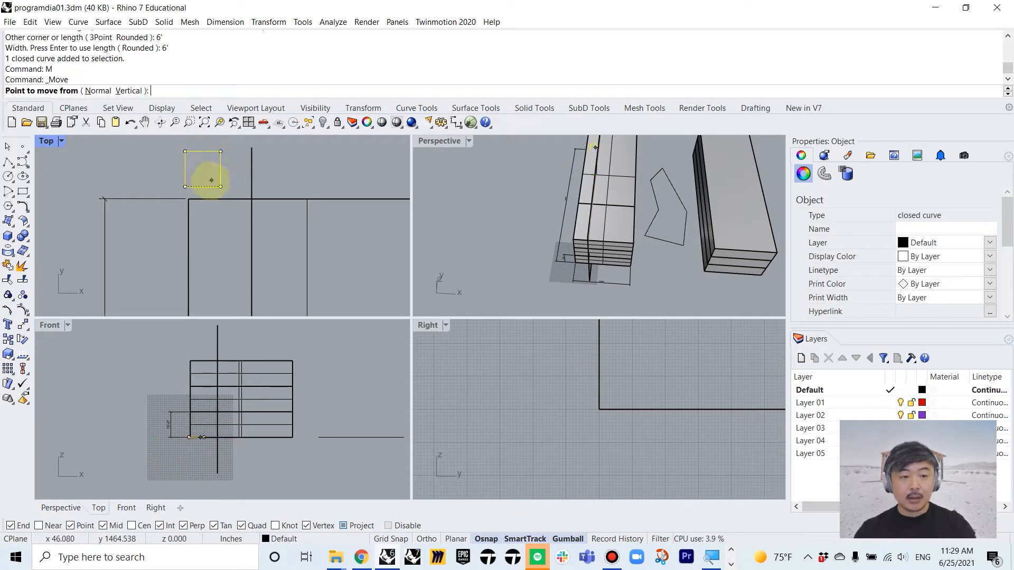
click(185, 187)
click(188, 199)
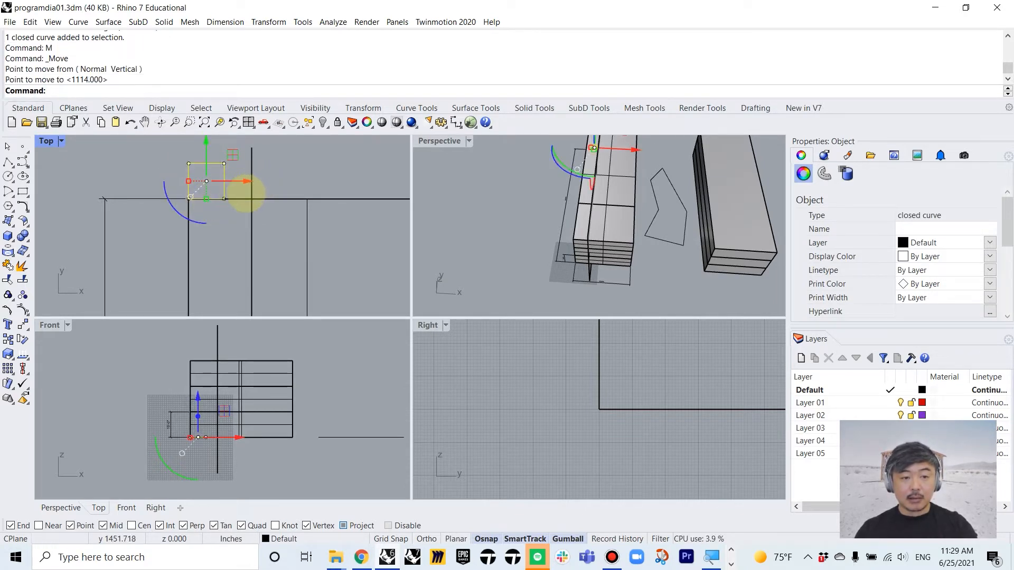
- Move the lengthwise cutting plane to the 6' square's lower-right corner, using its intersection with the building's upper edge as base point
click(252, 191)
text(m)
key(Return)
click(251, 199)
click(224, 199)
click(336, 171)
right_drag(600, 241, 644, 185)
scroll(222, 207, down, 2)
right_drag(245, 208, 258, 177)
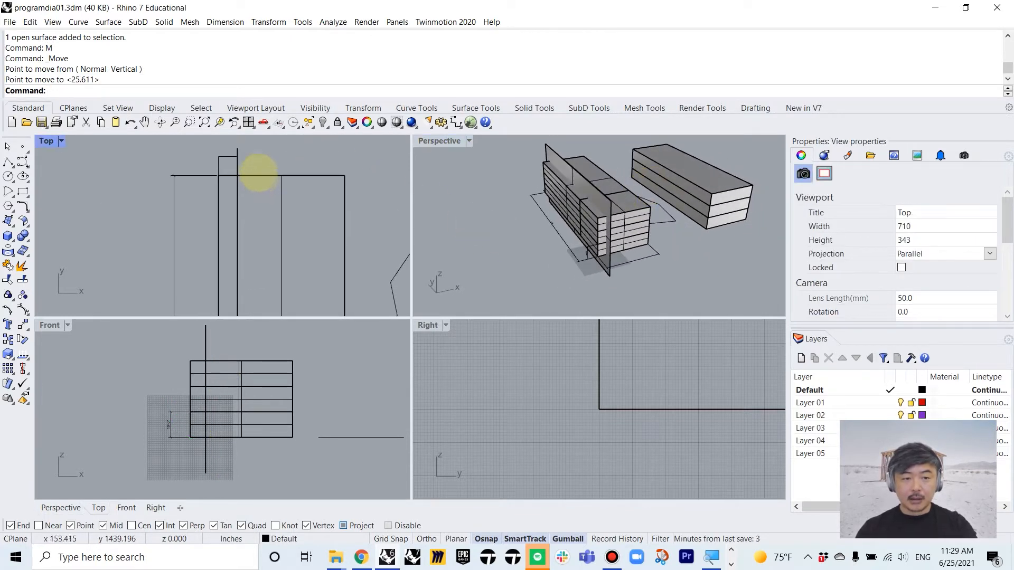
- Split the rear floor volumes of the left building with the lengthwise plane using BooleanSplit, and check the resulting strips
text(BooleanSplit)
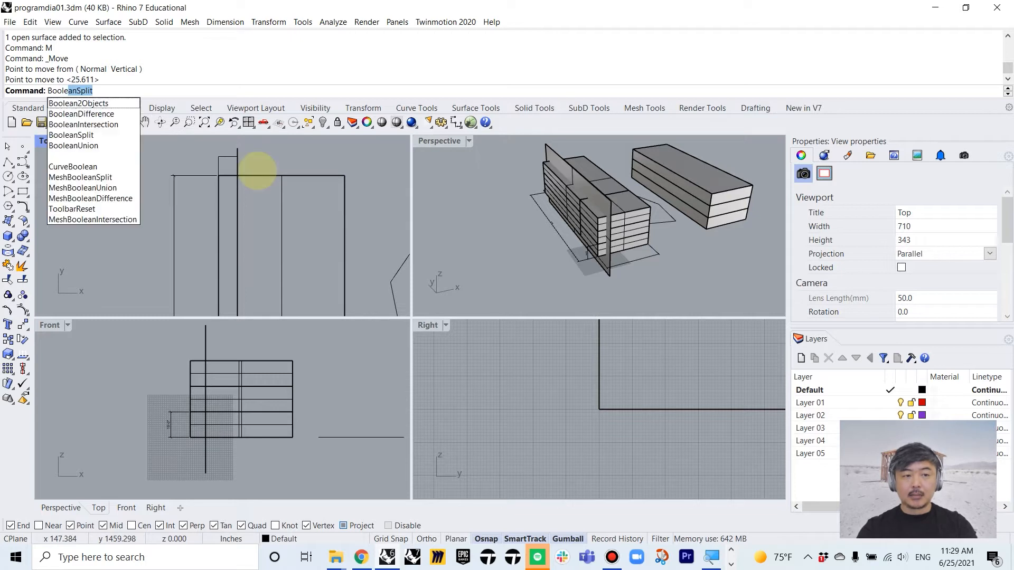
key(Return)
scroll(231, 171, up, 2)
click(217, 191)
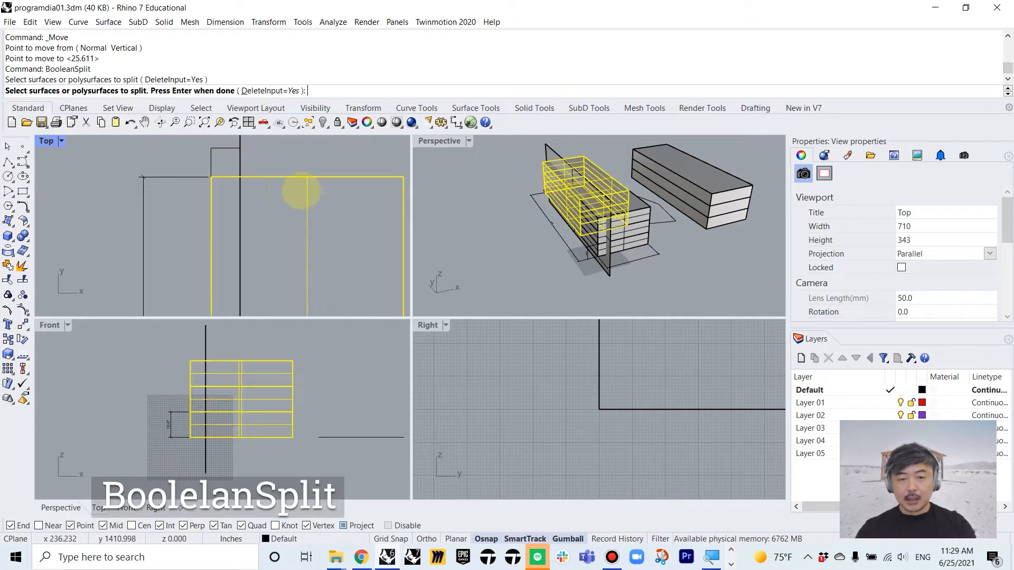
key(Return)
right_drag(285, 158, 263, 191)
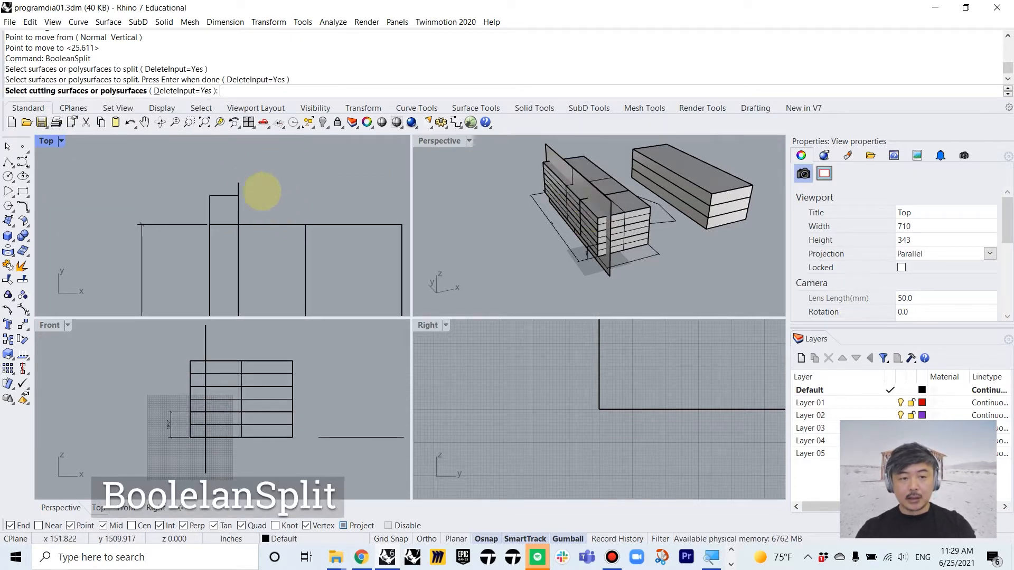
click(238, 183)
key(Return)
right_drag(425, 163, 587, 211)
click(559, 197)
click(562, 213)
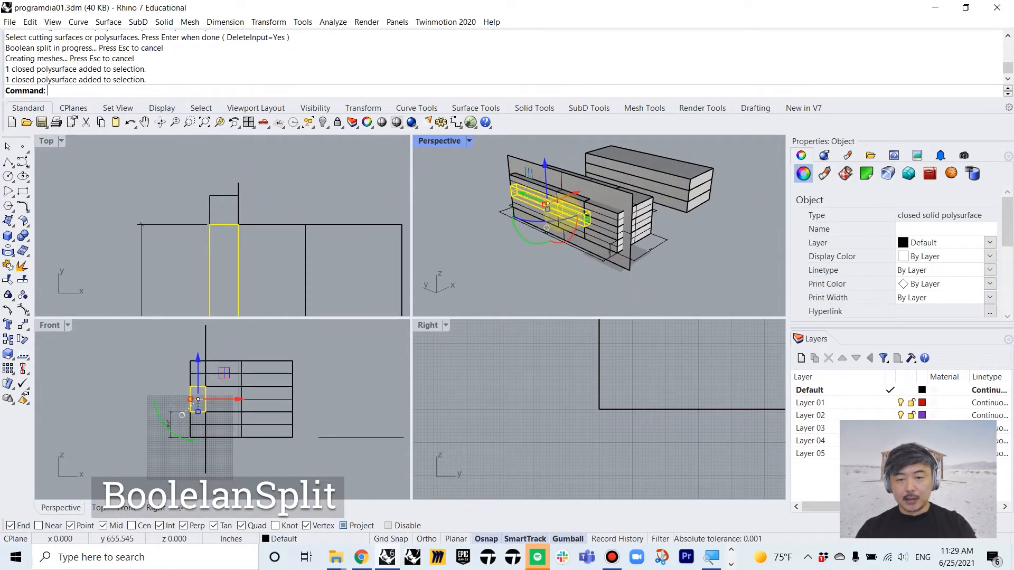
click(566, 227)
click(435, 155)
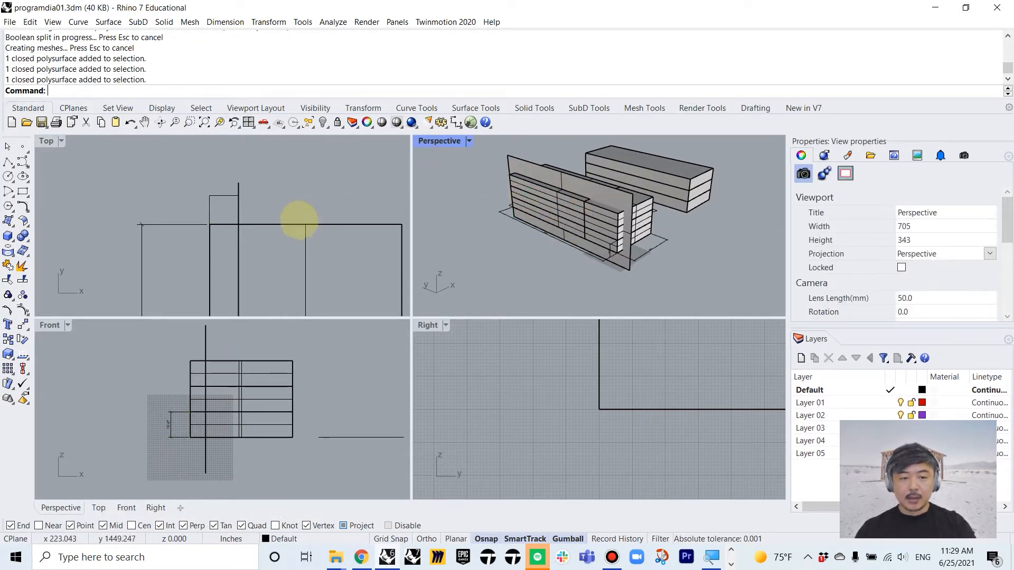
- Rotate the cutting plane crosswise again and position it across the upper part of the left building's rear section
scroll(300, 221, down, 10)
right_drag(313, 248, 294, 193)
scroll(294, 192, down, 3)
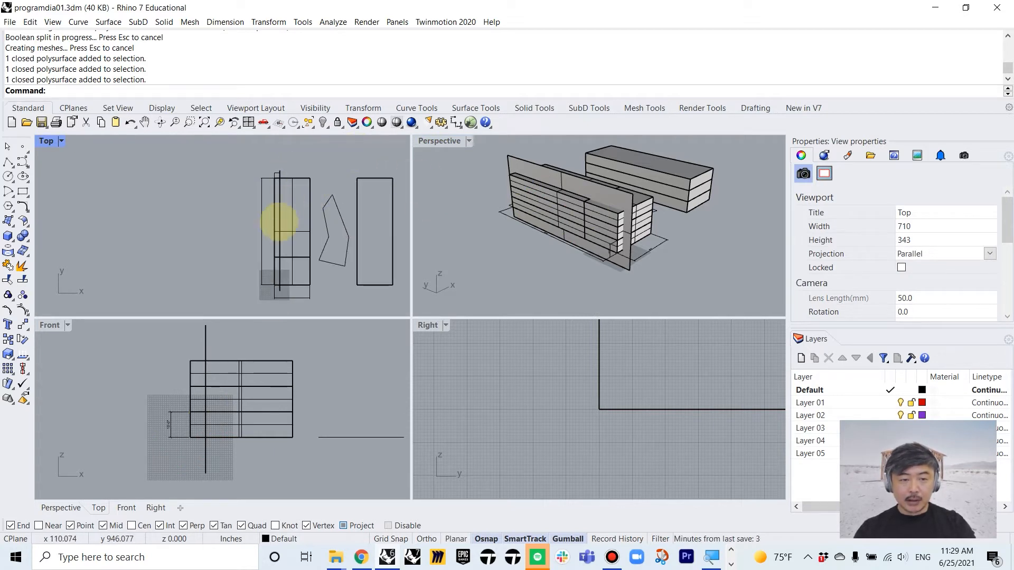
click(280, 289)
drag(288, 226, 333, 214)
click(224, 187)
scroll(305, 215, up, 2)
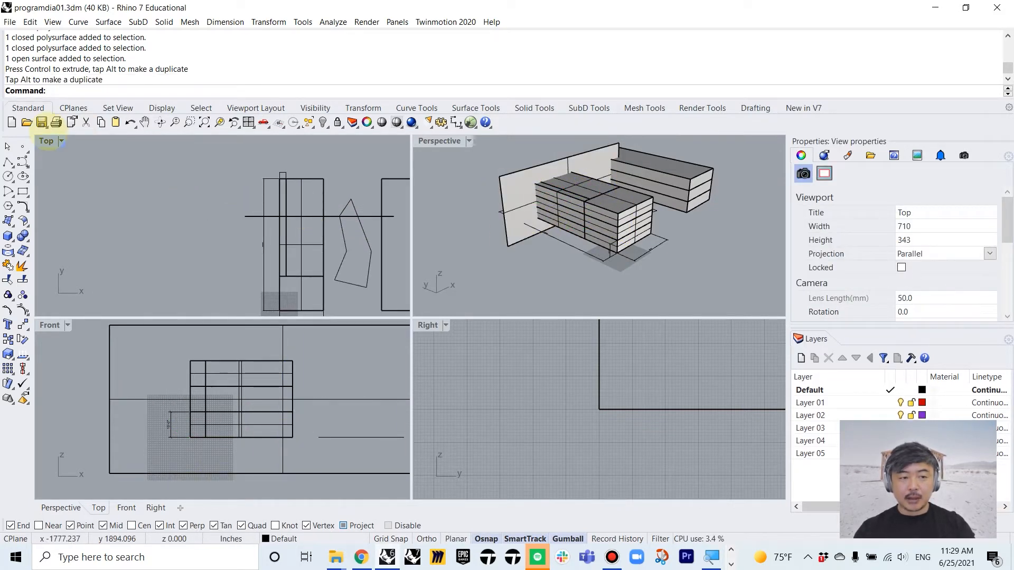
- Divide the right long edge of the left building's rear section into 5 equal segments with points
double_click(42, 140)
right_drag(693, 298, 528, 255)
scroll(446, 201, up, 4)
scroll(446, 199, down, 4)
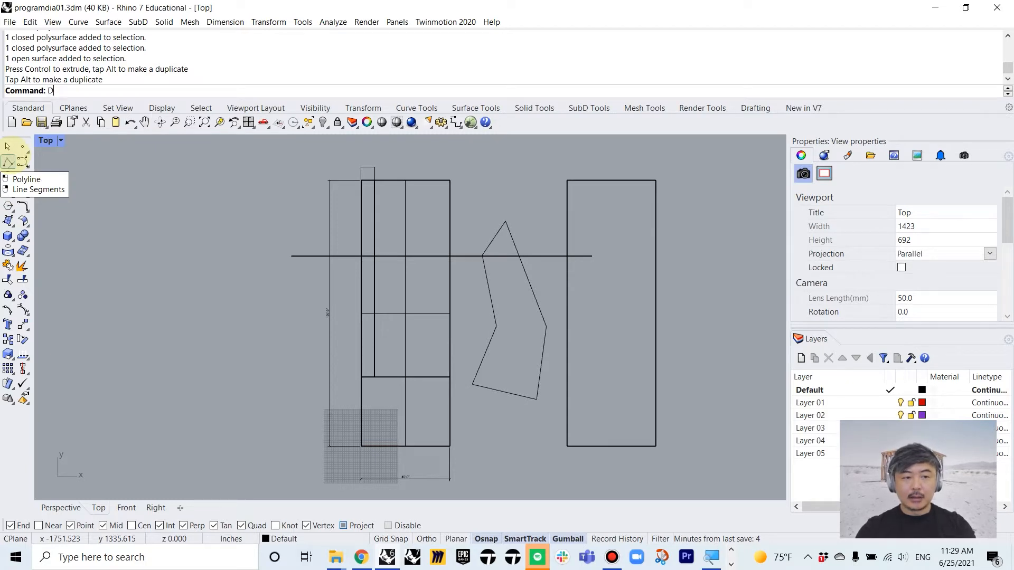
text(vide)
key(Return)
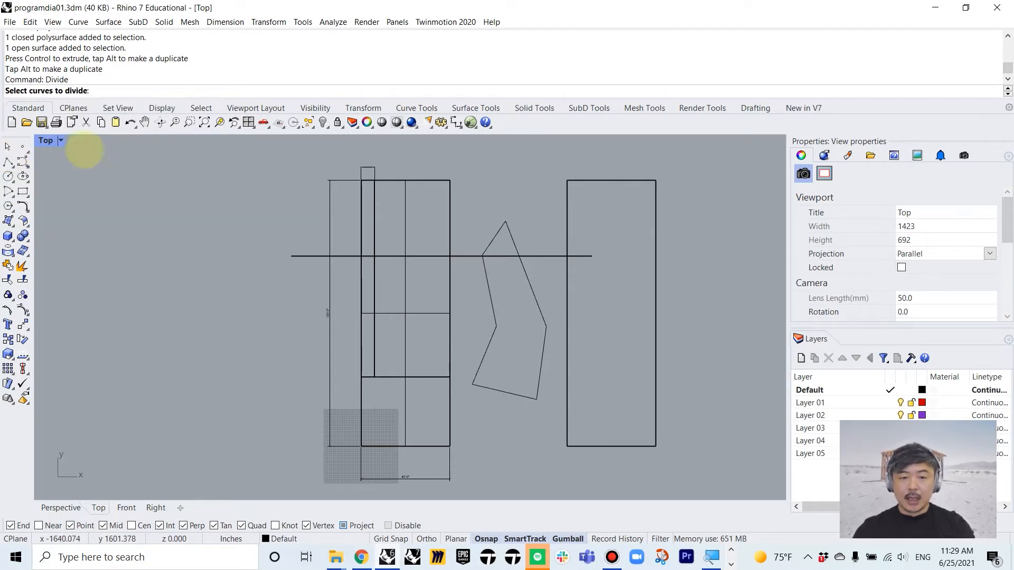
click(454, 217)
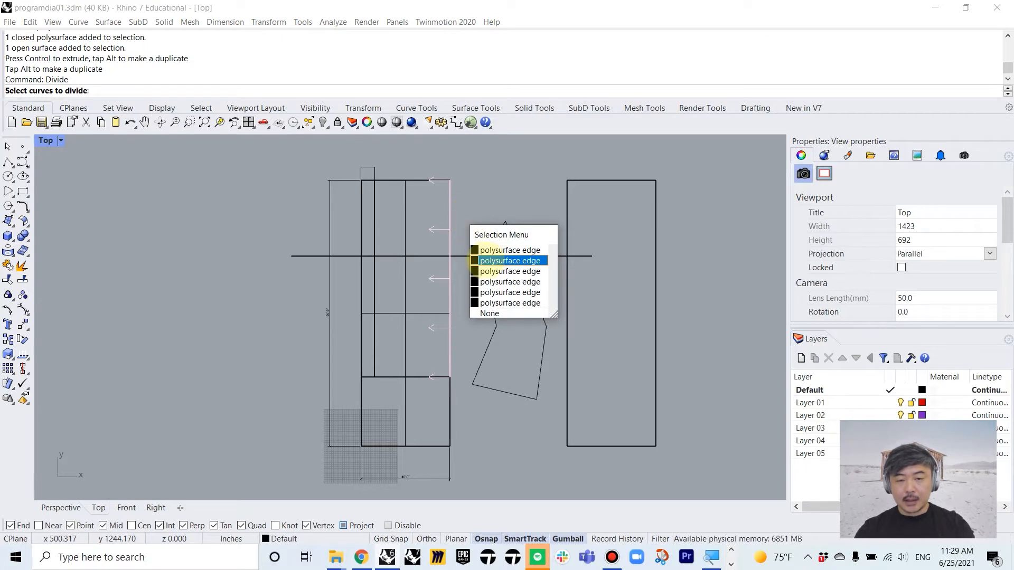
click(483, 260)
key(Return)
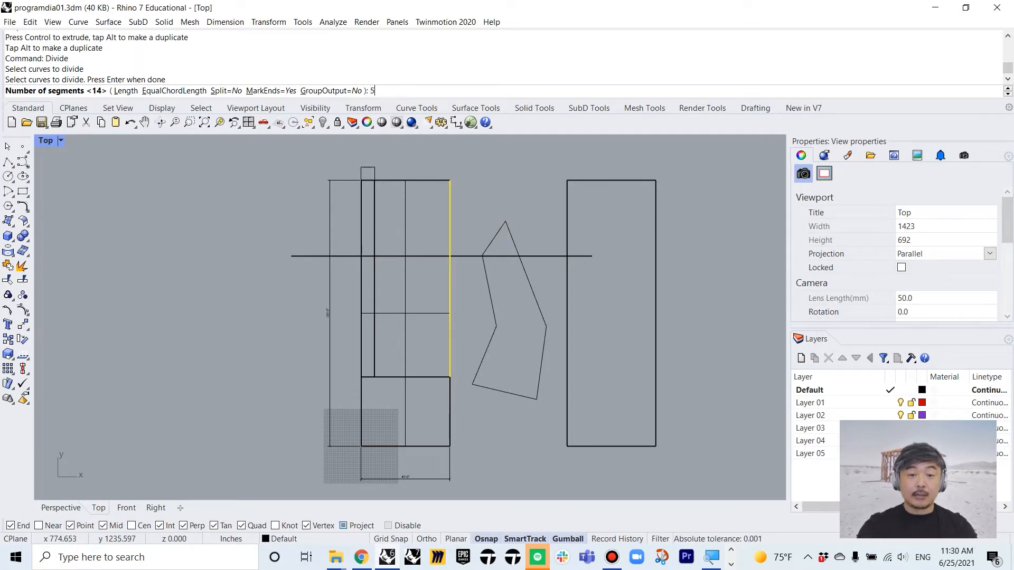
text(5)
right_click(505, 218)
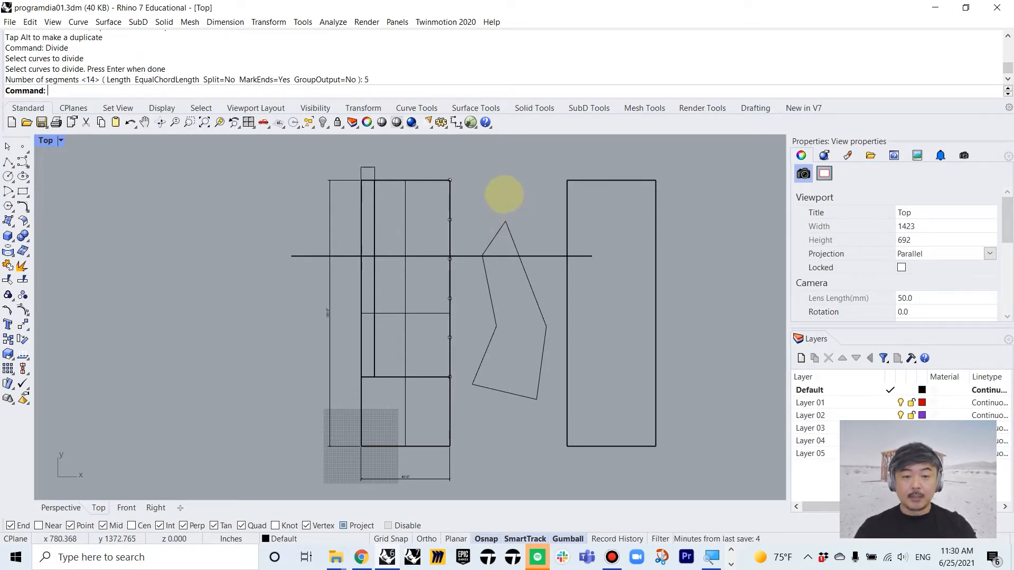
- Draw a rectangle from the first division point below the building's upper-right corner to the top end of the narrow strip's dividing line
click(23, 191)
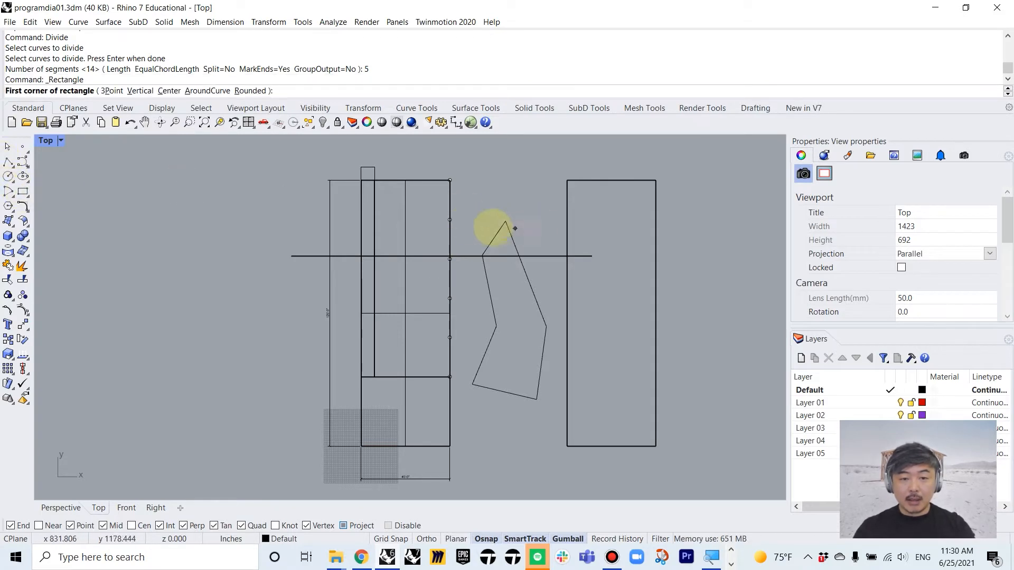
click(449, 220)
scroll(374, 191, up, 3)
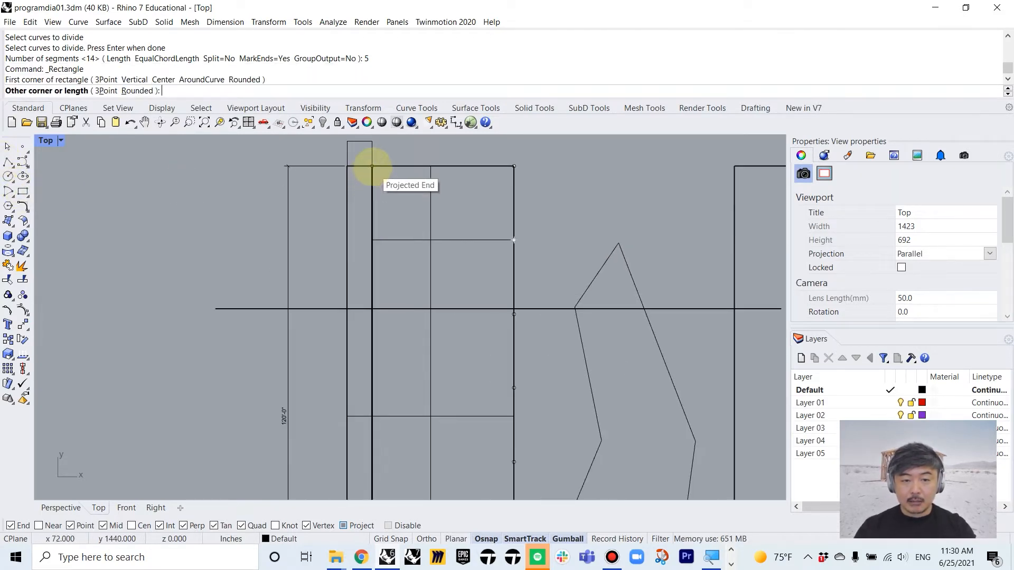
click(373, 167)
- Measure the new rectangle's area with the Area command, with its units set to Foot
click(482, 239)
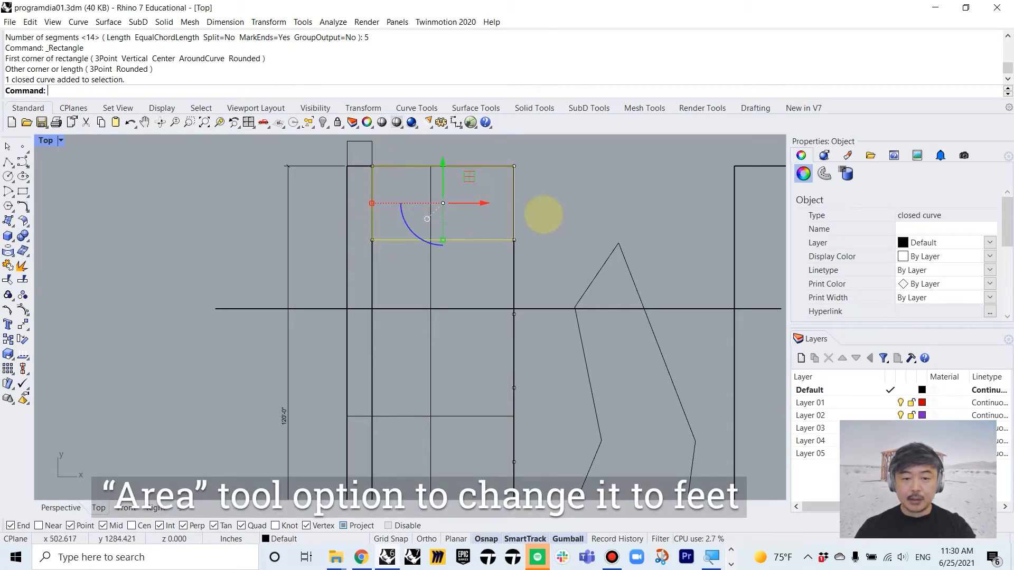
click(491, 236)
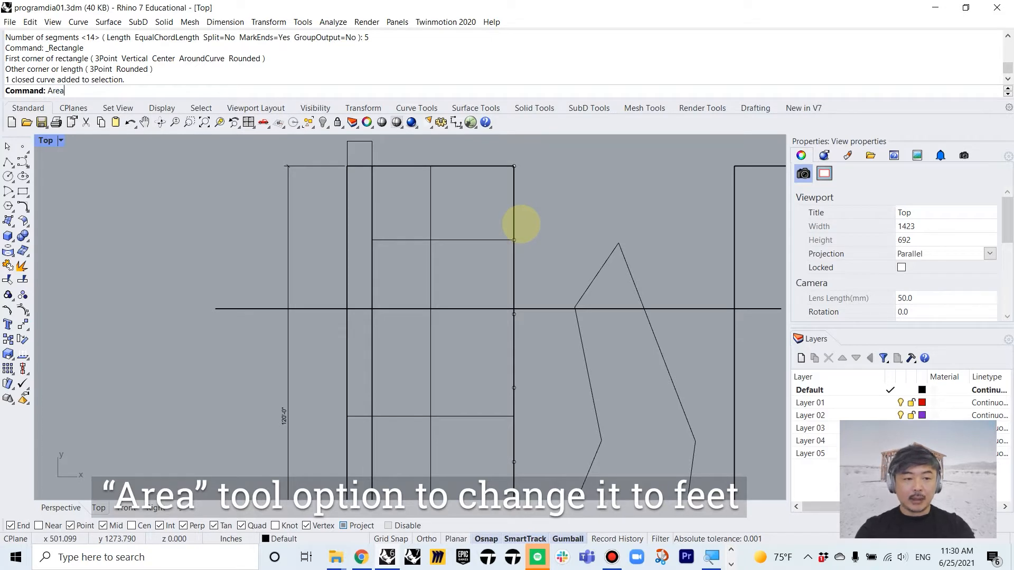
key(Return)
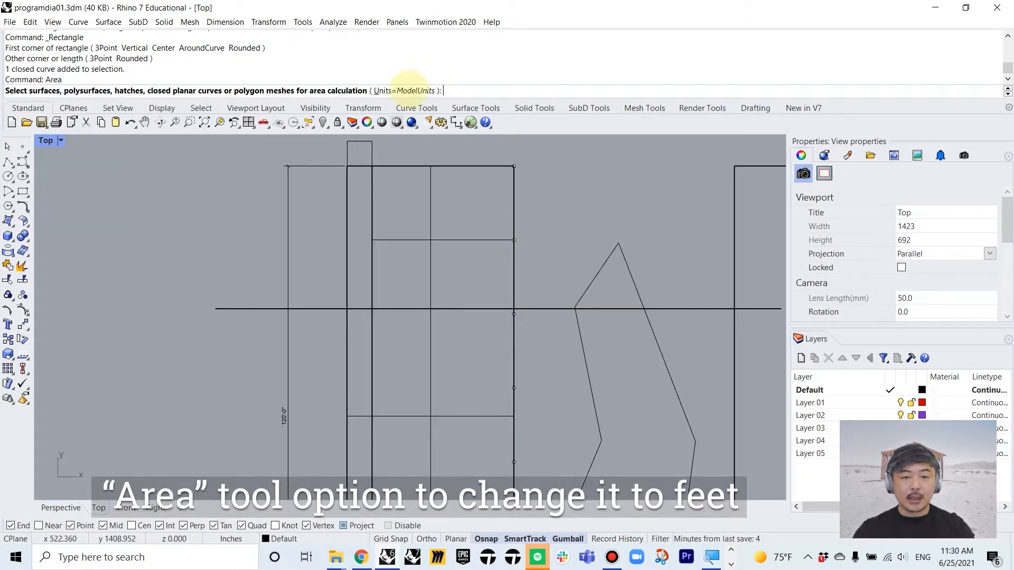
click(404, 90)
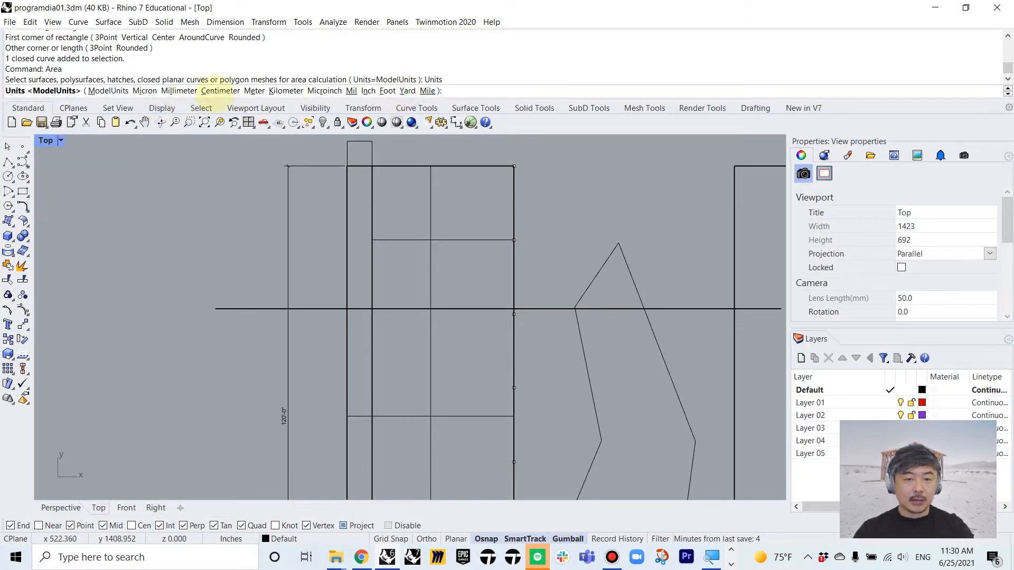
click(388, 91)
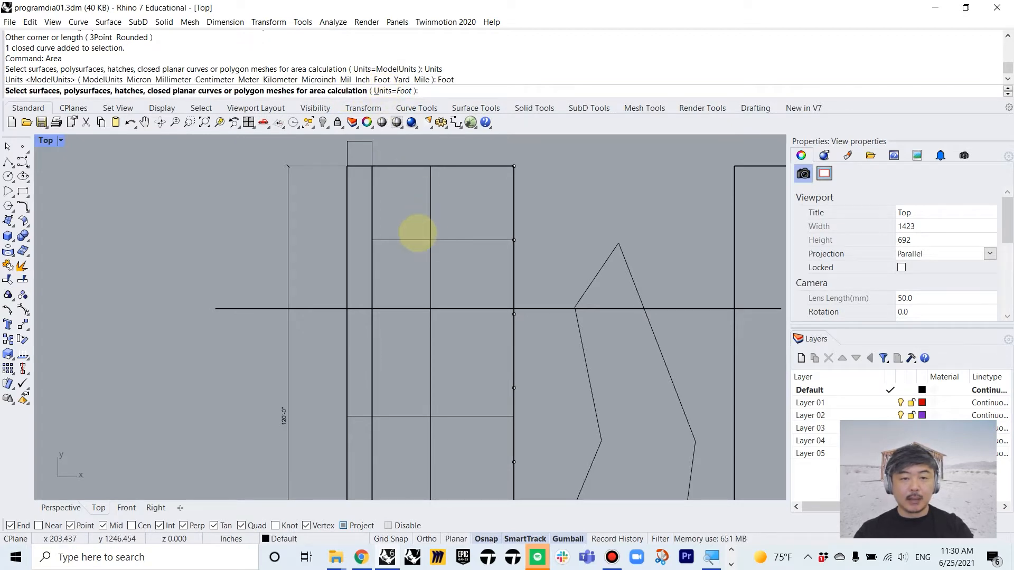
click(432, 166)
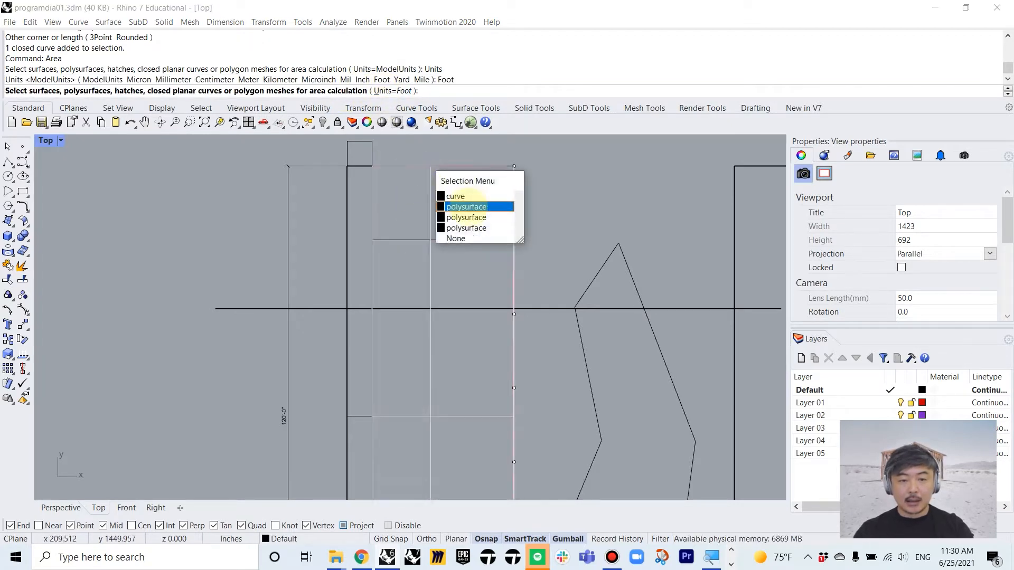
click(460, 195)
key(Return)
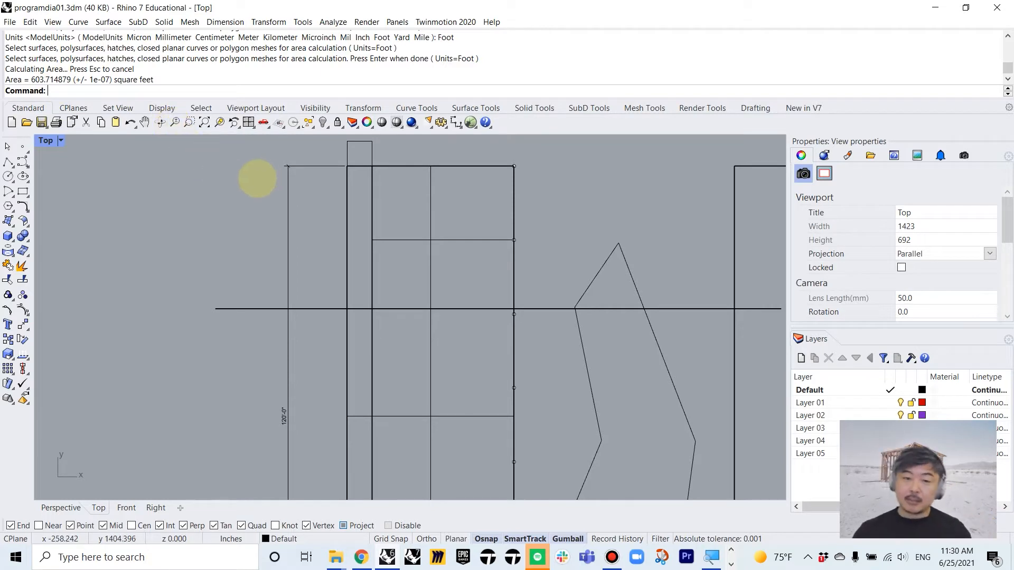
- Move the crosswise cutting plane from its intersection with the building's right edge to the uppermost interior division point
click(547, 308)
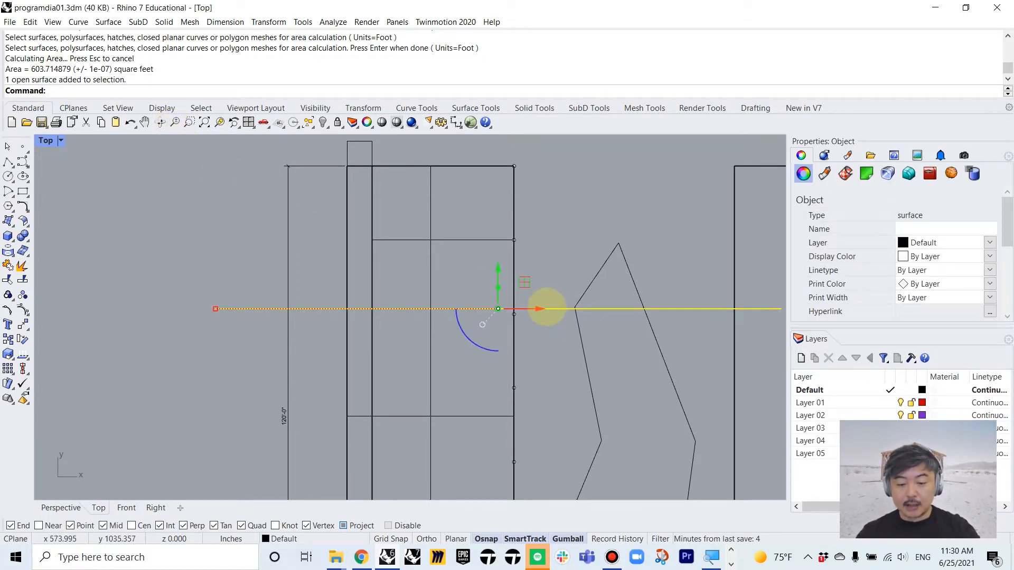
text(M)
key(Return)
click(514, 308)
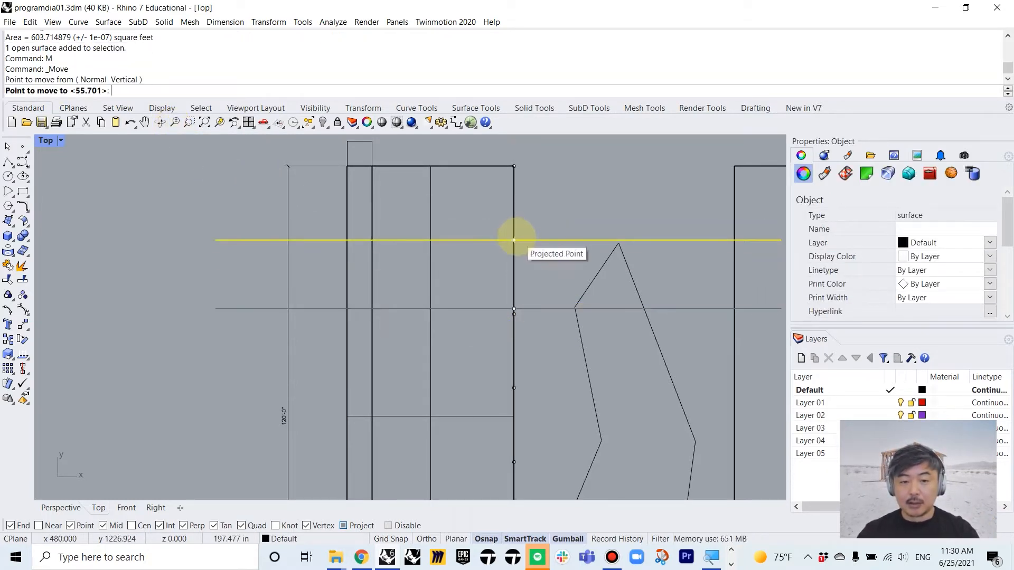
click(514, 241)
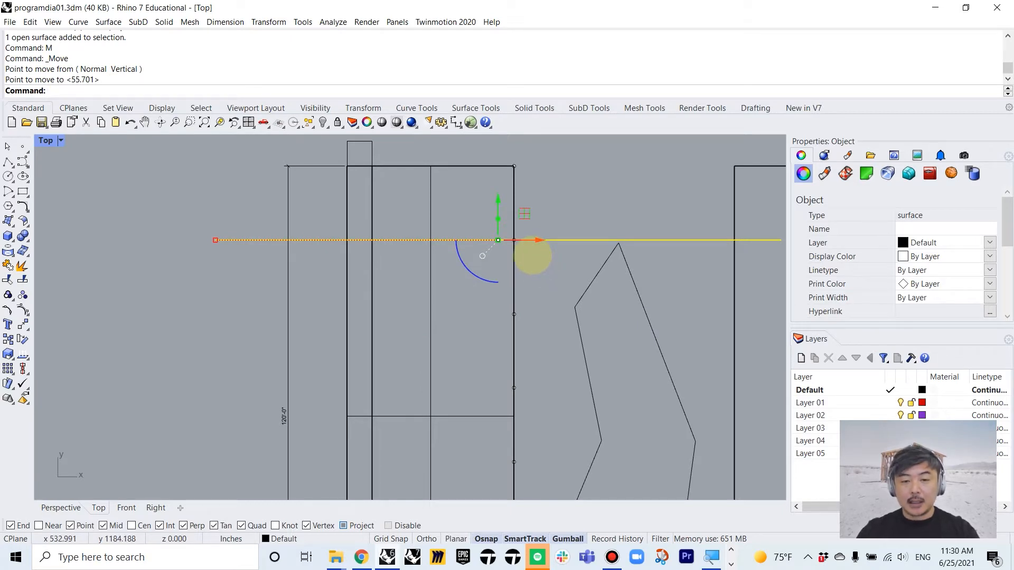
- Copy the cutting plane from the uppermost interior division point to the other three interior division points along the right edge
text(Copy)
key(Return)
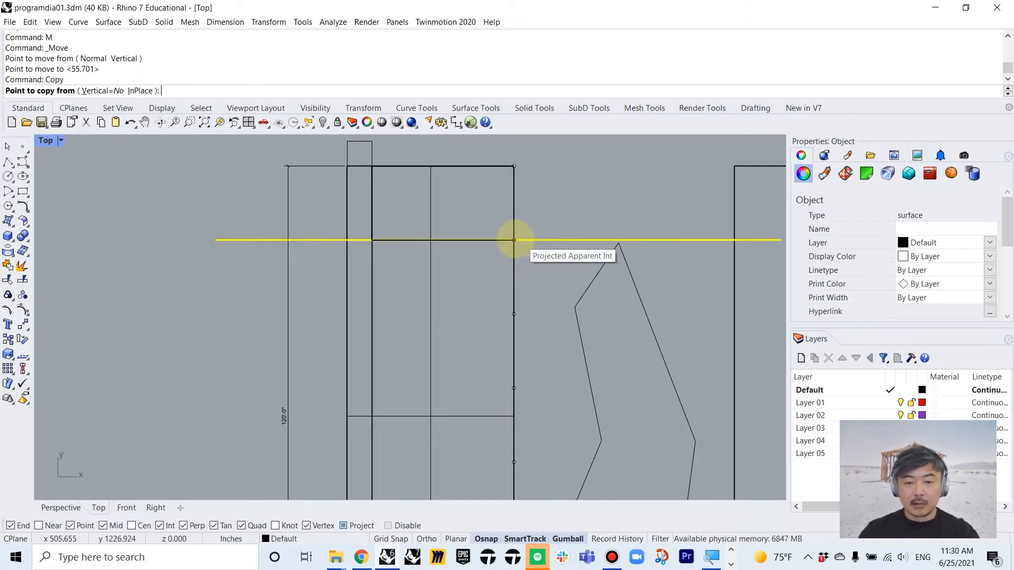
click(513, 241)
click(514, 316)
click(516, 390)
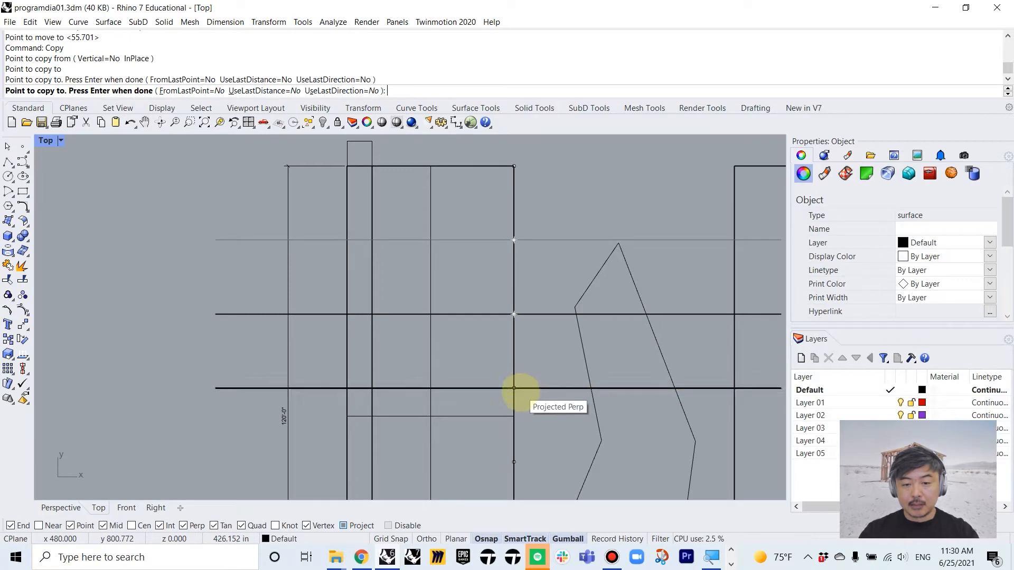
right_drag(521, 395, 521, 274)
click(513, 338)
key(Return)
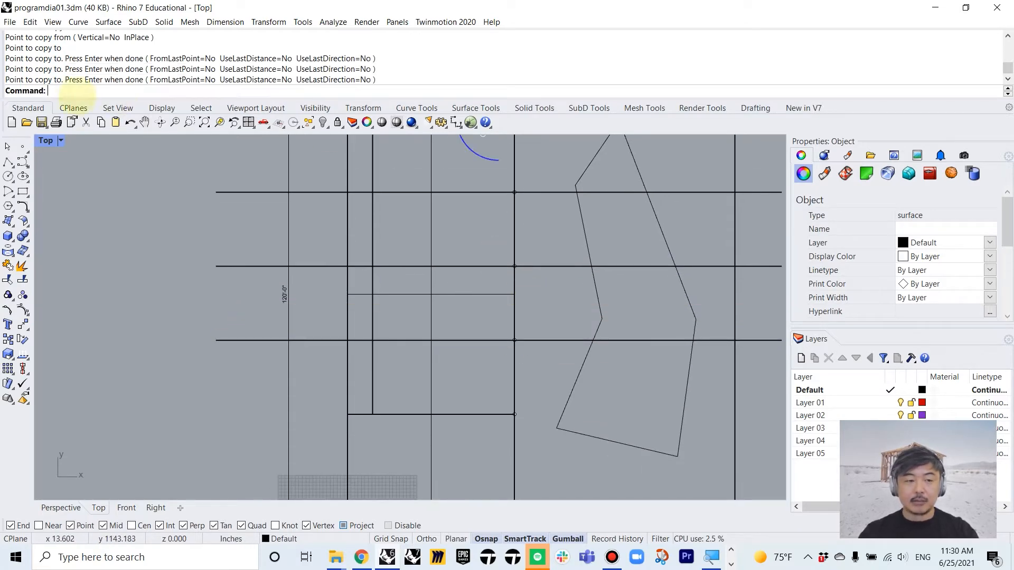
- Split the three wide floor volumes of the left building's rear section with the four crosswise planes using BooleanSplit
double_click(45, 141)
right_drag(633, 236, 684, 276)
right_drag(534, 232, 516, 239)
double_click(432, 143)
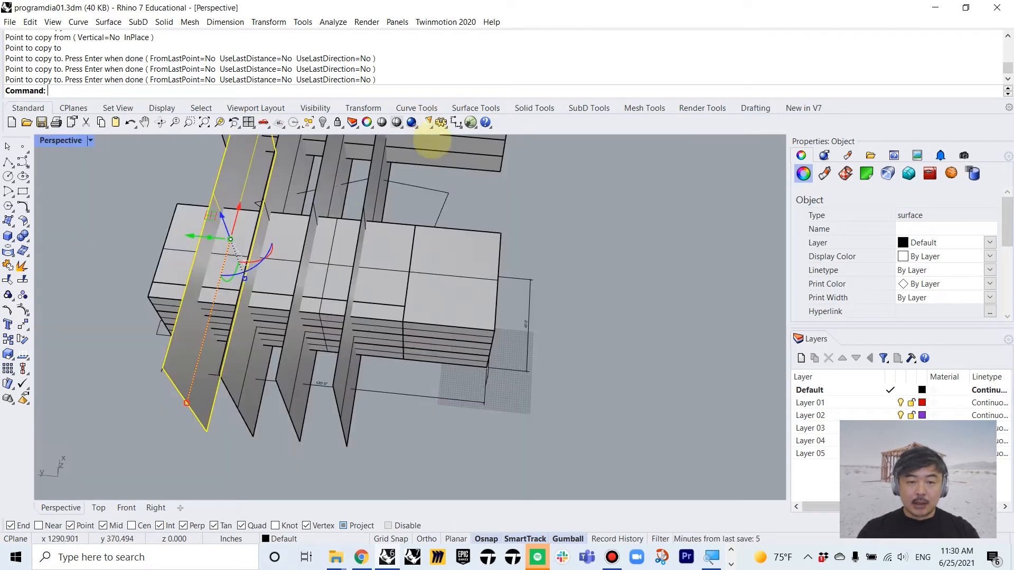
right_drag(153, 269, 297, 235)
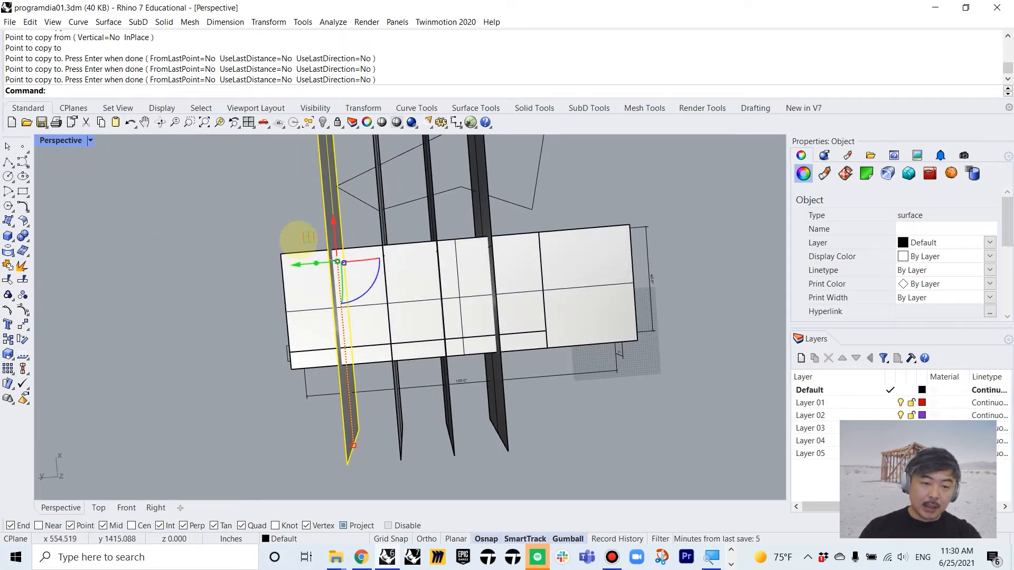
click(270, 280)
drag(270, 280, 272, 284)
right_drag(271, 283, 310, 226)
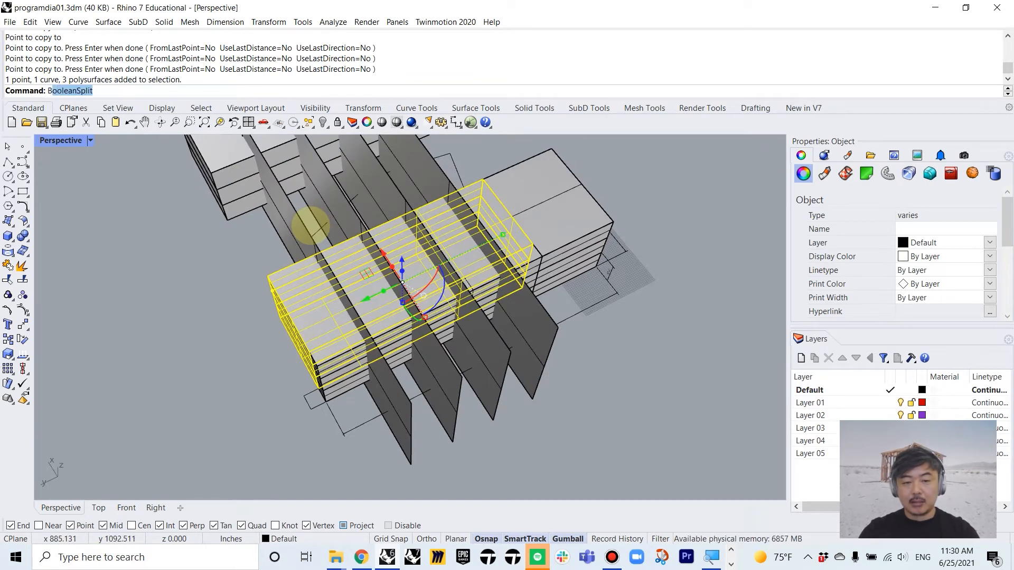
text(ean)
key(Return)
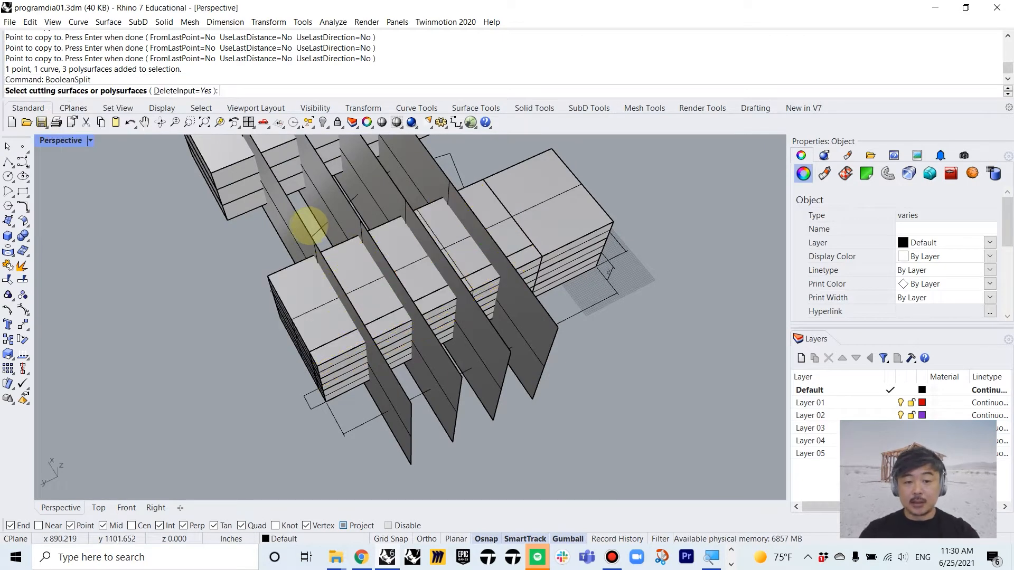
right_drag(476, 305, 490, 319)
click(436, 447)
click(478, 407)
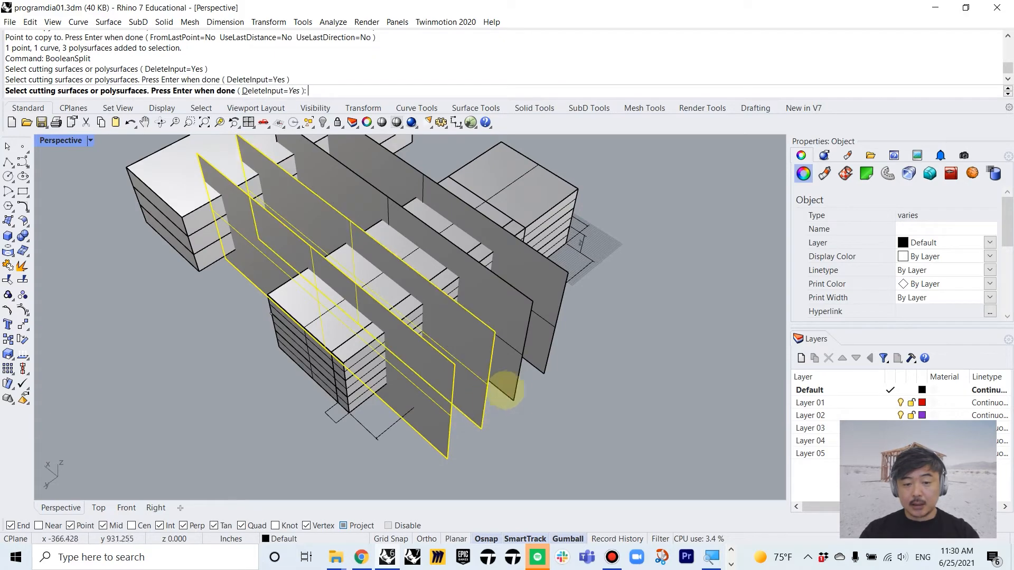
click(512, 389)
right_drag(511, 389, 578, 349)
click(546, 367)
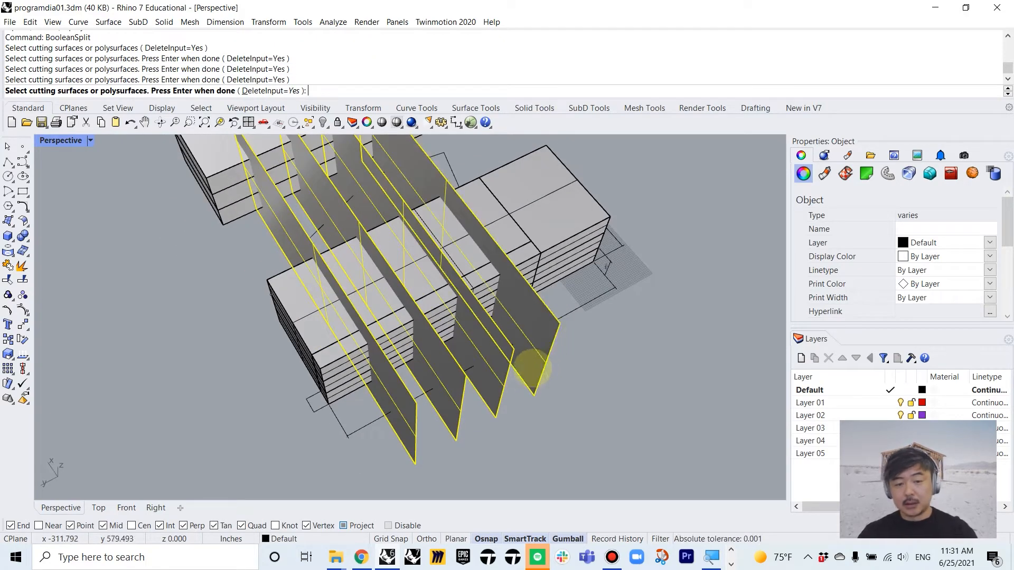
key(Return)
- Hide the four crosswise cutting planes
right_drag(683, 312, 523, 312)
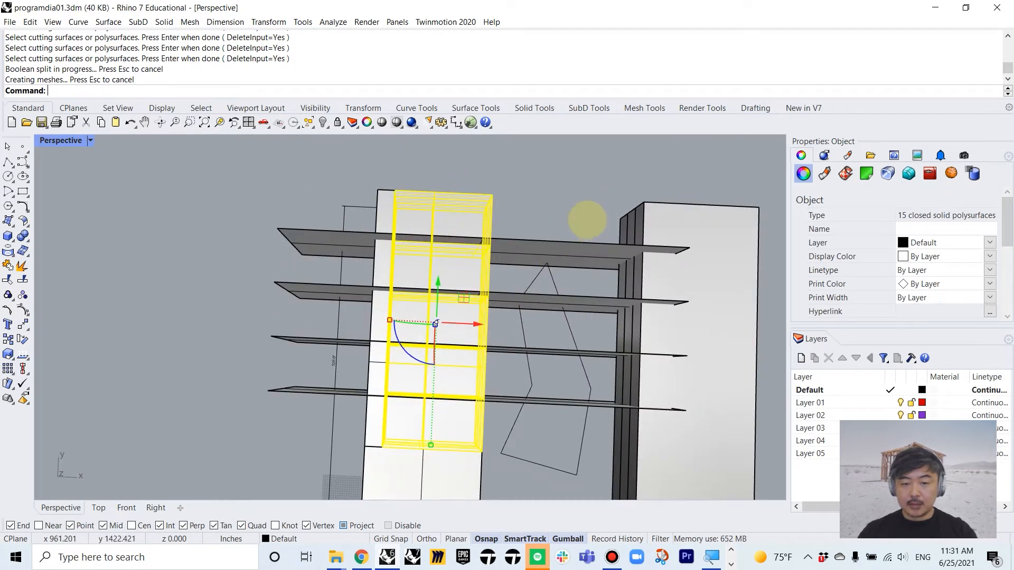
drag(597, 223, 583, 316)
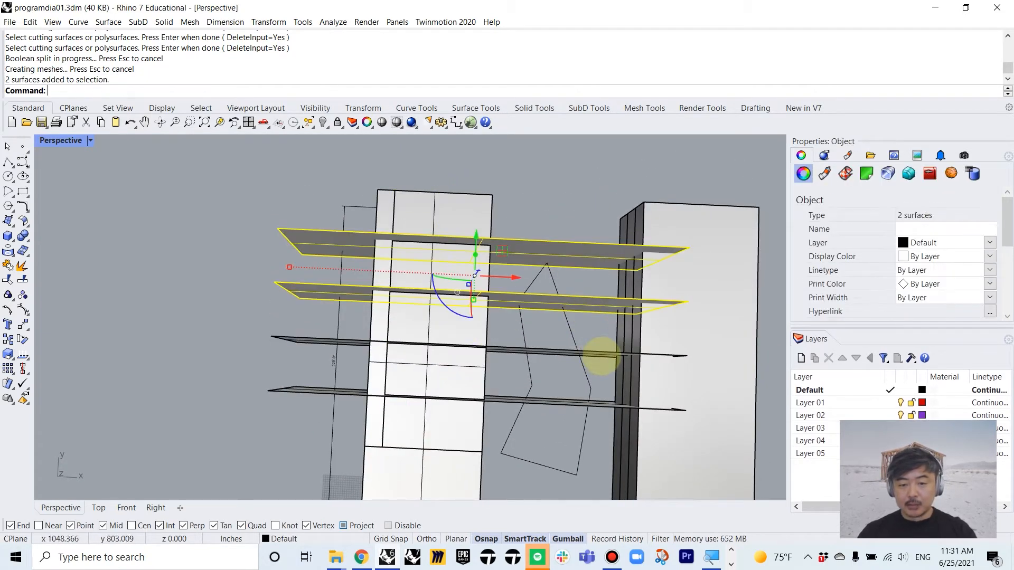
shift+click(604, 353)
shift+click(611, 404)
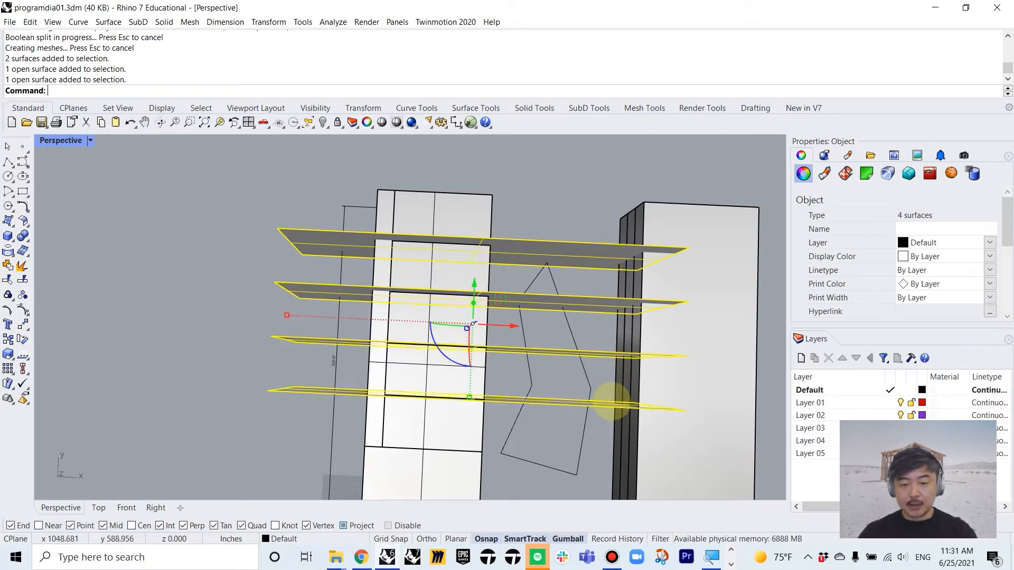
text(Hide)
key(Return)
- Delete the middle and top floor volumes of the left building's front section
right_drag(611, 401, 600, 315)
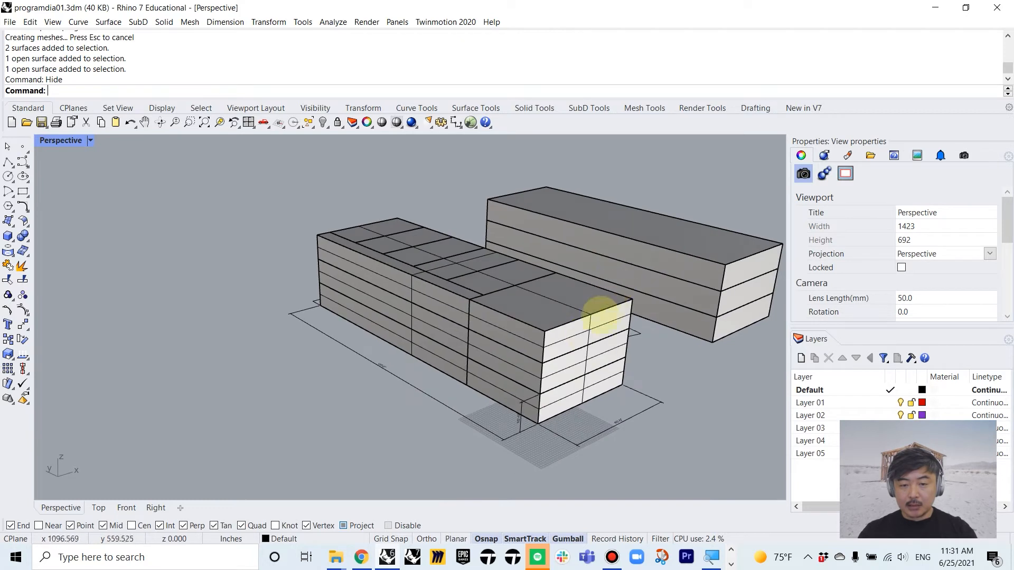
click(565, 371)
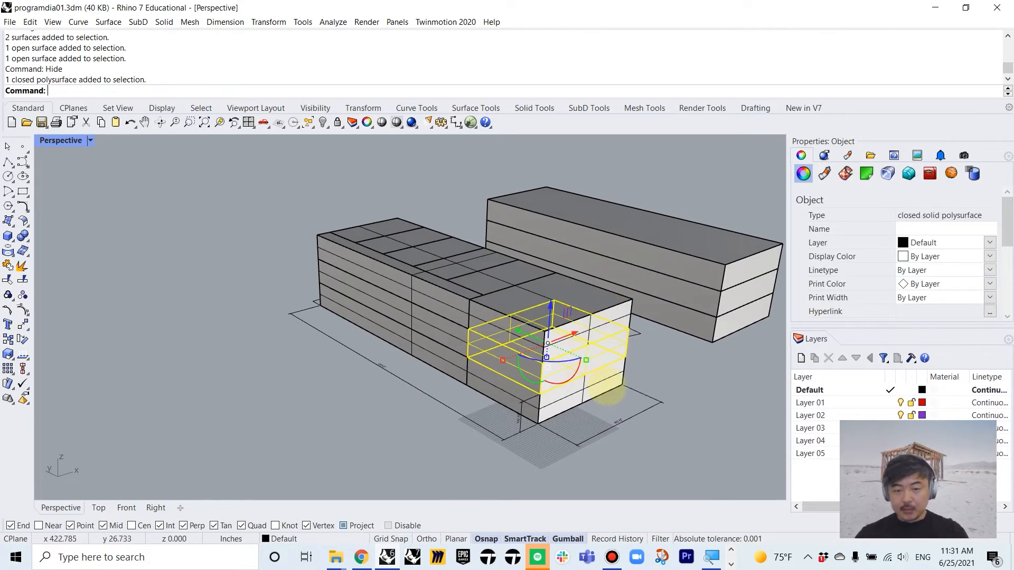
click(630, 309)
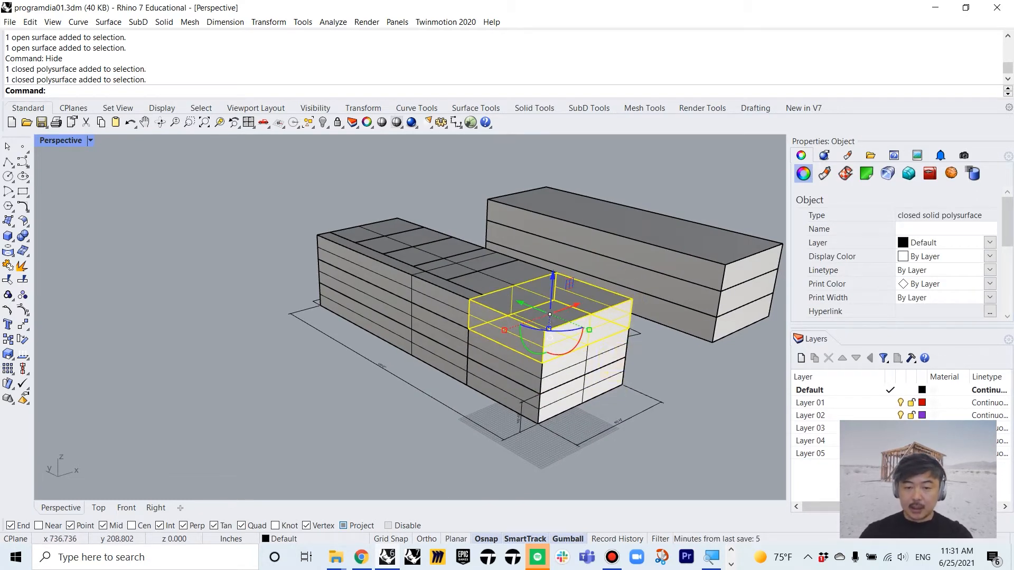
click(622, 351)
shift+click(627, 304)
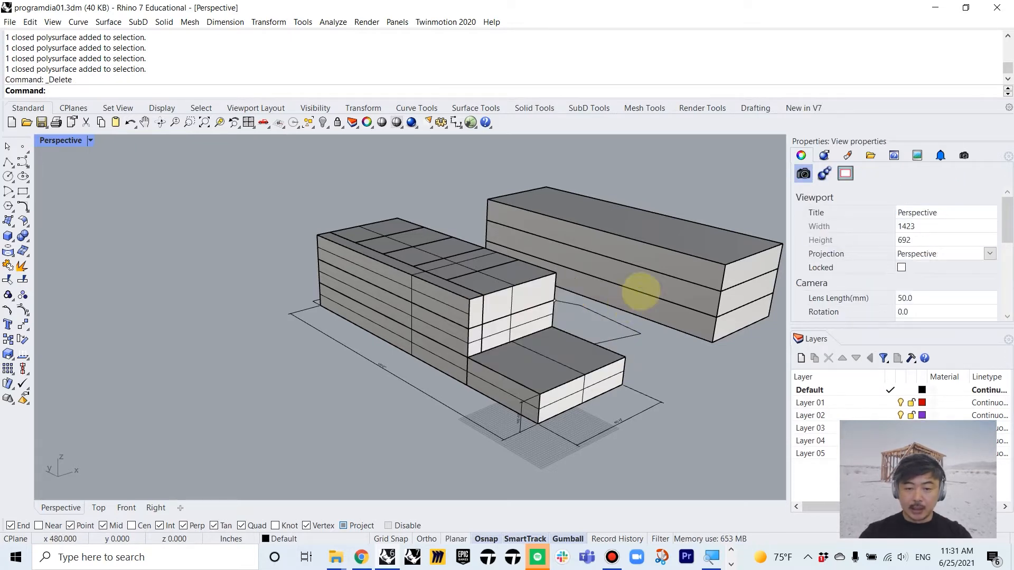
- Stretch the remaining front ground-floor volume vertically with Scale1D in the Right view, from its bottom corner up to the building's full height
click(560, 368)
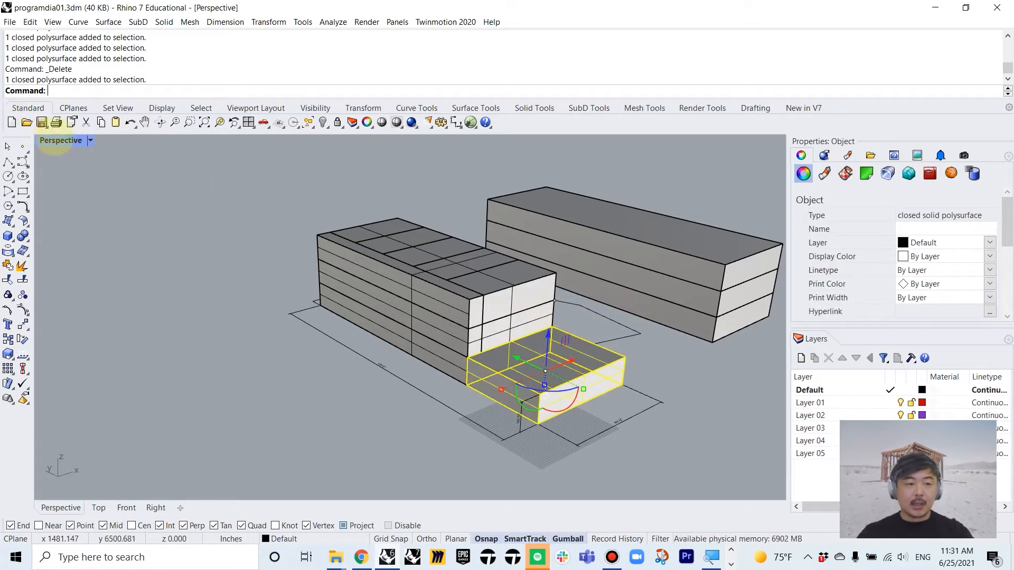
double_click(59, 141)
click(643, 382)
scroll(642, 391, down, 5)
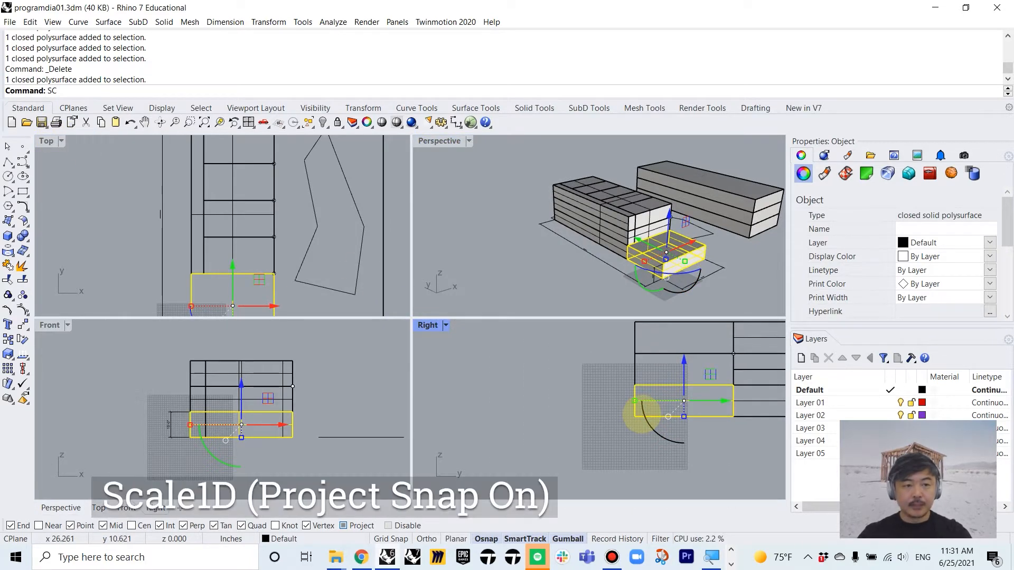
key(Down)
key(Down)
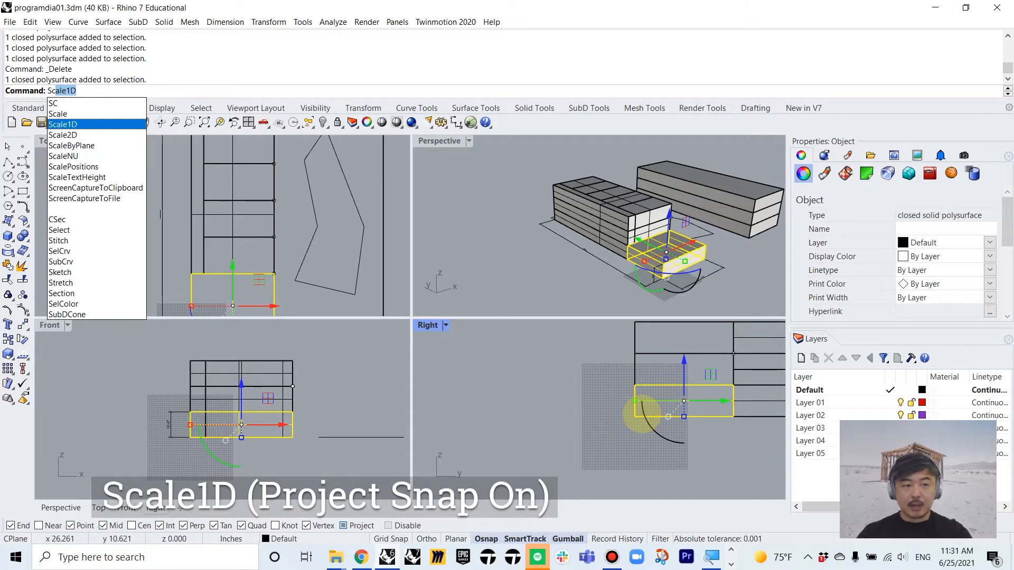
key(Return)
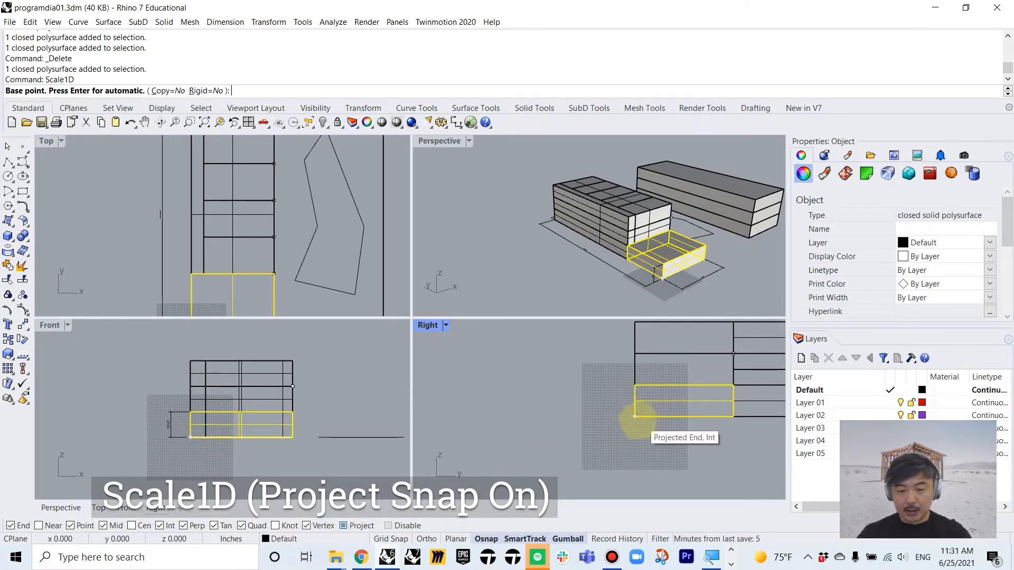
click(635, 385)
click(635, 385)
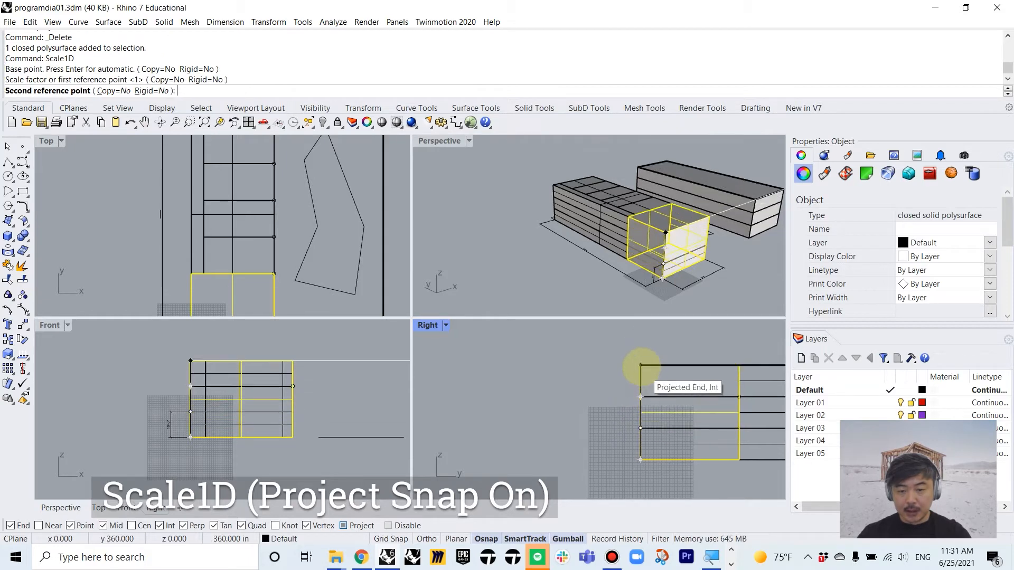
click(638, 366)
click(492, 258)
right_drag(565, 262, 583, 272)
scroll(617, 287, up, 2)
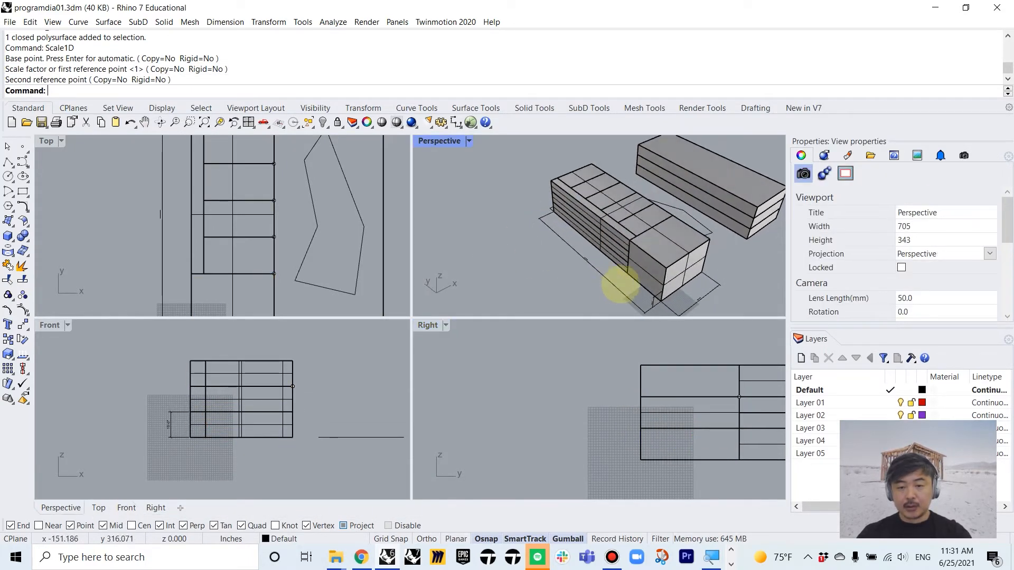
scroll(673, 206, down, 2)
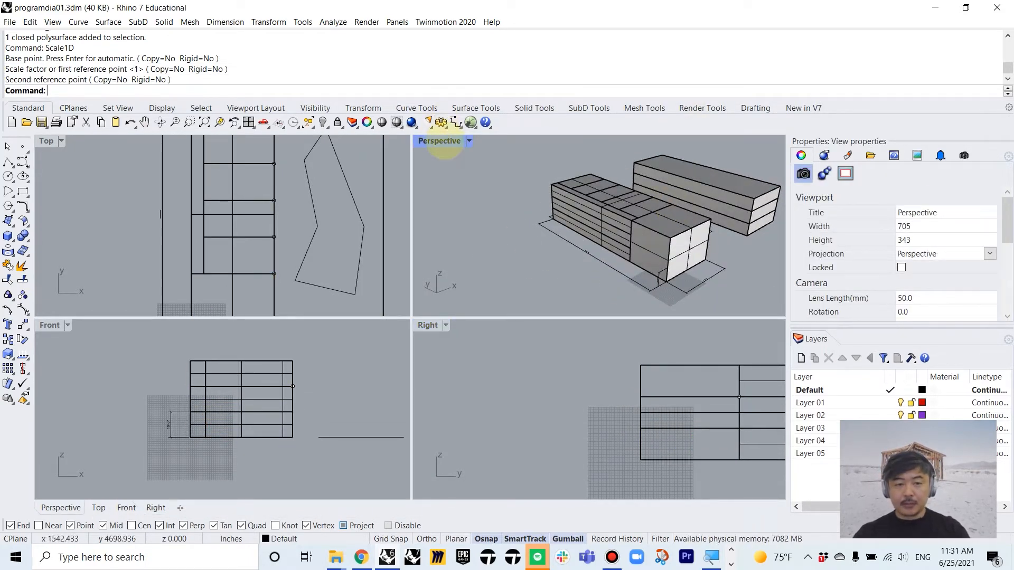
- Assign the full-height front volume of the left building to Layer 01
double_click(446, 142)
right_drag(605, 236, 590, 260)
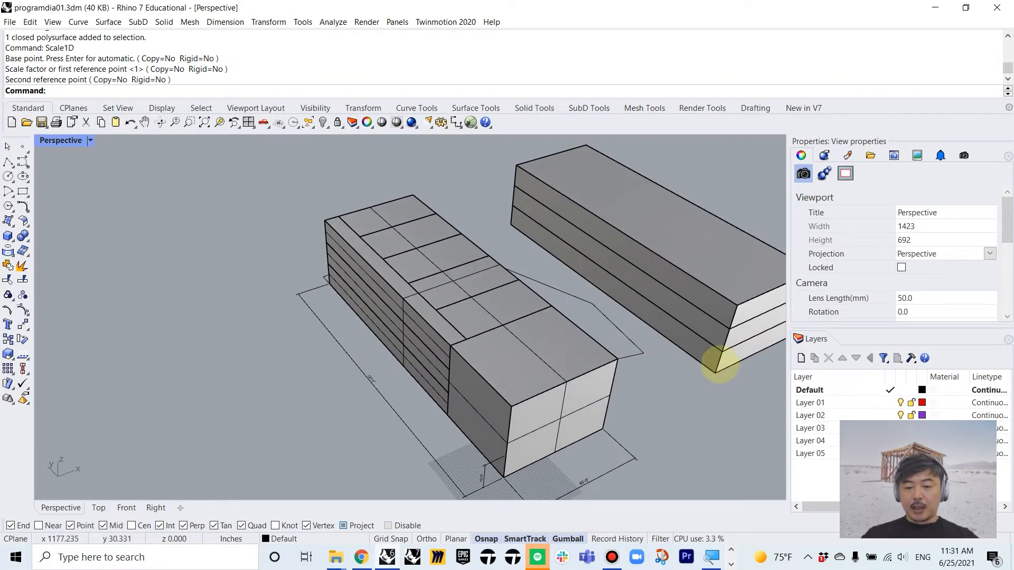
click(576, 405)
right_click(845, 401)
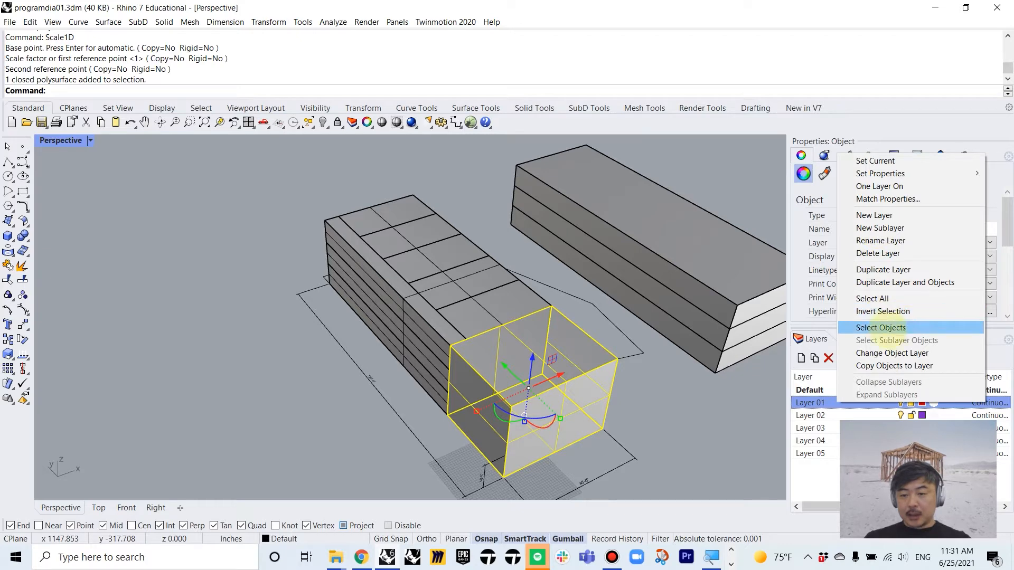
click(887, 352)
click(669, 425)
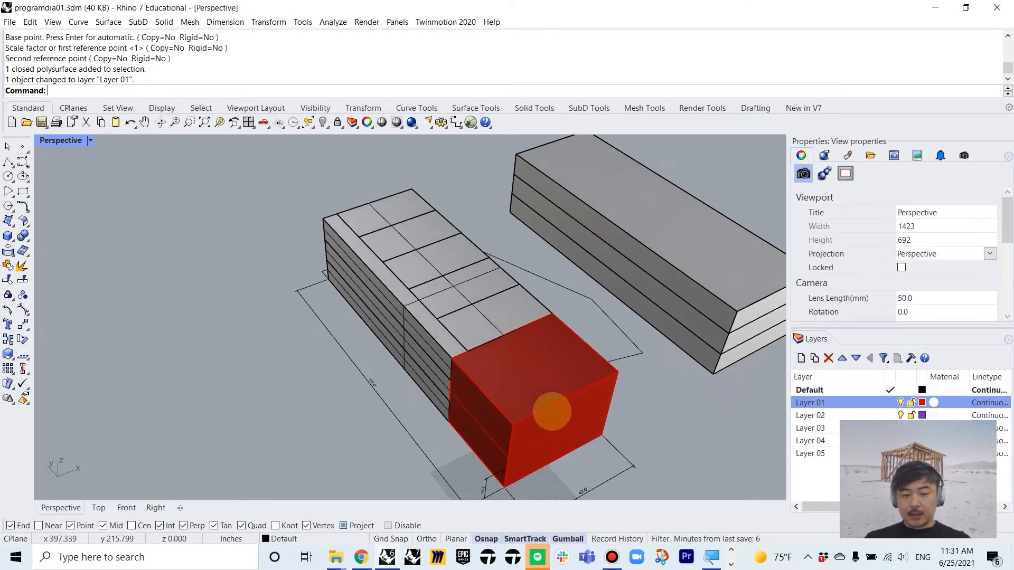
- Assign the fifteen wide room volumes of the left building's rear section to Layer 02
right_drag(469, 301, 384, 286)
right_drag(391, 241, 389, 344)
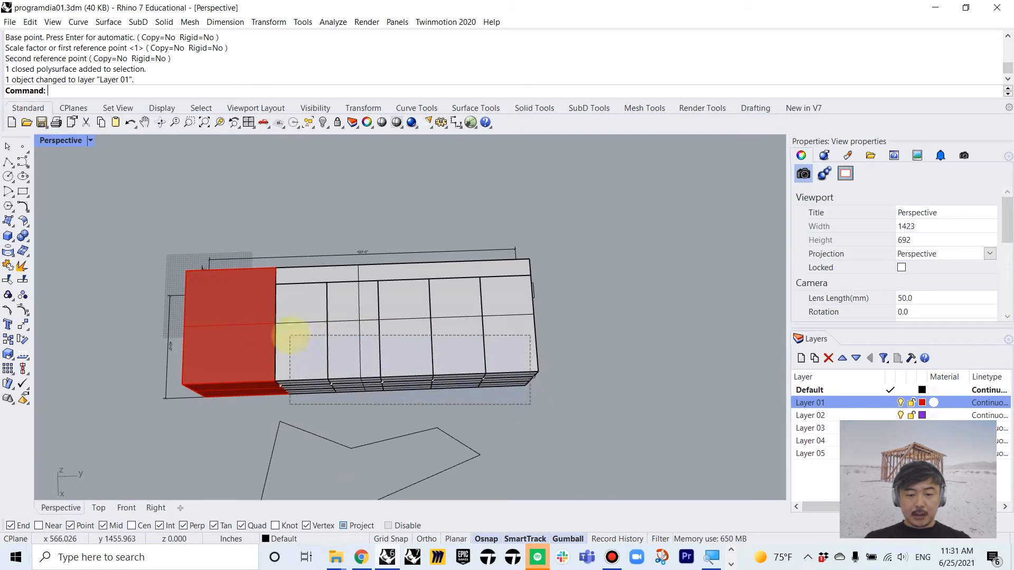
drag(290, 336, 290, 335)
right_click(811, 416)
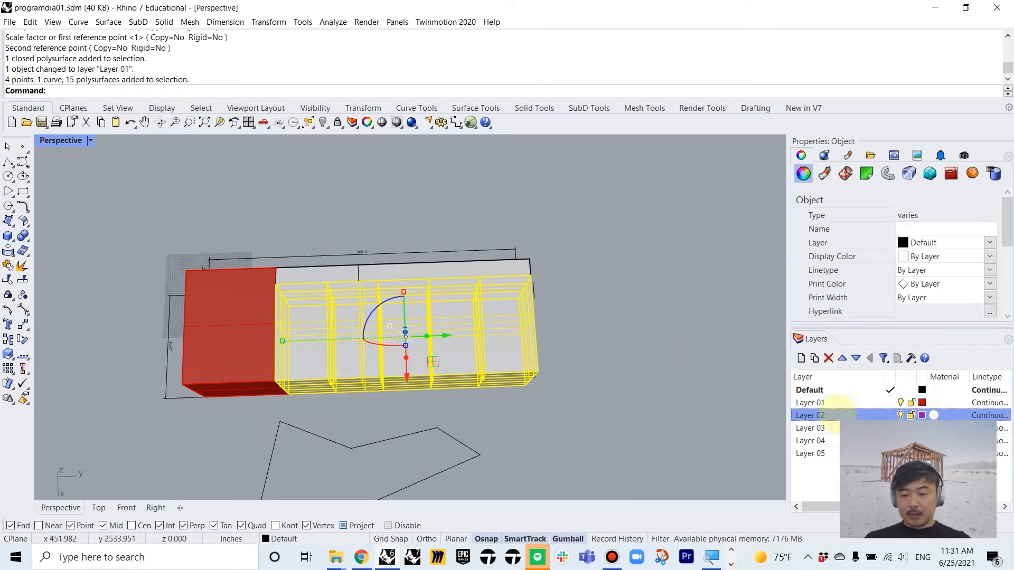
click(893, 362)
- Assign the three narrow corridor volumes along the left building's long side to Layer 03
right_drag(571, 316, 297, 211)
click(311, 231)
click(308, 262)
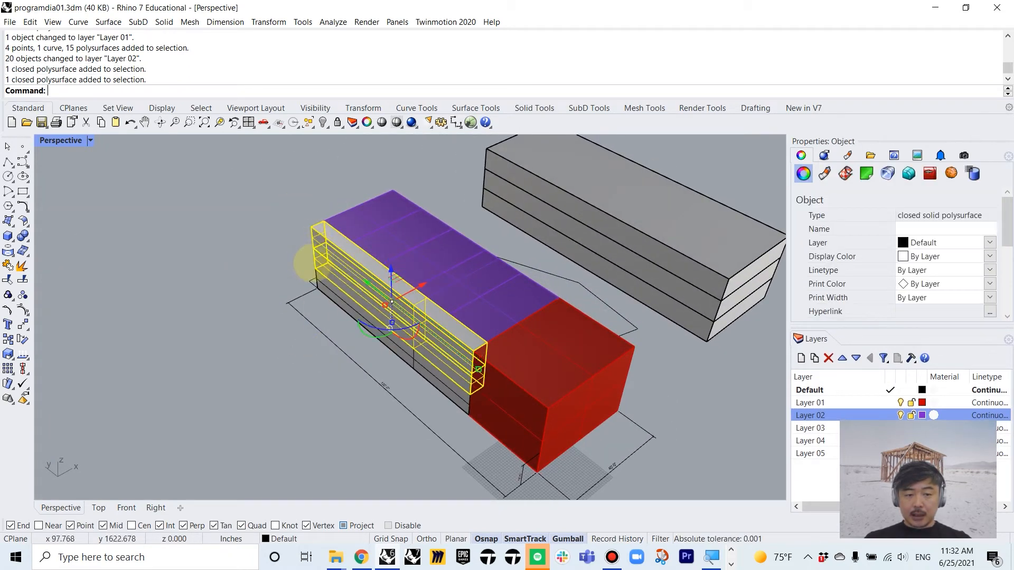
shift+click(317, 283)
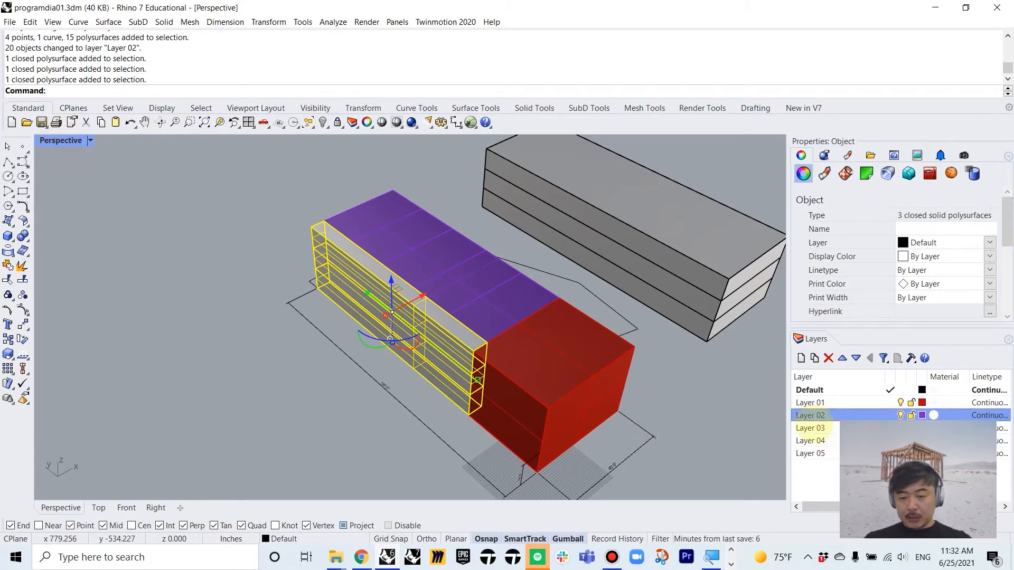
click(810, 428)
right_click(811, 428)
click(872, 376)
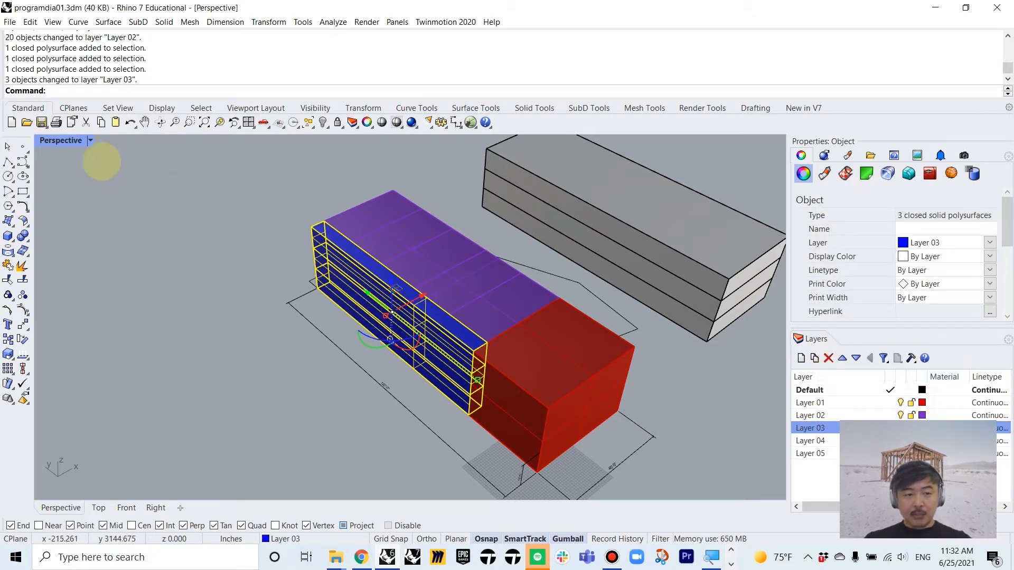
- Flatten the top-floor corridor volume to a 1' thick slab with Scale1D in the Front view, keeping its bottom edge fixed
double_click(58, 140)
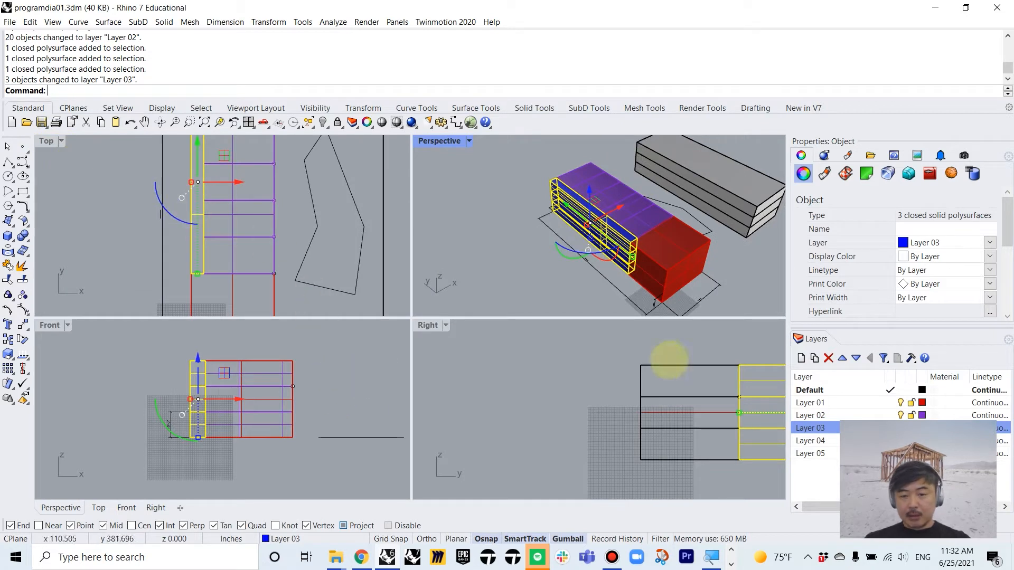
click(554, 276)
right_drag(618, 348, 625, 339)
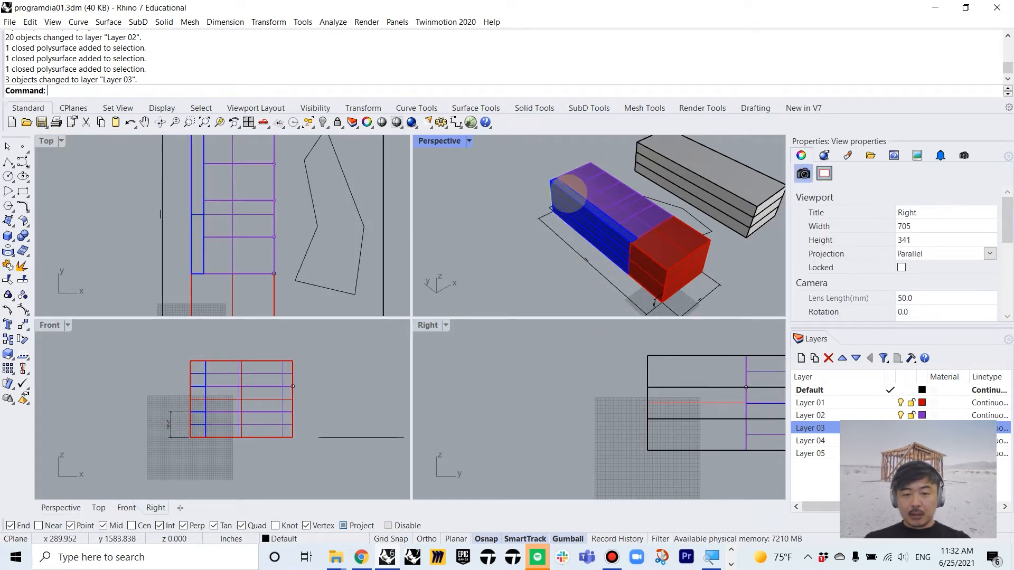
scroll(569, 194, up, 5)
click(557, 190)
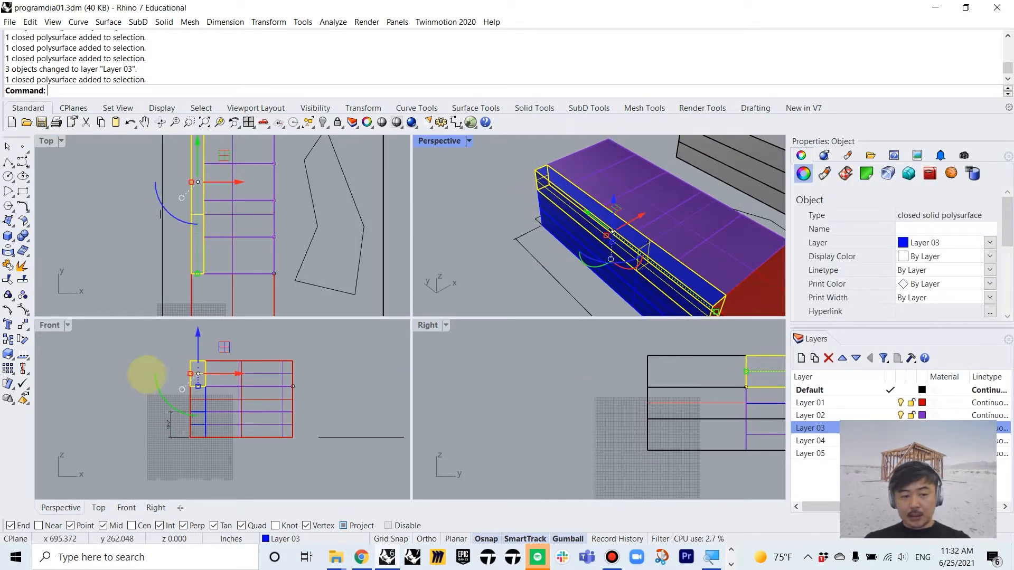
double_click(49, 325)
scroll(449, 365, up, 3)
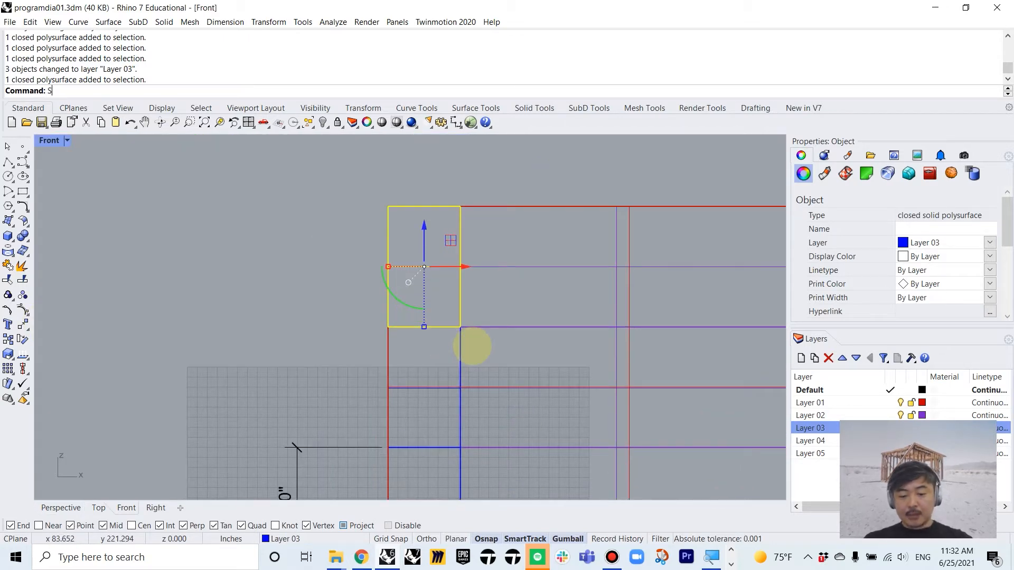
text(ale1D)
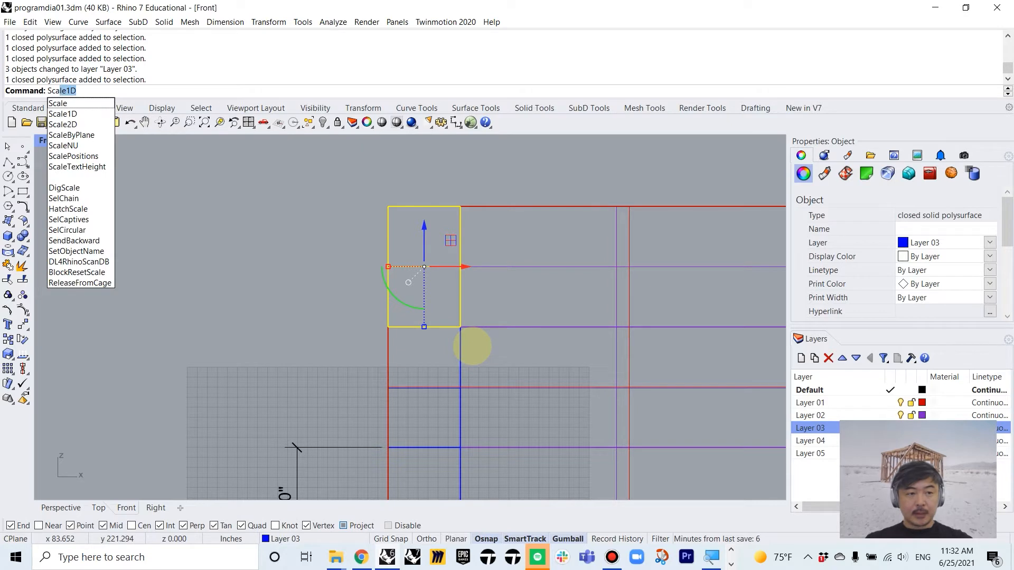
key(Return)
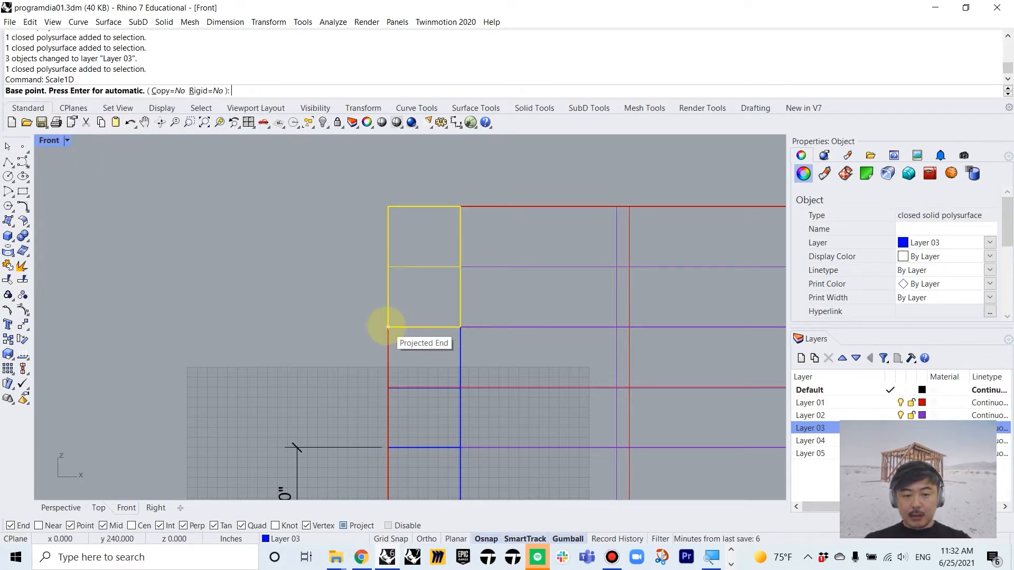
click(388, 327)
click(388, 207)
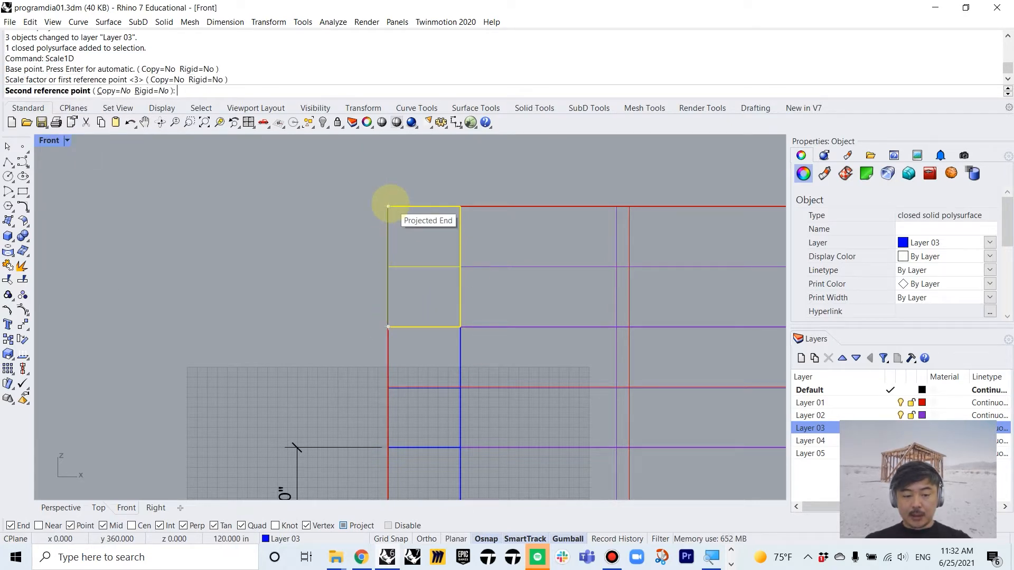
text(1)
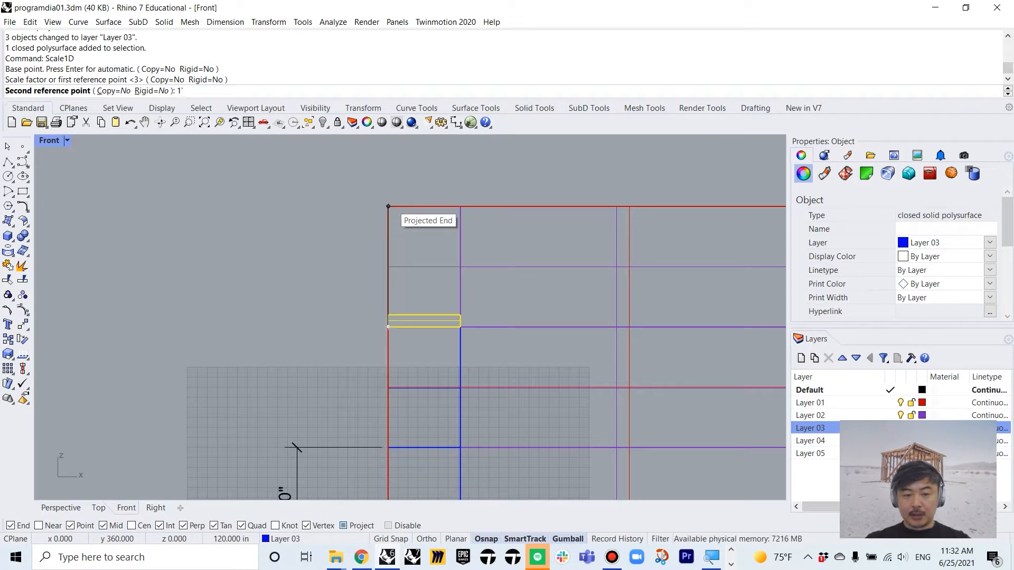
key(Return)
click(333, 294)
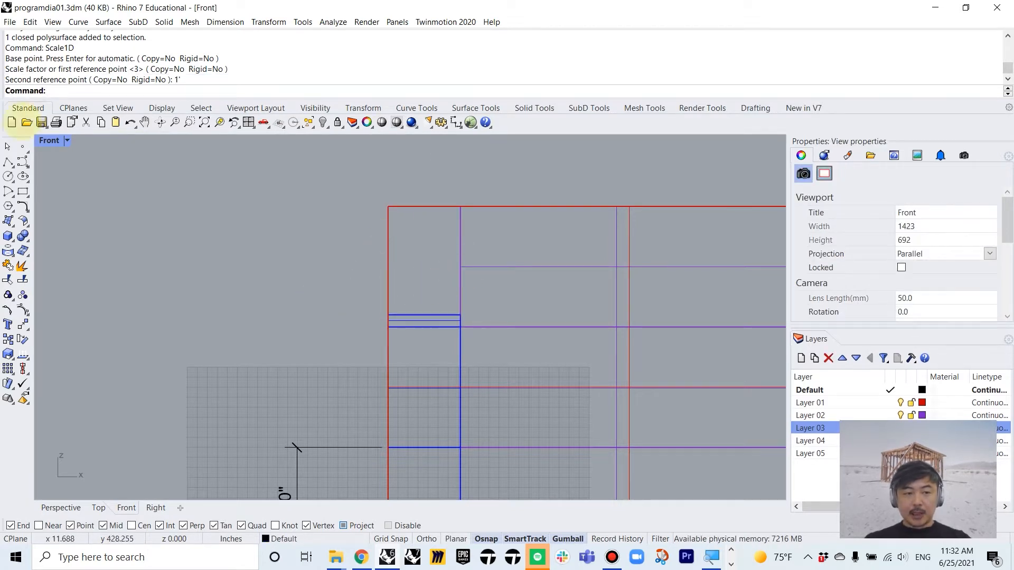
- Delete the middle and ground-floor corridor volumes below the thin slab
double_click(48, 141)
click(629, 222)
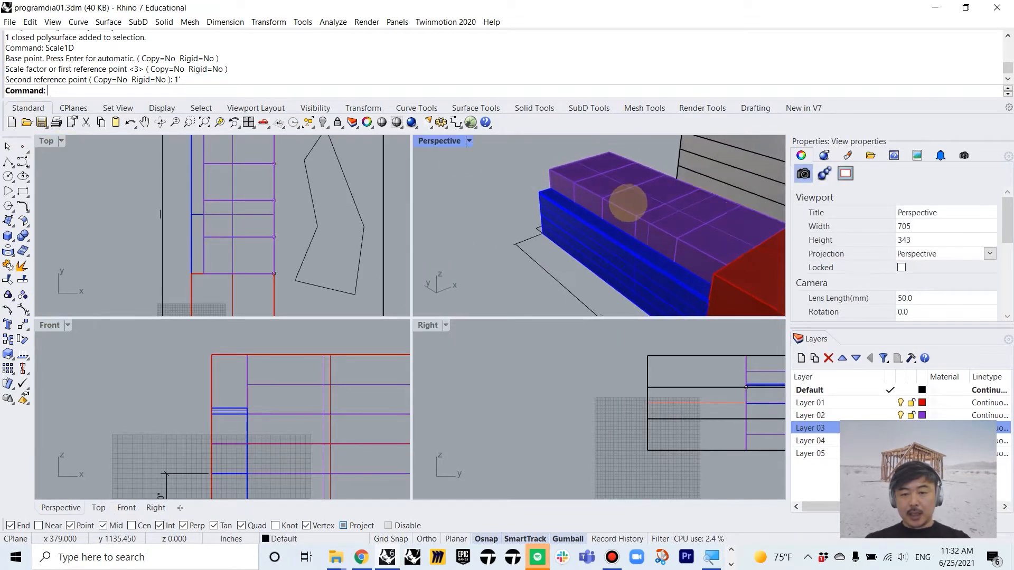
click(603, 254)
shift+click(601, 261)
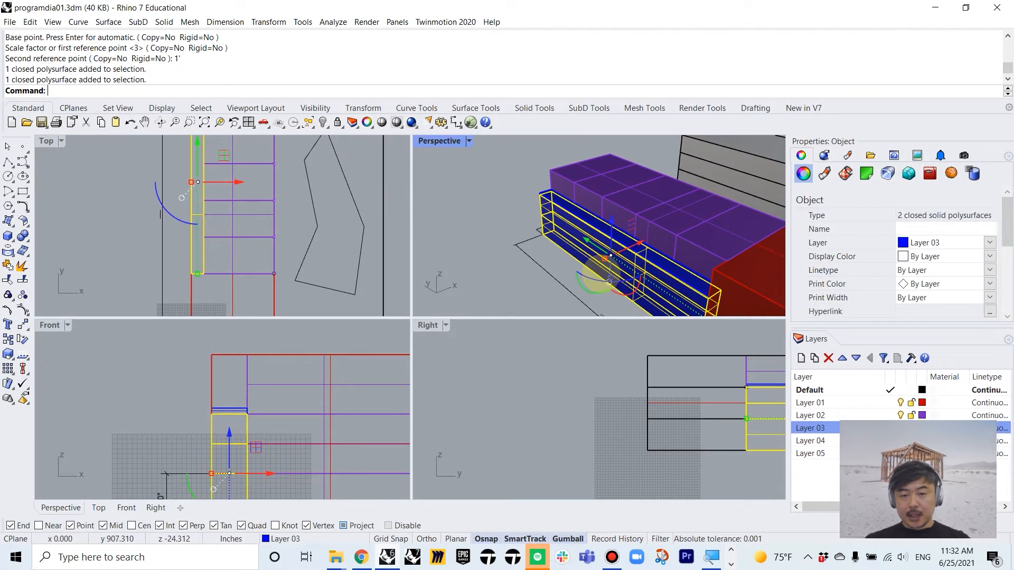
key(Delete)
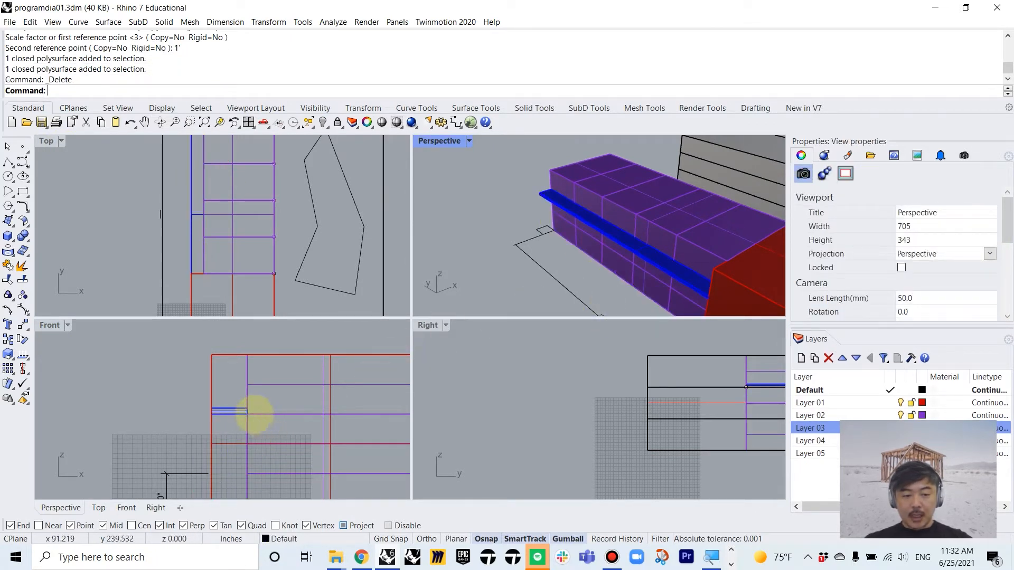
- Copy the thin corridor slab down to the middle and ground-floor levels in the Front view, snapping to the floor line ends
click(235, 411)
text(c)
key(Return)
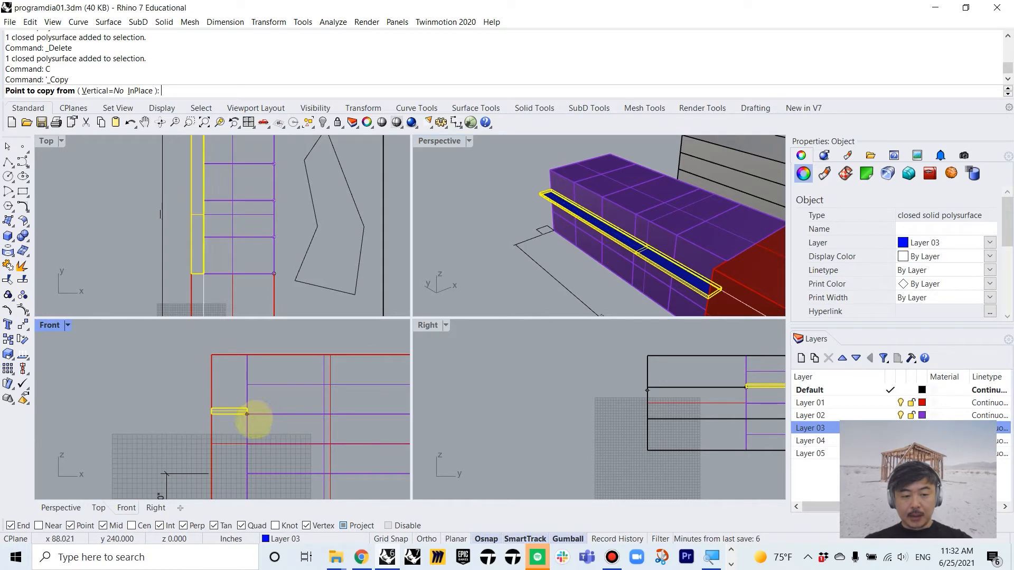
scroll(251, 419, up, 6)
click(244, 410)
scroll(265, 414, down, 4)
right_drag(267, 421, 268, 373)
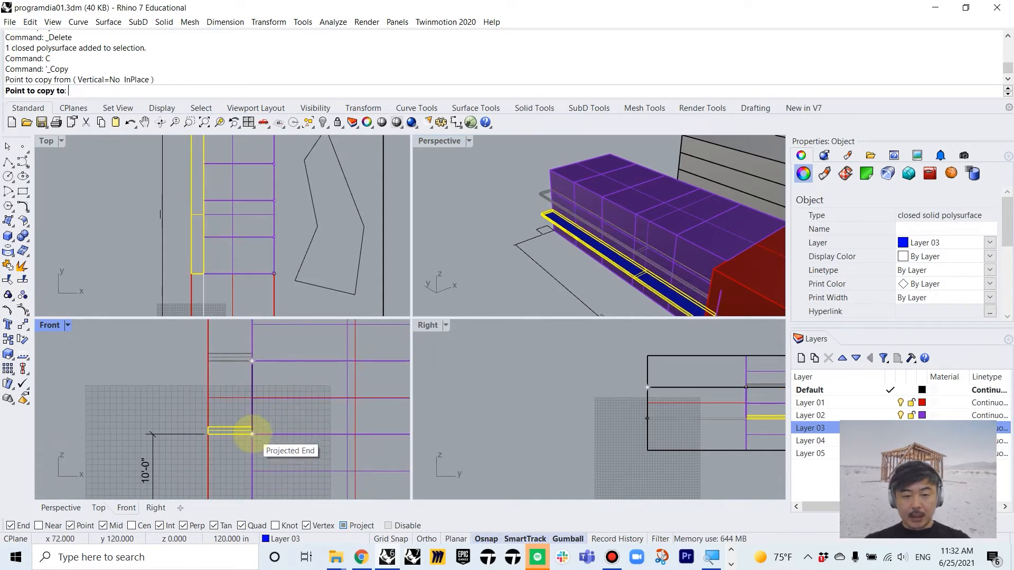
click(252, 433)
scroll(240, 429, down, 3)
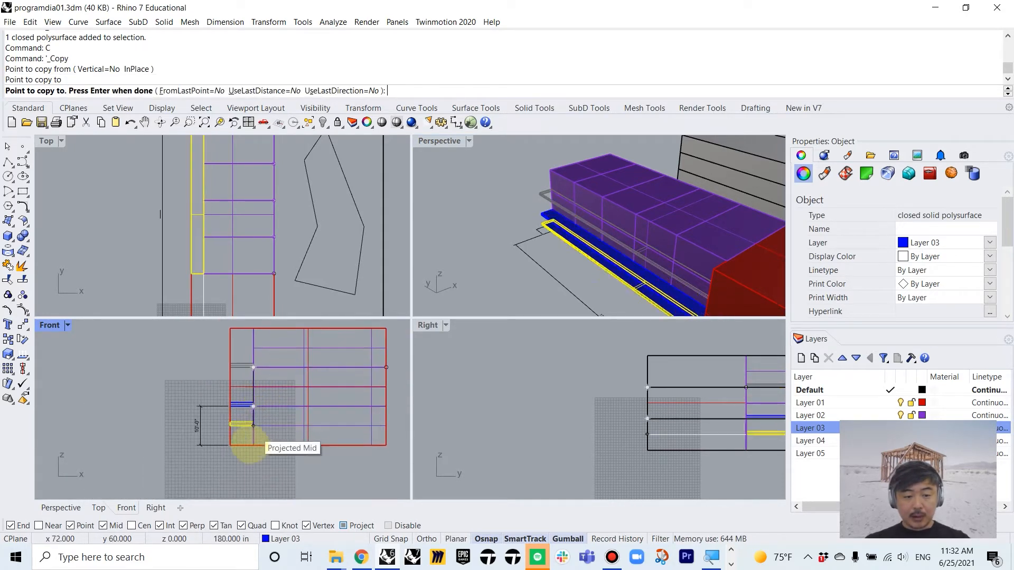
click(253, 445)
key(Return)
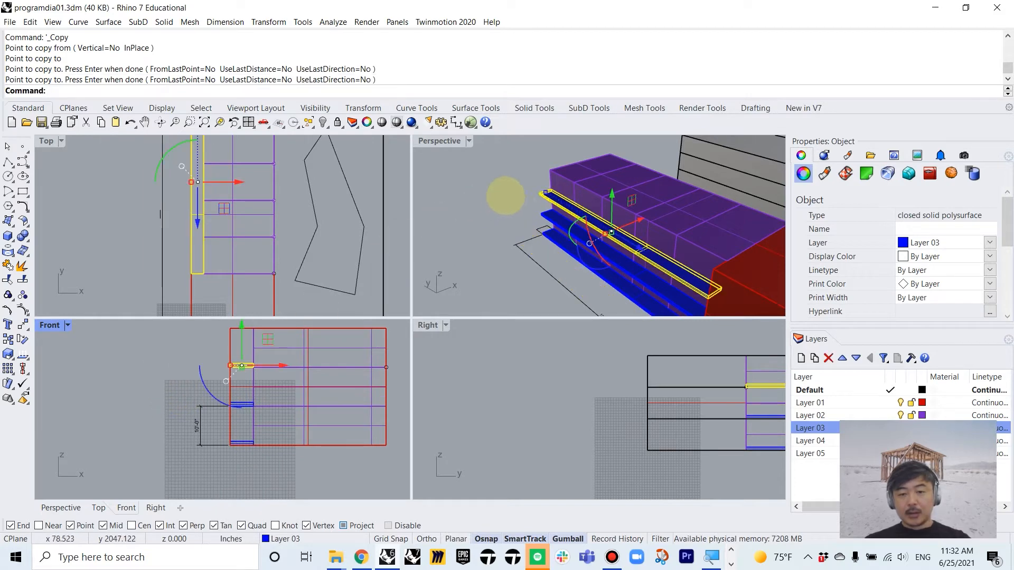
click(505, 201)
- Copy the whole left building with its dimensions onto the right building's footprint in the Top view, matching their front outer corners
scroll(504, 217, down, 3)
shift+right_drag(582, 227, 611, 263)
scroll(246, 215, down, 10)
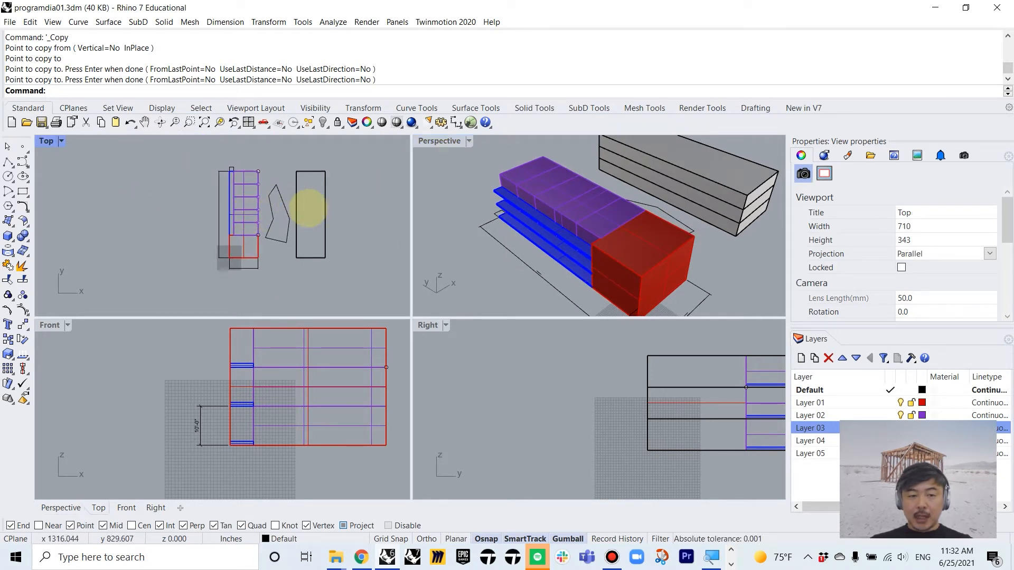
right_drag(308, 209, 257, 207)
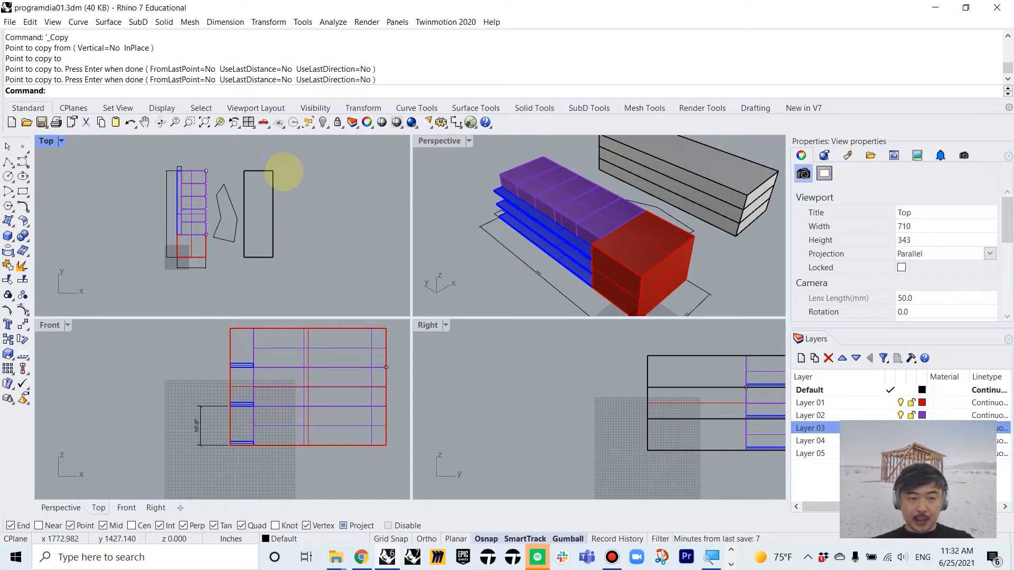
drag(148, 155, 212, 283)
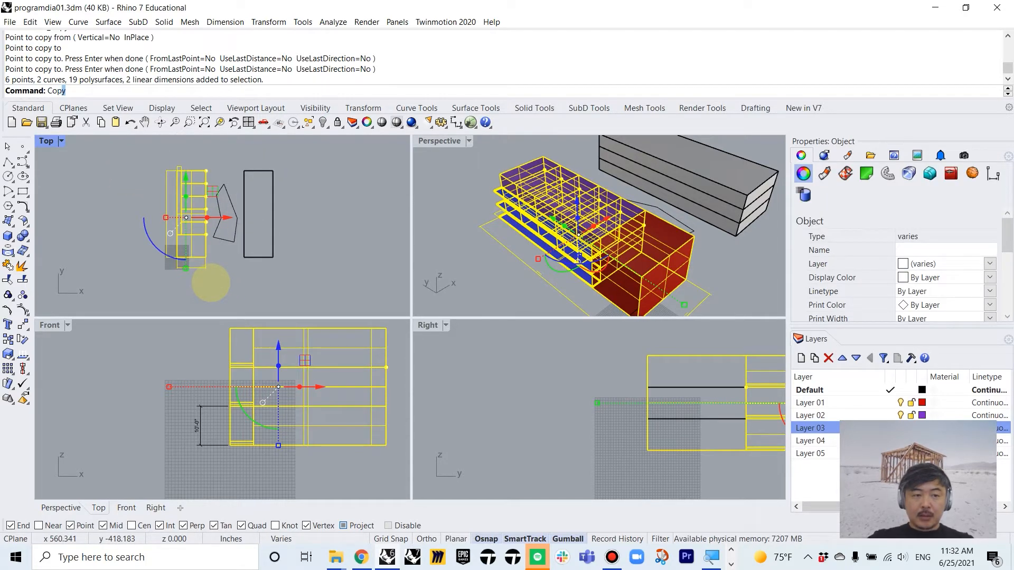
key(Return)
click(206, 257)
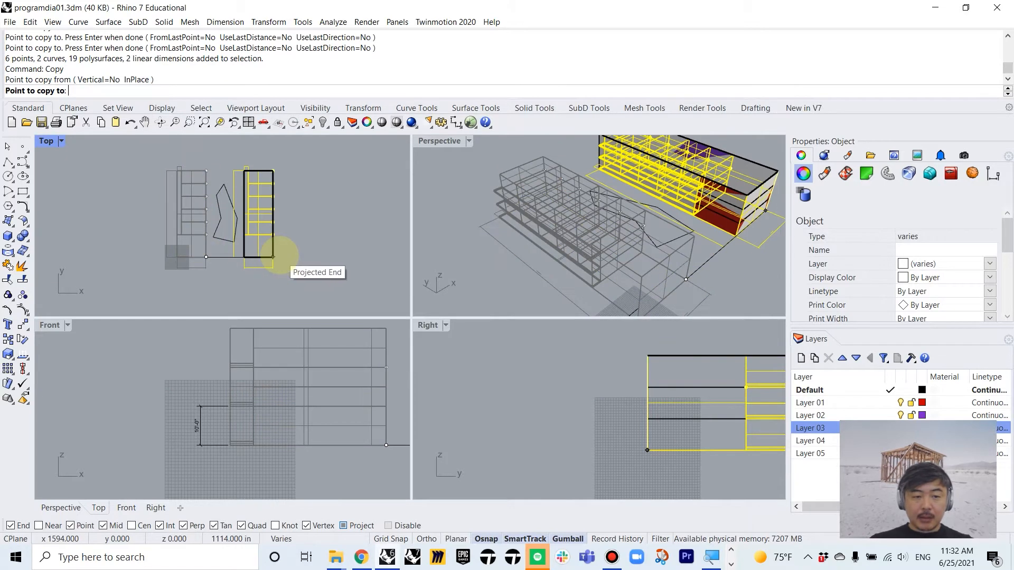
click(273, 257)
key(Return)
- Delete the three original undivided floor extrusions overlapping the copied building
scroll(317, 164, up, 3)
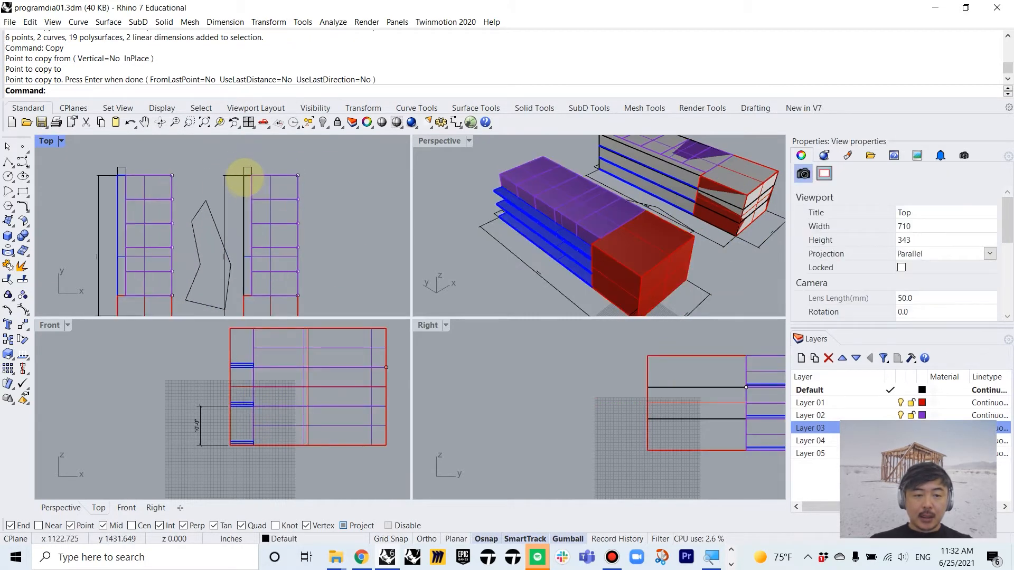
click(246, 177)
click(652, 164)
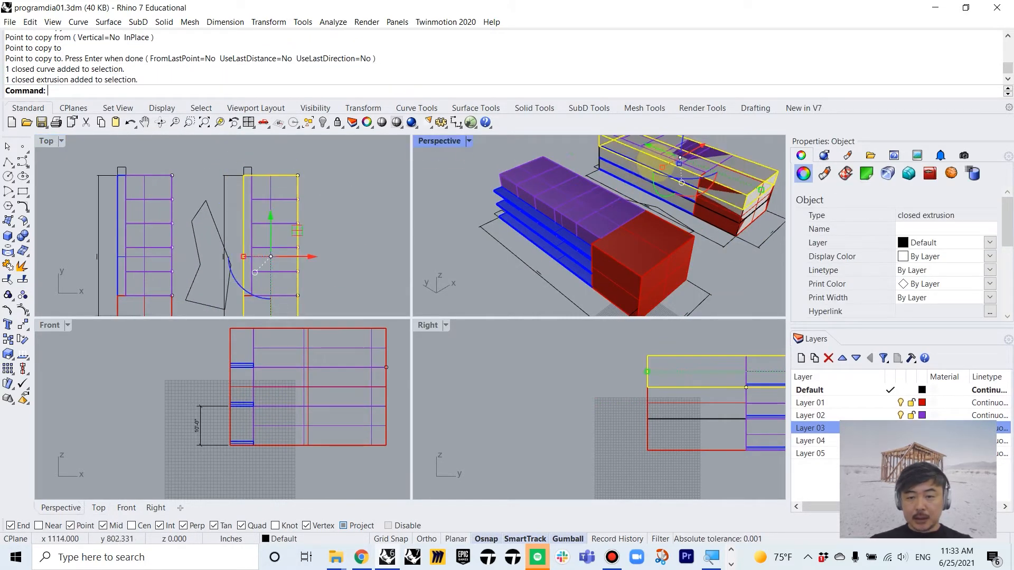
click(649, 177)
scroll(649, 176, up, 3)
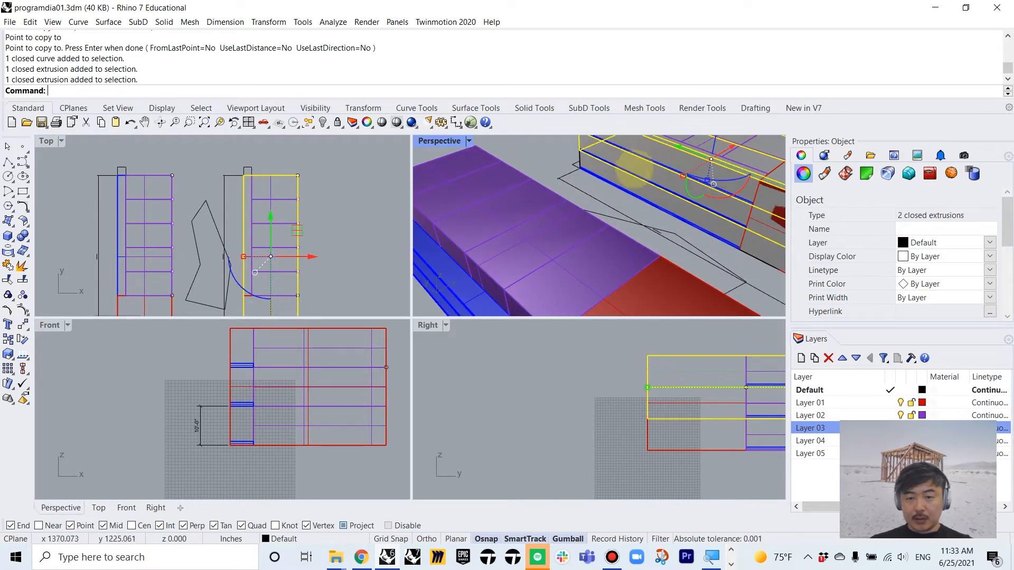
click(631, 180)
key(Delete)
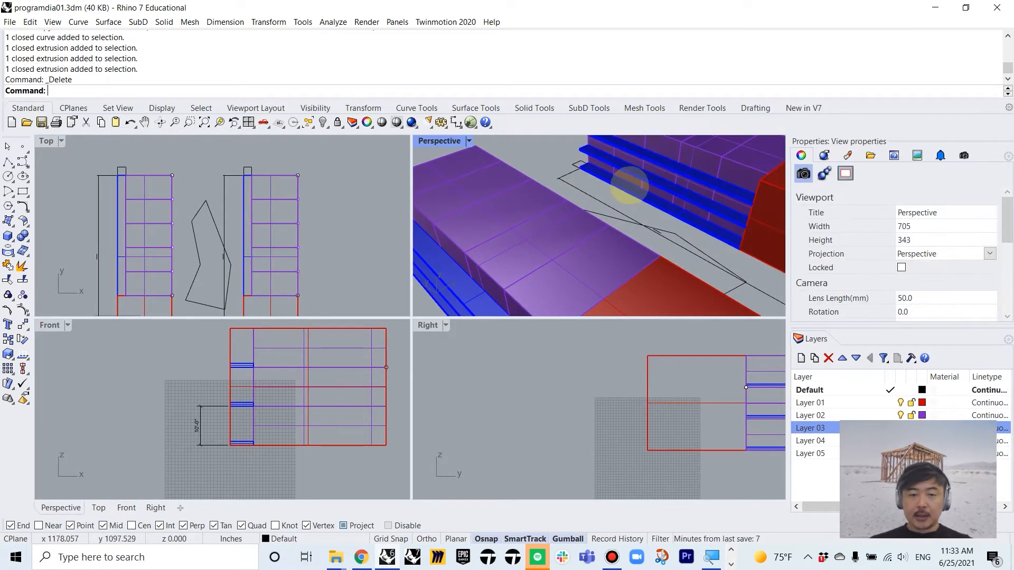
- Mirror the right building about its lengthwise centre line in the Top view and delete the unmirrored original
double_click(443, 142)
scroll(419, 226, down, 5)
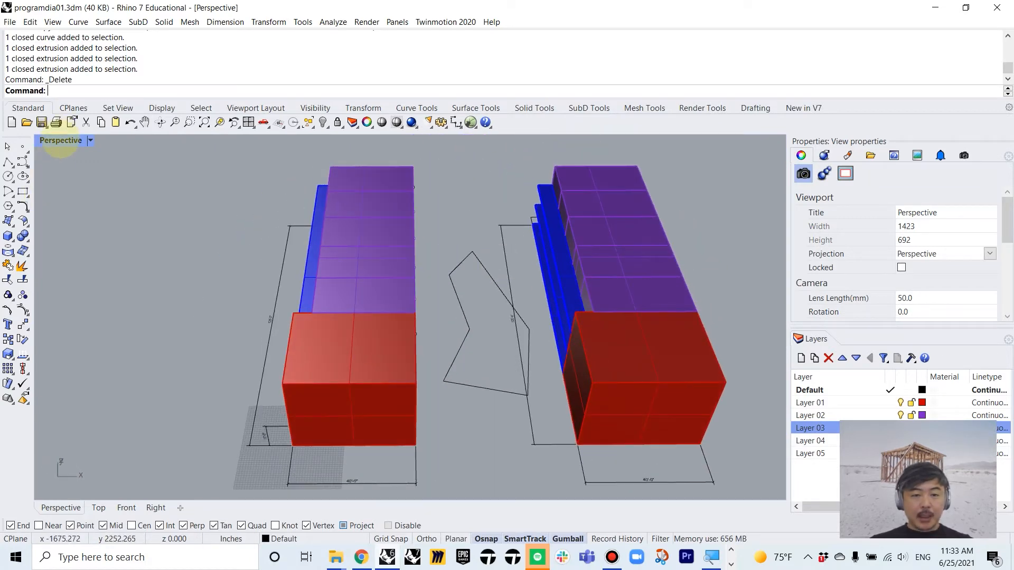
double_click(61, 140)
scroll(210, 159, down, 4)
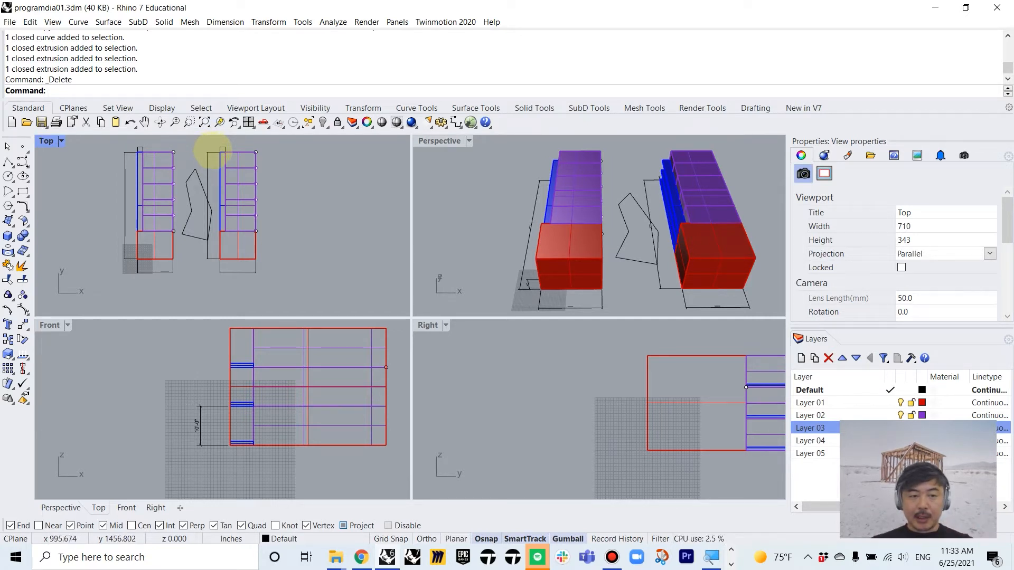
drag(215, 142, 280, 274)
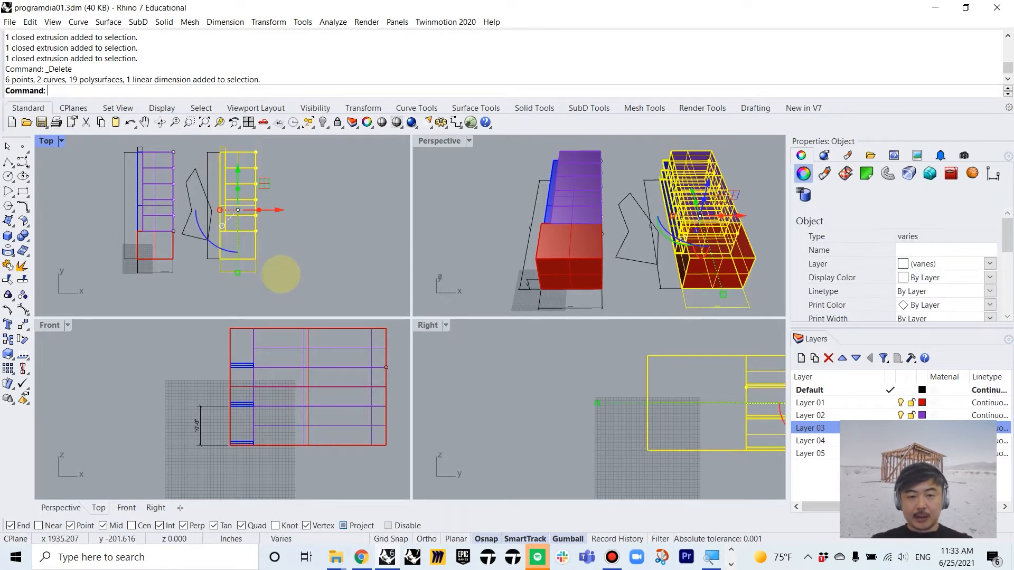
key(Return)
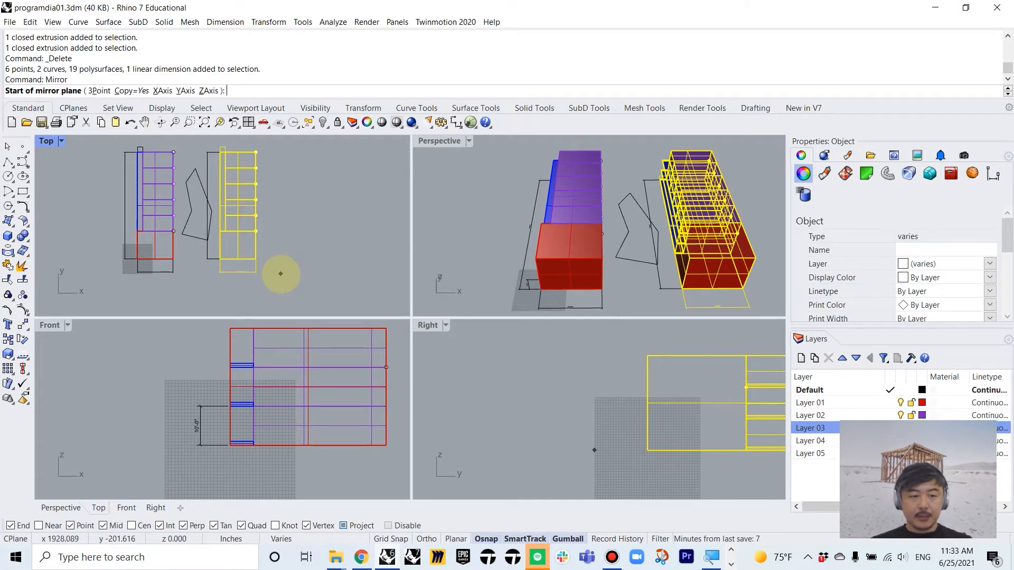
click(238, 258)
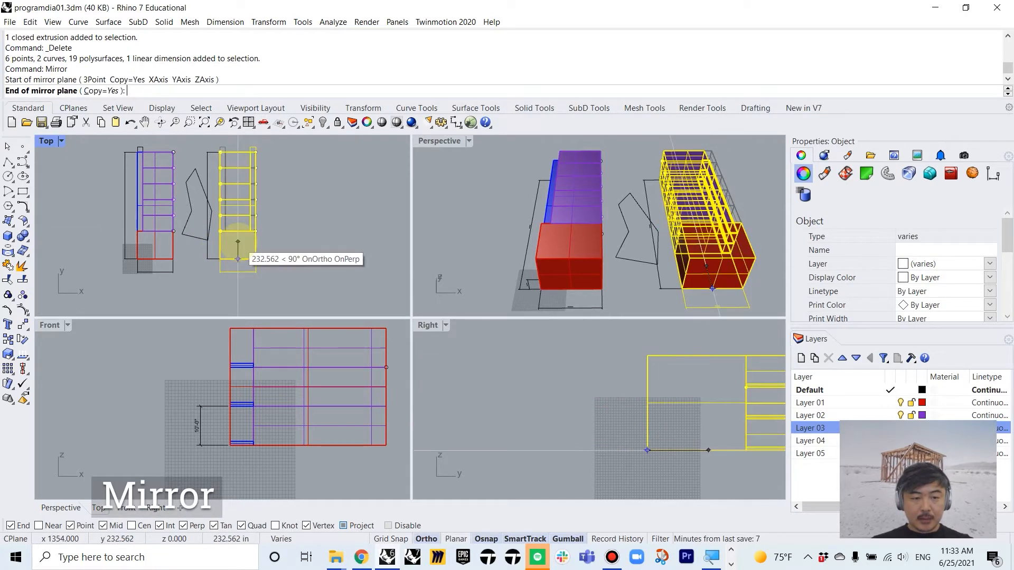
click(238, 243)
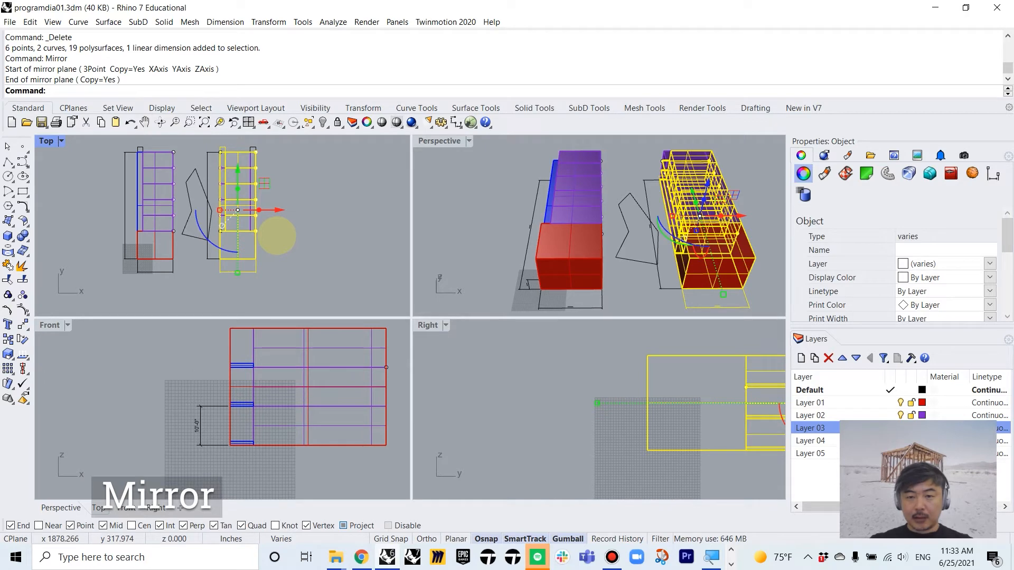
key(Delete)
- Assign the large red front volume of the right building to Layer 04
right_drag(671, 221, 708, 233)
mouse_move(561, 243)
right_down()
mouse_move(650, 222)
mouse_move(602, 211)
mouse_move(618, 191)
mouse_move(671, 196)
right_up()
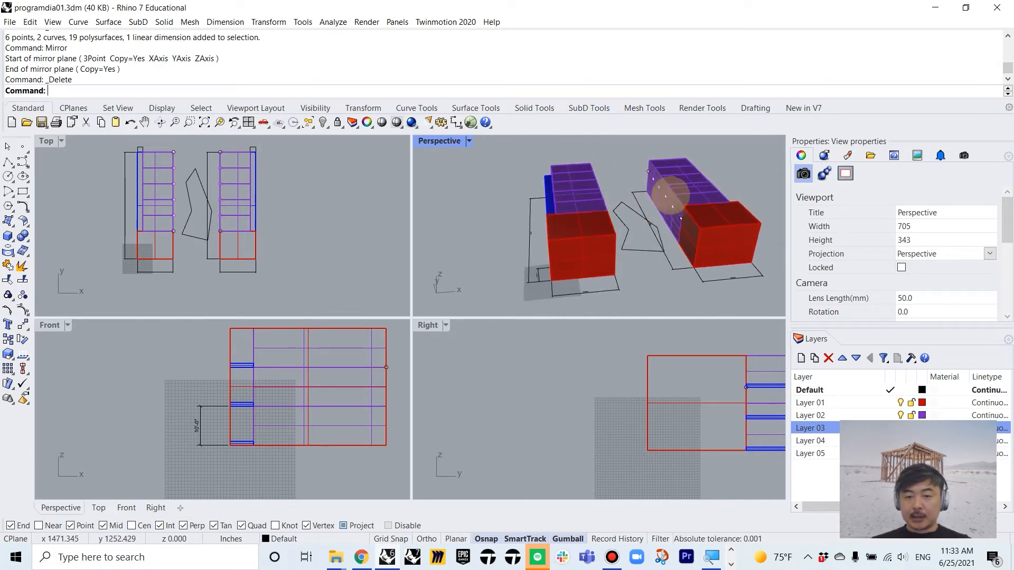
click(726, 233)
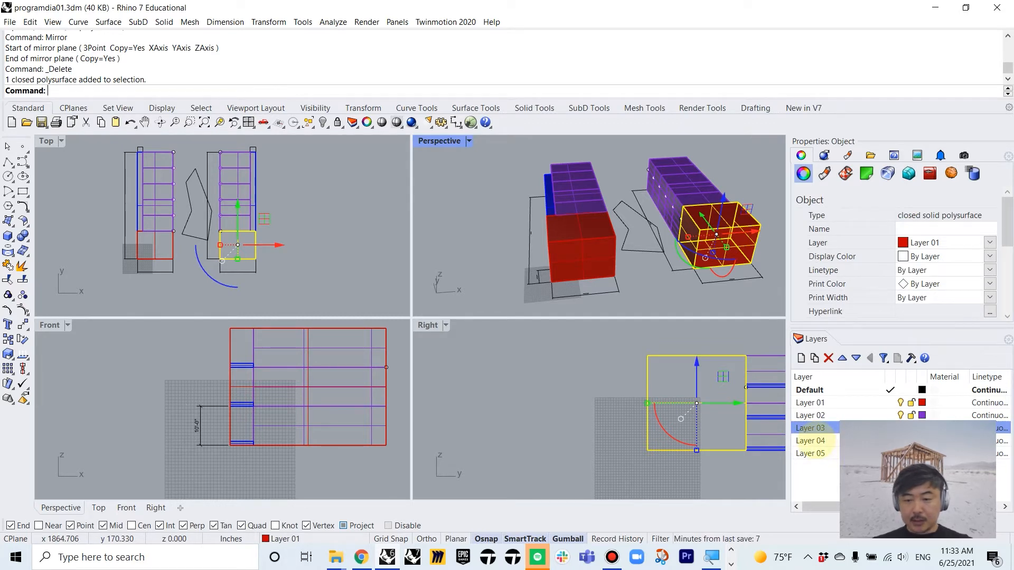
right_click(814, 438)
click(845, 389)
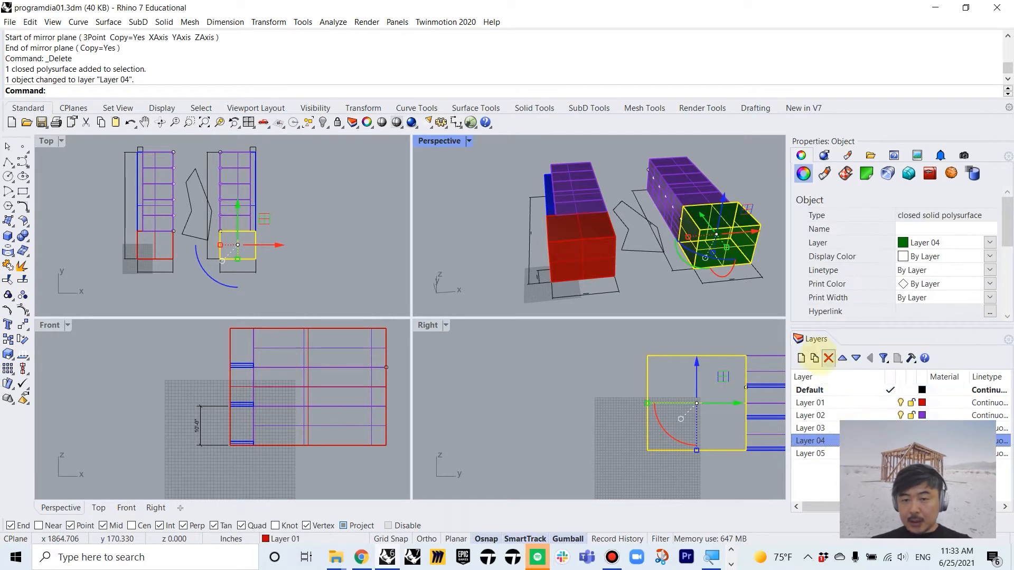
click(670, 291)
- Delete the two top-floor room volumes at the far rear end of the right building
right_drag(674, 290, 643, 259)
right_drag(745, 252, 683, 243)
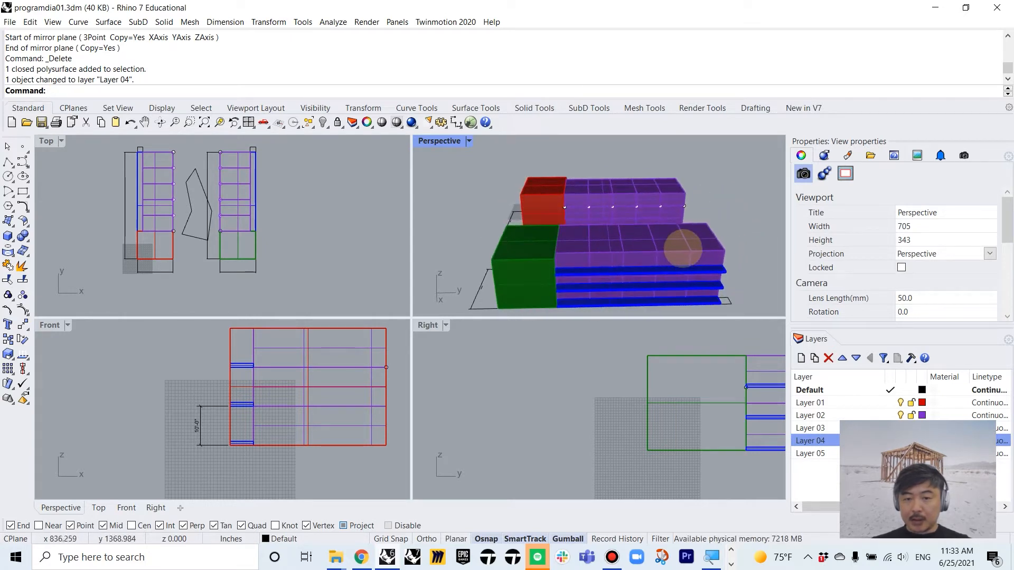
click(694, 245)
shift+click(709, 254)
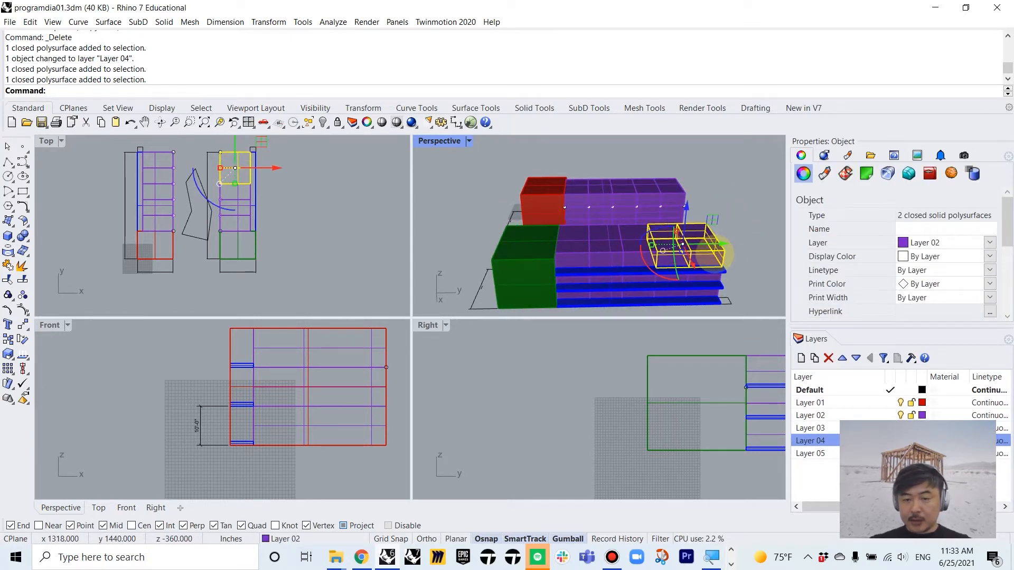
key(Delete)
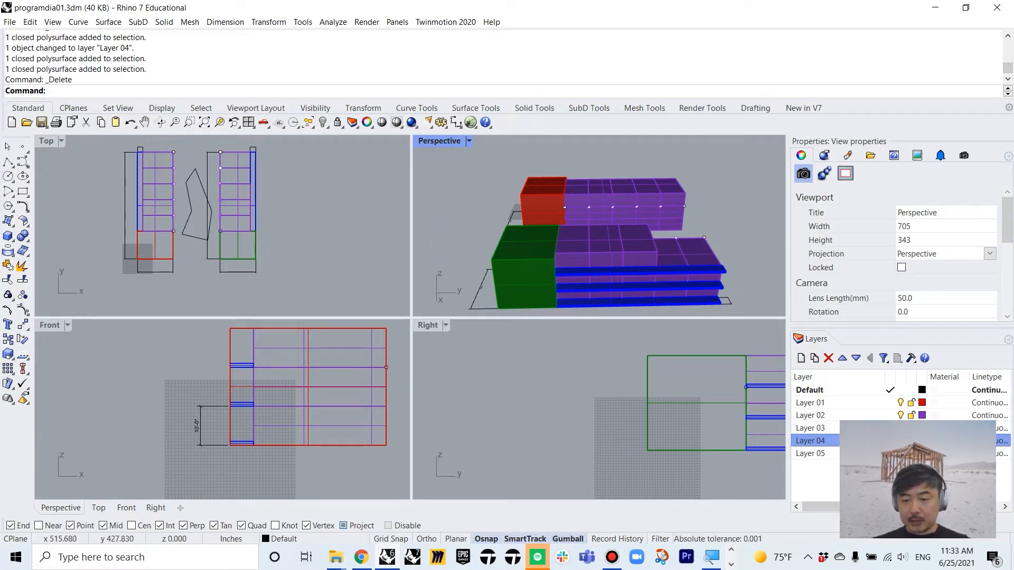
- Make Layer 05 current and create a 1' high box over the two removed rooms' footprint in the Top view
double_click(810, 454)
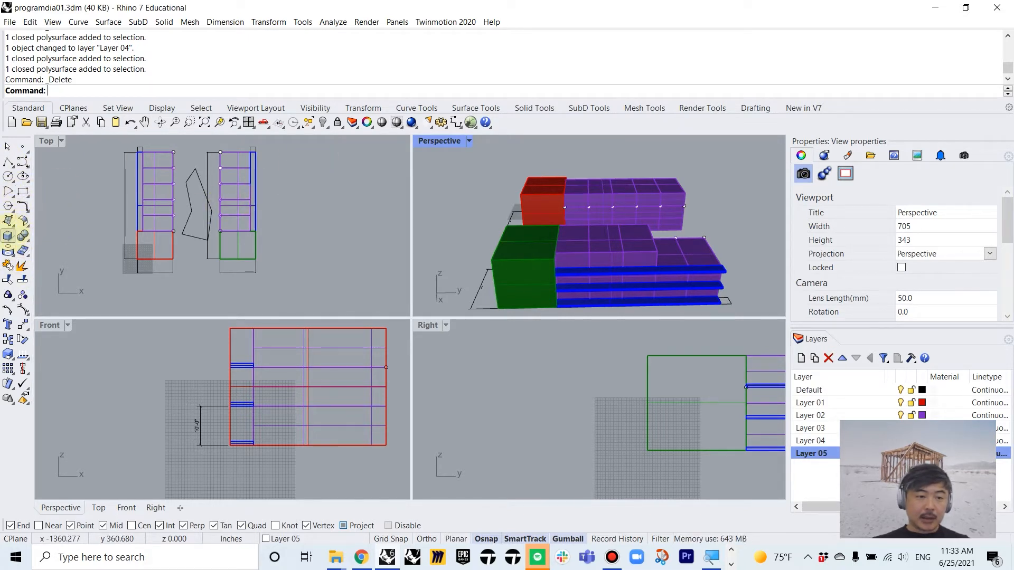
click(8, 235)
scroll(227, 174, up, 5)
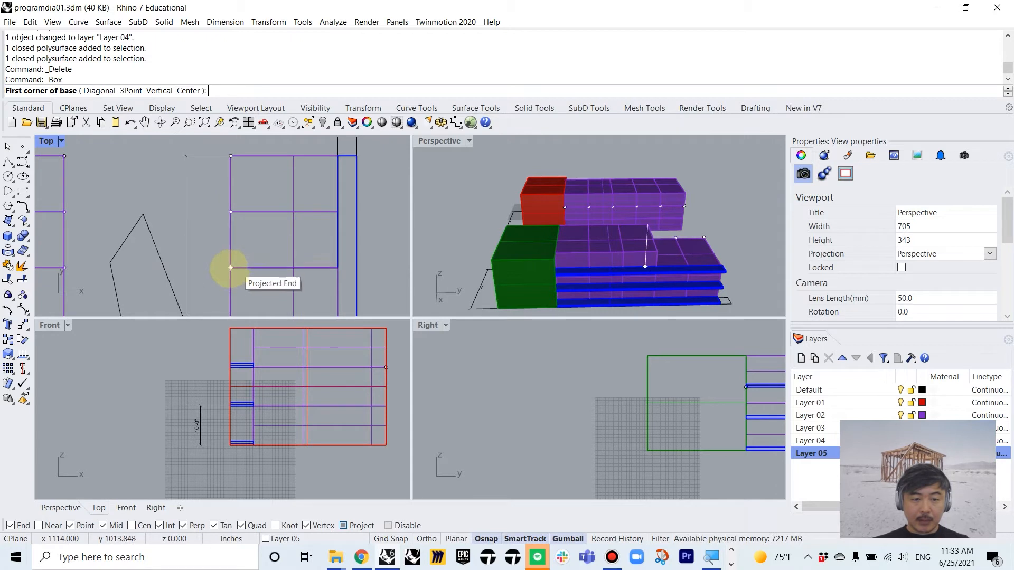
click(230, 268)
click(338, 155)
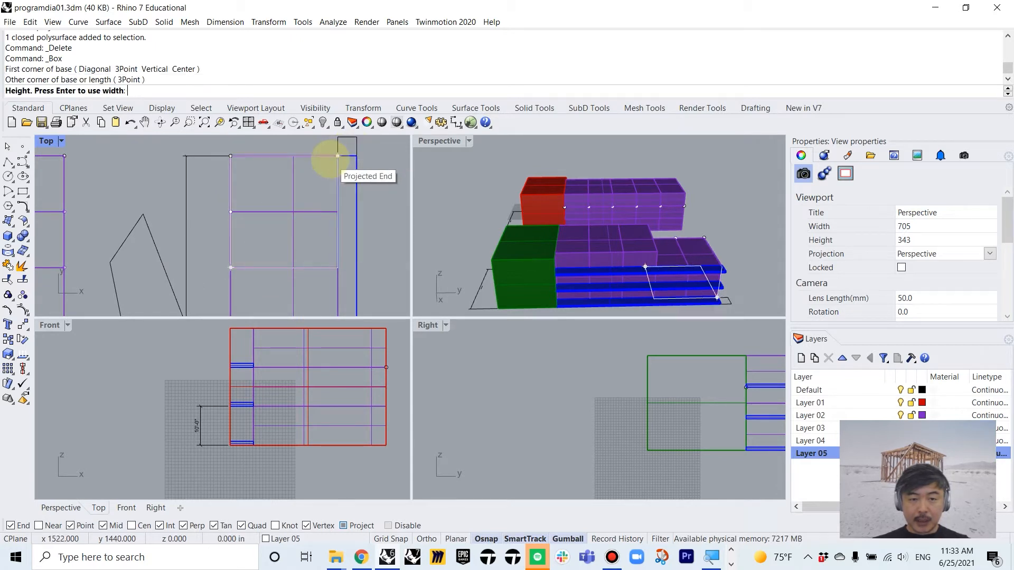
text(1')
key(Return)
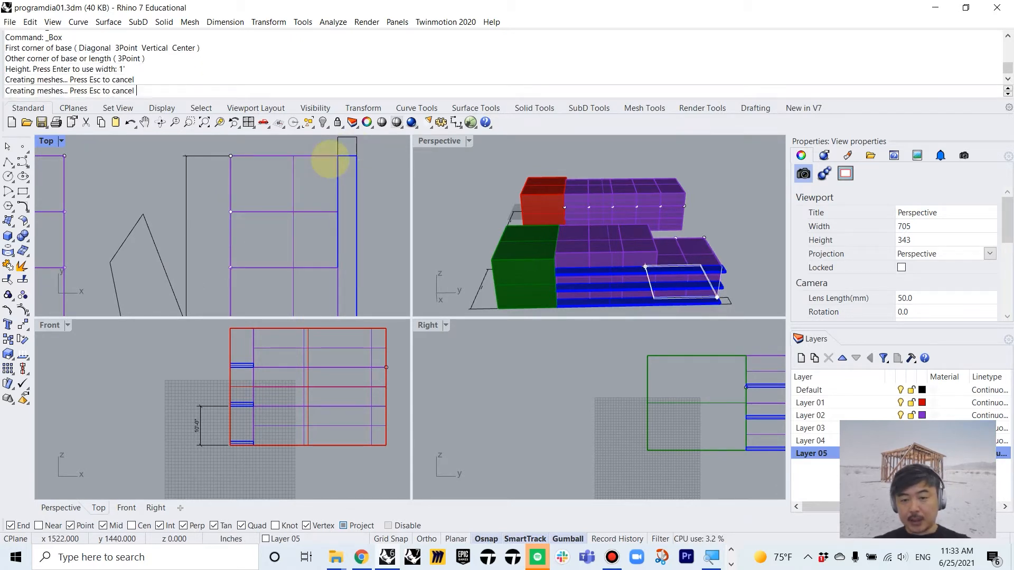
- Move the new deck slab up to the top-floor level in the Front view, snapping its corner to the top corridor slab
scroll(713, 431, down, 2)
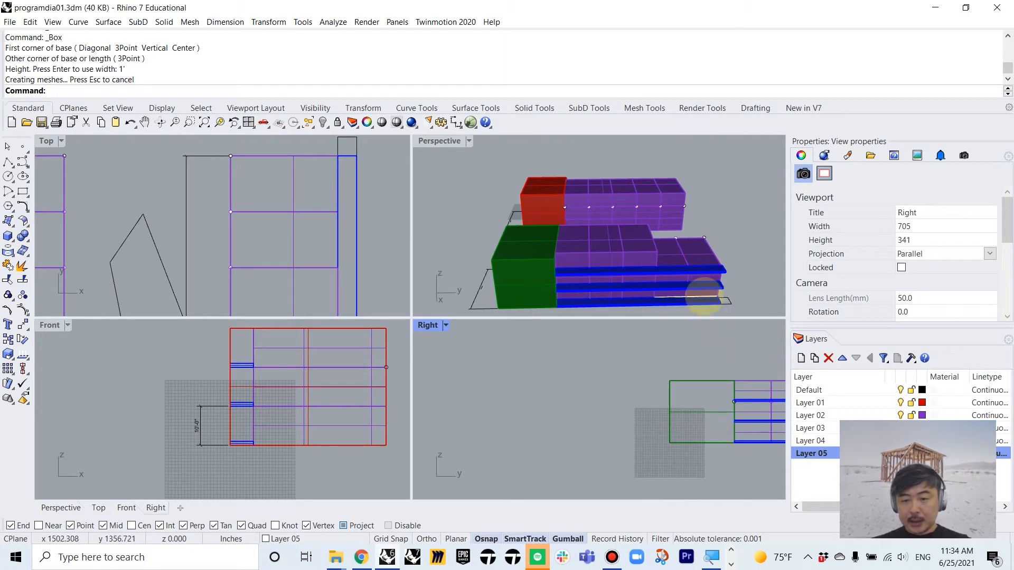
scroll(548, 471, down, 3)
scroll(311, 430, down, 8)
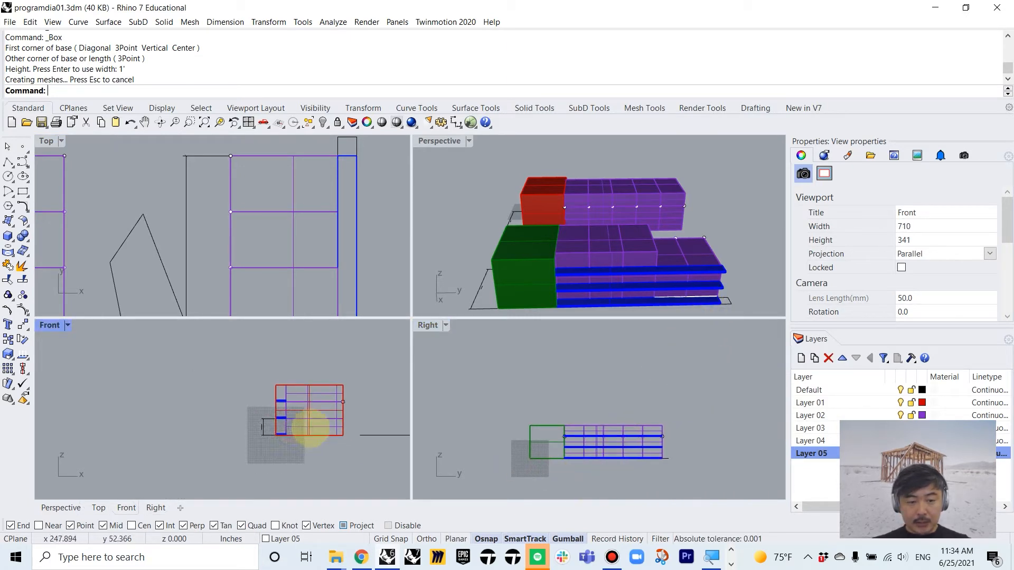
right_drag(334, 429, 183, 423)
scroll(320, 423, up, 10)
click(345, 439)
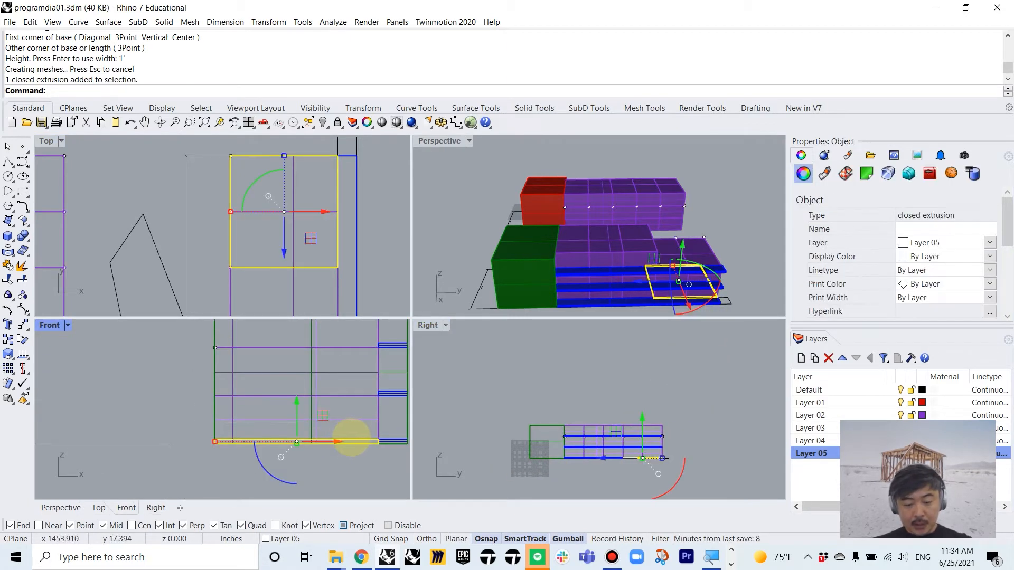
key(Return)
click(379, 444)
right_drag(369, 391, 369, 458)
click(379, 413)
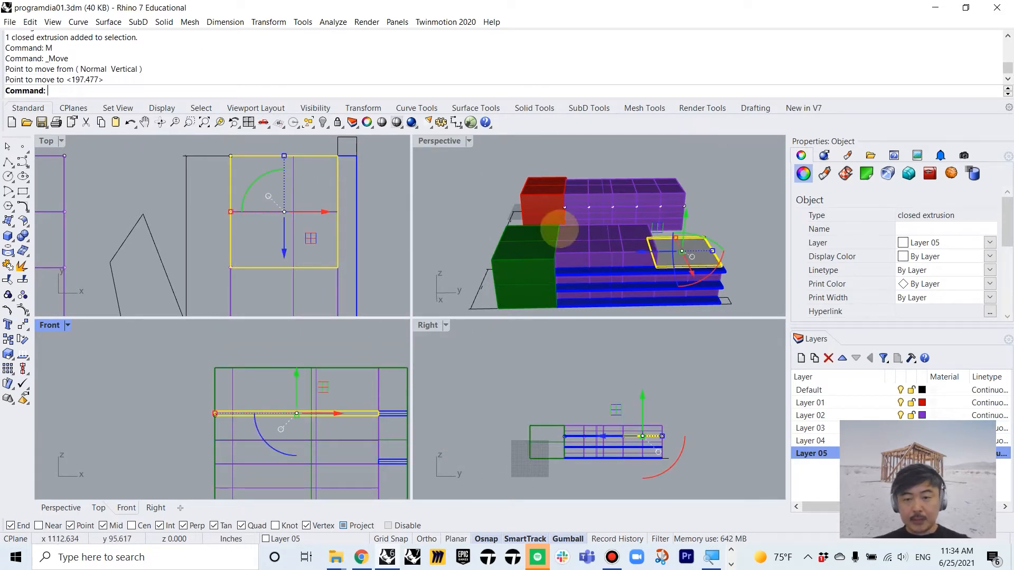
- Rename Layer 01 as Lobby and Layer 02 as Guest Rooms
double_click(448, 142)
click(245, 181)
right_drag(244, 182, 411, 278)
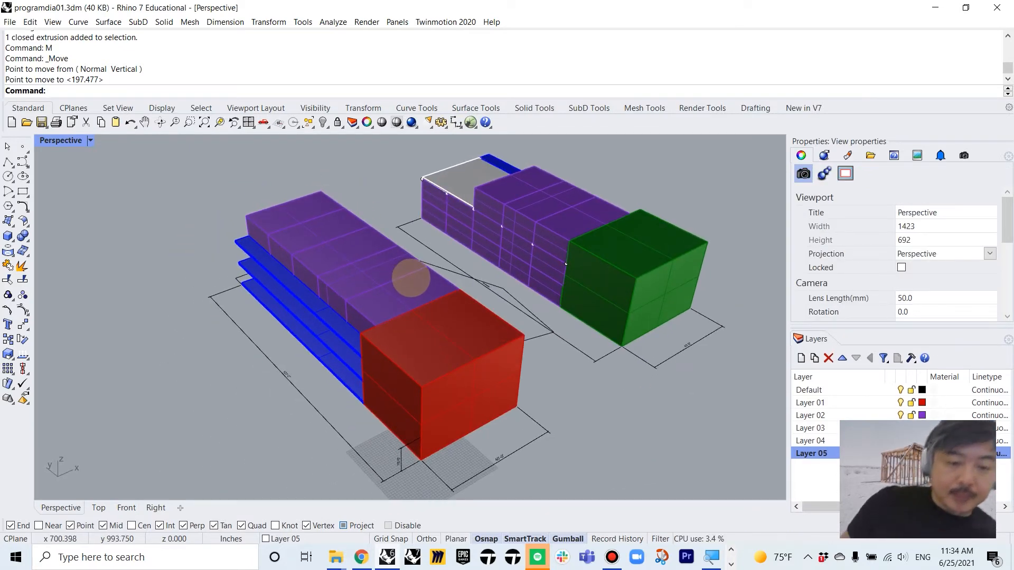
click(442, 373)
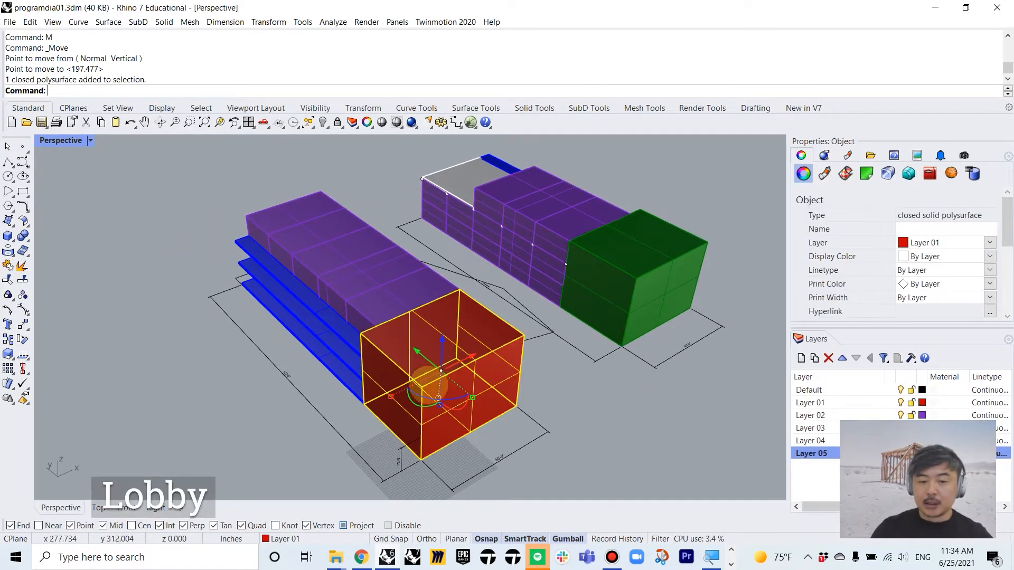
right_drag(445, 377, 453, 372)
double_click(811, 402)
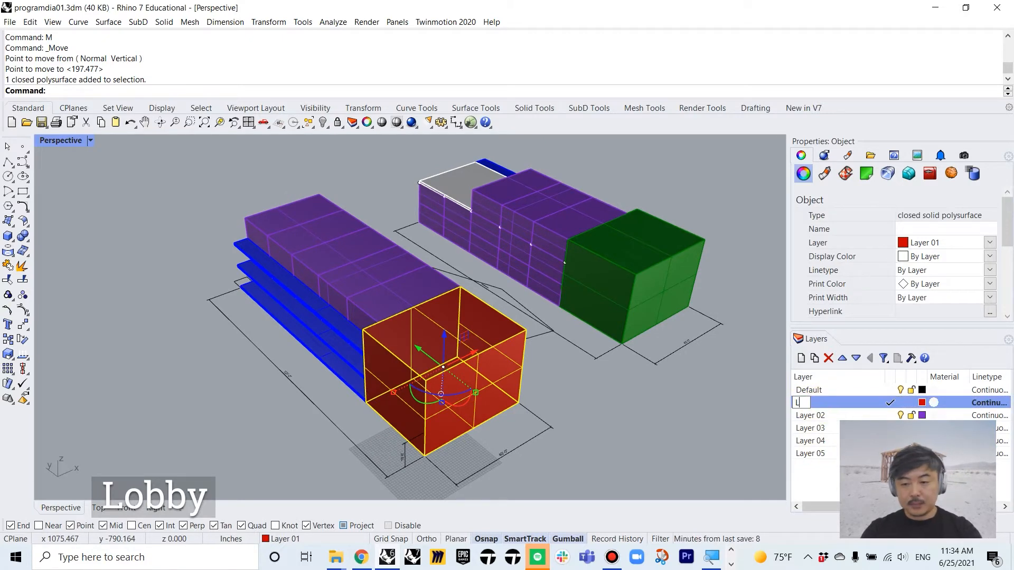
text(Lobby)
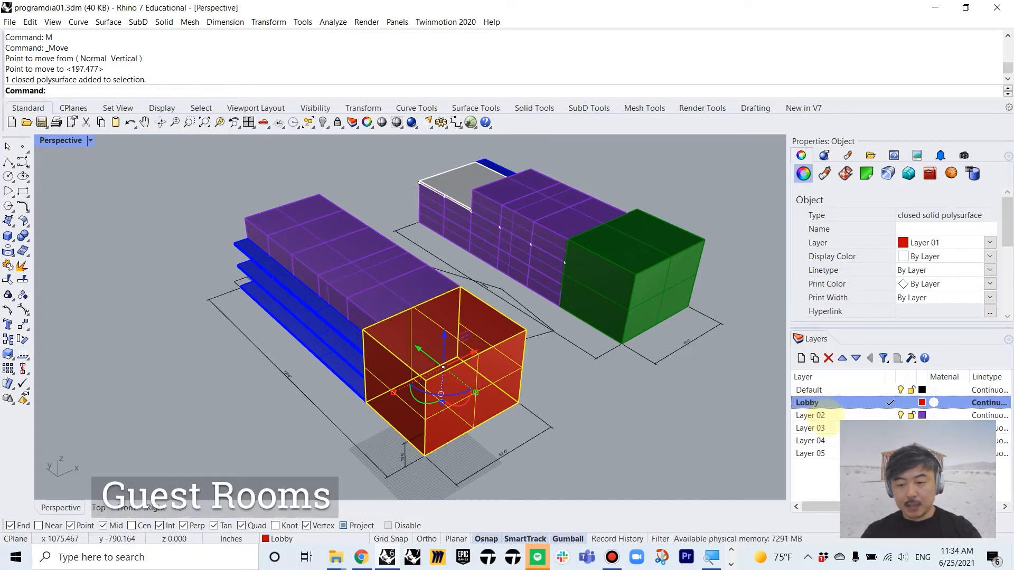
click(809, 415)
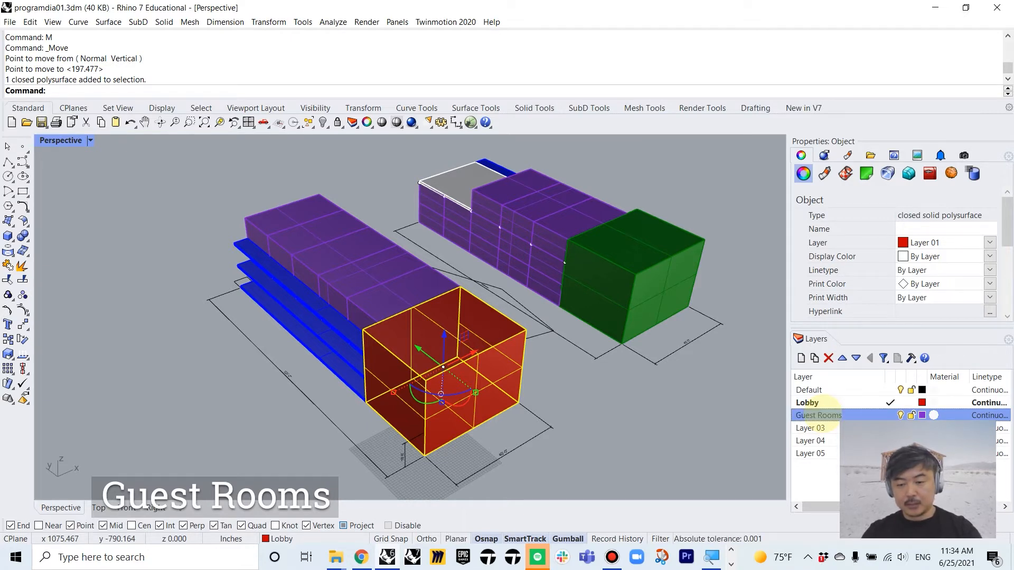
- Rename Layer 03 as Circulation, Layer 04 as Spa and Layer 05 as Outdoor Deck
click(811, 428)
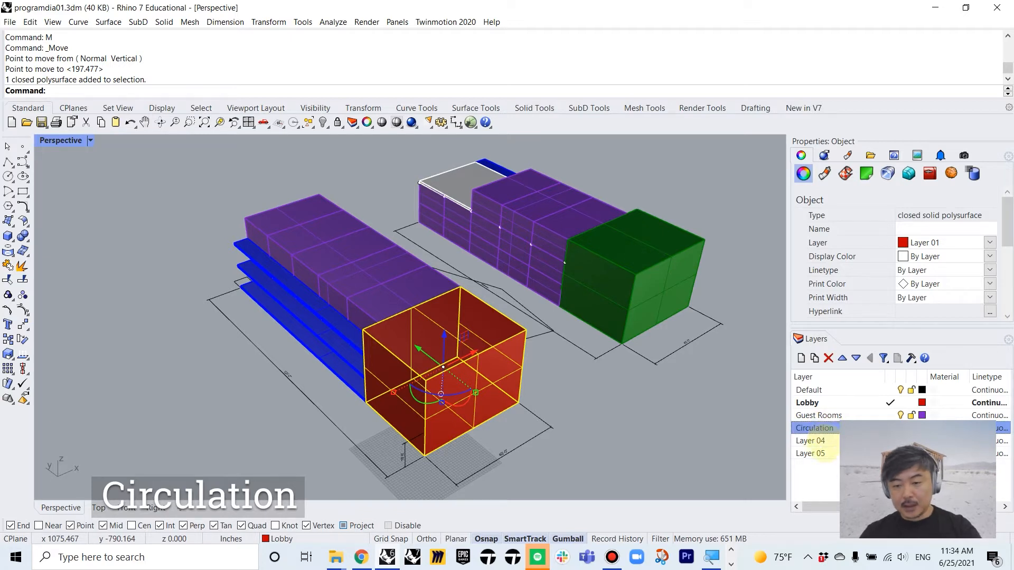
click(826, 441)
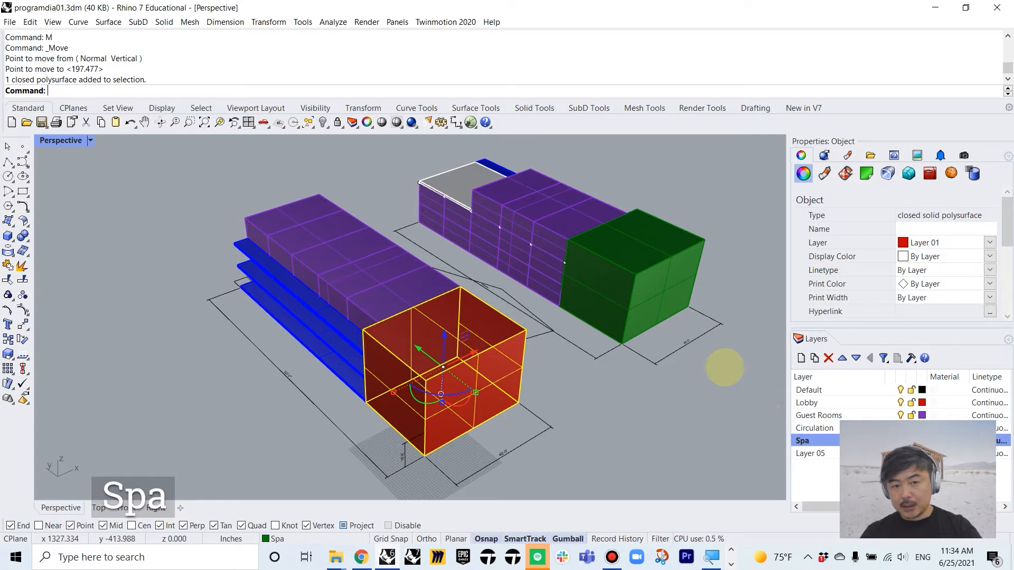
click(813, 453)
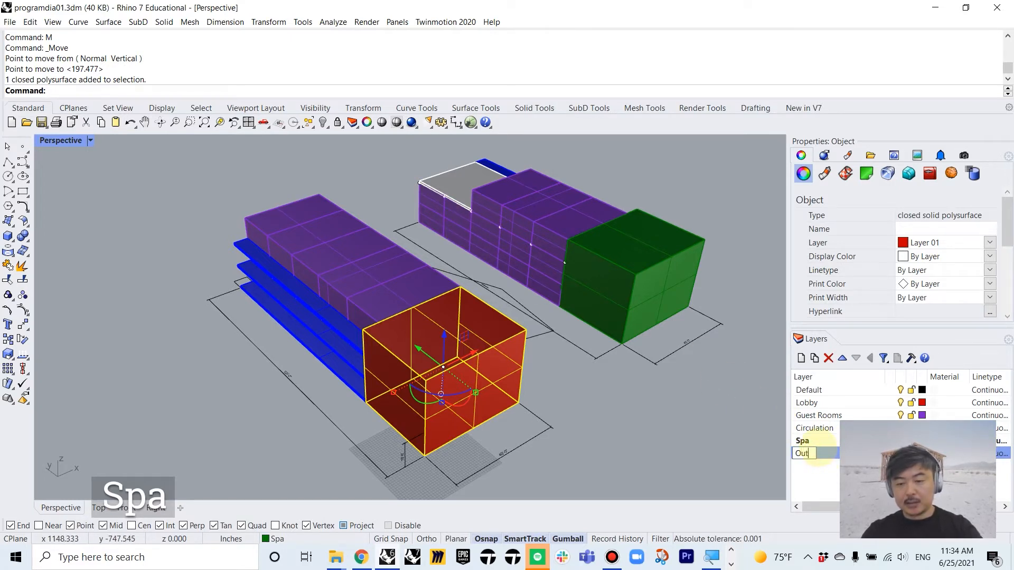
text(Outdoor Deck)
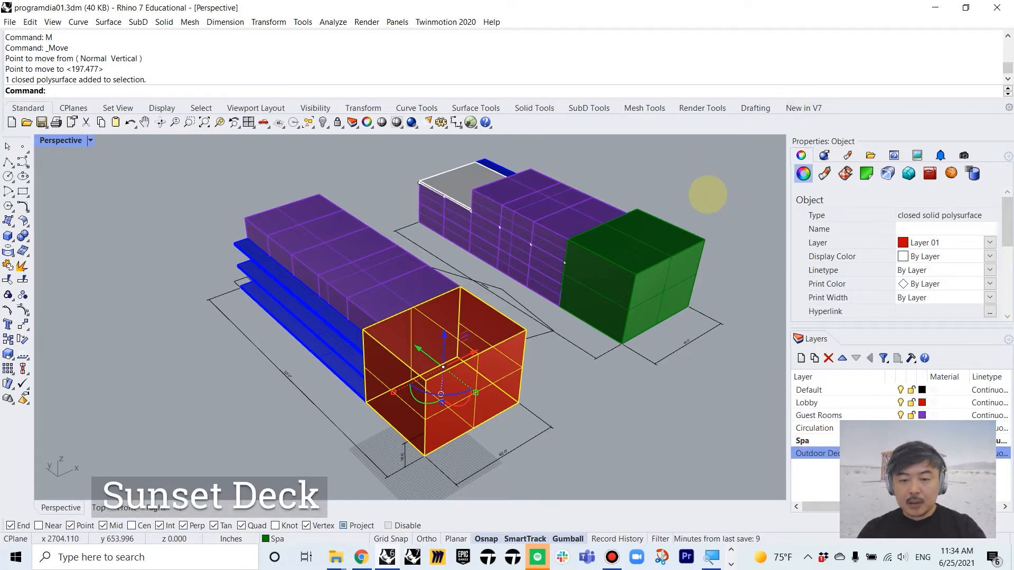
click(709, 197)
- Restore the four-viewport layout, start a box for a vertical core, and make Circulation the current layer
right_drag(430, 340, 365, 322)
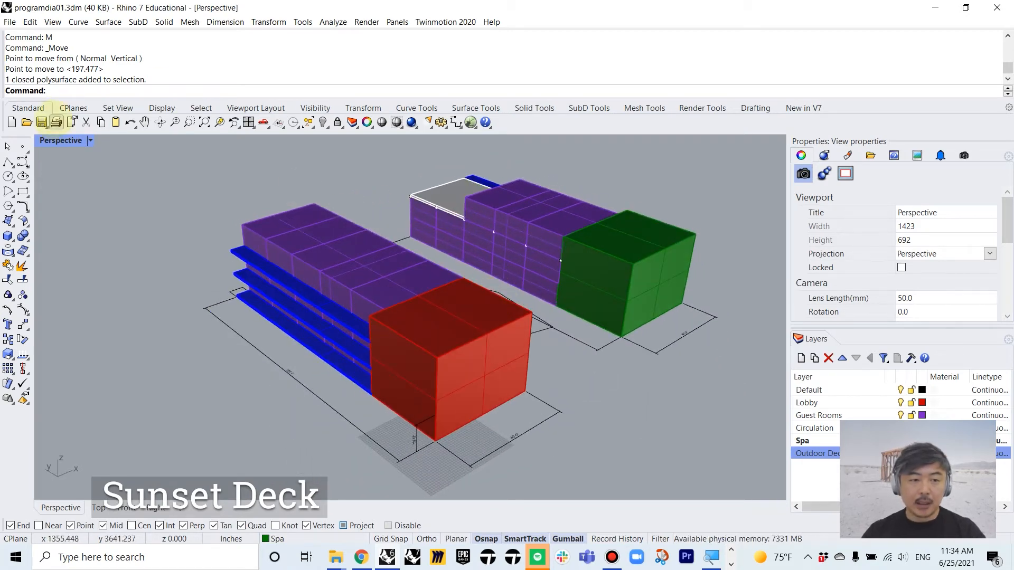
double_click(61, 141)
scroll(244, 210, down, 10)
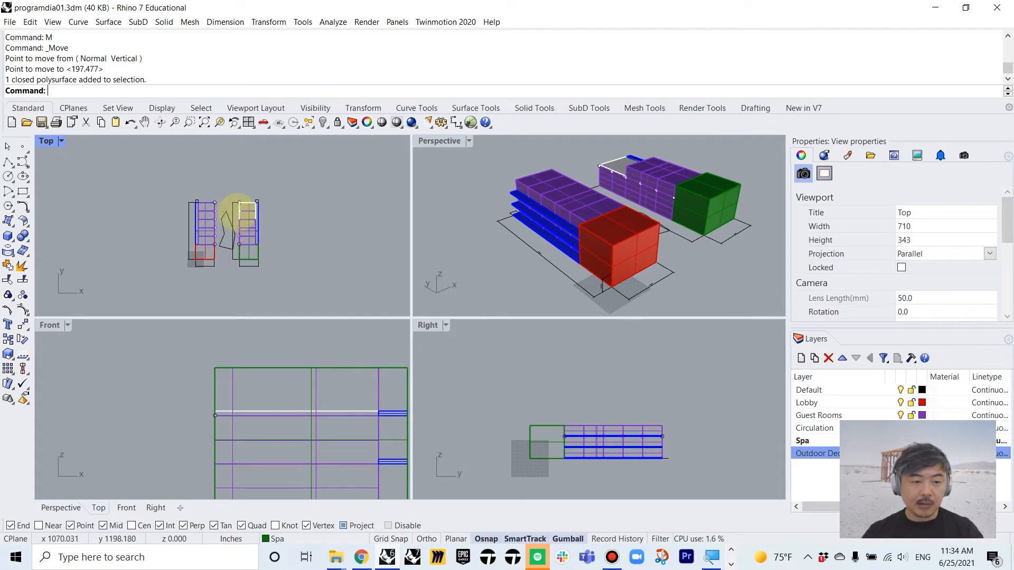
click(8, 236)
scroll(204, 220, up, 10)
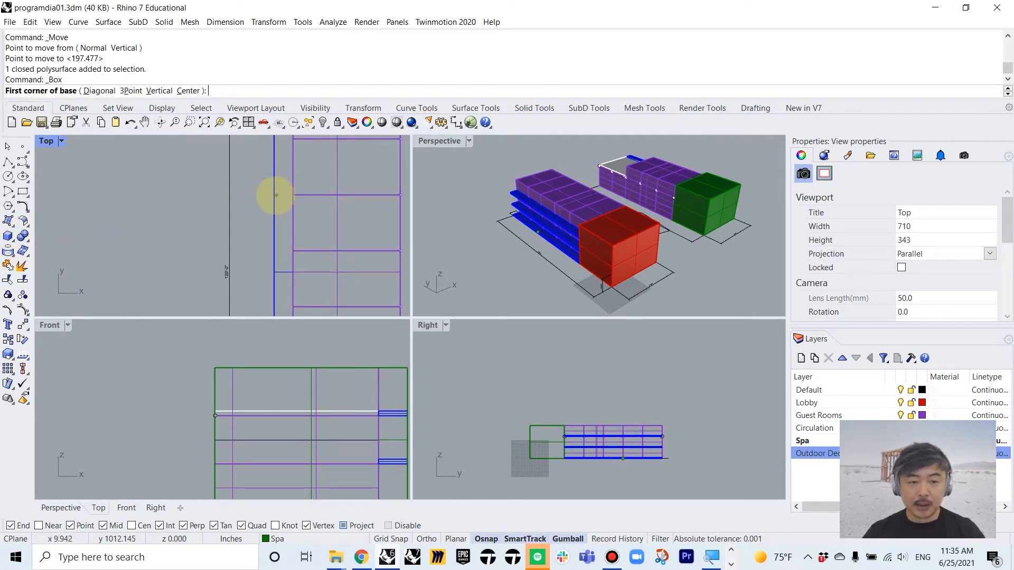
double_click(815, 428)
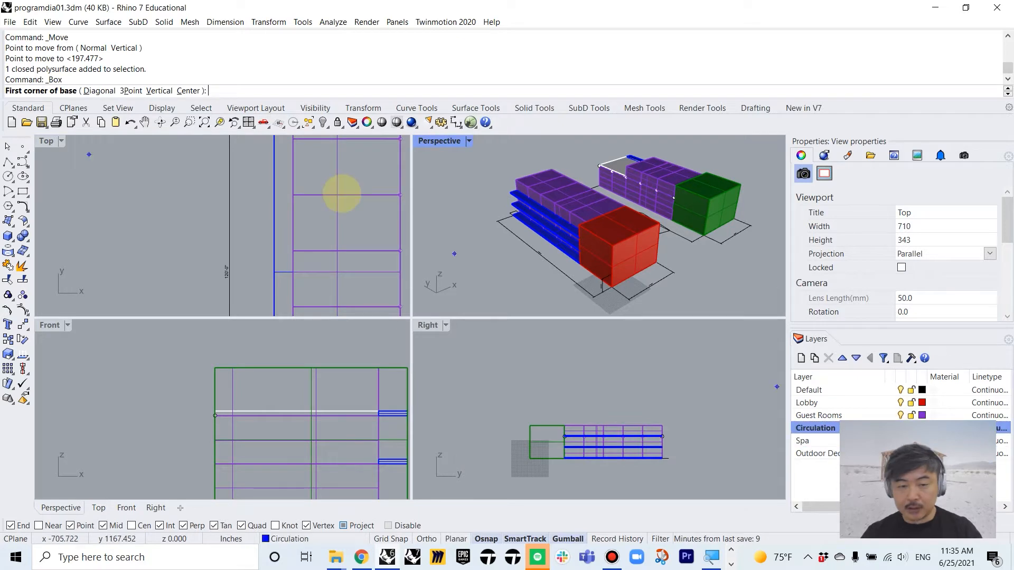
- Create an 8' × 8' × 40' box in the Top view, starting from a guest-room corner beside the lobby building's corridor
click(293, 195)
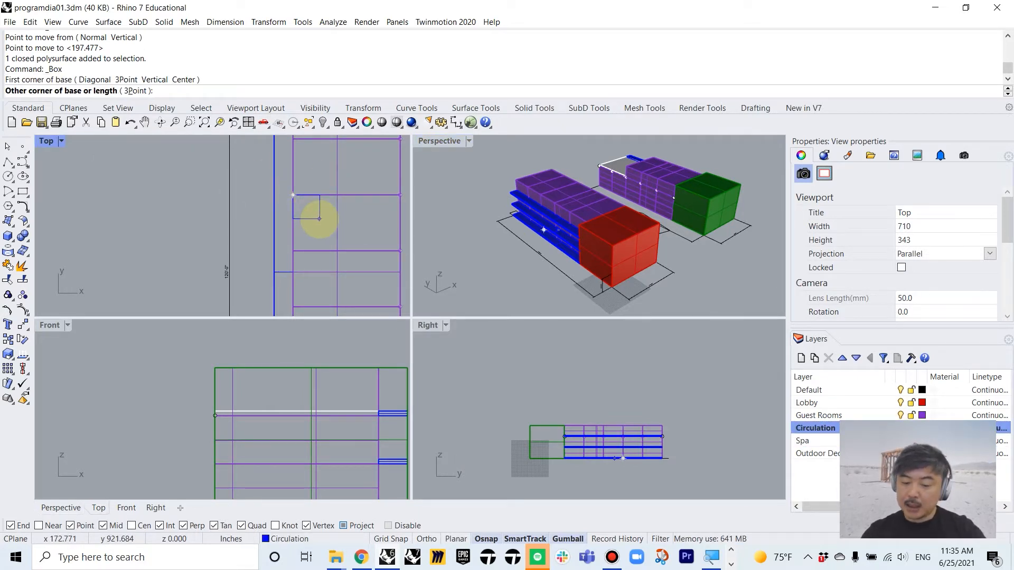
text(8)
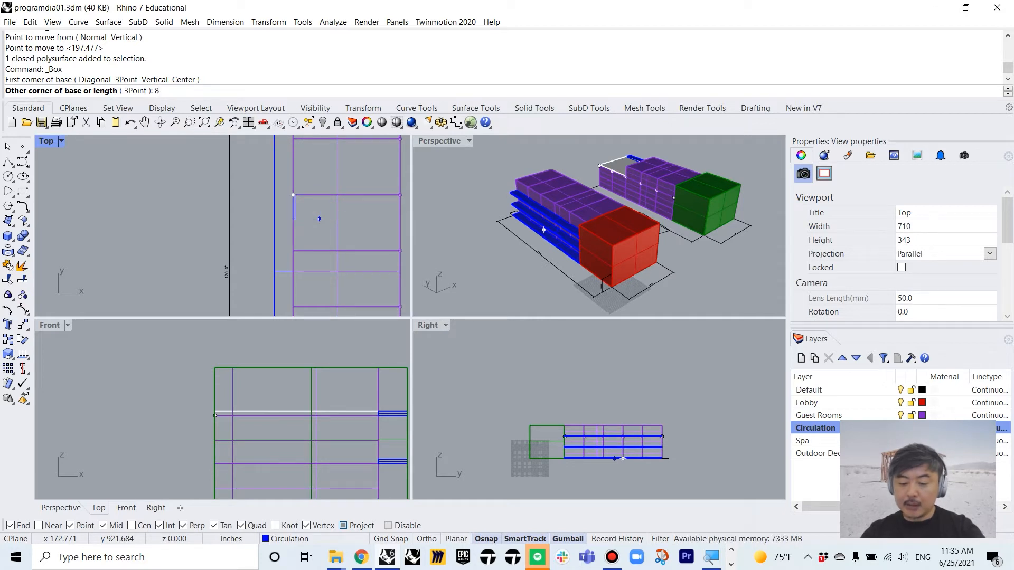
text(')
key(Return)
text(8)
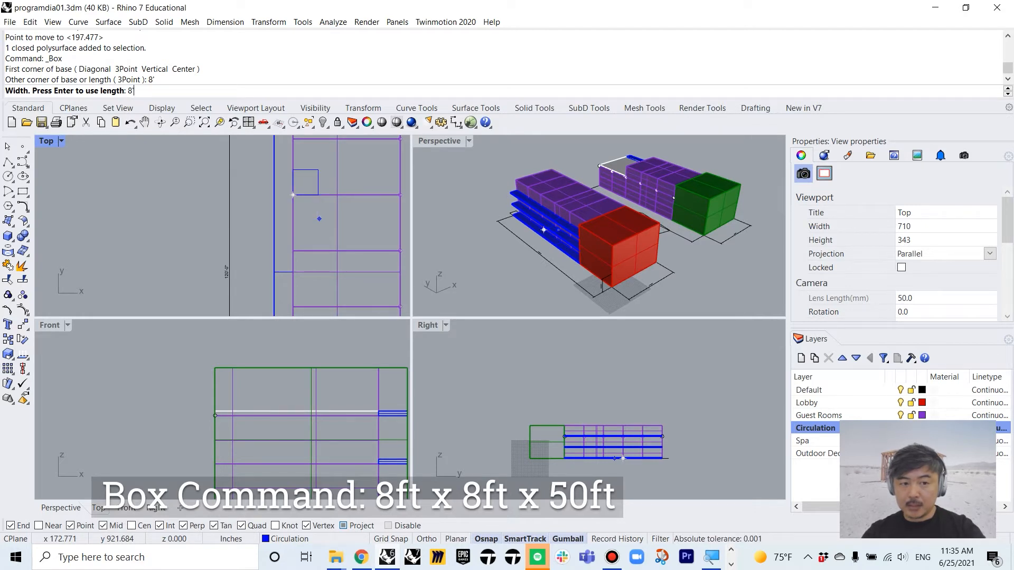
right_click(319, 219)
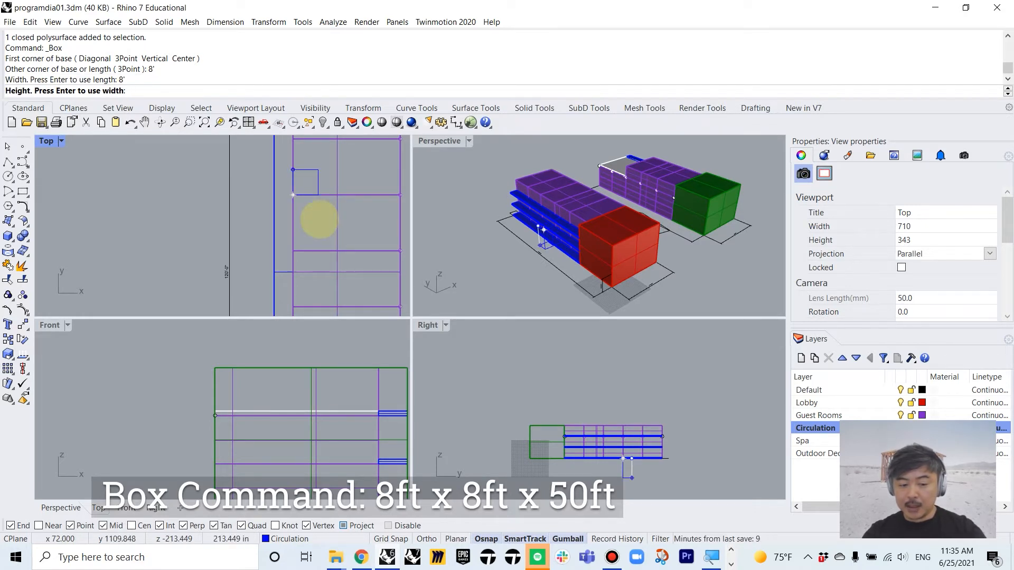
text(40)
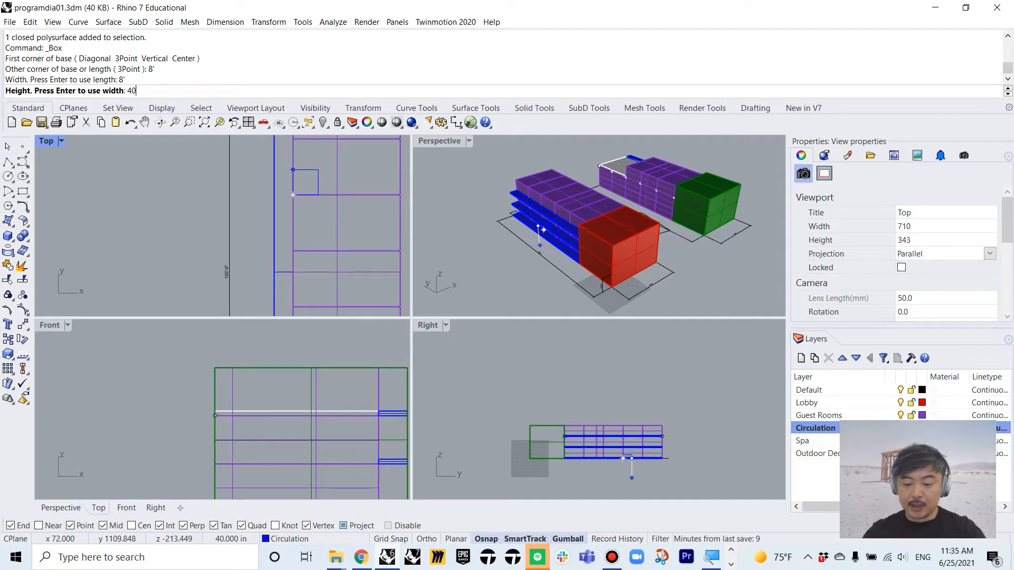
right_click(319, 218)
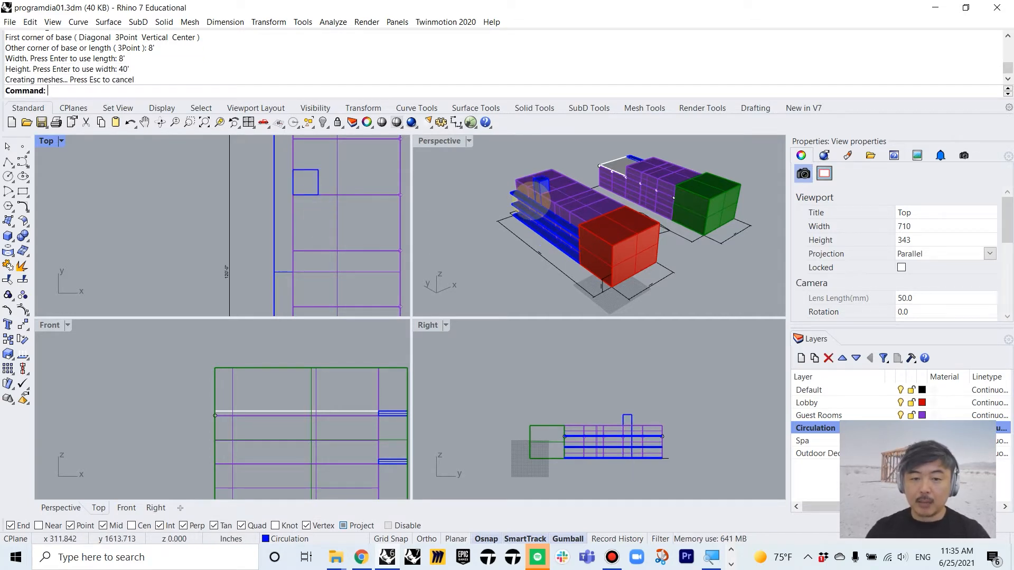
- Move the circulation tower outside the lobby building, snapping its side midpoint to the corridor's outer edge in the Top view
click(543, 196)
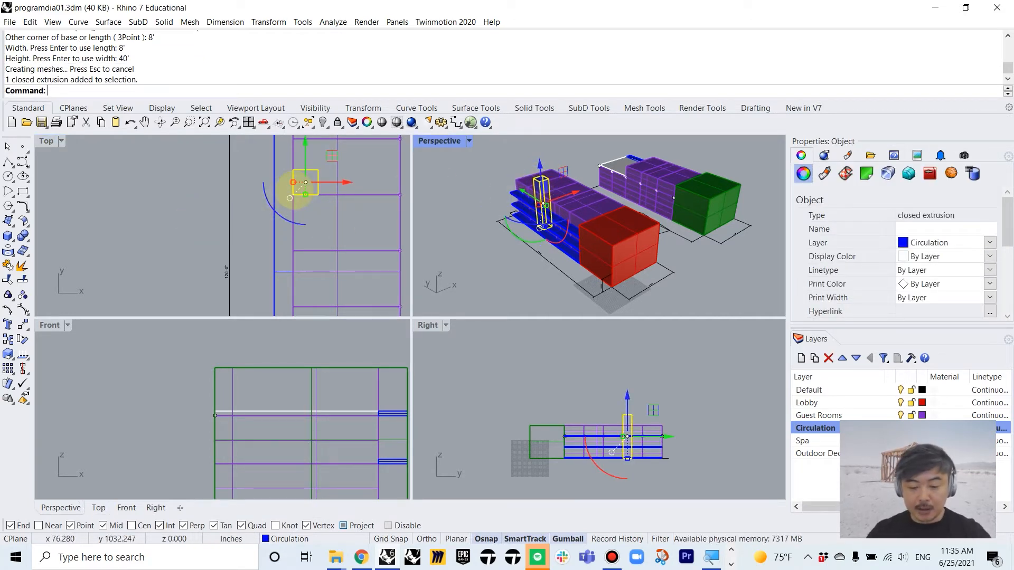
text(M)
key(Return)
click(318, 182)
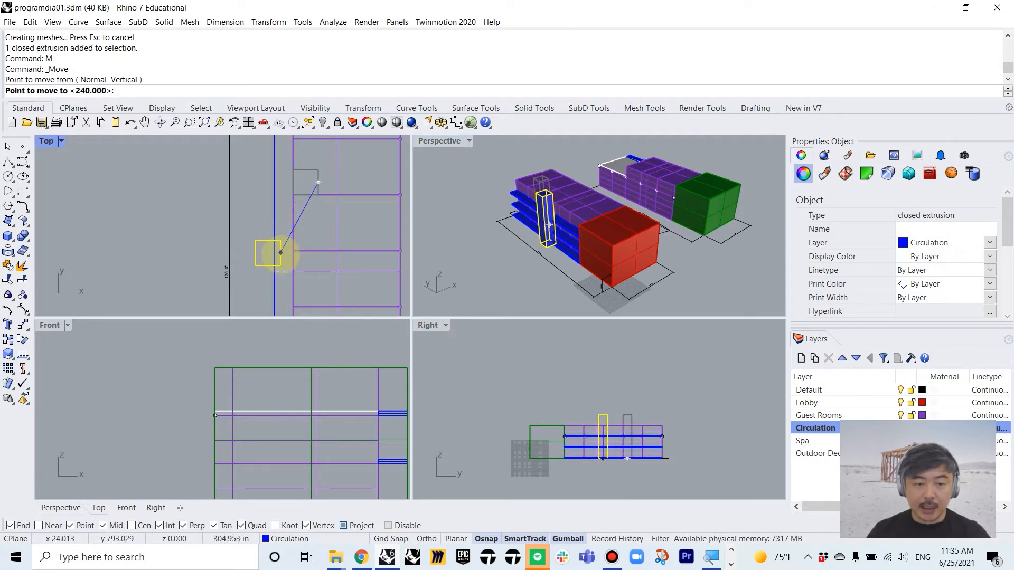
scroll(277, 228, down, 3)
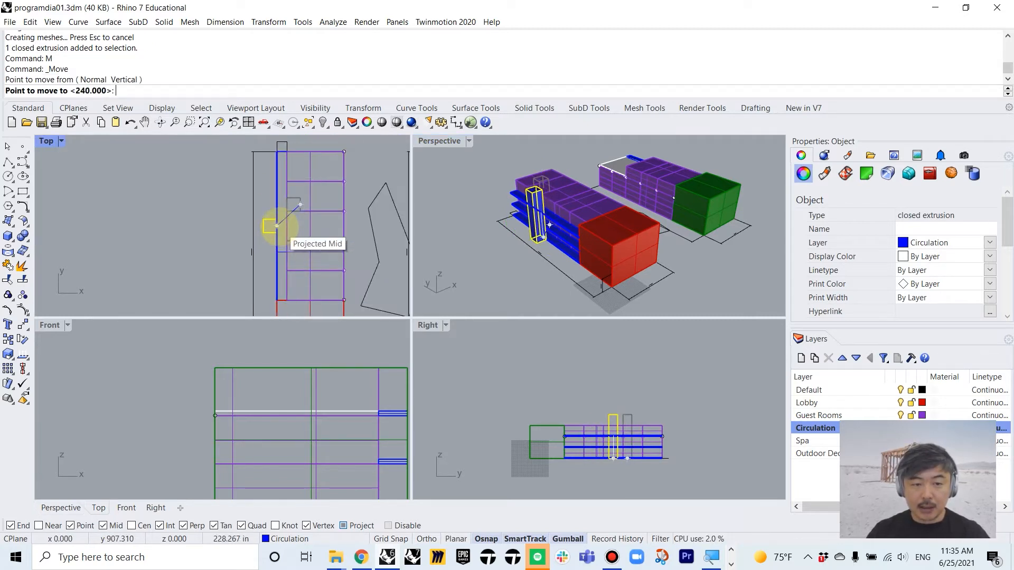
click(277, 227)
- Copy the circulation tower straight across to the outer corridor edge of the spa building in the Top view
right_drag(491, 153, 592, 249)
click(533, 211)
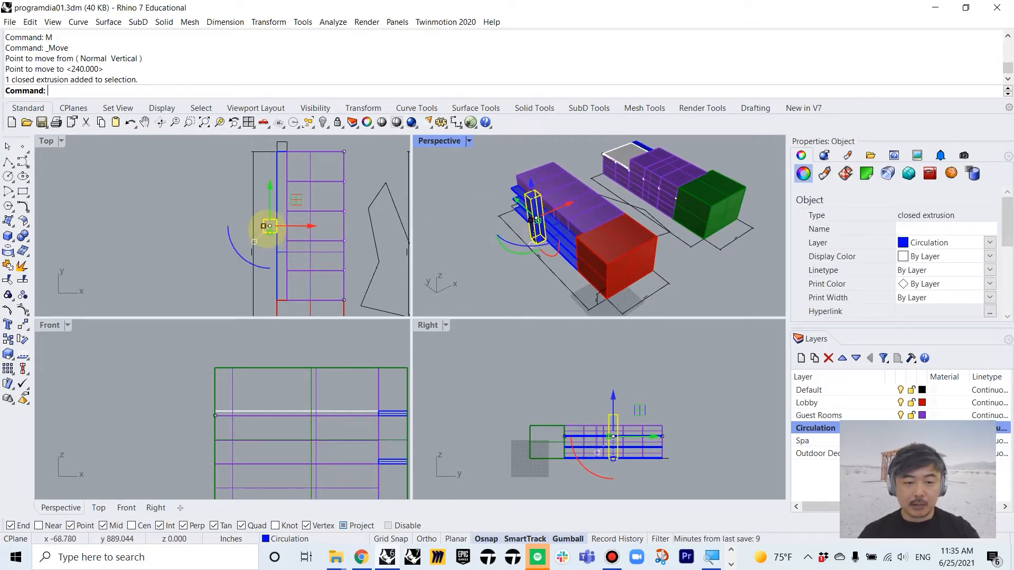
text(c)
key(Return)
click(270, 226)
scroll(327, 226, down, 4)
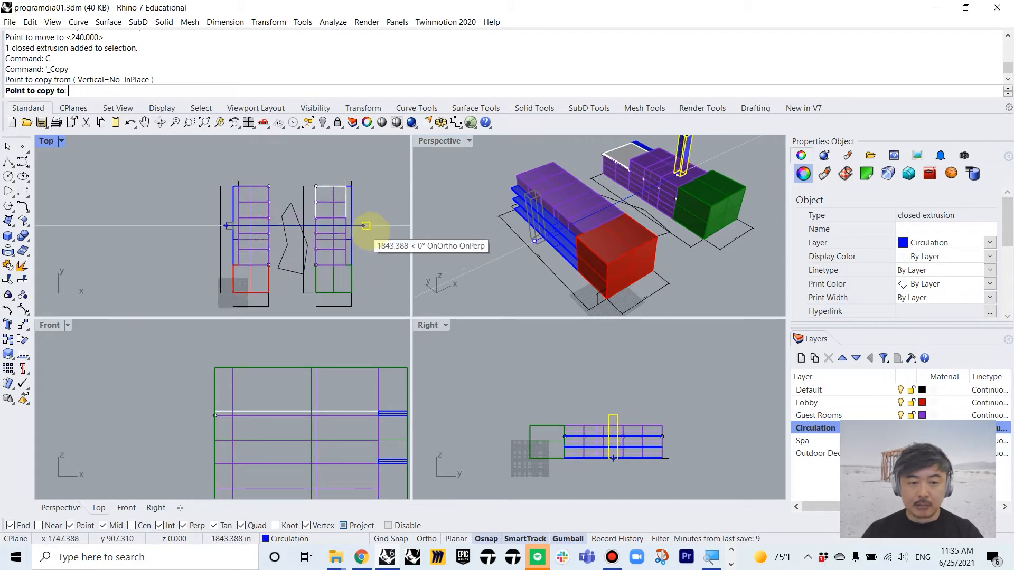
scroll(351, 222, up, 3)
click(349, 206)
key(Return)
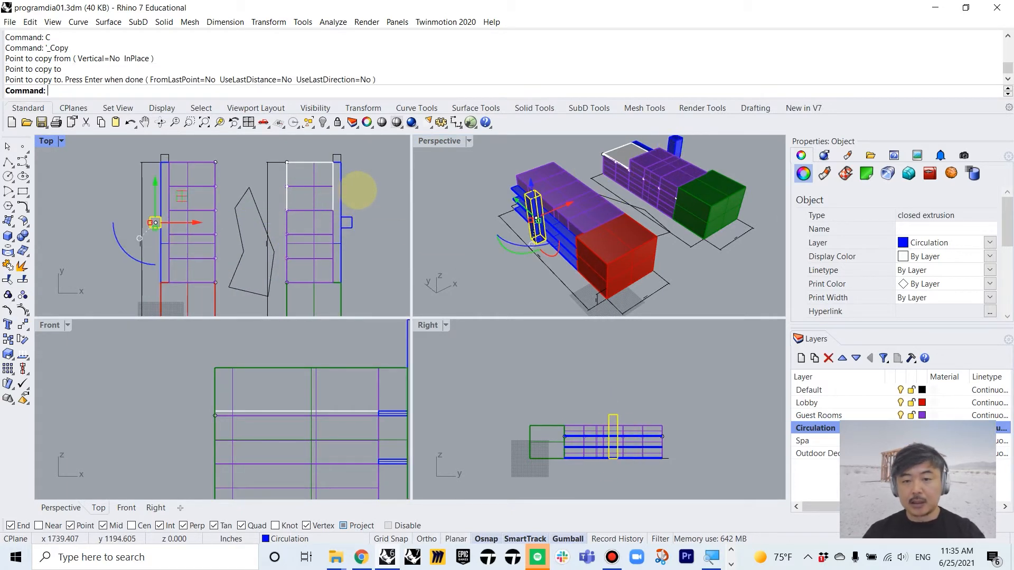
- Create a rectangular ground plane surface in the Top view that encloses both buildings with a margin on all sides
click(736, 278)
mouse_move(596, 248)
right_down()
mouse_move(607, 227)
mouse_move(607, 236)
right_up()
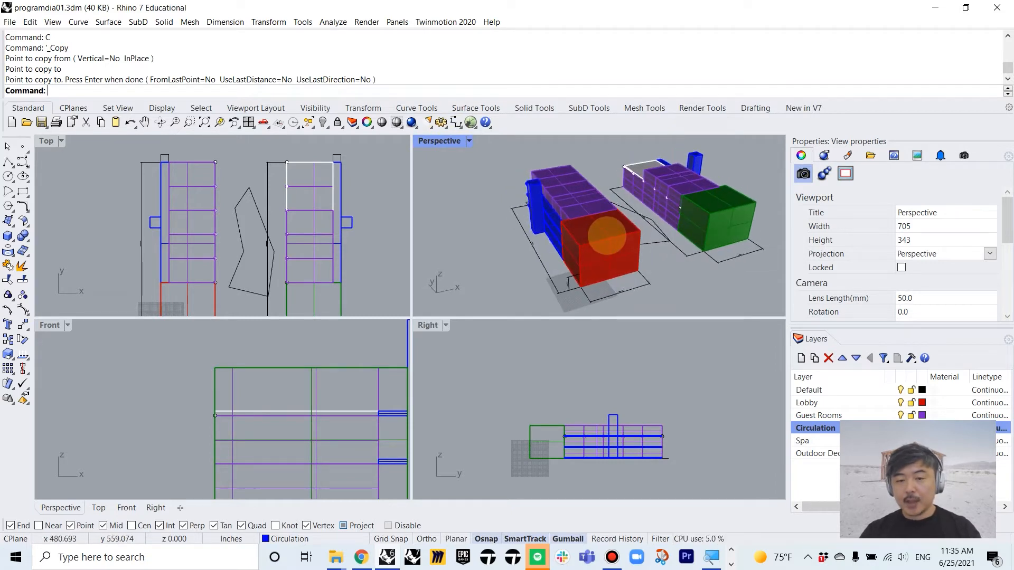
scroll(607, 236, down, 2)
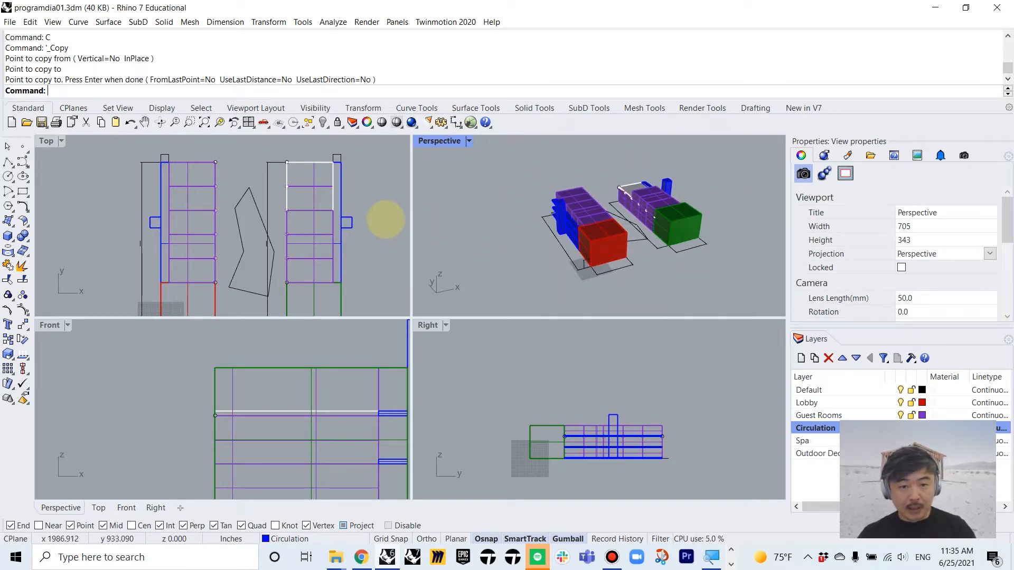
click(379, 216)
scroll(378, 218, down, 3)
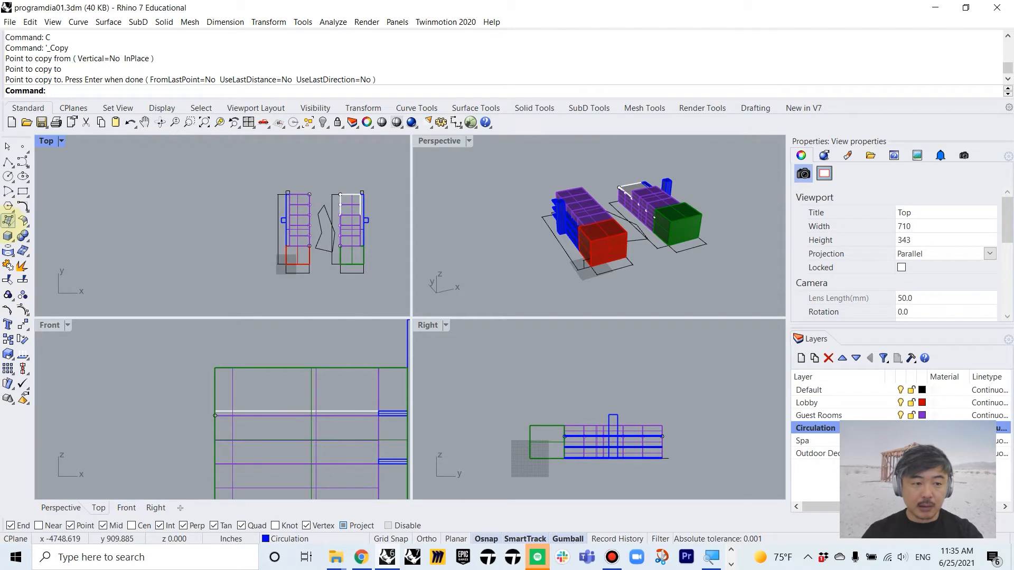
click(8, 221)
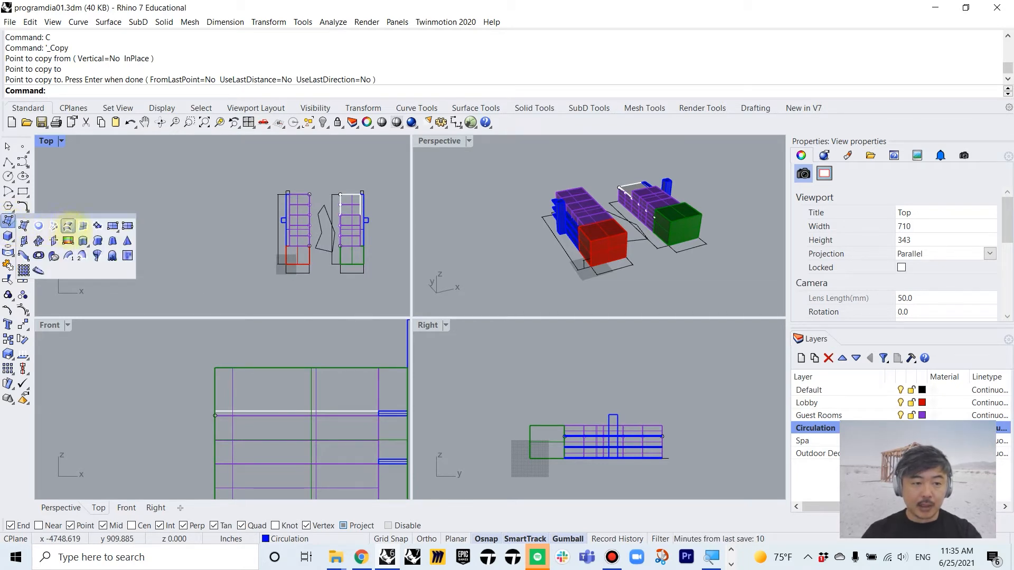
click(112, 226)
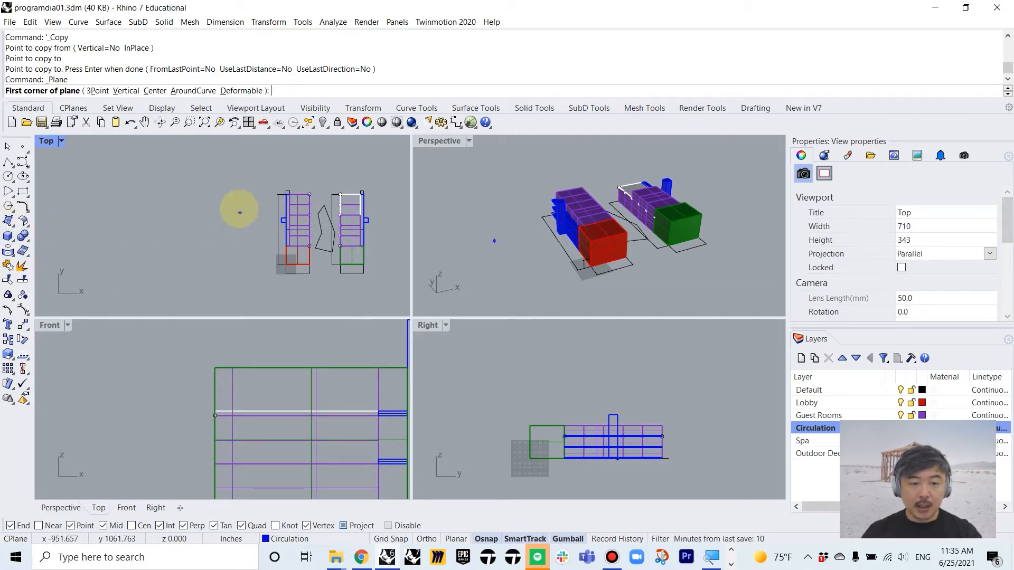
click(262, 175)
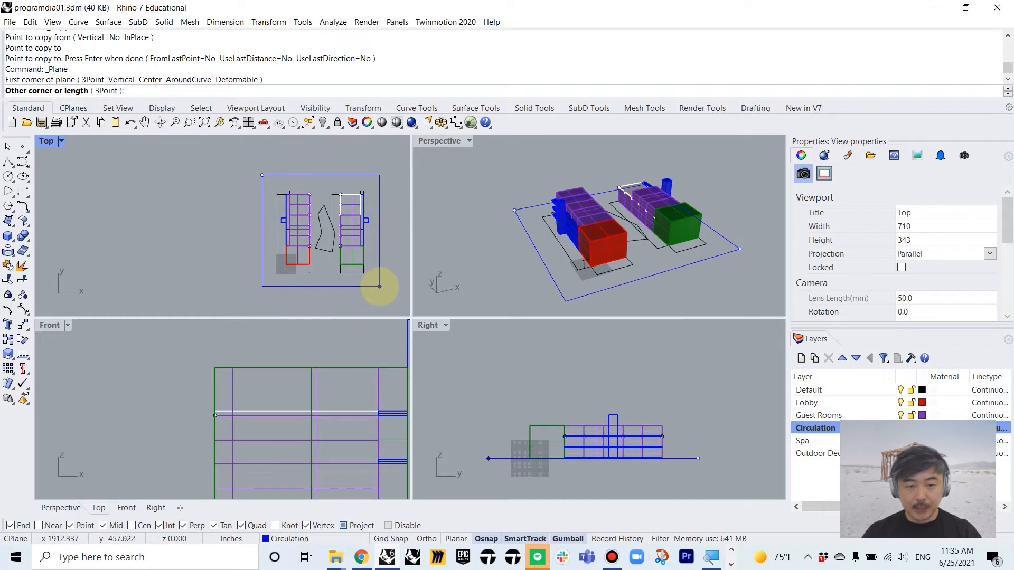
click(379, 282)
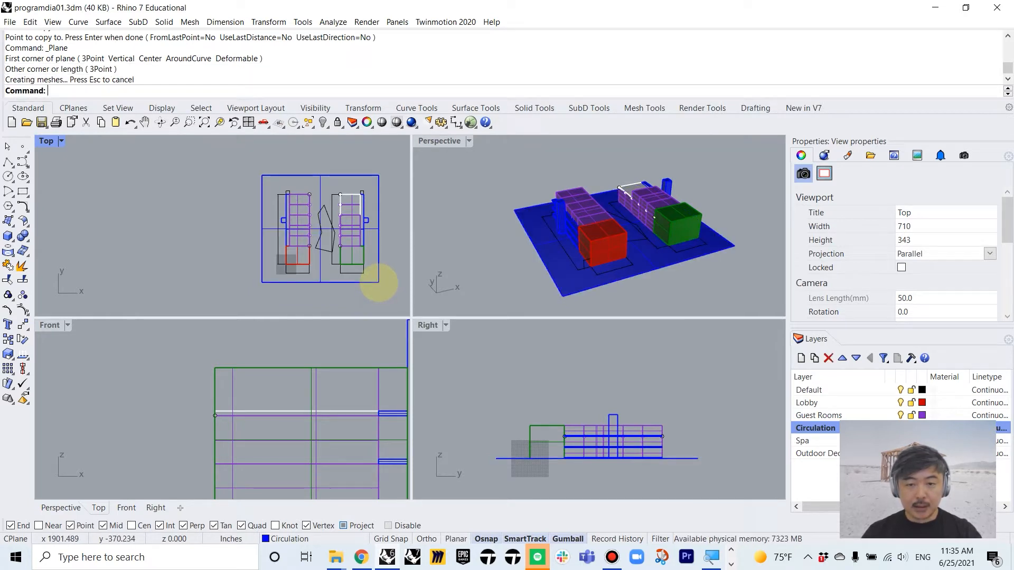
- Create a 20' × 20' plane surface at the ground plane's lower-left corner in the Top view
right_drag(323, 257, 291, 233)
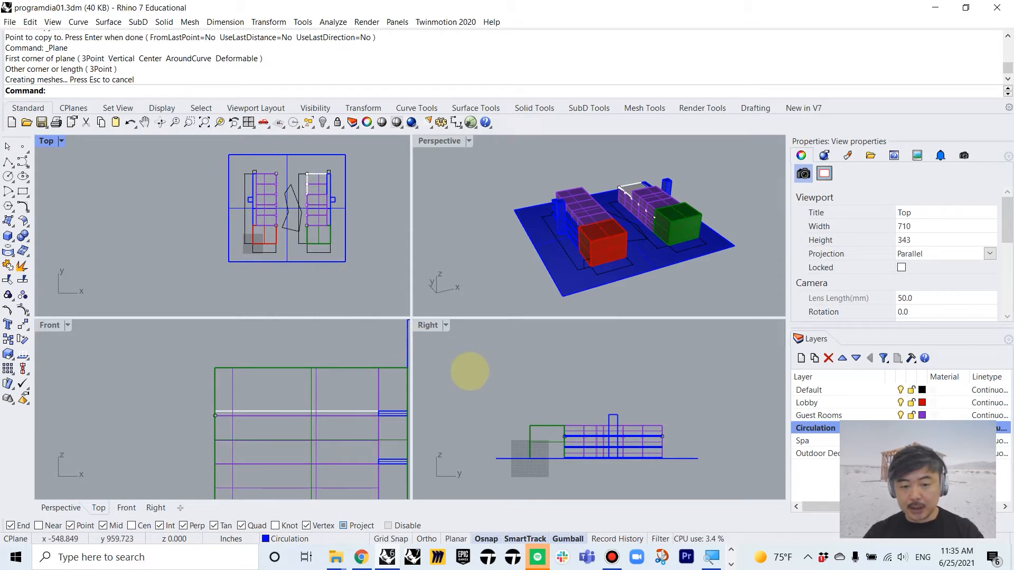
right_drag(95, 197, 101, 167)
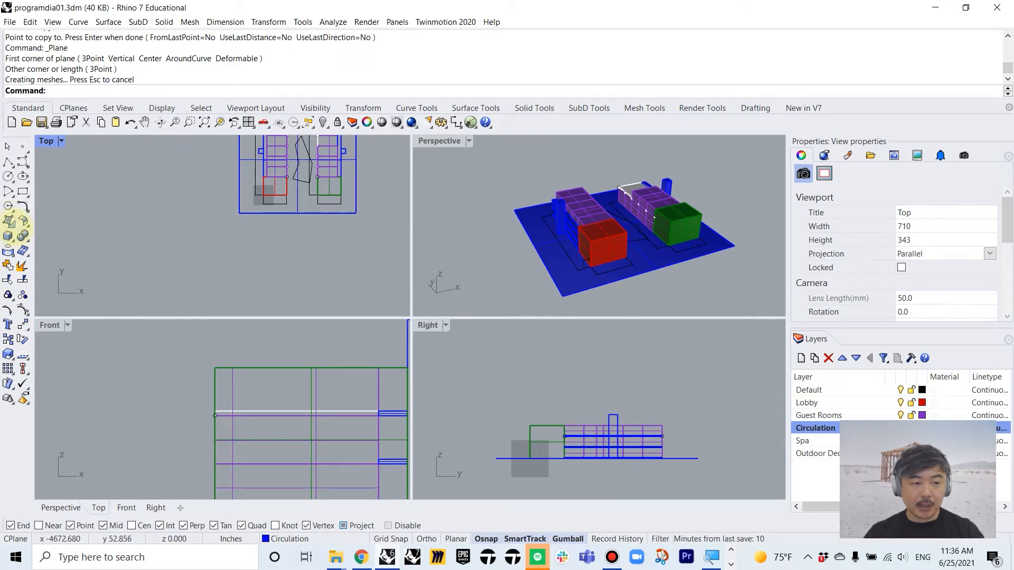
click(12, 225)
click(112, 226)
click(241, 215)
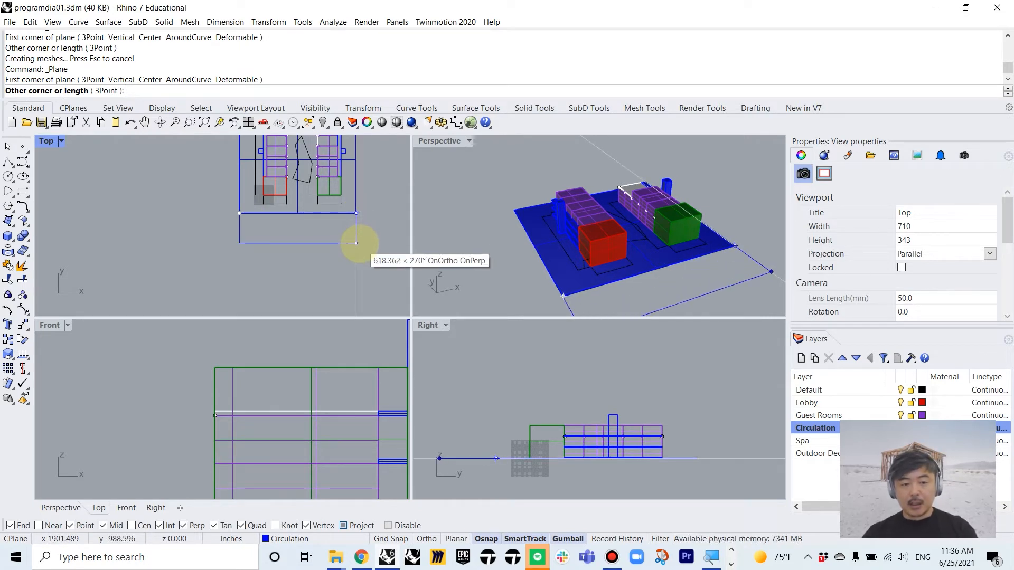
text(20)
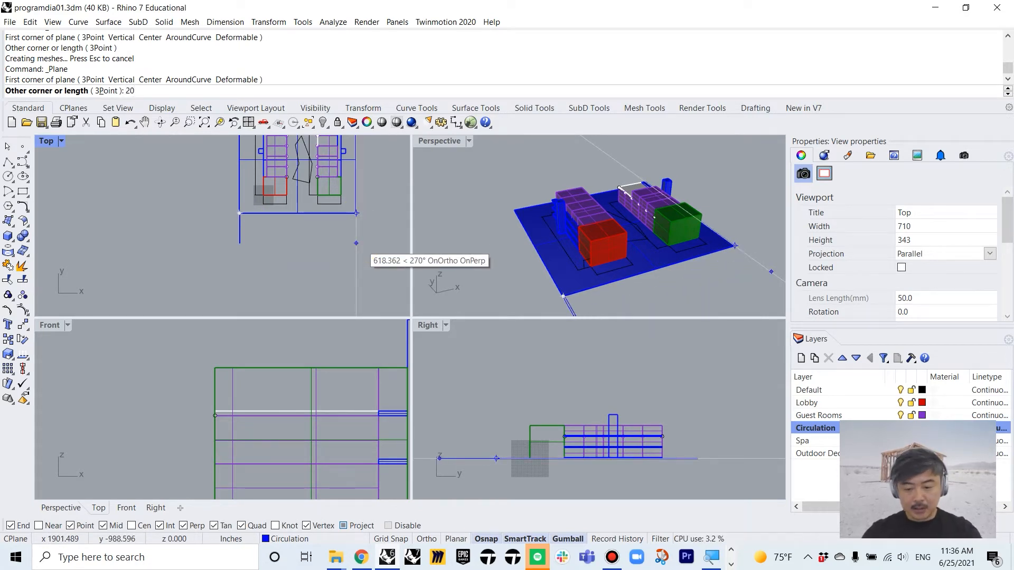
click(356, 243)
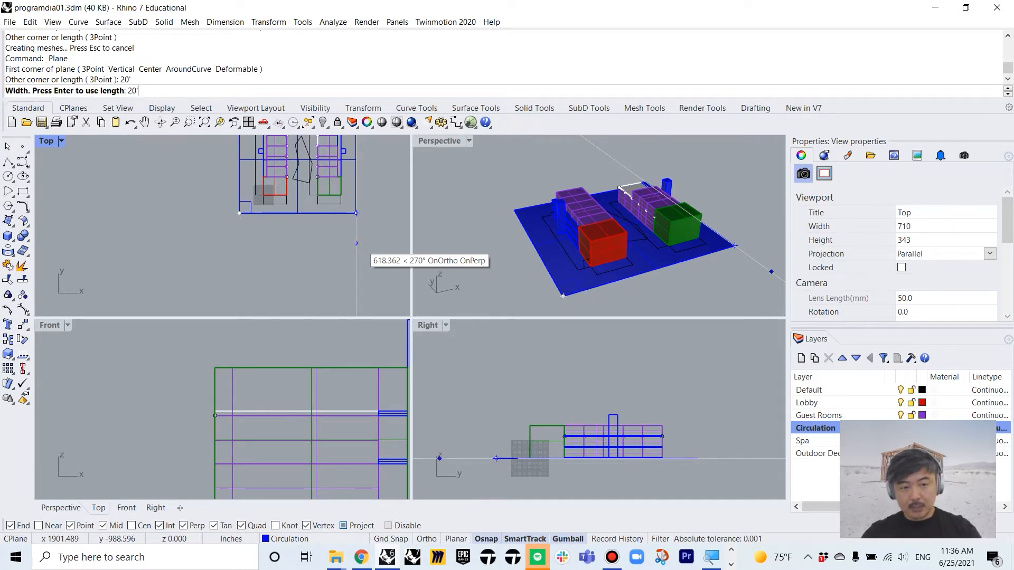
click(357, 241)
- Move the 20' square down in the Top view so it sits just outside the ground plane's lower edge, flush with its left side
scroll(246, 193, up, 4)
click(254, 200)
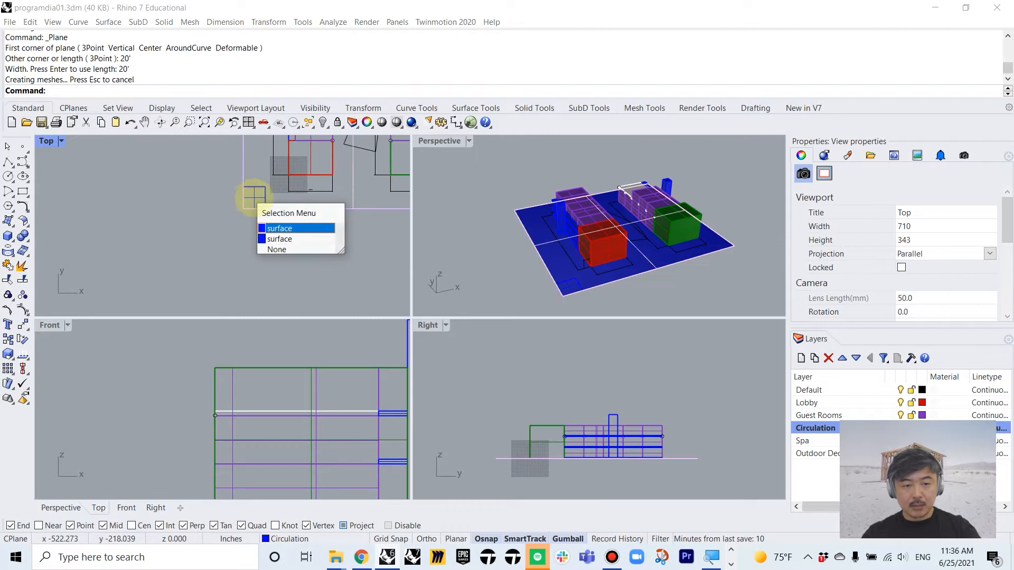
key(Return)
text(M)
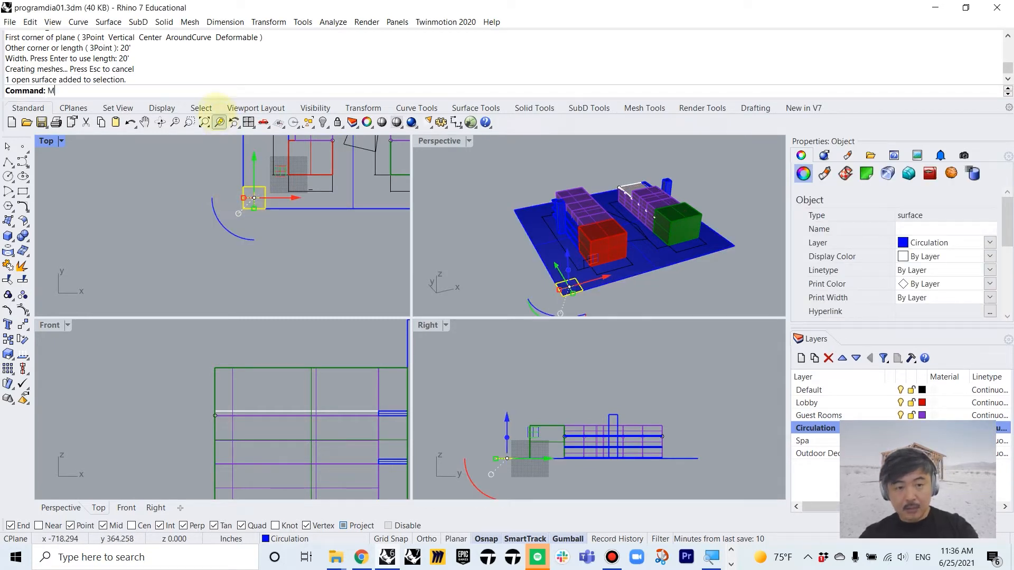
key(Return)
click(243, 198)
click(244, 219)
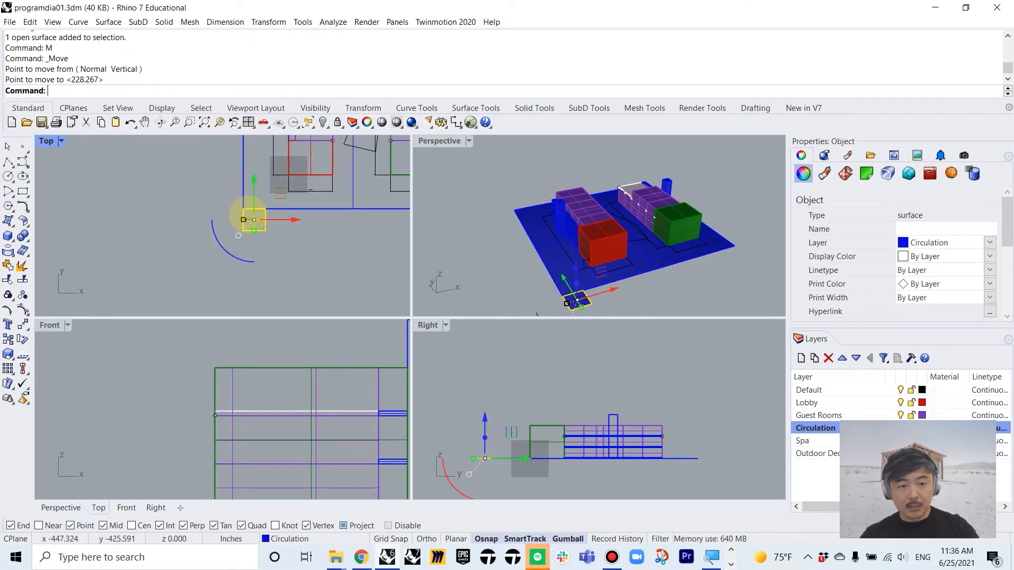
- Stretch the square horizontally with Scale1D into a strip spanning the full width of the ground plane
text(SC)
key(Down)
key(Down)
key(Return)
click(244, 231)
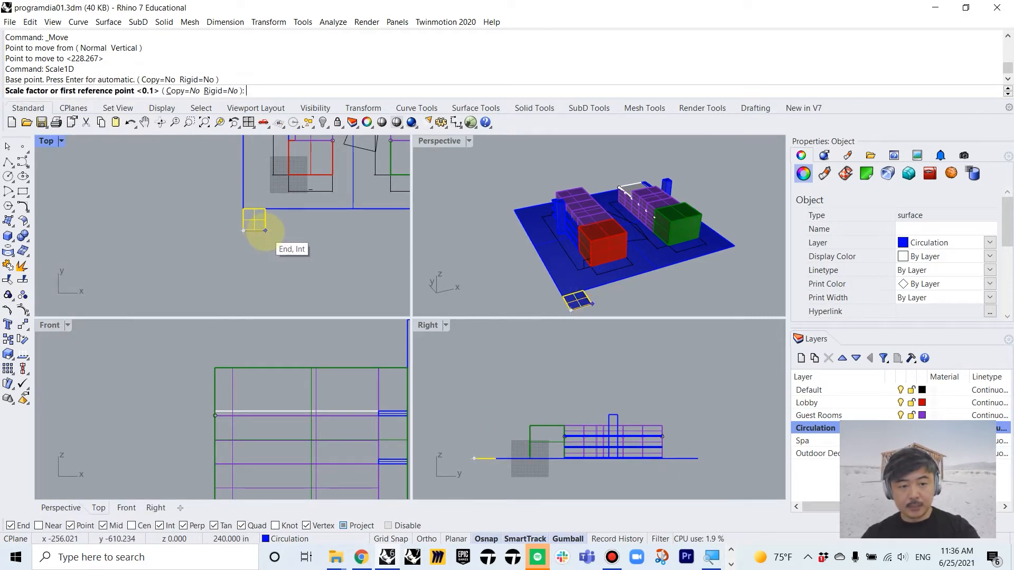
click(265, 231)
scroll(338, 246, down, 3)
click(332, 254)
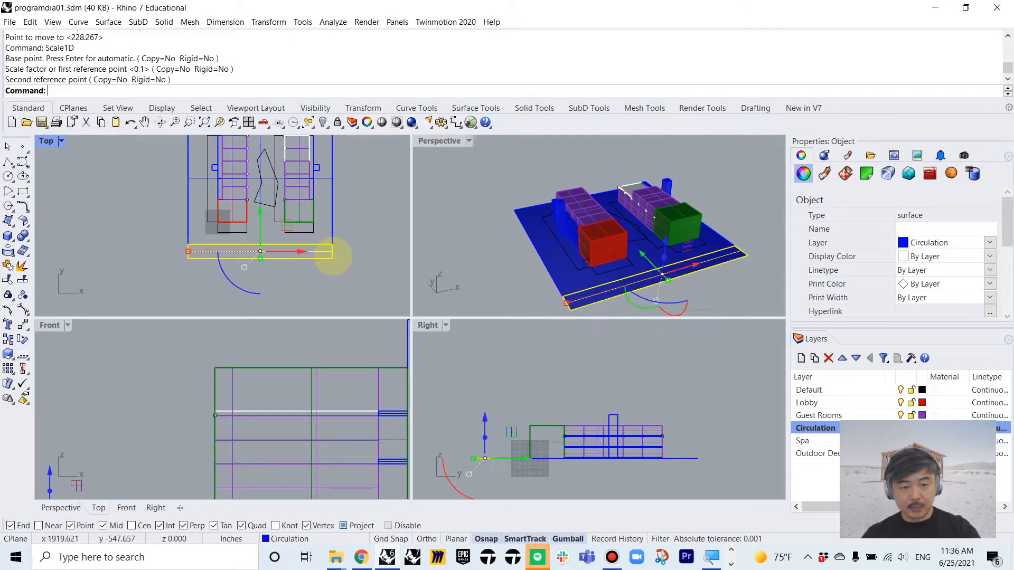
- Copy the strip downward in the Top view so the duplicate adjoins the original's lower edge
scroll(332, 254, up, 4)
text(c)
key(Return)
click(334, 234)
click(333, 268)
key(Return)
- Move the lower strip slightly down in the Top view to leave a thin gap between it and the upper strip
scroll(356, 229, up, 3)
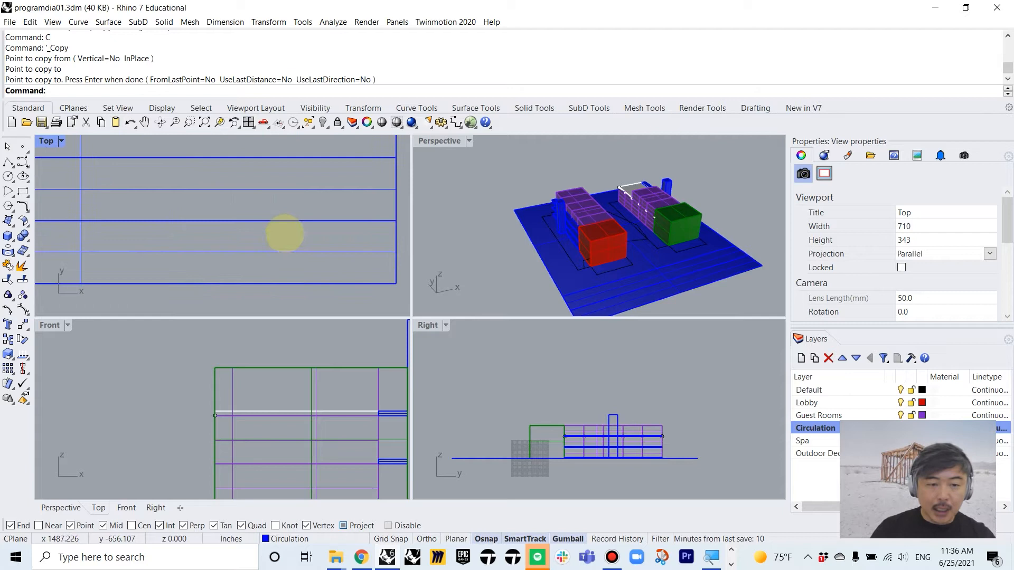
click(263, 252)
right_drag(103, 229, 179, 229)
scroll(150, 221, up, 6)
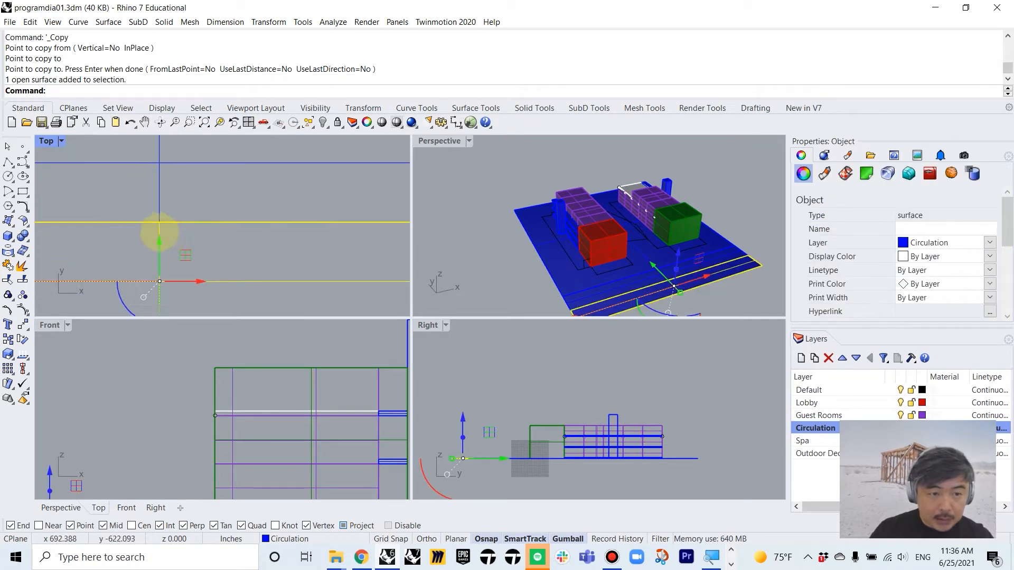
drag(162, 244, 163, 245)
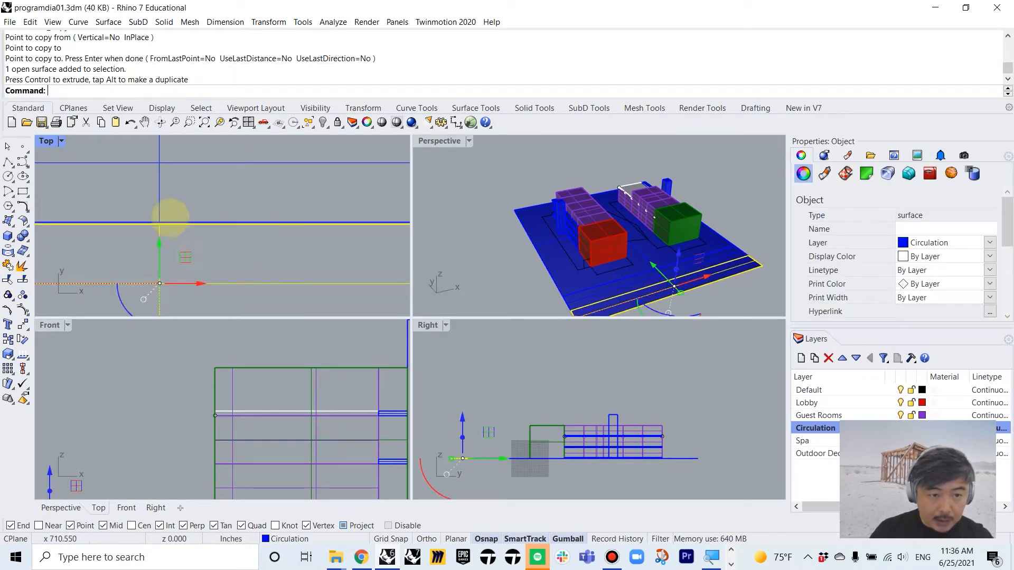
- Select both strips and lower them slightly below the ground plane in the Right view
click(182, 185)
drag(185, 194, 132, 251)
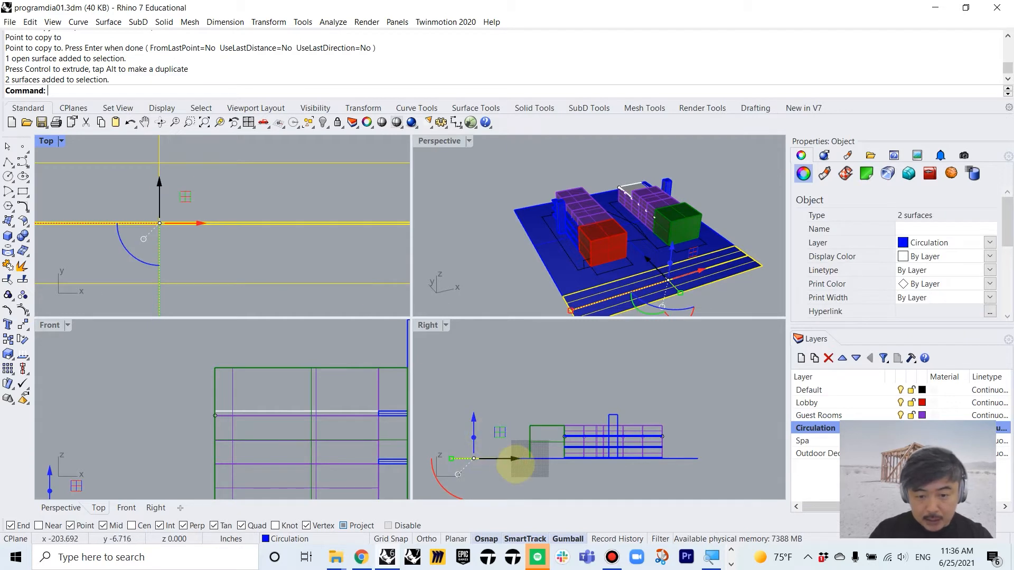
scroll(521, 453, up, 5)
drag(525, 413, 527, 423)
click(280, 190)
scroll(328, 220, down, 5)
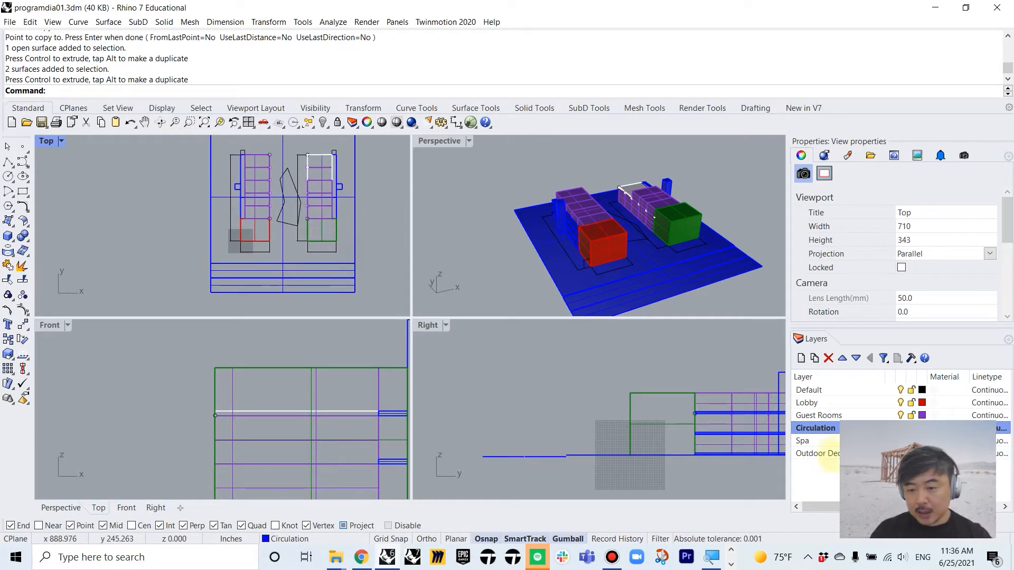
- Create three new layers named Site, Water and Street
click(801, 358)
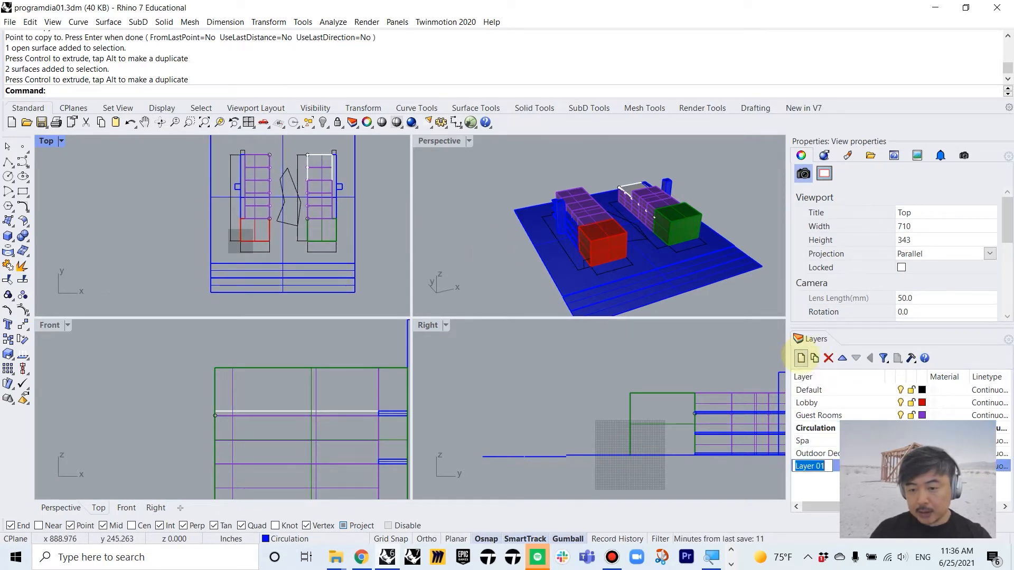
click(801, 358)
click(801, 358)
click(813, 466)
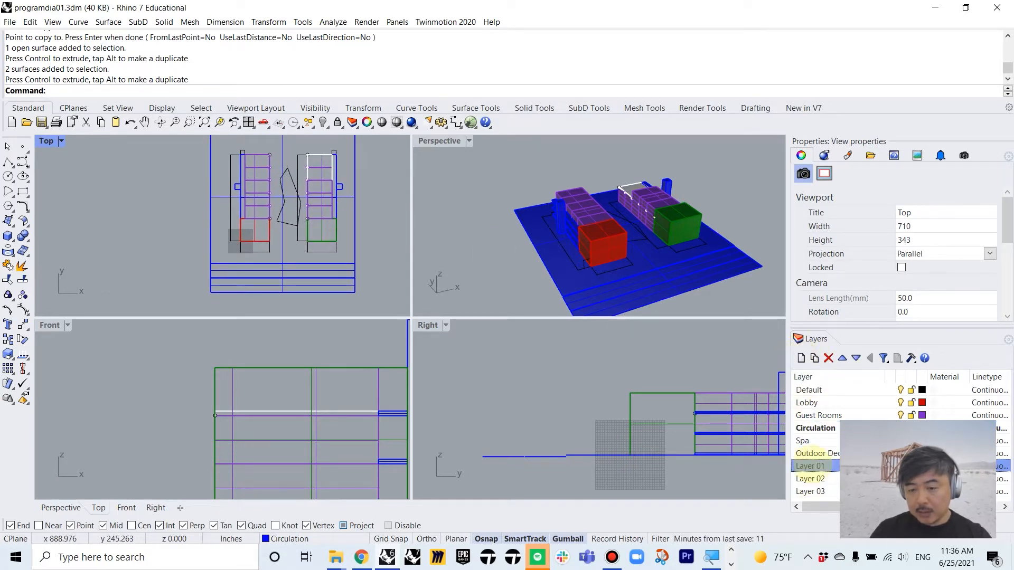
text(Site)
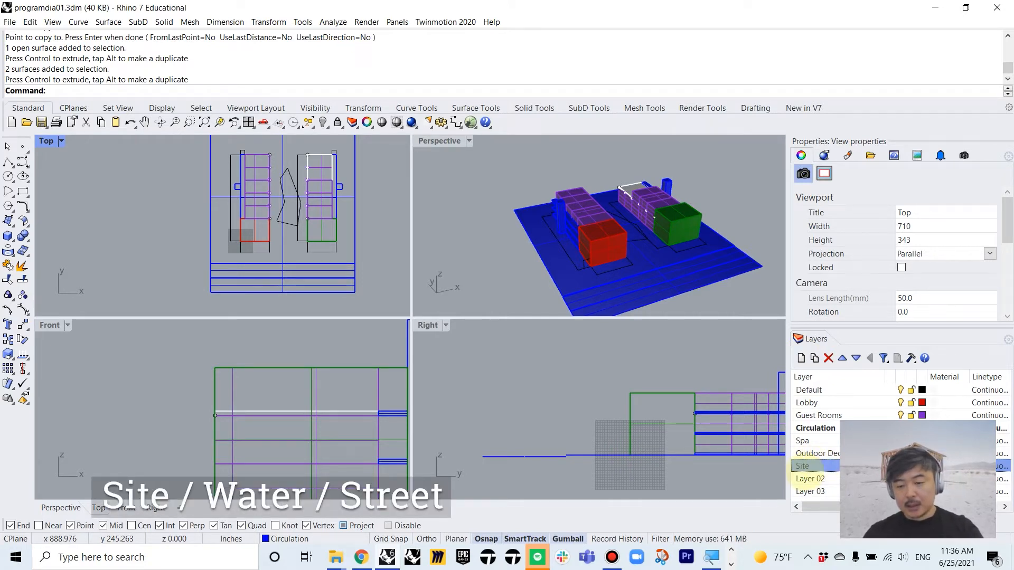
click(802, 478)
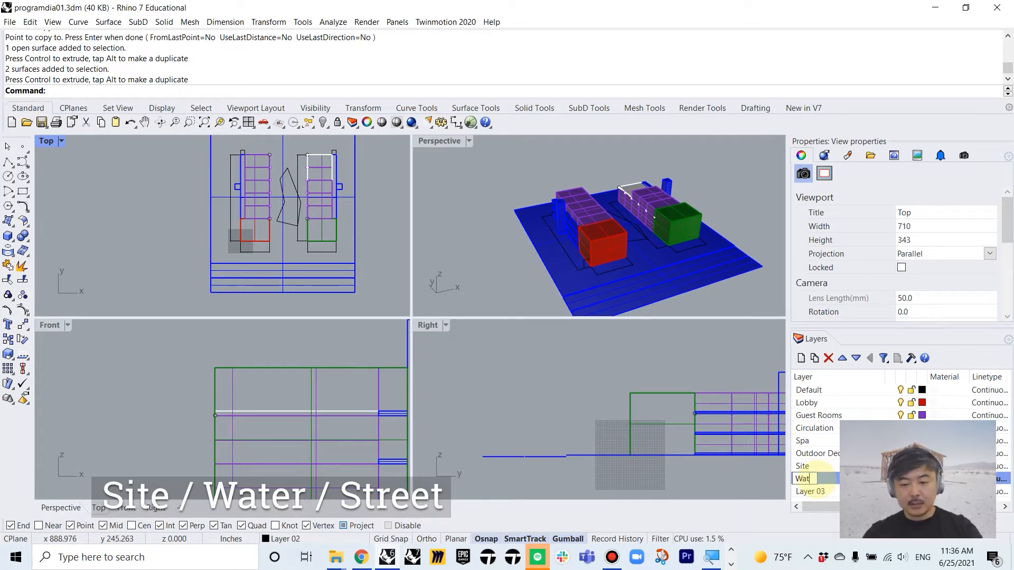
click(819, 493)
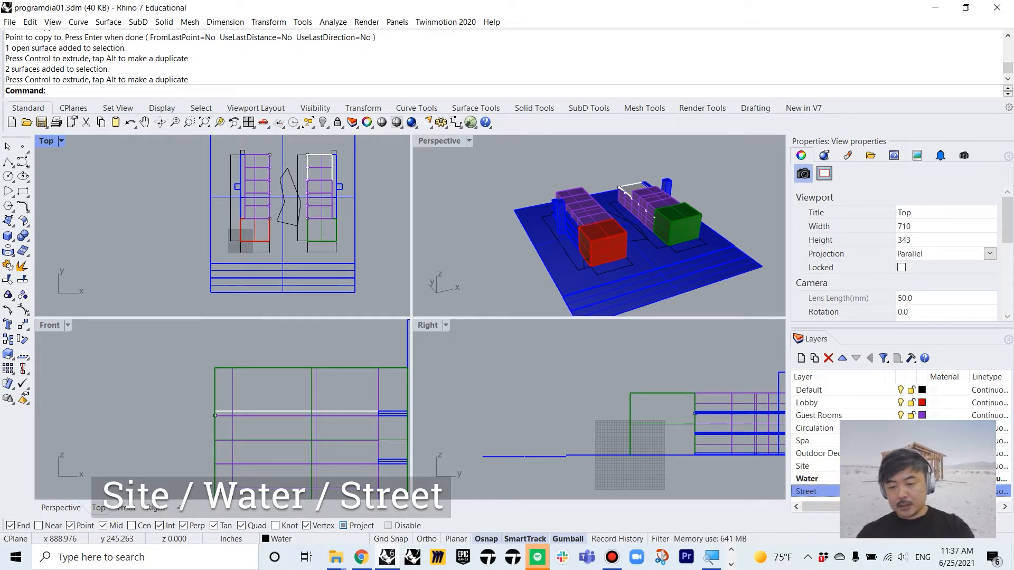
- Set the layer colours to grey-blue for Site, dark blue (20, 57, 107) for Water and dark gold (171, 147, 38) for Street
click(923, 466)
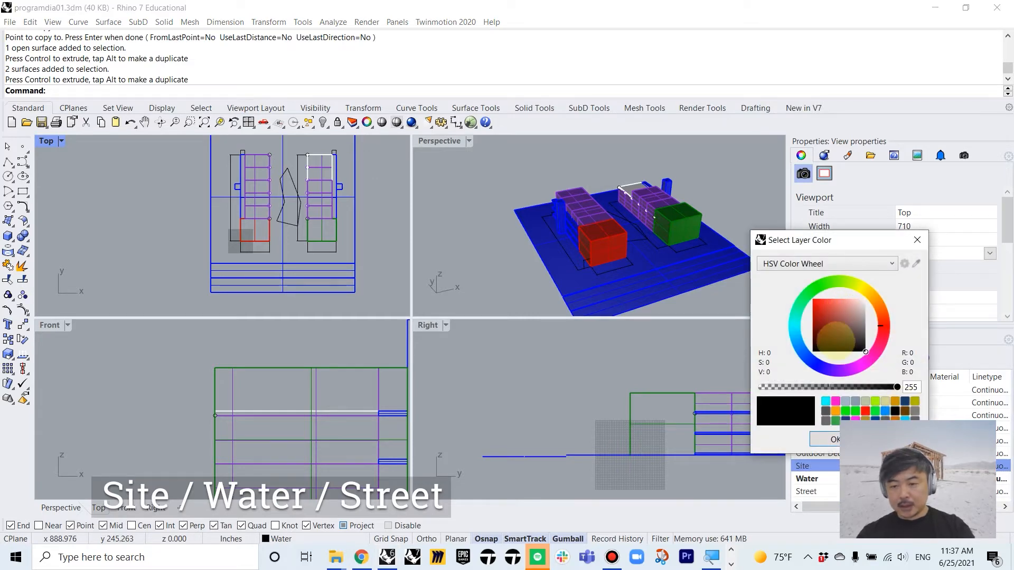
click(875, 411)
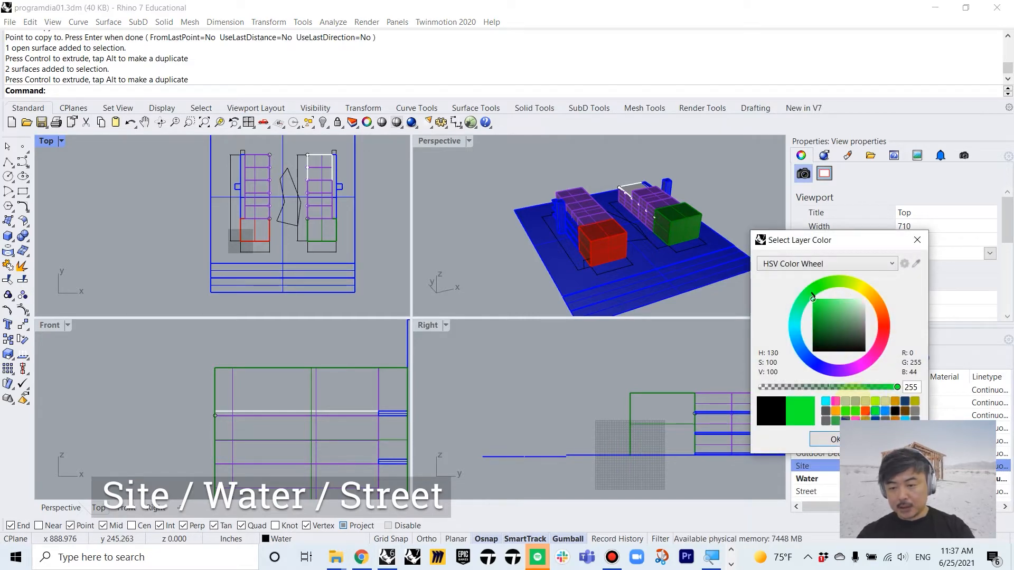
click(856, 402)
click(849, 439)
click(922, 479)
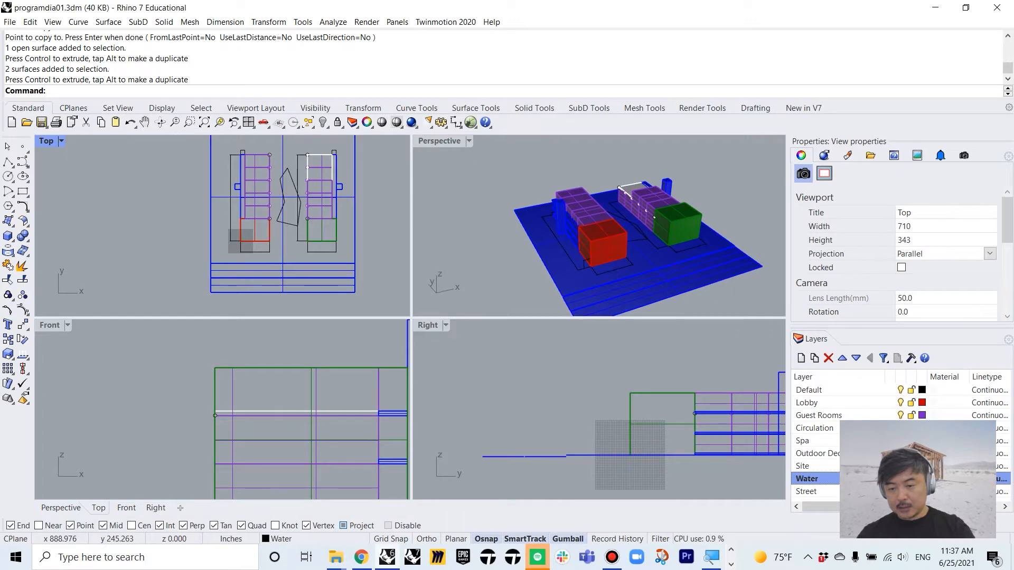
click(904, 402)
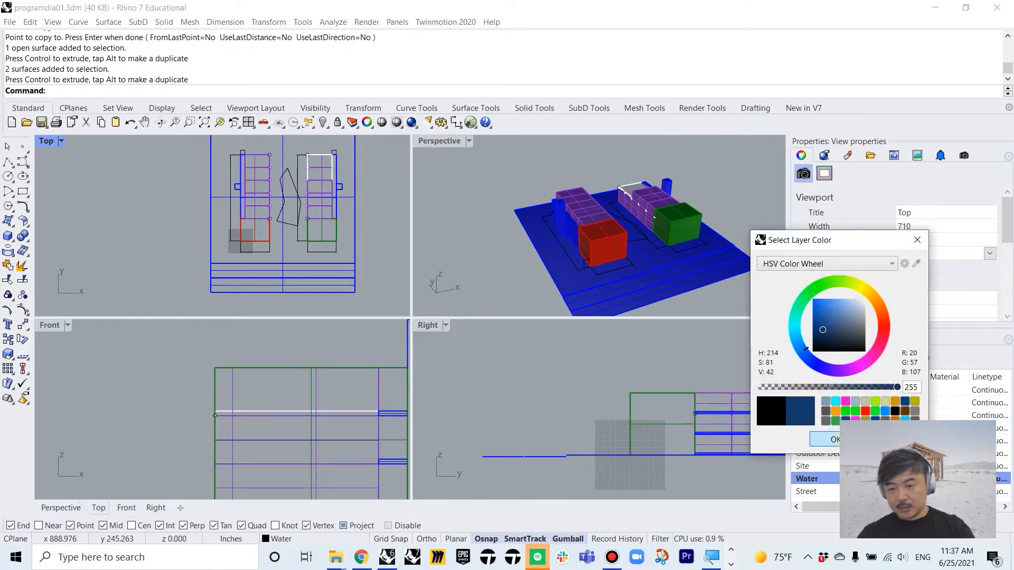
click(850, 440)
click(922, 491)
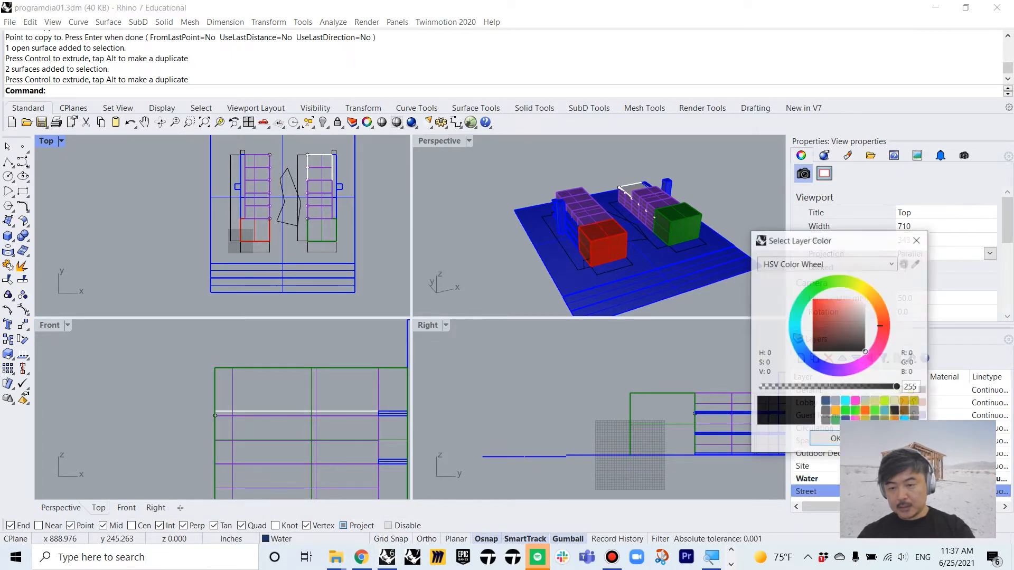
click(866, 421)
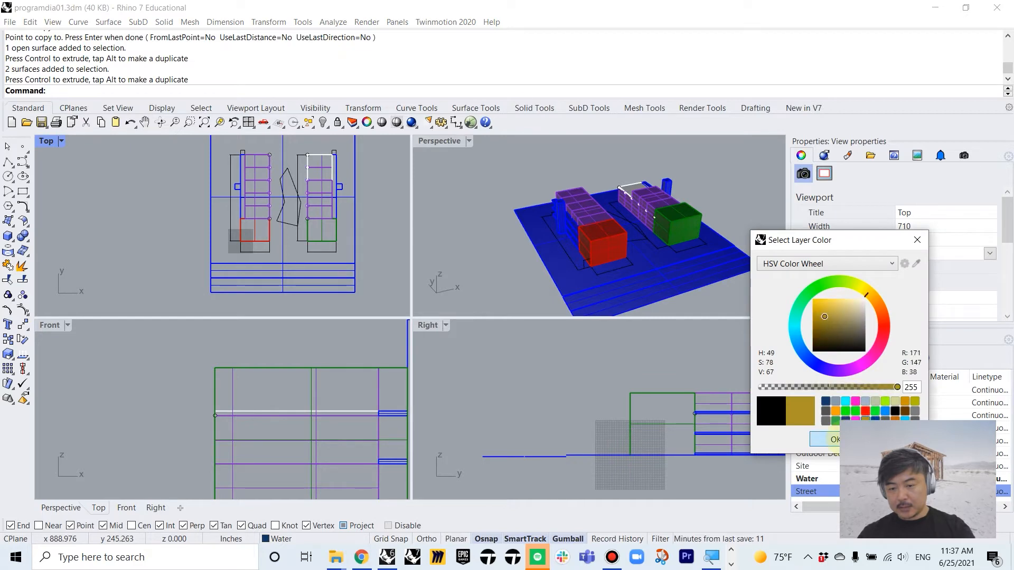
click(832, 439)
- Assign the large ground plane surface beneath the buildings to the Site layer
click(649, 264)
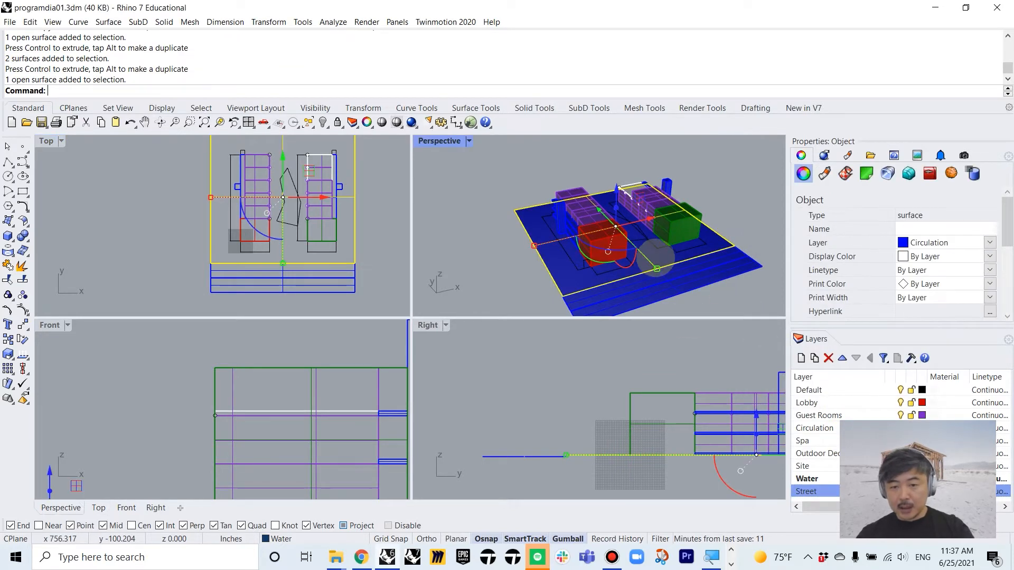
right_click(802, 465)
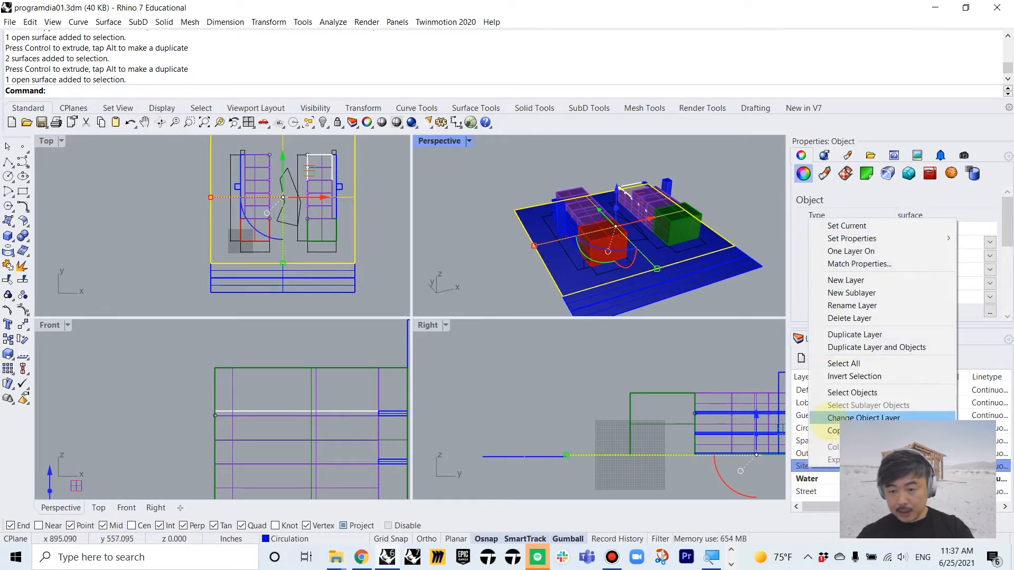
click(845, 416)
click(747, 282)
- Assign both strips in front of the ground plane to the Street layer
click(734, 256)
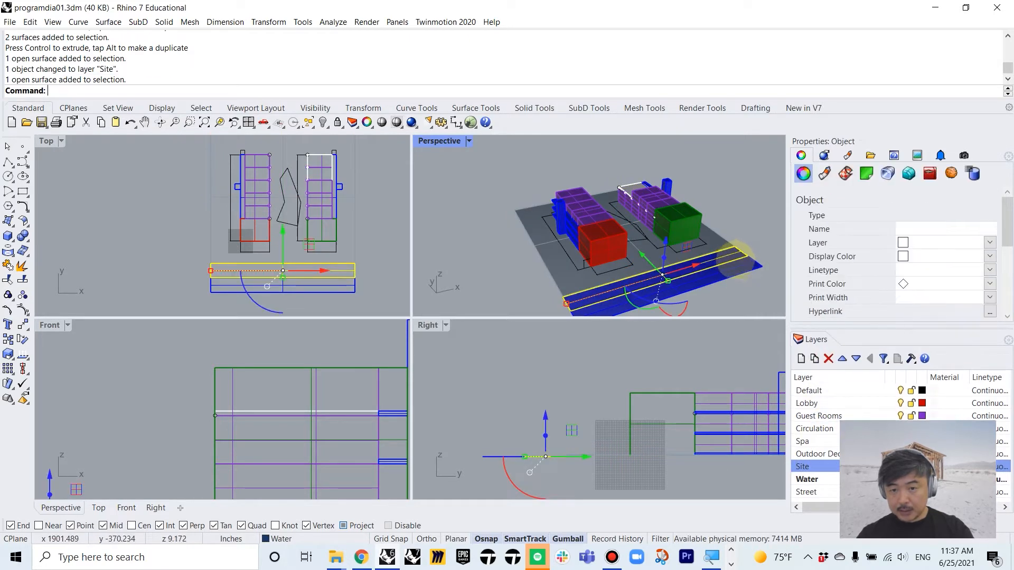
shift+click(740, 269)
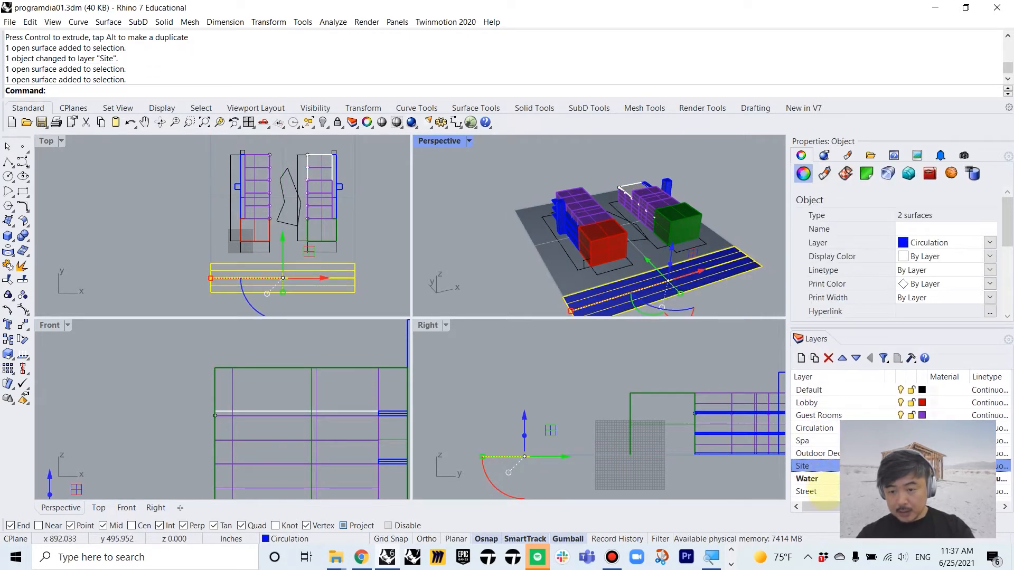
right_click(816, 492)
click(835, 441)
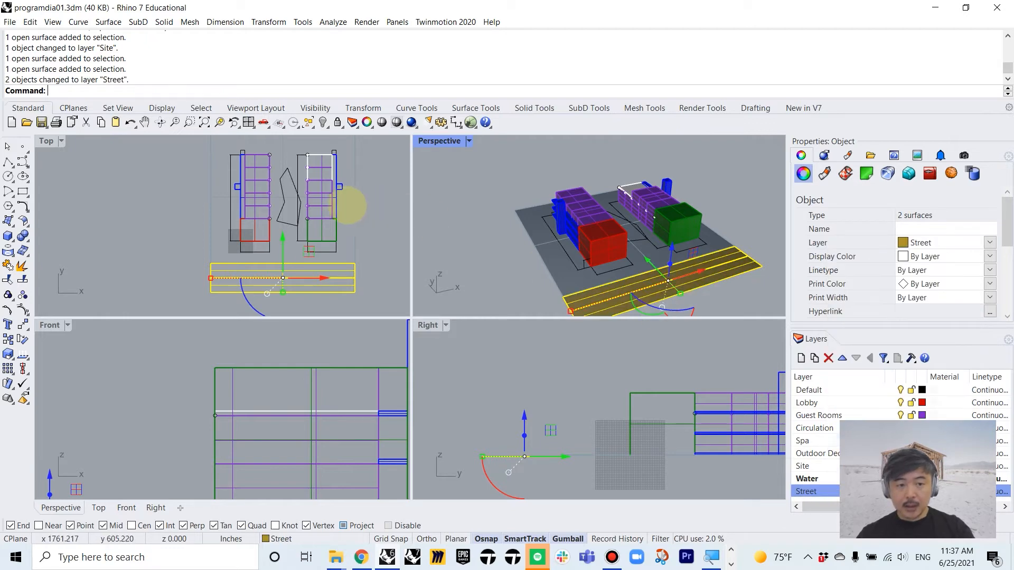
click(375, 216)
- Split the ground plane surface with the closed irregular curve between the two buildings
scroll(275, 184, up, 3)
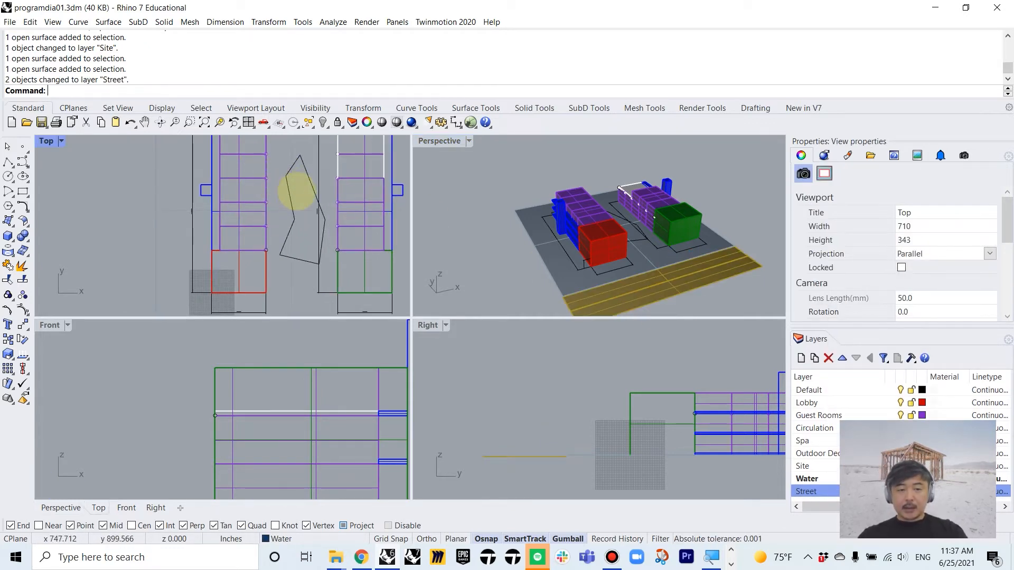
click(294, 214)
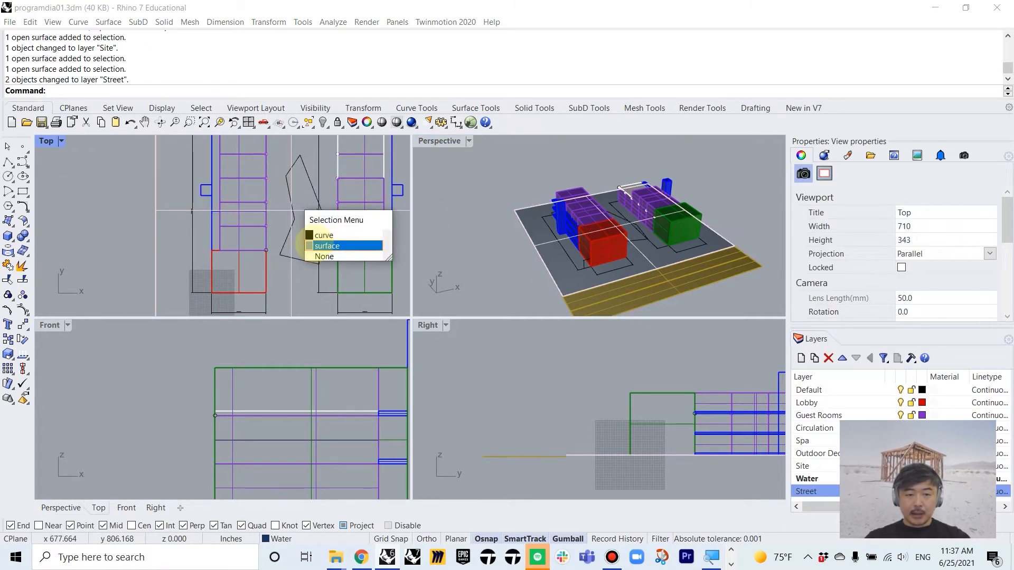
click(324, 245)
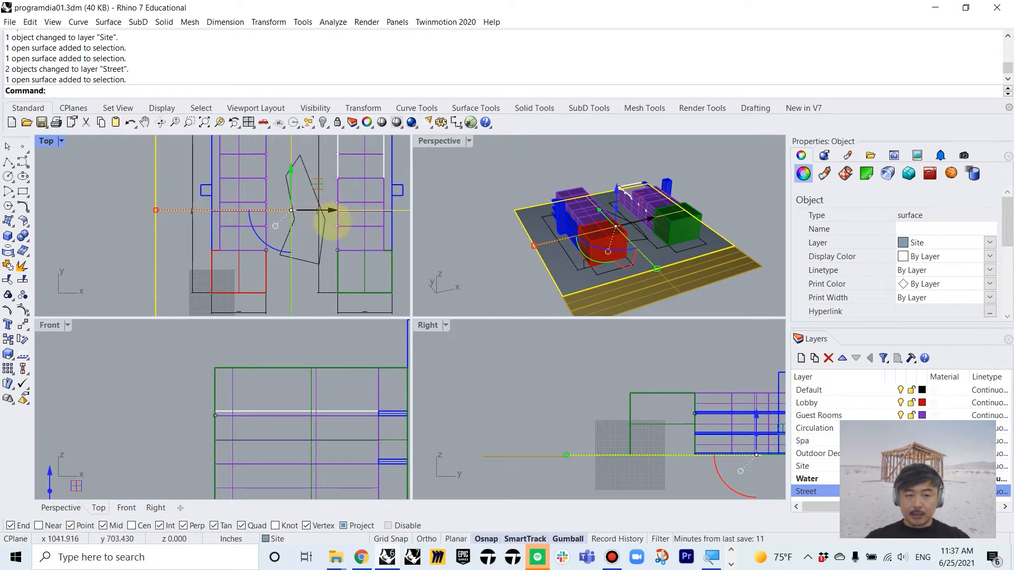
scroll(294, 175, up, 3)
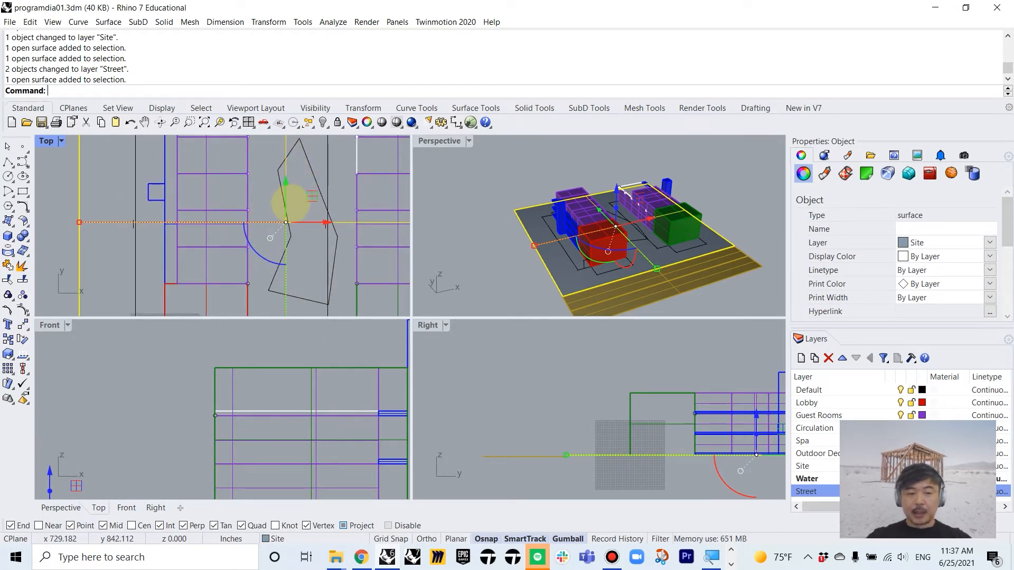
key(Return)
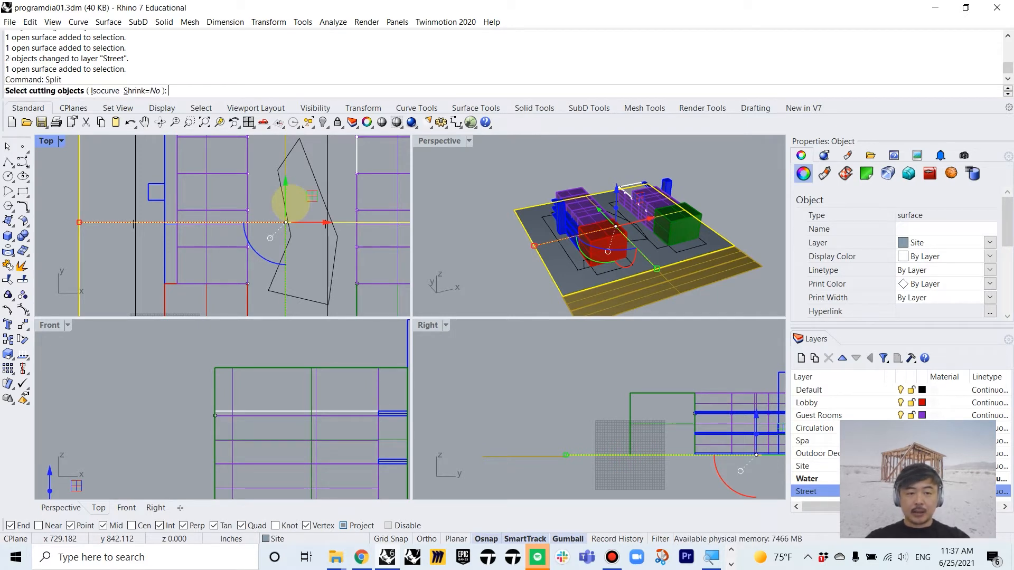
click(314, 177)
key(Return)
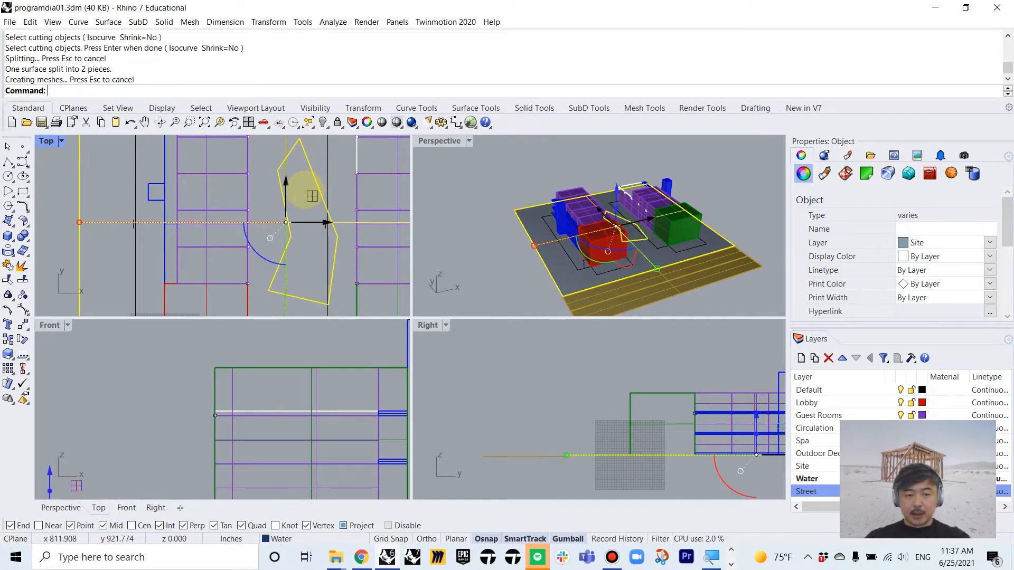
key(Escape)
- Assign the irregular piece split out of the ground plane to the Water layer
click(287, 169)
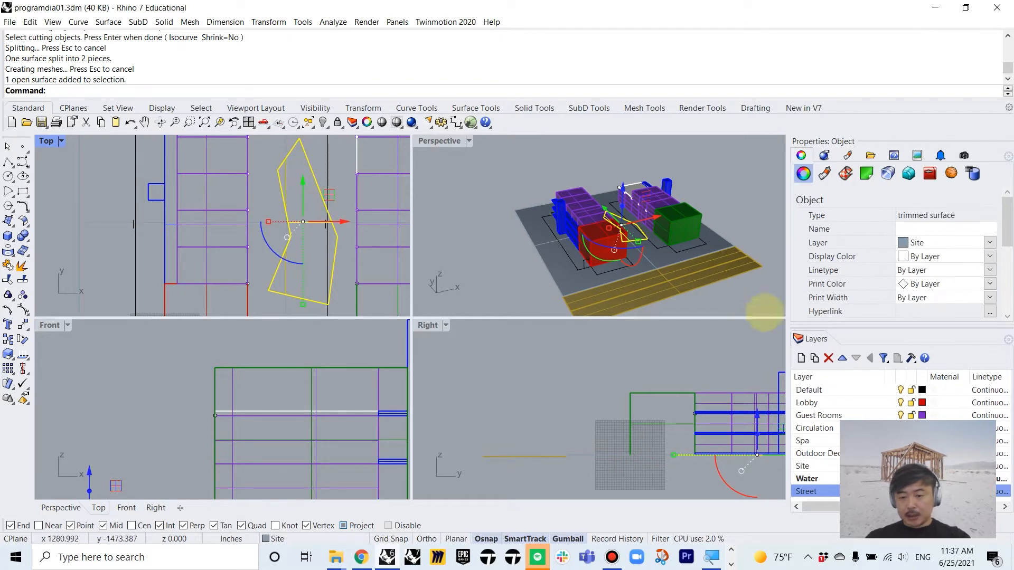
right_click(832, 478)
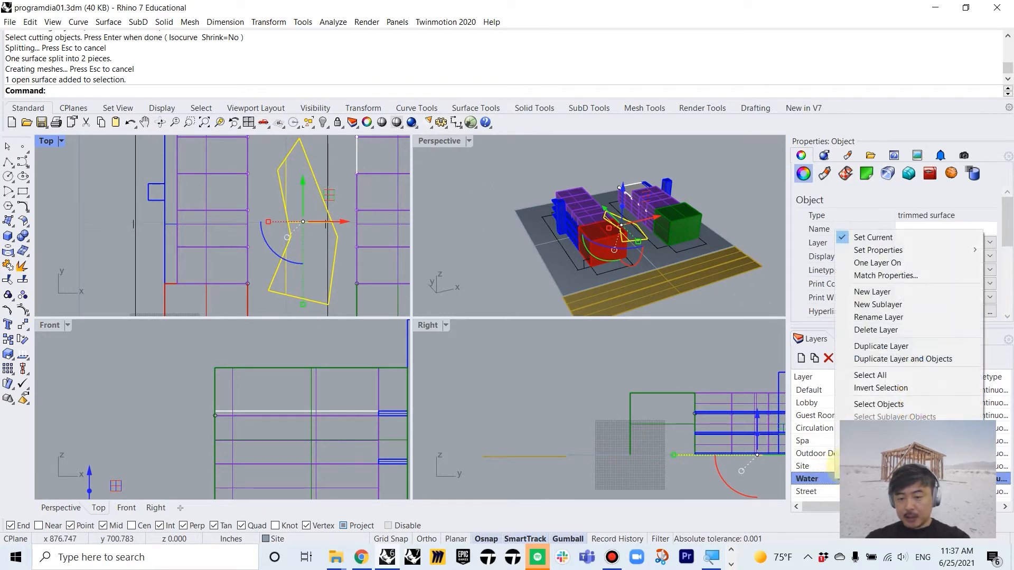
click(859, 427)
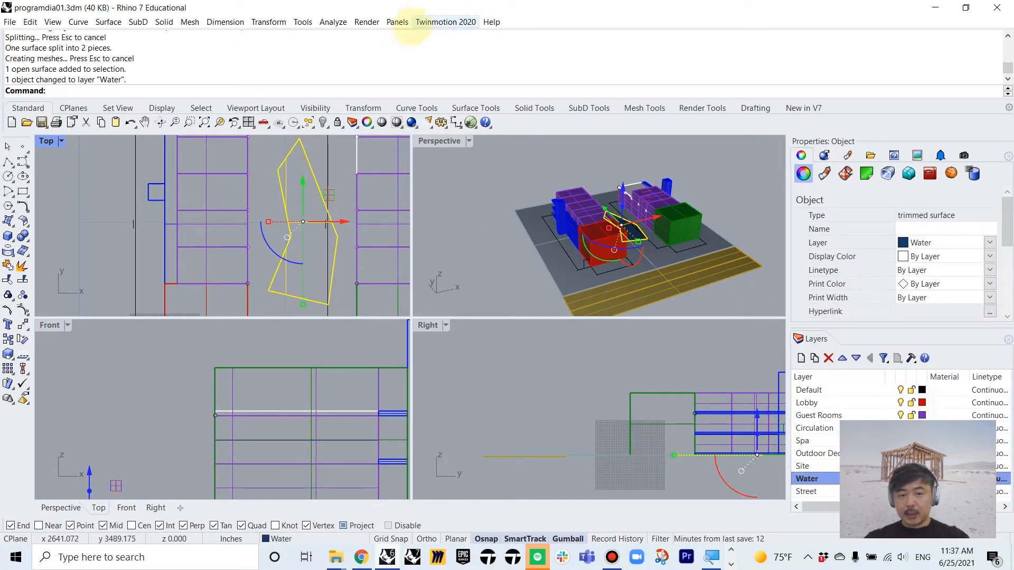
click(443, 169)
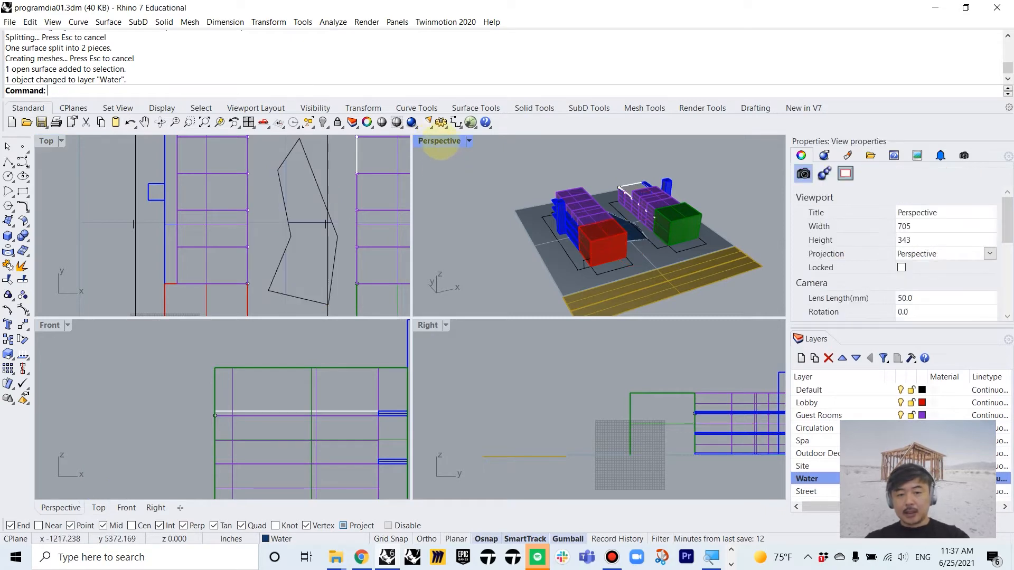
- Maximize the Perspective viewport, orbit to an overview of the whole site and set its projection to Parallel
double_click(440, 140)
right_drag(440, 148, 467, 314)
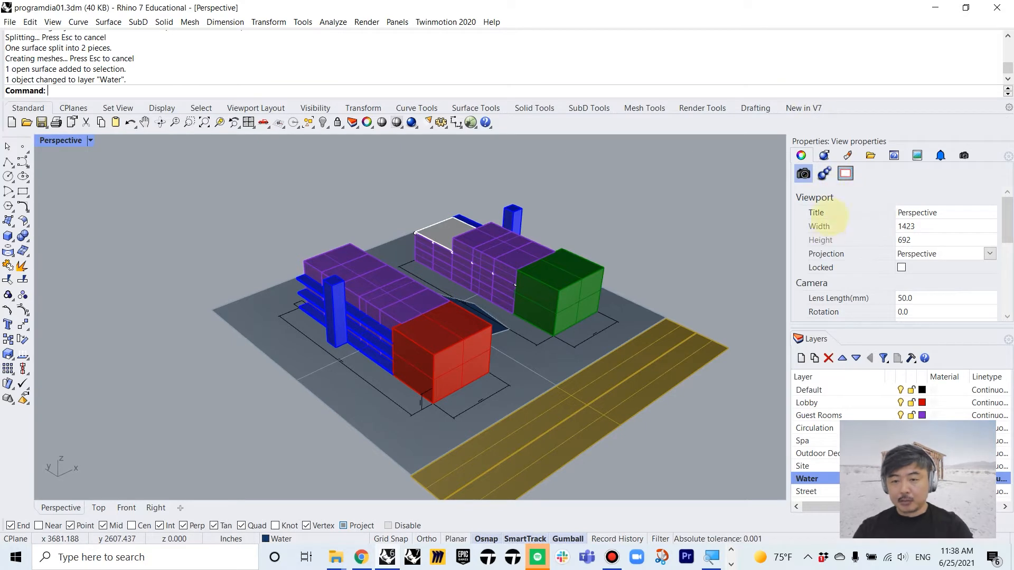
scroll(851, 222, down, 3)
scroll(884, 229, up, 3)
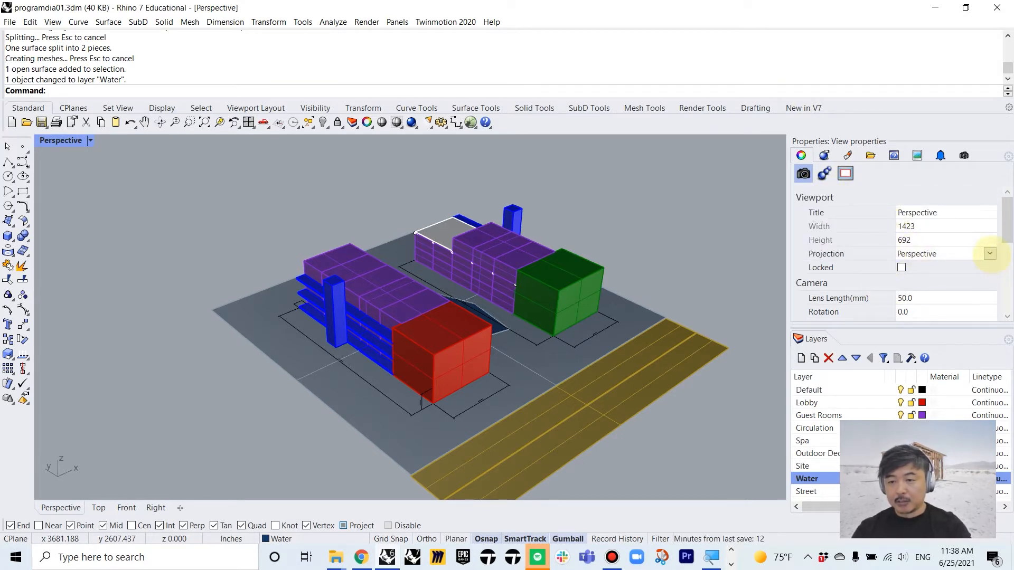
click(989, 254)
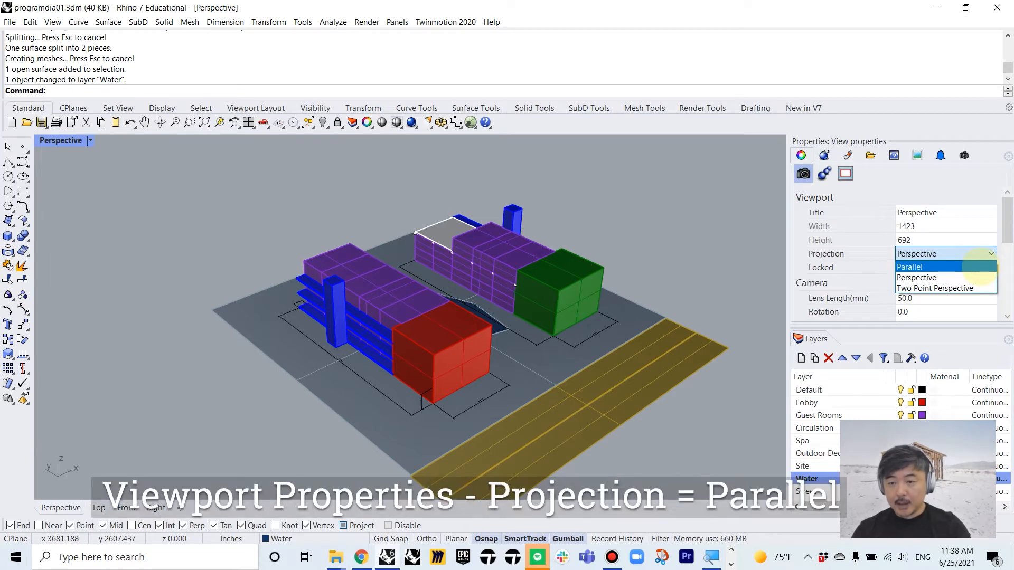
click(979, 267)
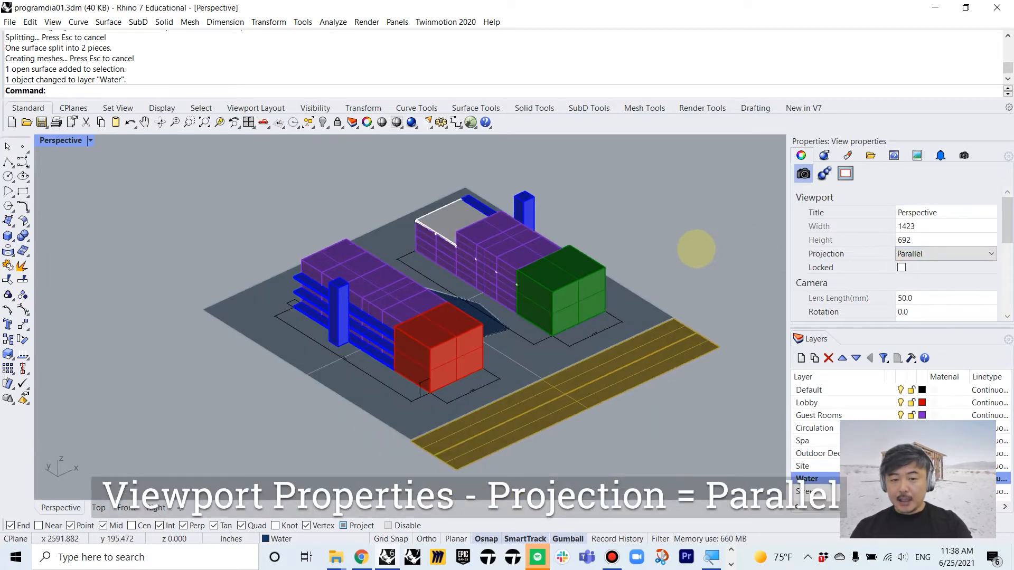
mouse_move(695, 254)
right_down()
mouse_move(545, 214)
mouse_move(716, 243)
mouse_move(698, 253)
right_up()
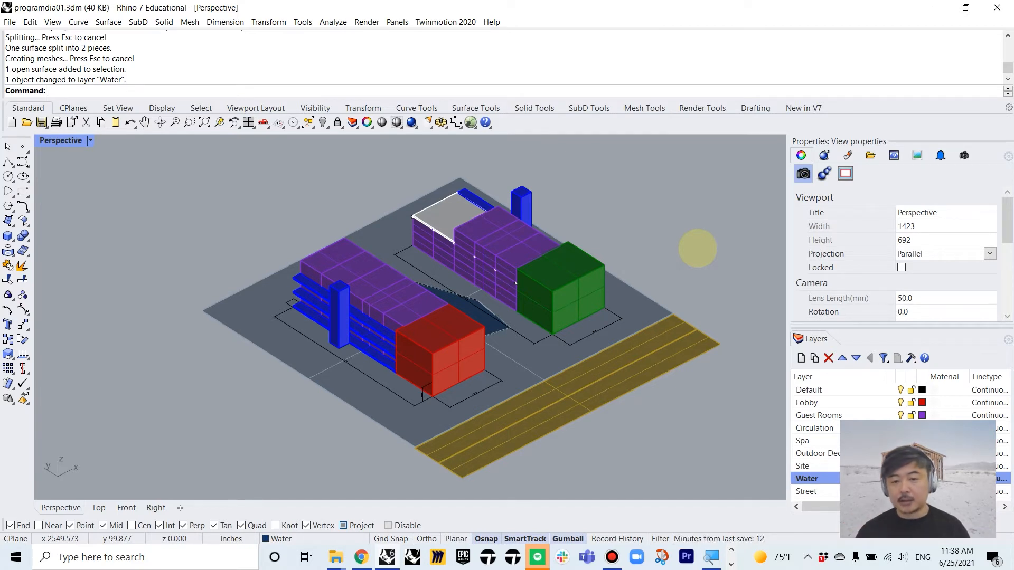
mouse_move(655, 287)
right_down()
mouse_move(650, 270)
mouse_move(662, 268)
mouse_move(657, 285)
right_up()
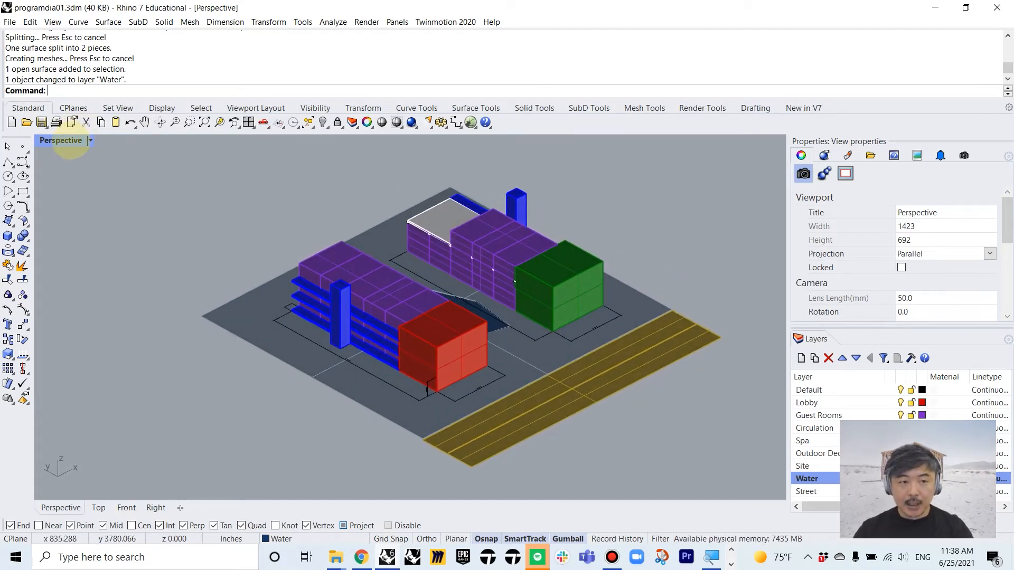
right_drag(457, 267, 446, 269)
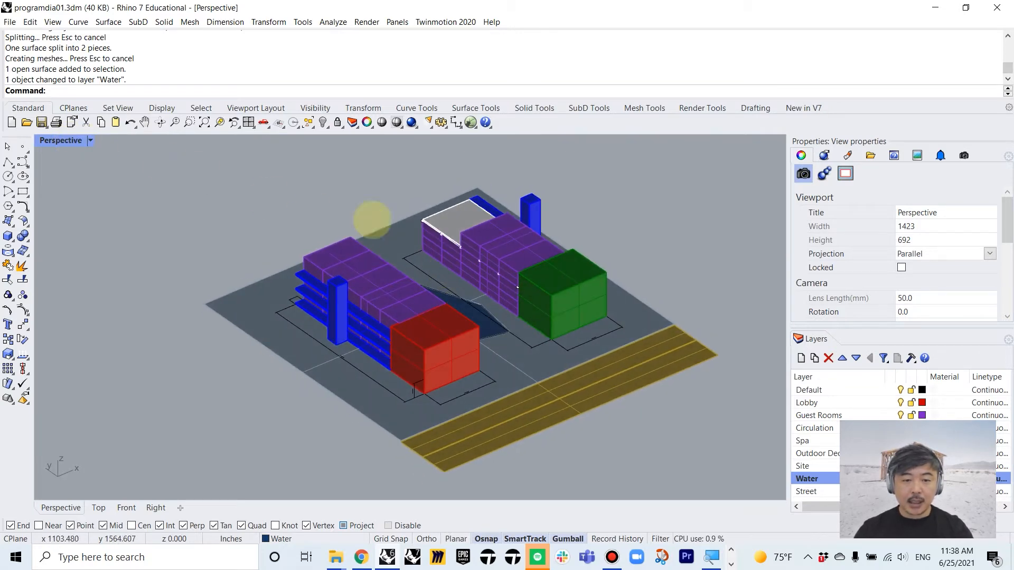
- Raise the upper-floor guest rooms and circulation slabs of both buildings well above the ground-floor volumes, and view the result in a maximized Perspective viewport
double_click(58, 140)
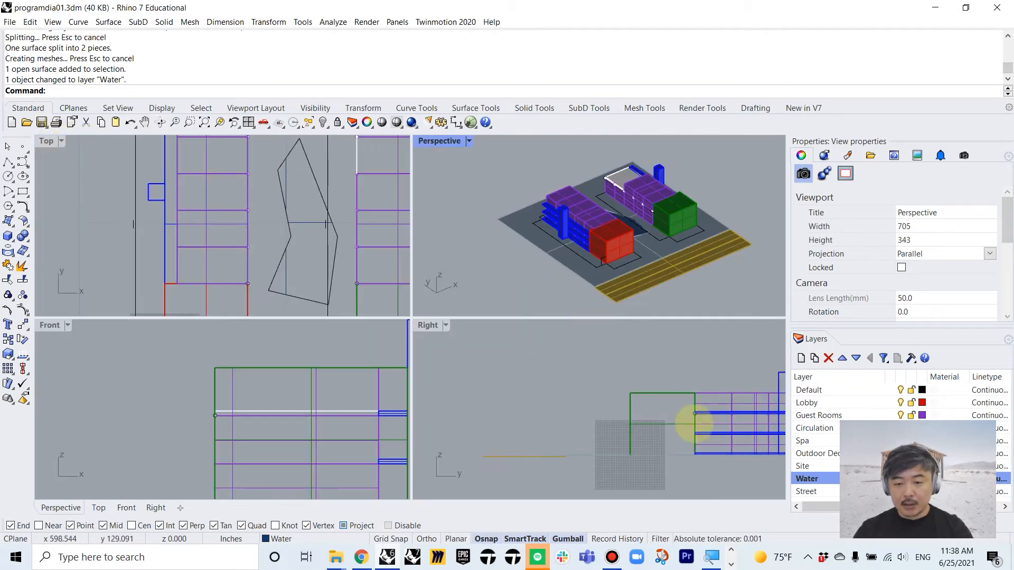
click(623, 405)
right_drag(624, 404, 562, 413)
scroll(245, 408, down, 5)
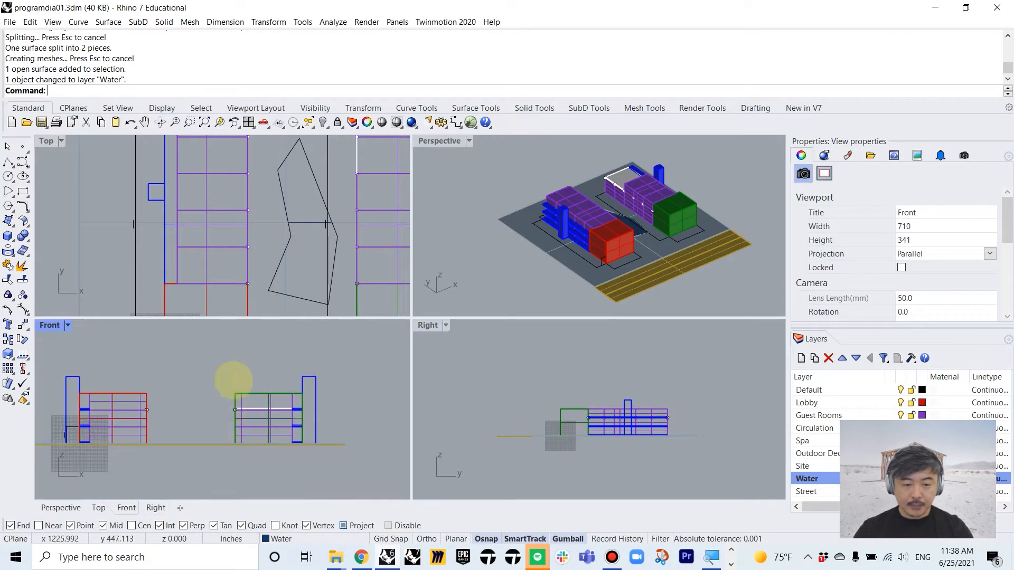
drag(48, 352, 338, 433)
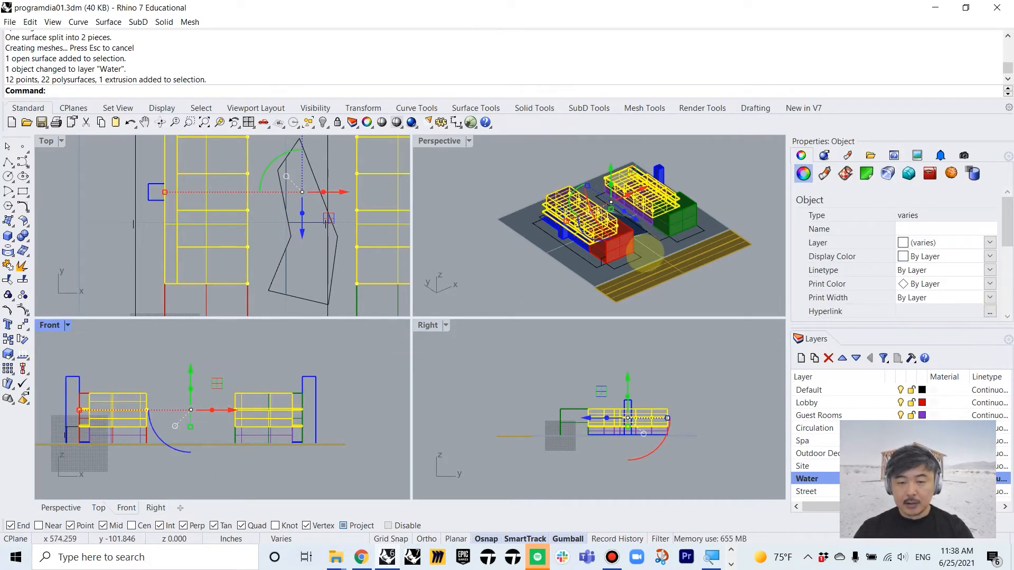
right_drag(644, 254, 646, 257)
drag(629, 385, 633, 336)
right_drag(675, 349, 677, 408)
drag(633, 391, 639, 353)
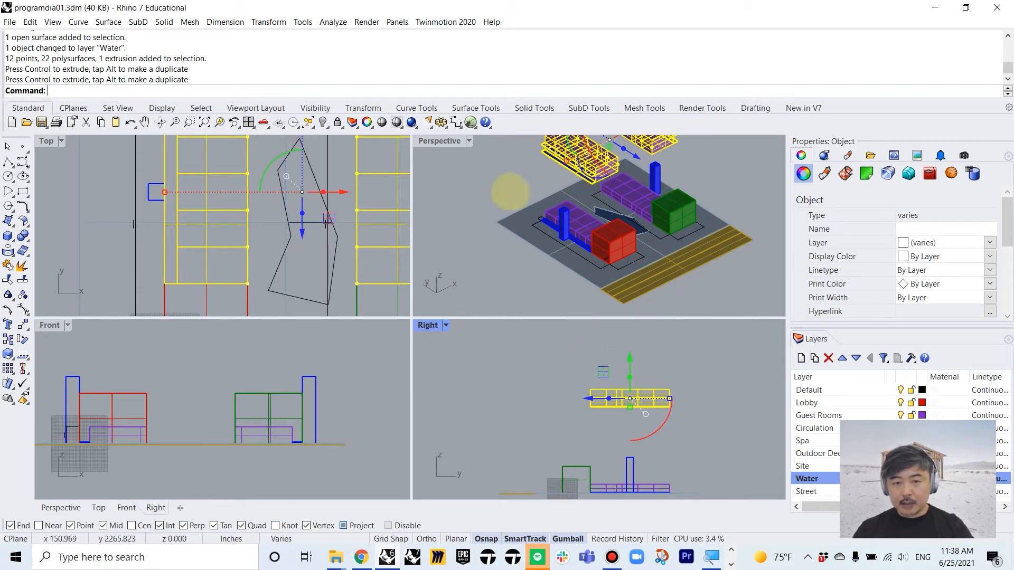
double_click(442, 141)
shift+right_drag(575, 222, 596, 301)
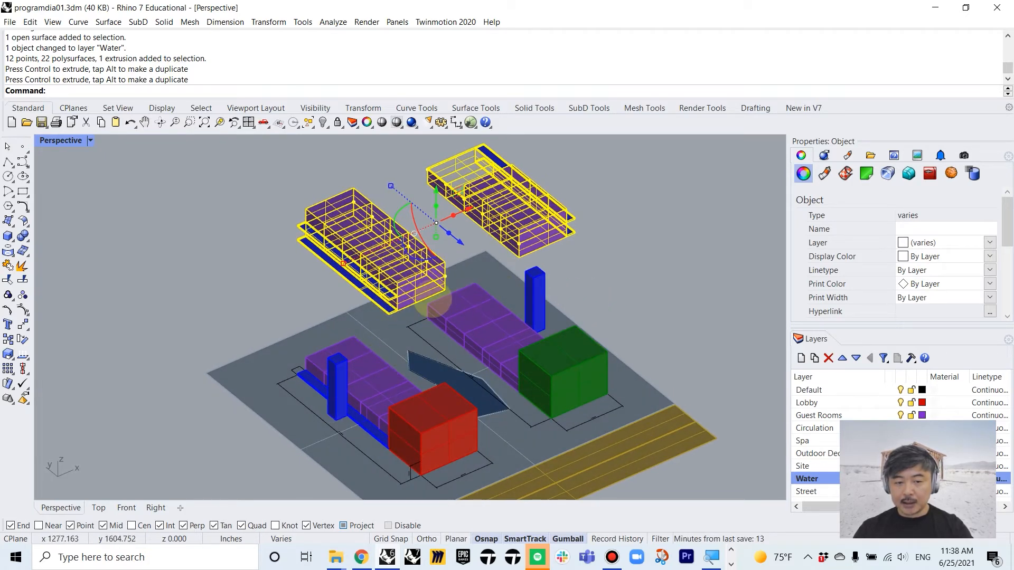
click(660, 296)
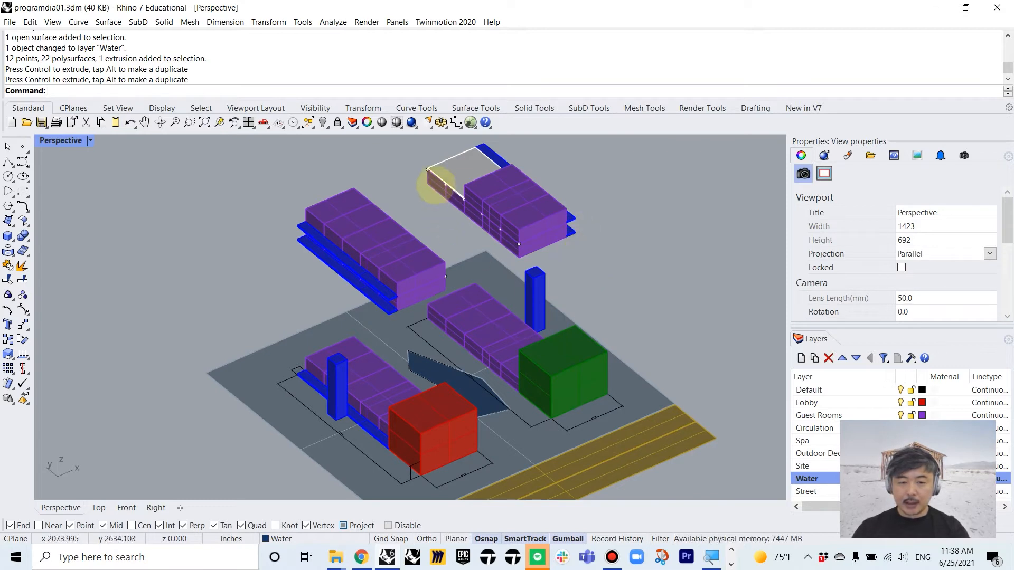
- Raise the top-floor guest rooms, circulation slabs and outdoor deck above the middle floor to separate the two upper levels
scroll(445, 276, down, 4)
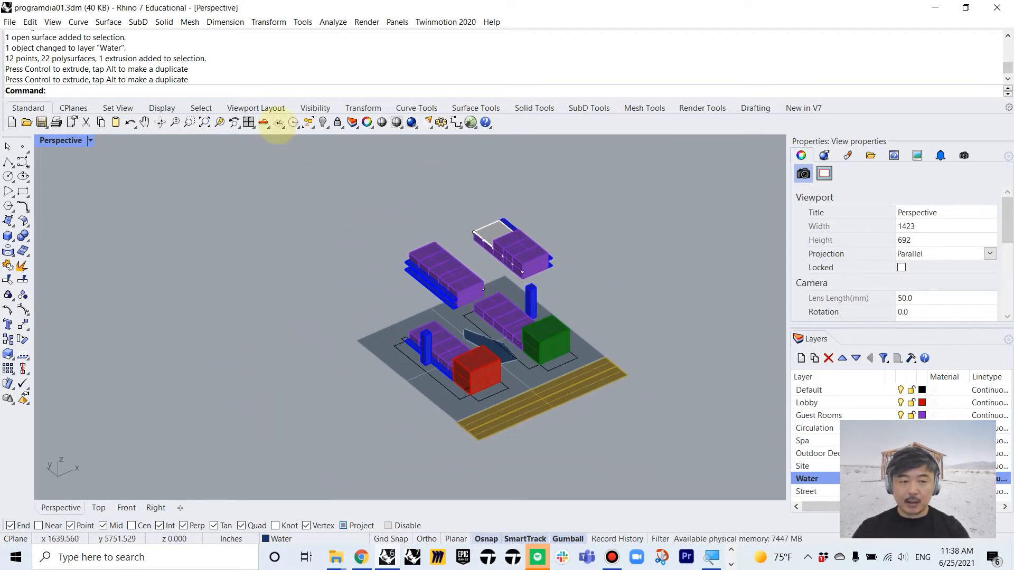
double_click(61, 141)
drag(577, 373, 688, 406)
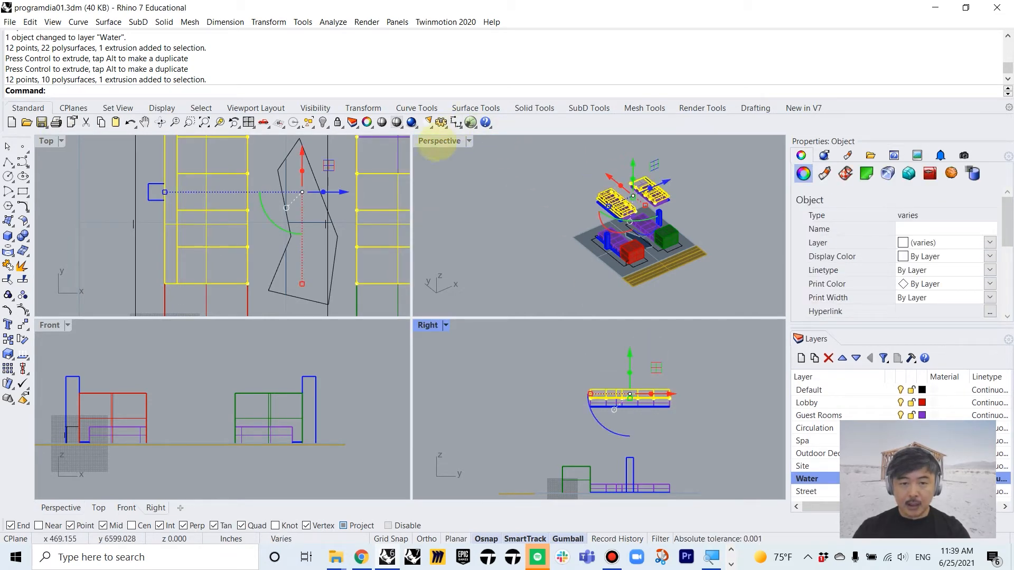
double_click(440, 141)
shift+right_drag(516, 257, 513, 297)
drag(475, 279, 476, 252)
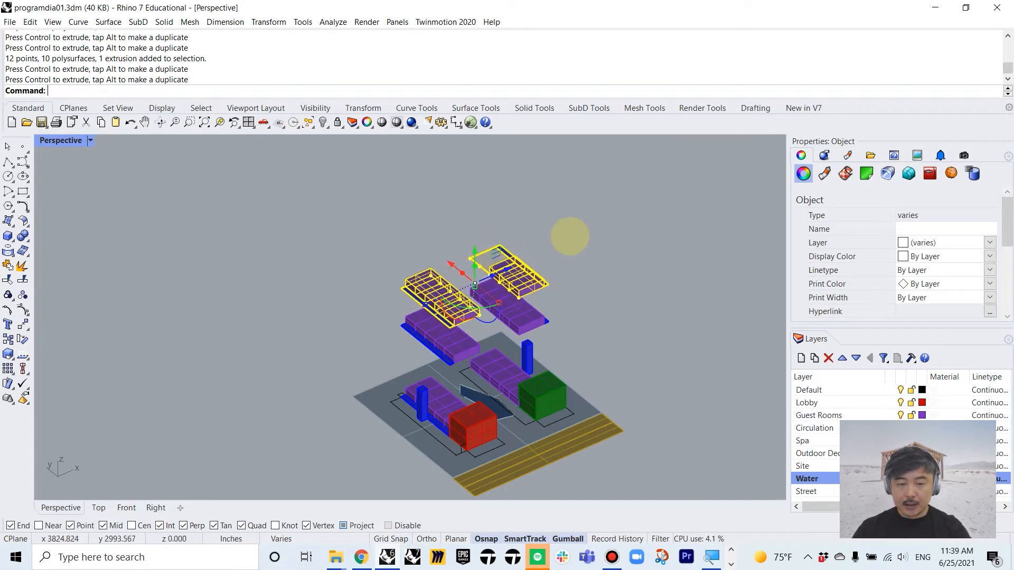
click(572, 238)
- Frame the exploded model, save it as the named view "program axo", and restore that view after orbiting away
shift+right_drag(586, 288, 579, 240)
scroll(576, 253, up, 2)
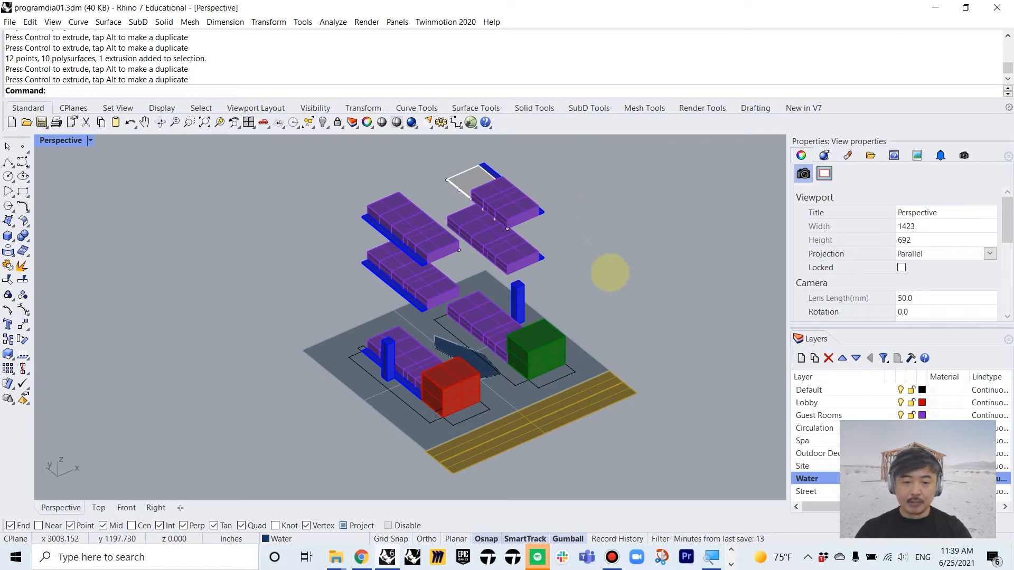
shift+right_drag(615, 326, 578, 322)
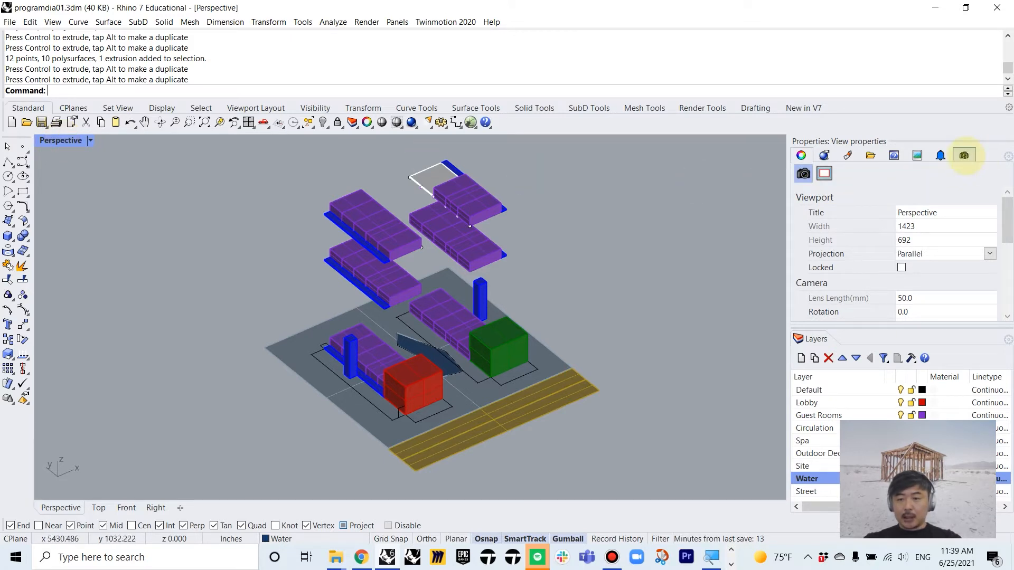
click(964, 154)
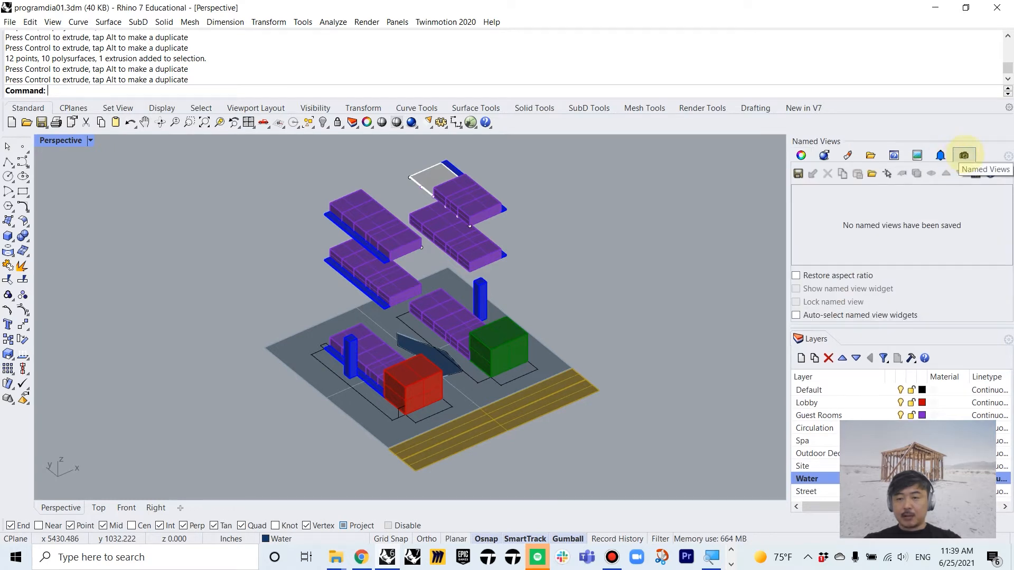
text(NamedView)
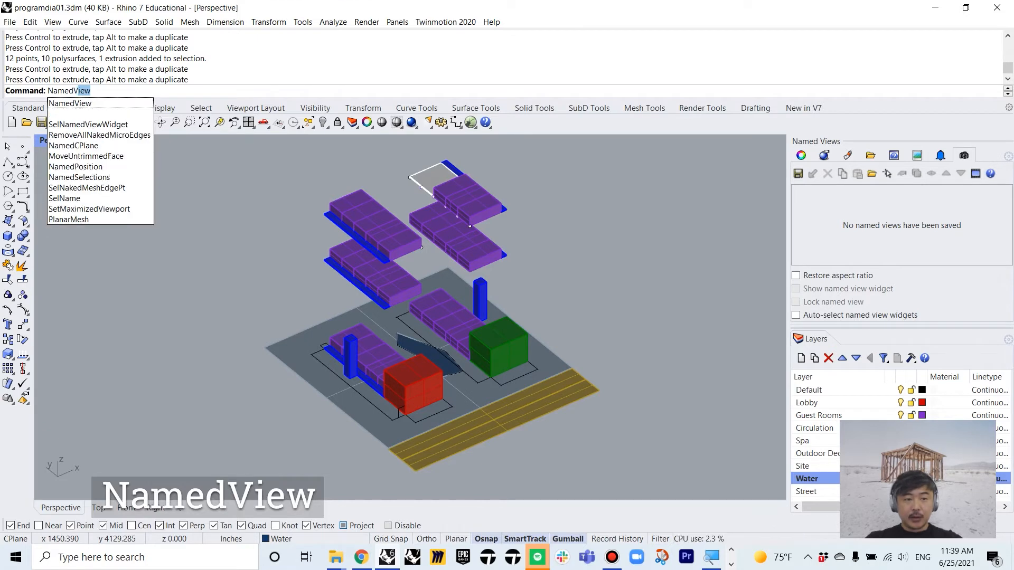
key(Return)
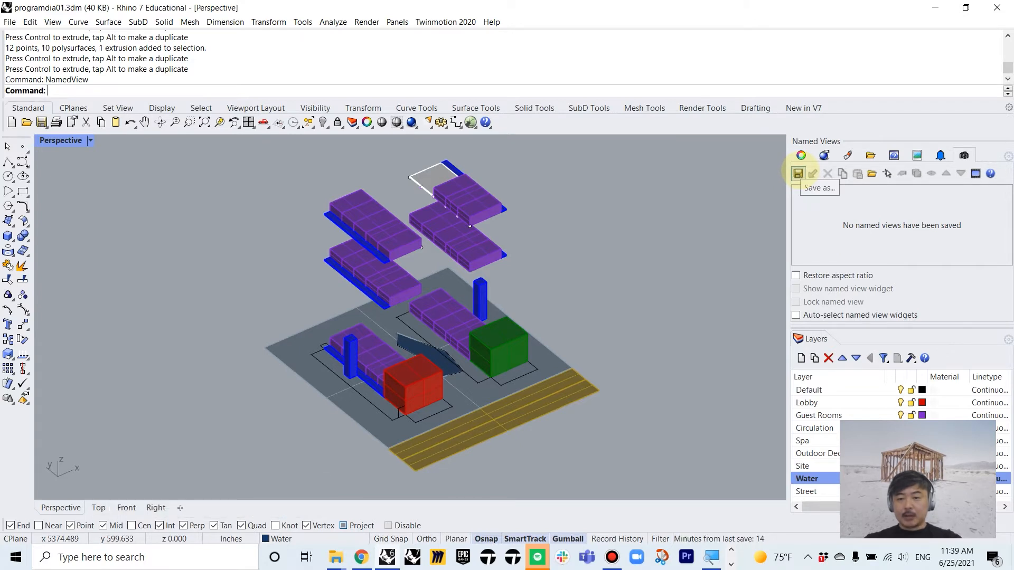
click(798, 174)
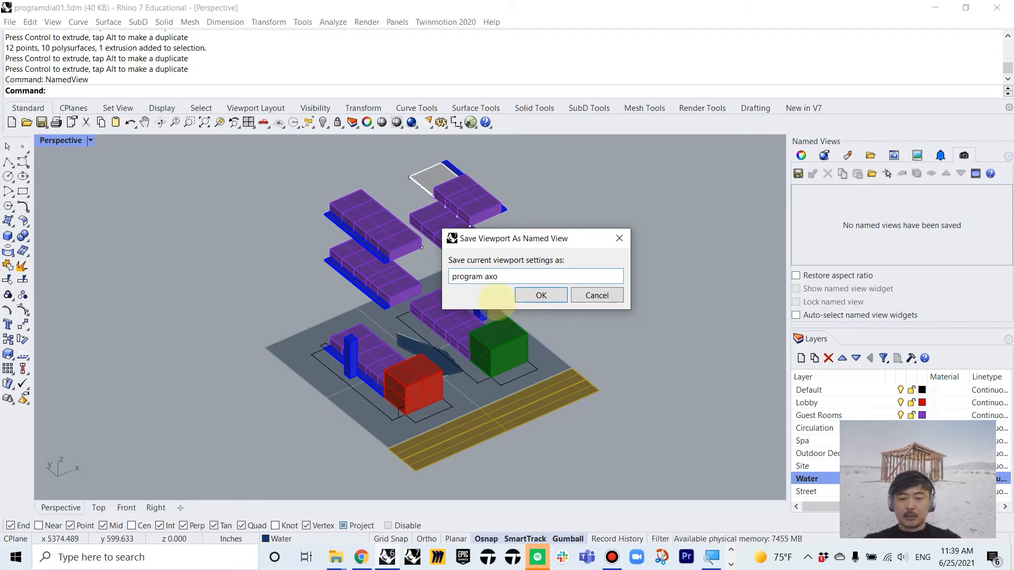
click(535, 291)
right_drag(238, 333, 254, 357)
double_click(829, 222)
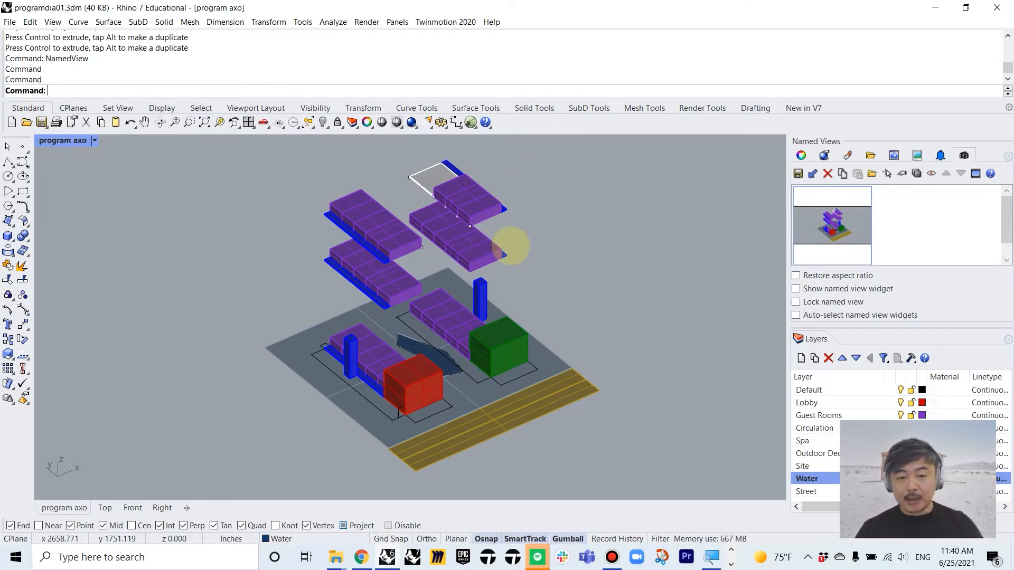
right_drag(513, 271, 585, 273)
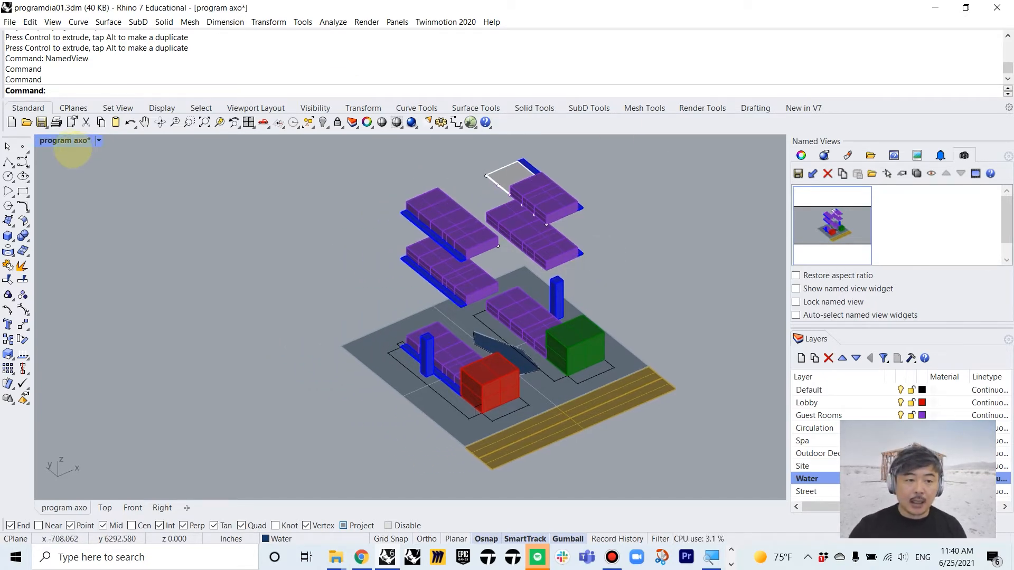
click(80, 140)
click(127, 181)
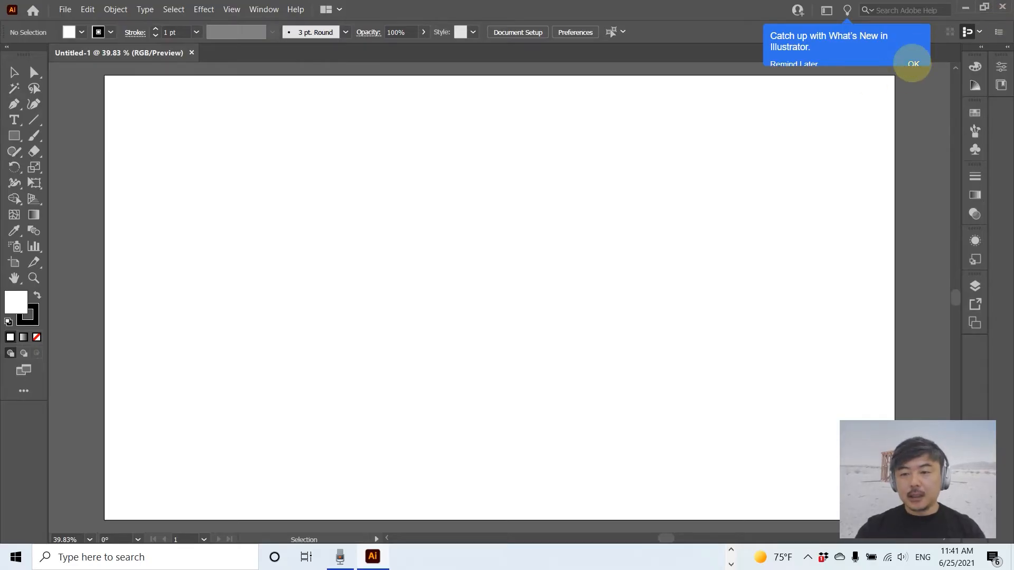
- In Illustrator, dismiss the What's New notice and Learn panel, and draw a small rectangle near the artboard's upper-left corner
click(914, 61)
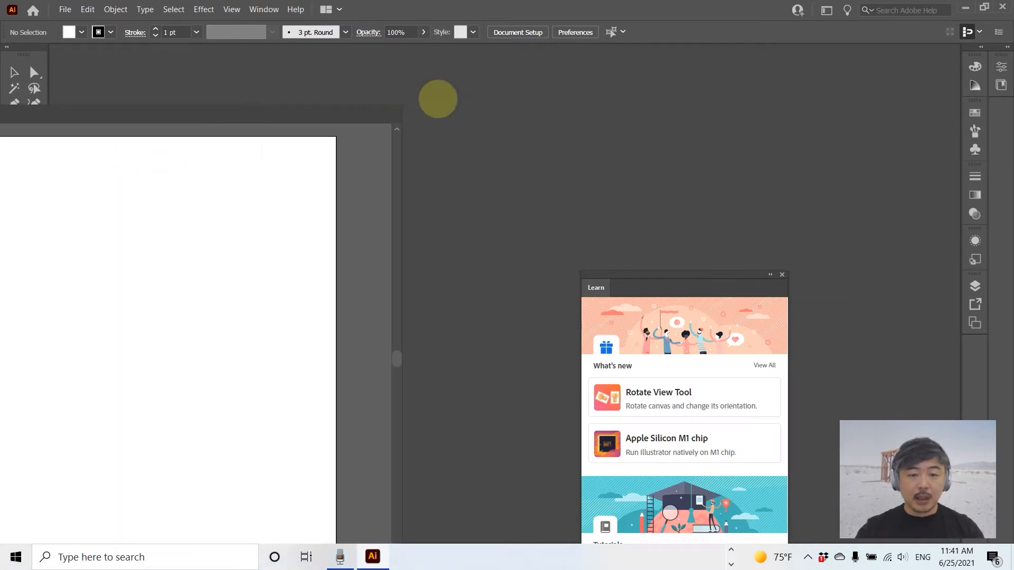
drag(438, 98, 928, 152)
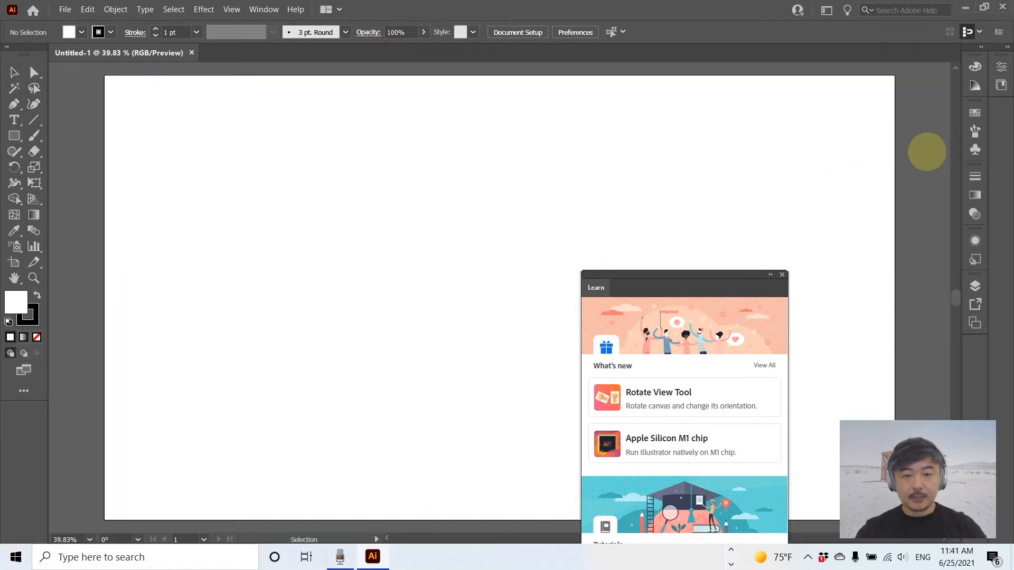
click(14, 136)
drag(129, 97, 202, 152)
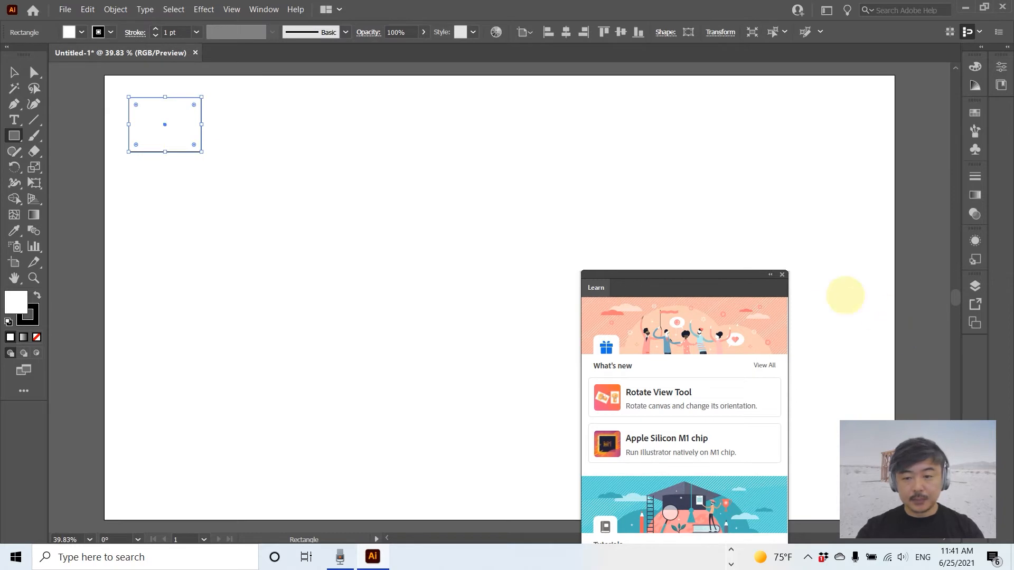
click(783, 275)
- Copy the rectangle straight down and repeat the copy four times to form a column of six evenly spaced rectangles
click(14, 72)
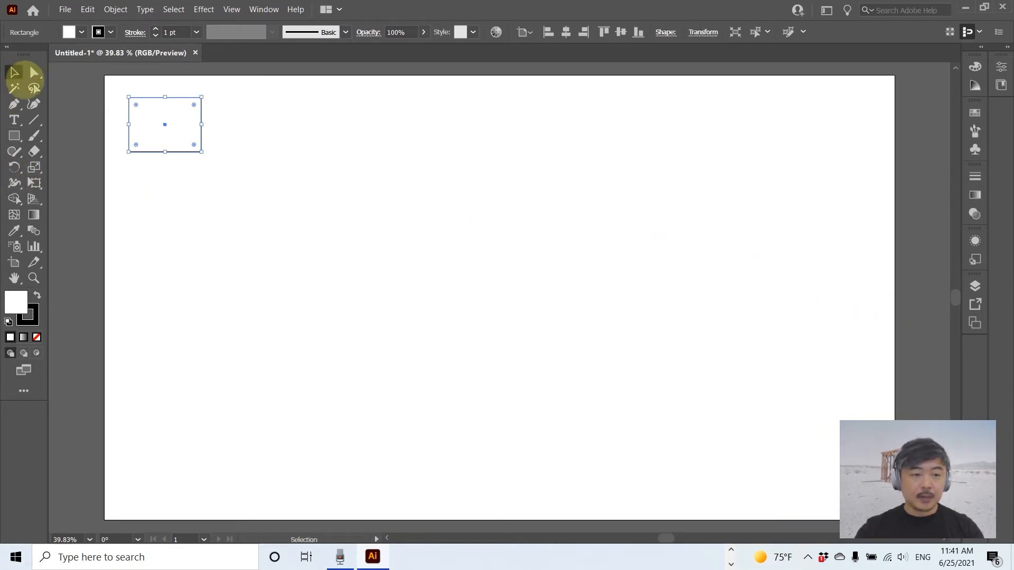
drag(192, 128, 176, 189)
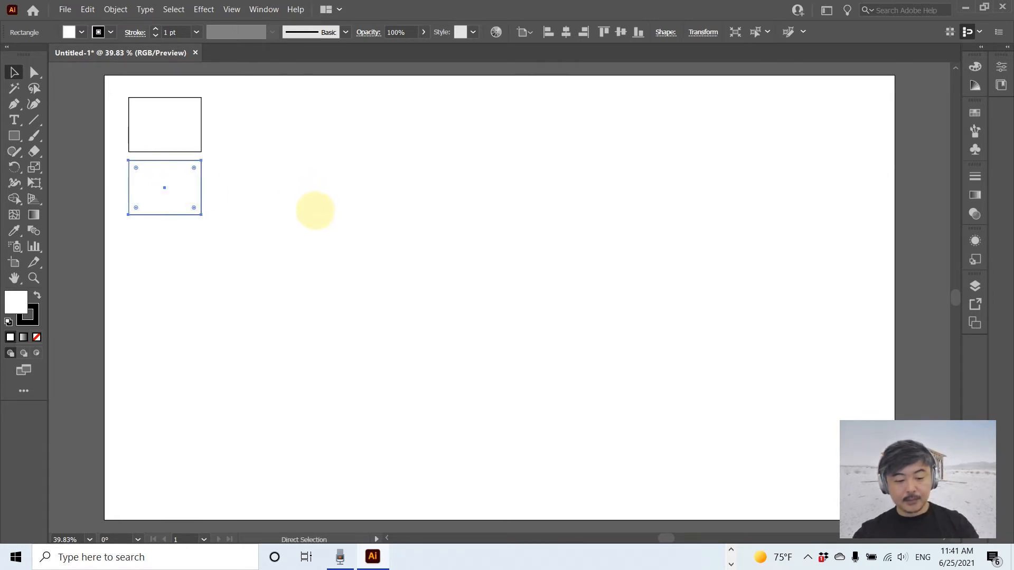
key(ctrl+d)
key(ctrl+d)
key(ctrl+d)
key(ctrl+d)
- Fill the topmost rectangle with the grey-blue colour #768A8C
click(152, 123)
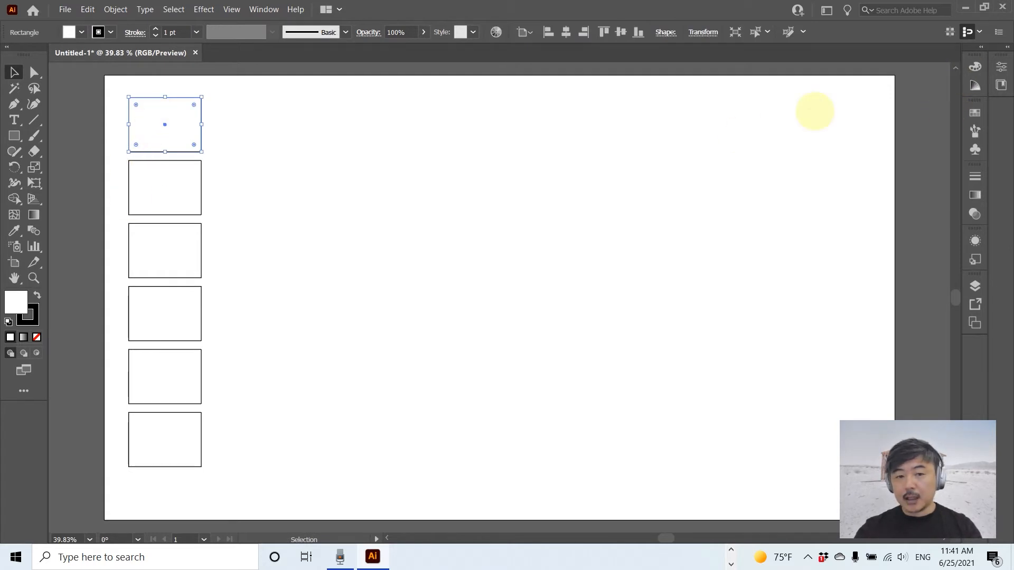
double_click(15, 302)
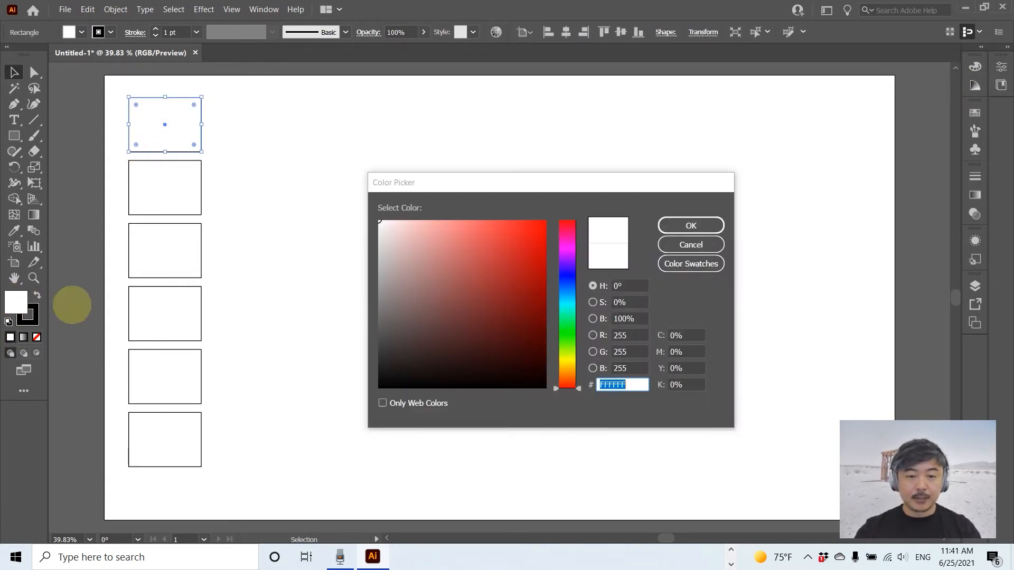
mouse_move(567, 317)
mouse_down()
mouse_move(561, 350)
mouse_move(563, 302)
mouse_up()
mouse_move(414, 281)
mouse_down()
mouse_move(414, 303)
mouse_move(406, 295)
mouse_up()
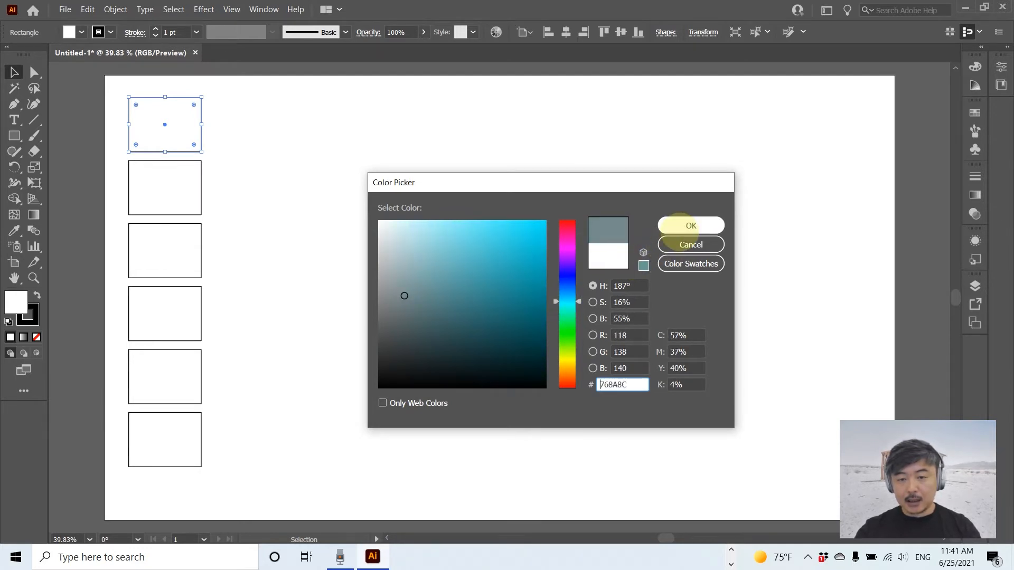
click(691, 225)
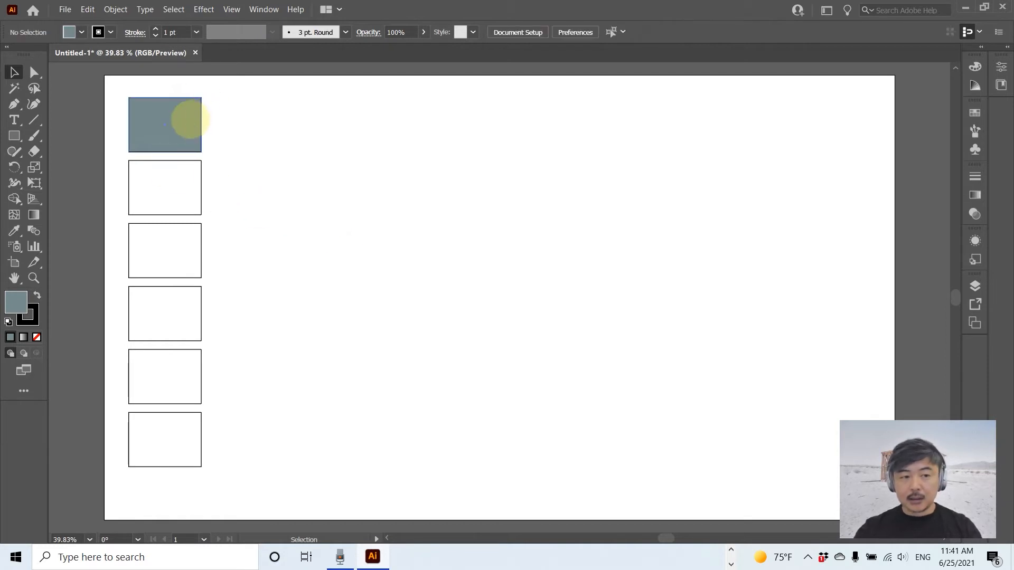
- Set the Color Guide harmony rule to Complementary 2, using the topmost grey-blue rectangle as the base colour
click(174, 125)
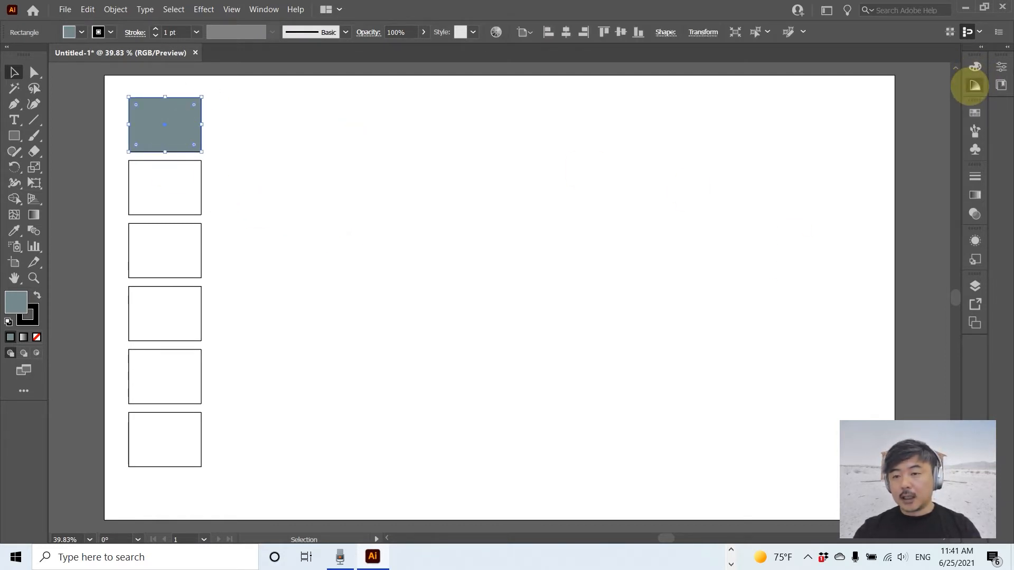
click(975, 85)
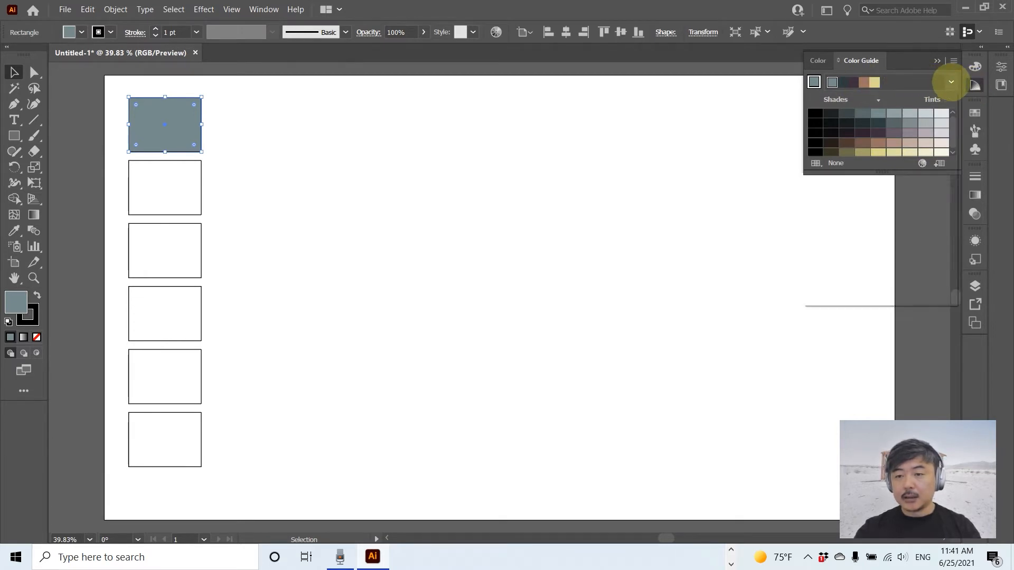
click(951, 82)
scroll(937, 144, up, 5)
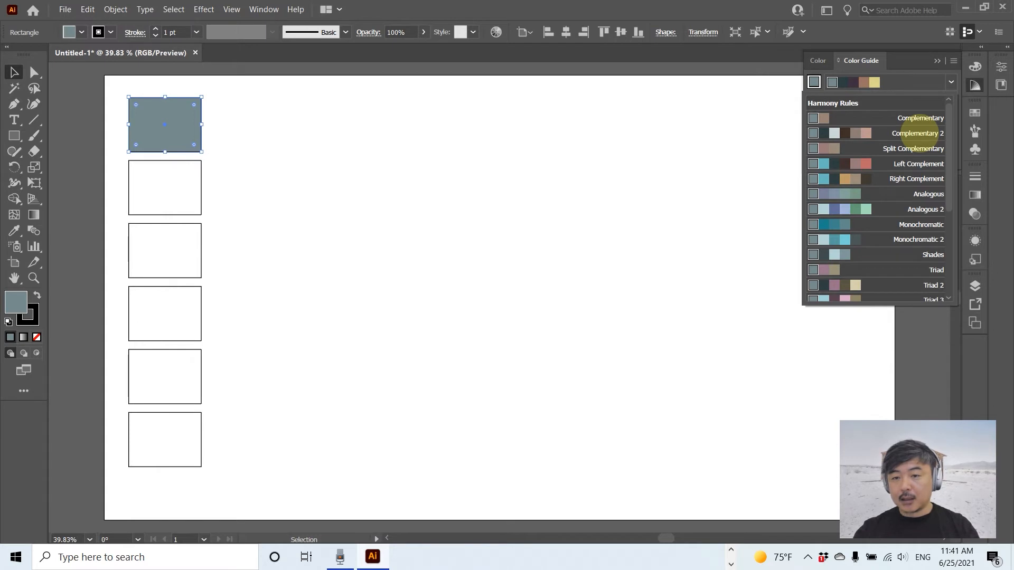
click(919, 133)
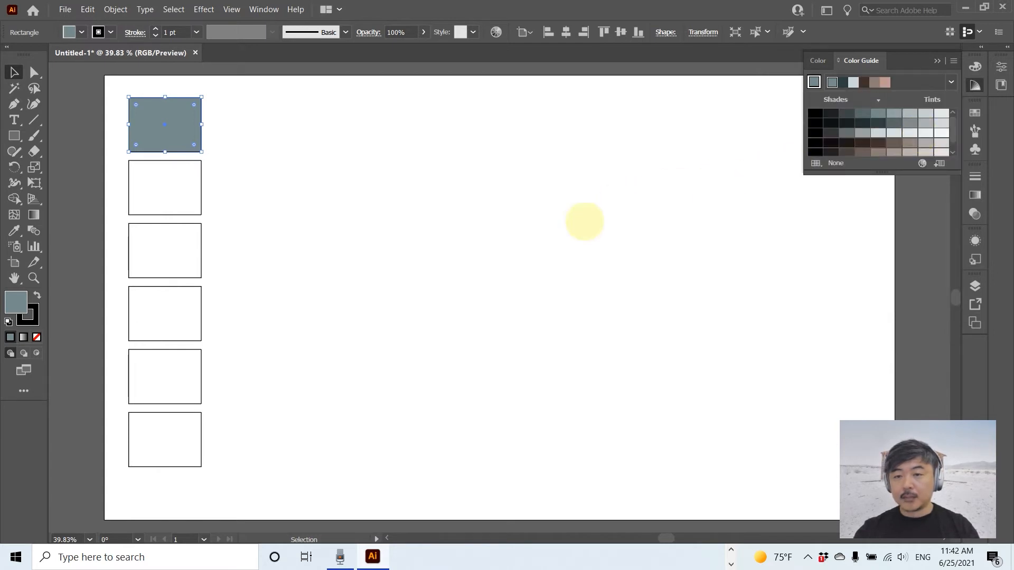
click(951, 82)
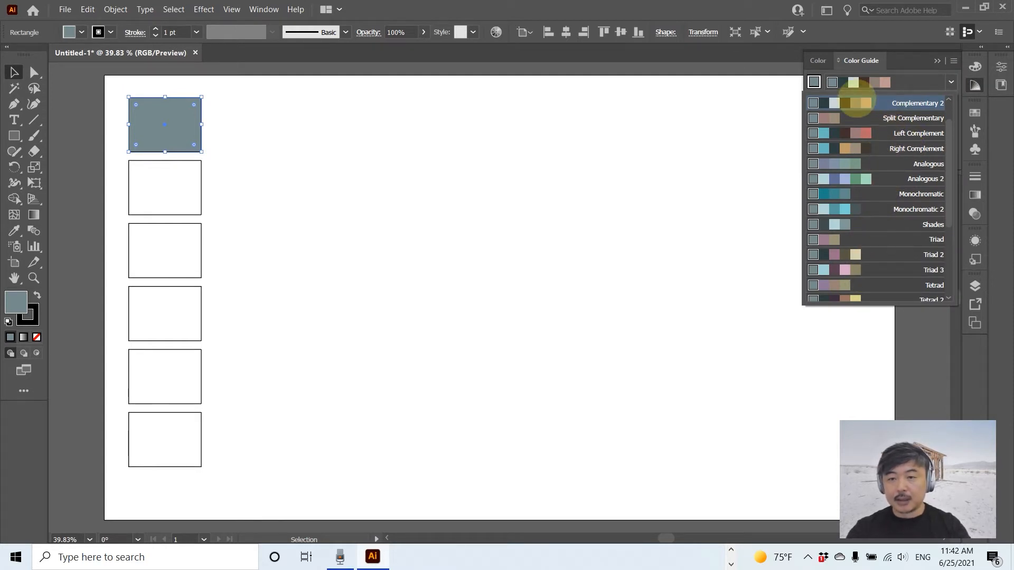
click(858, 102)
- Fill the second to fifth rectangles with the harmony's dark teal, pale blue-grey, dark brown and taupe base colours, in that order
click(191, 185)
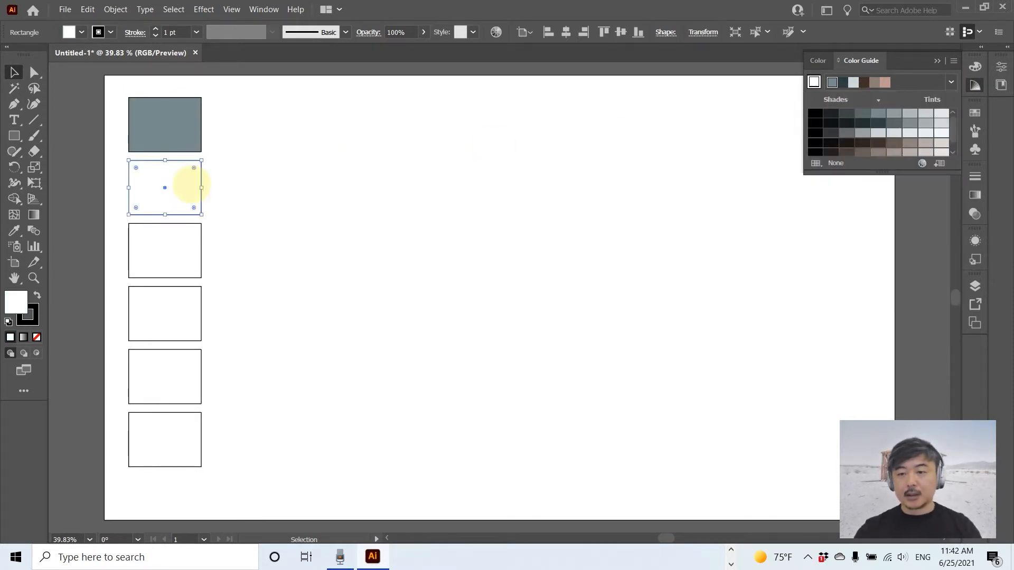
click(879, 122)
click(176, 244)
click(879, 133)
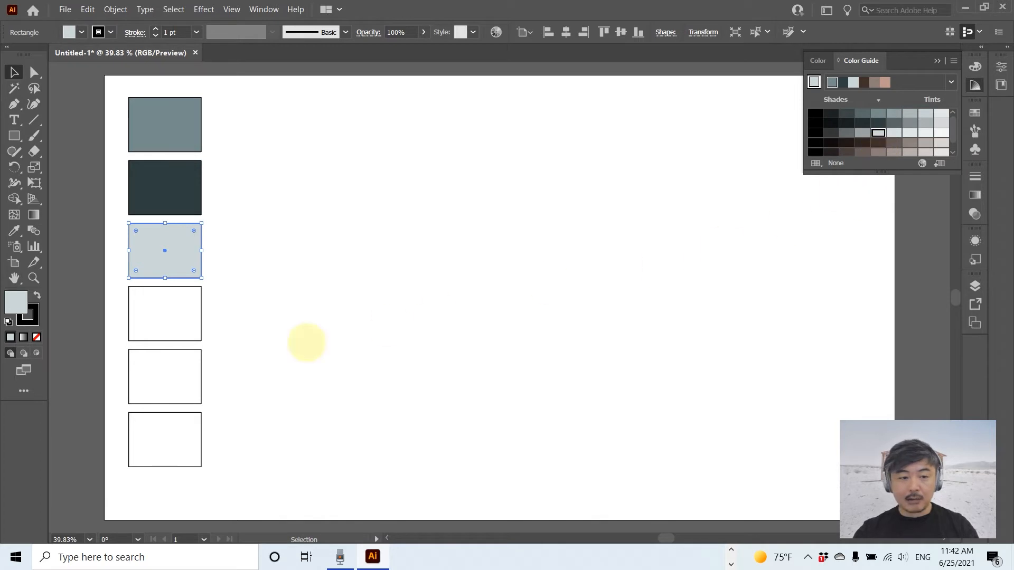
click(165, 319)
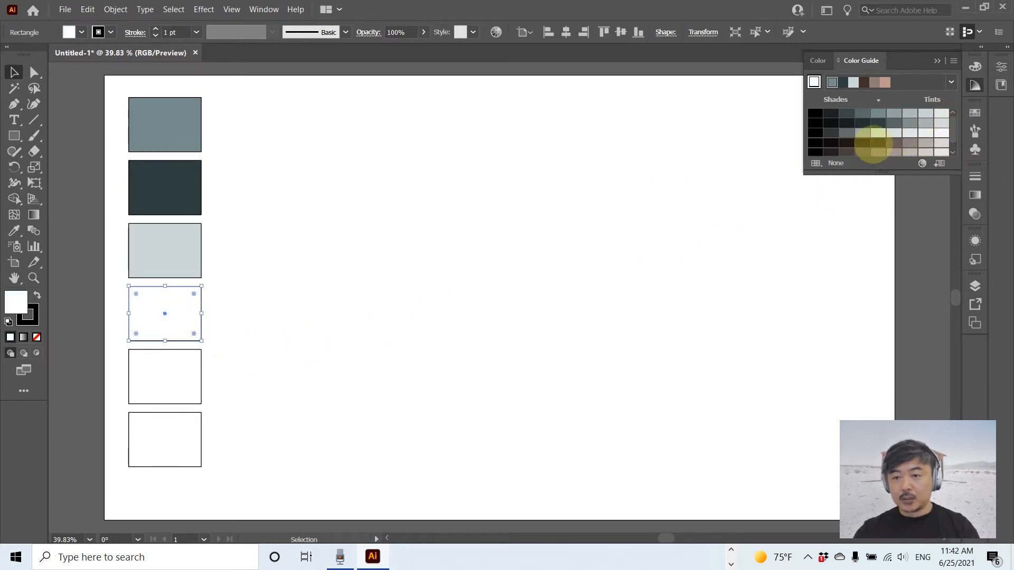
click(878, 143)
click(317, 352)
click(196, 378)
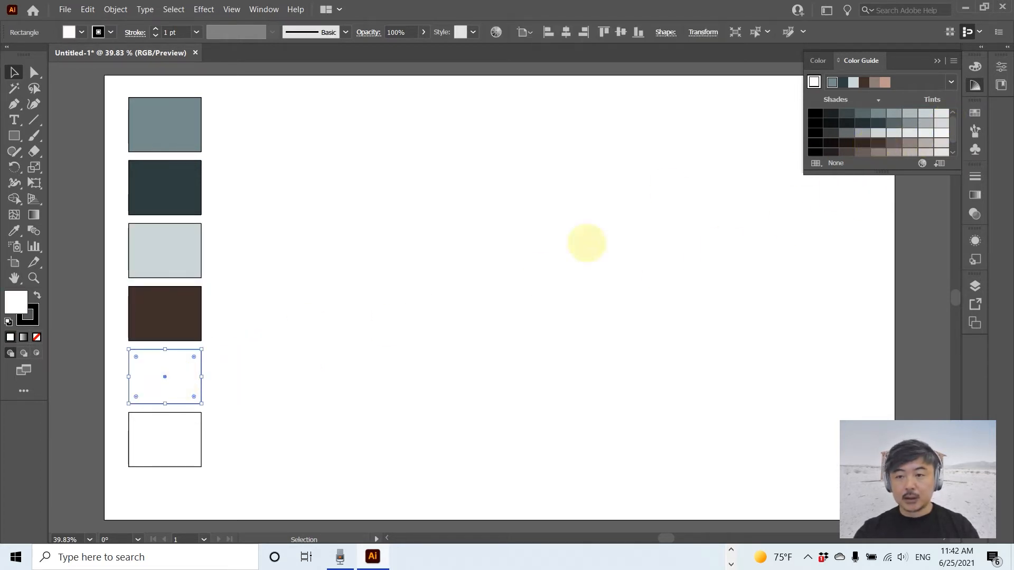
click(878, 153)
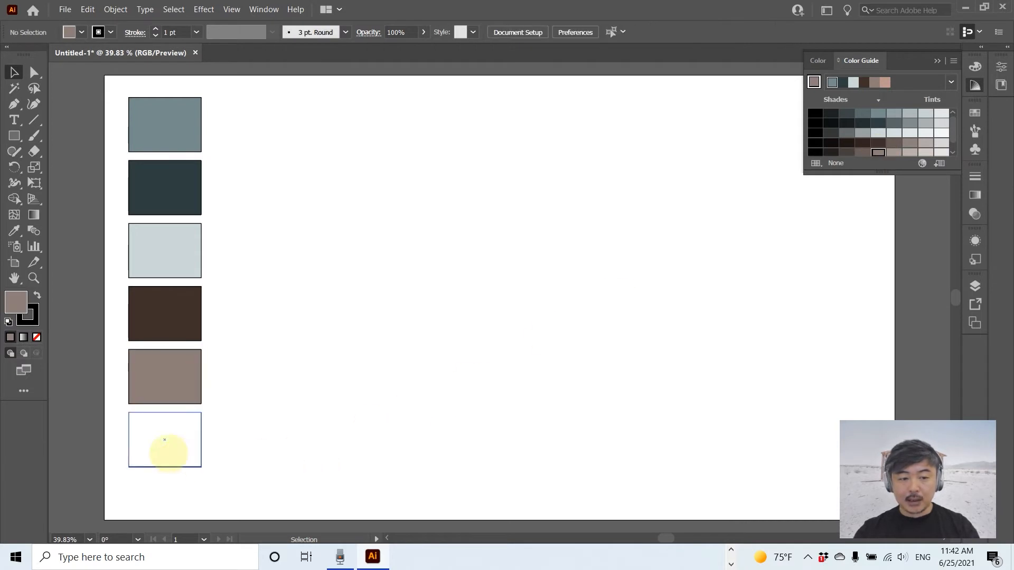
- Copy the blank bottom rectangle into a second column of six and fill its top two with the lightest grey-blue and dark teal tints
click(169, 453)
drag(183, 450, 274, 200)
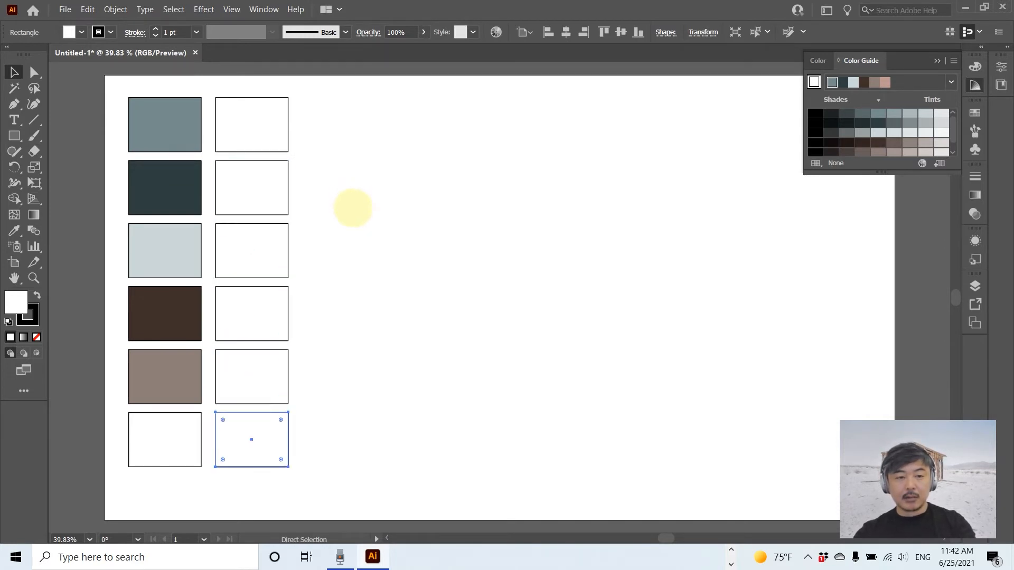
click(271, 117)
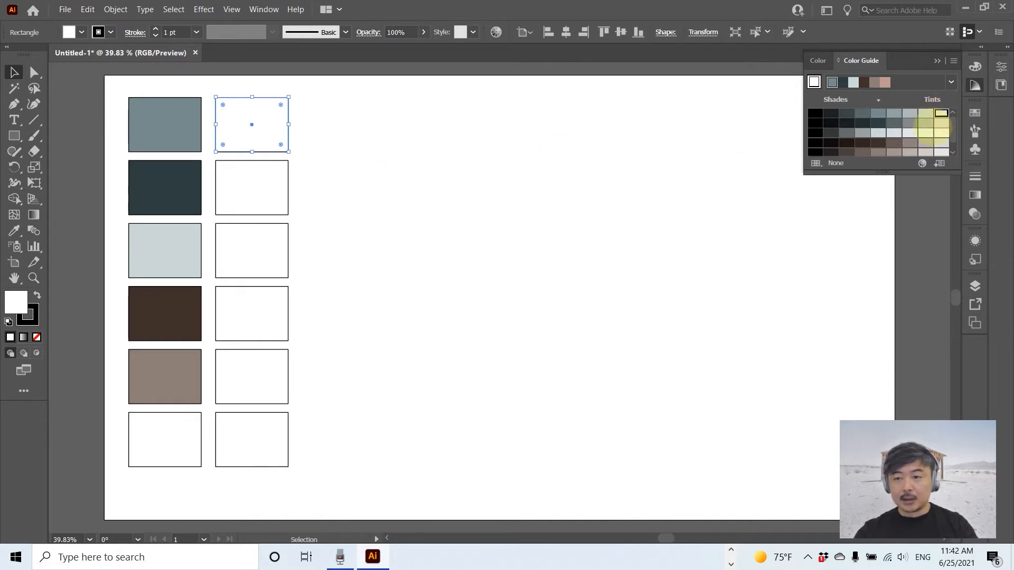
click(941, 113)
click(267, 193)
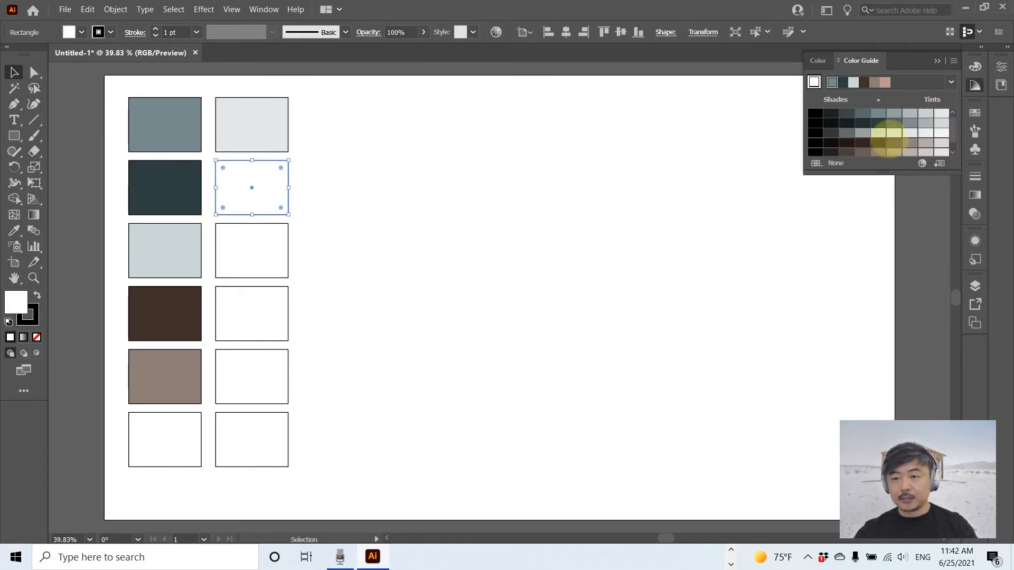
click(941, 122)
- Fill the second column's fourth and fifth rectangles with the lightest tints of the dark brown and taupe rows
click(254, 259)
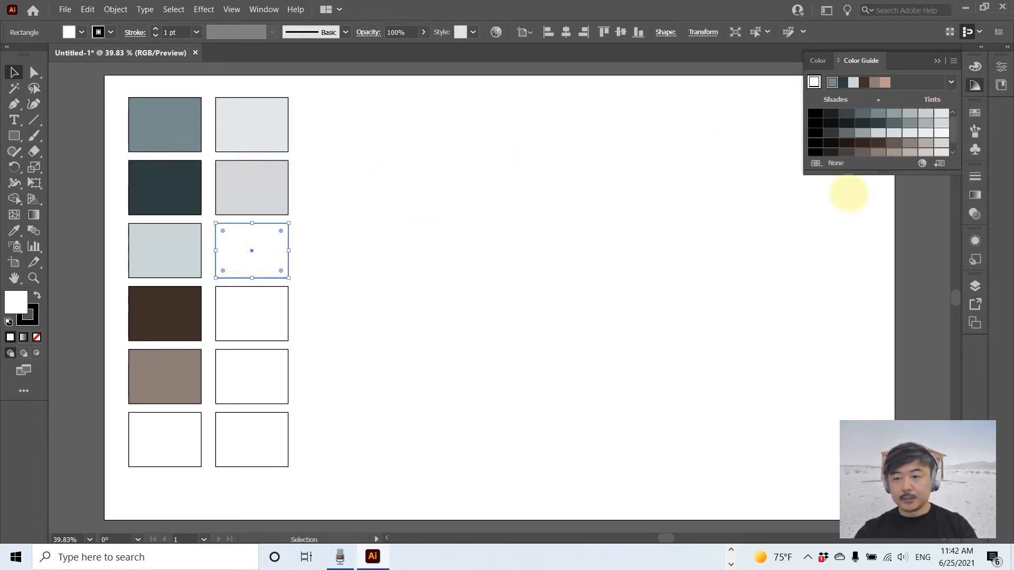
click(277, 316)
click(930, 141)
click(264, 381)
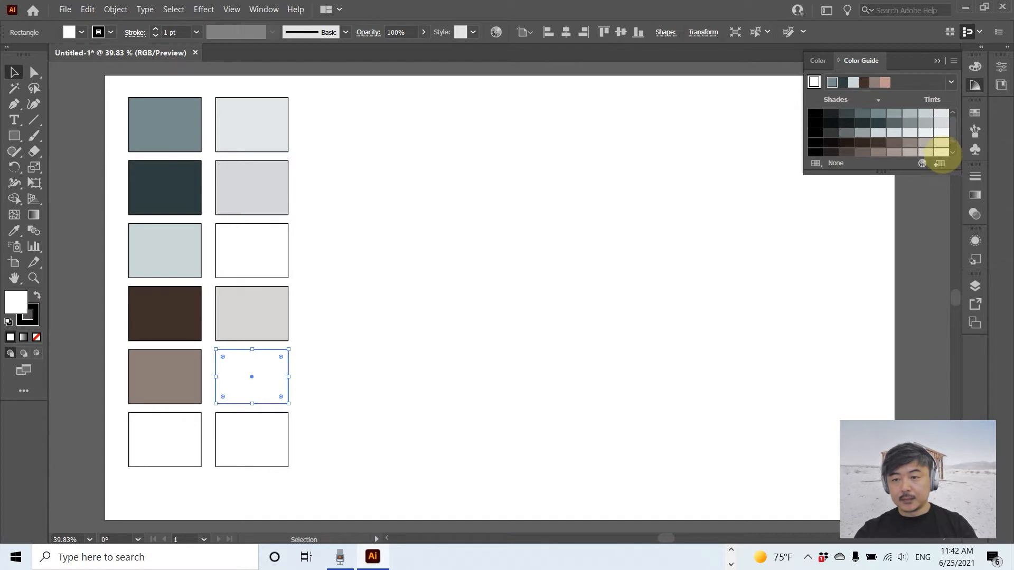
click(941, 153)
click(410, 335)
drag(351, 88, 240, 362)
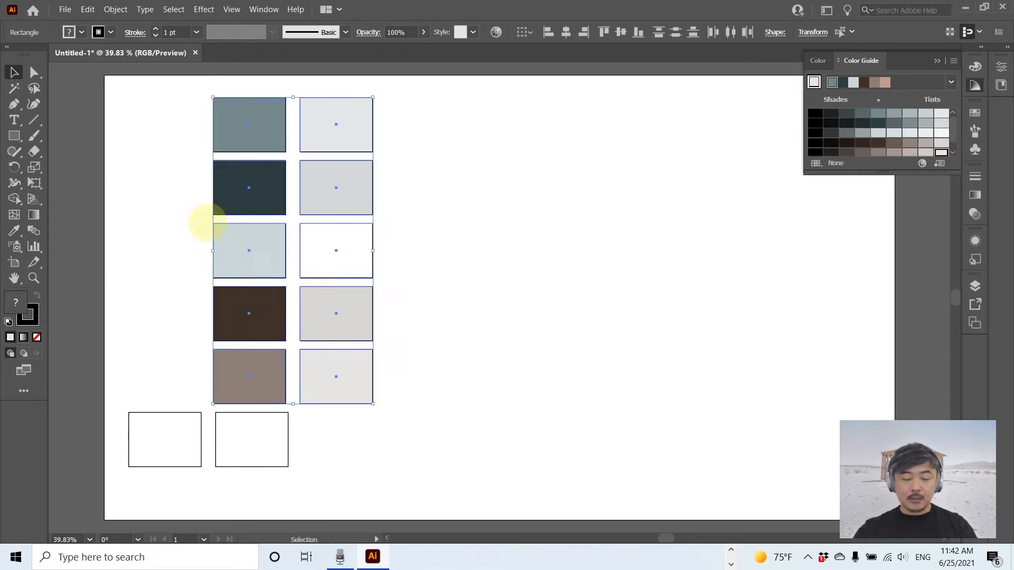
click(181, 125)
drag(425, 97, 158, 373)
click(368, 358)
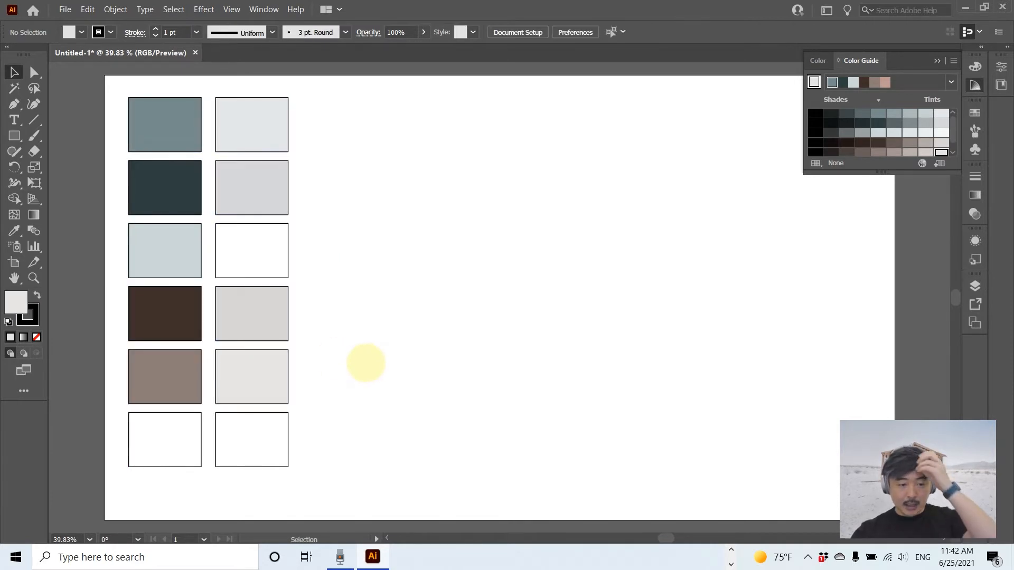
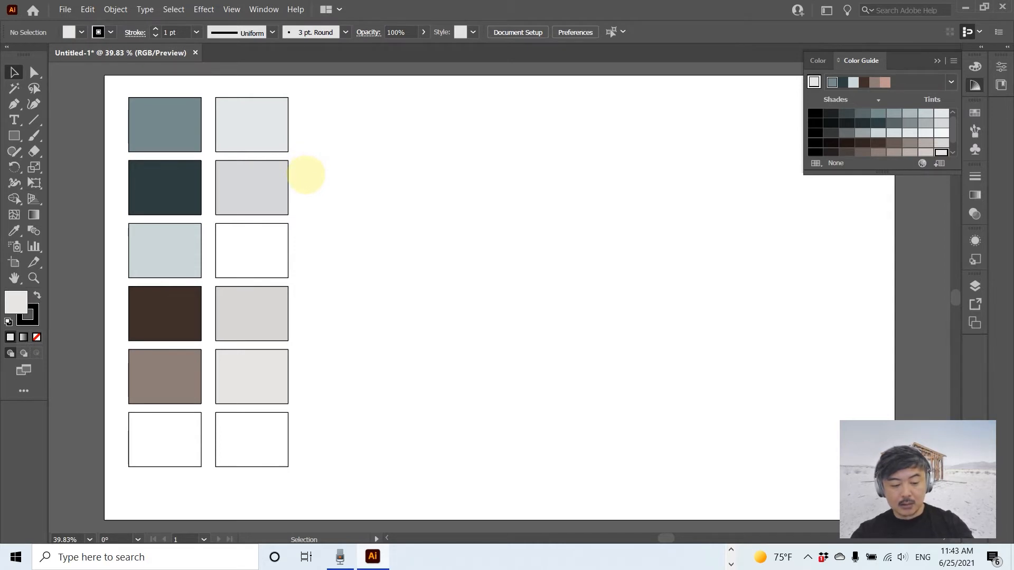
- Open Snipping Tool and capture a rectangular snip around both columns of colour swatches
key(super+s)
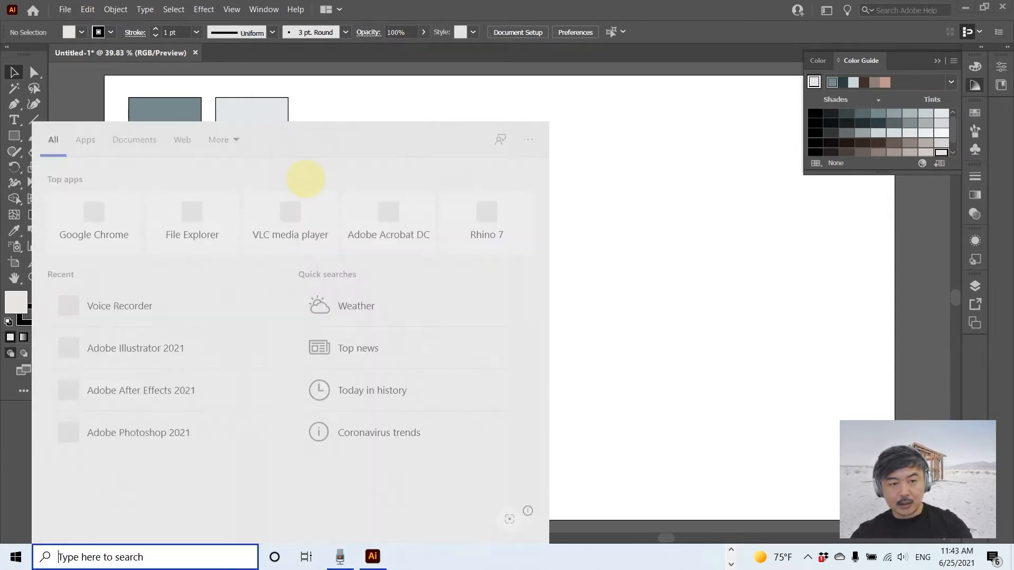
text(sni)
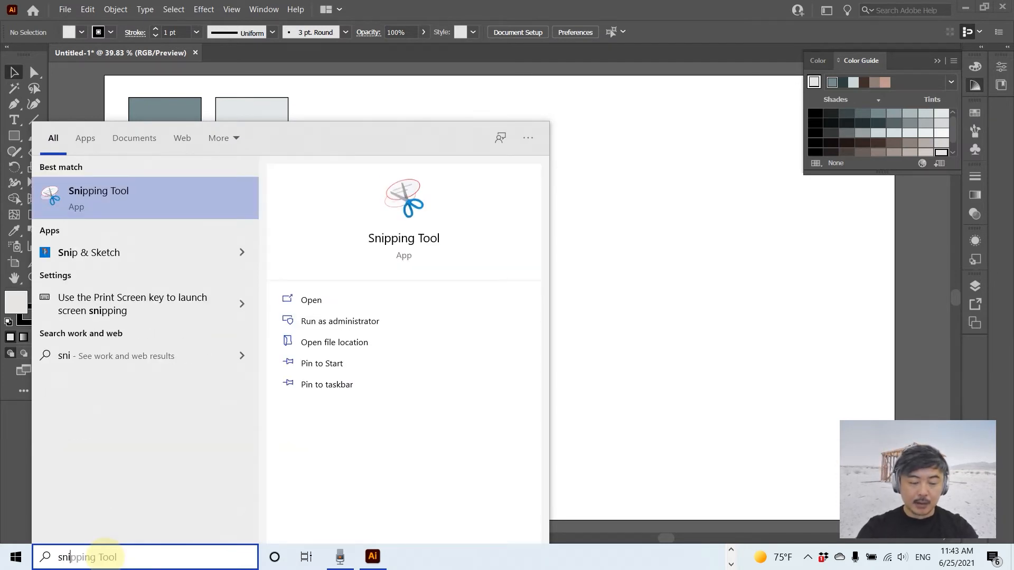
key(Return)
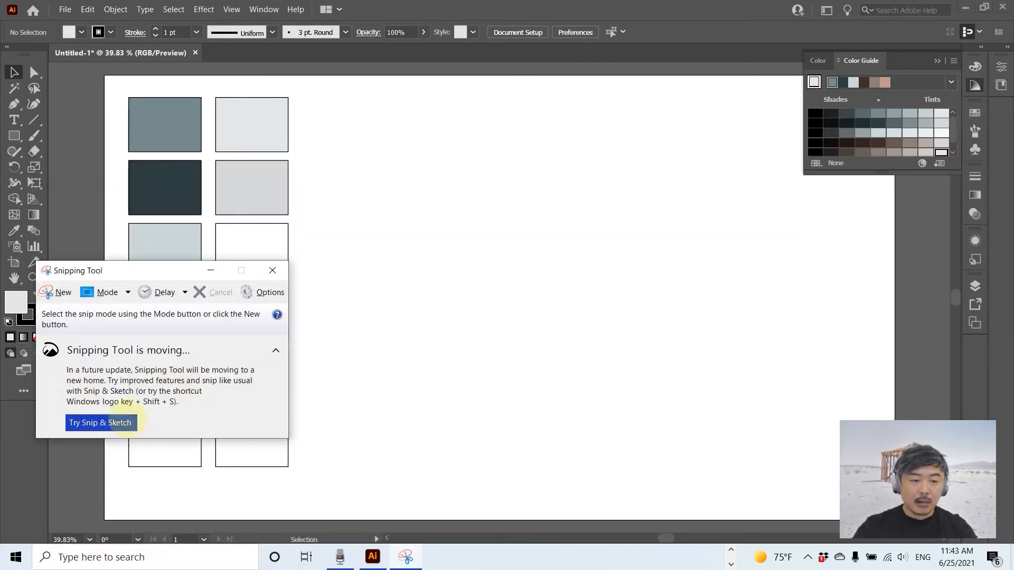
click(58, 292)
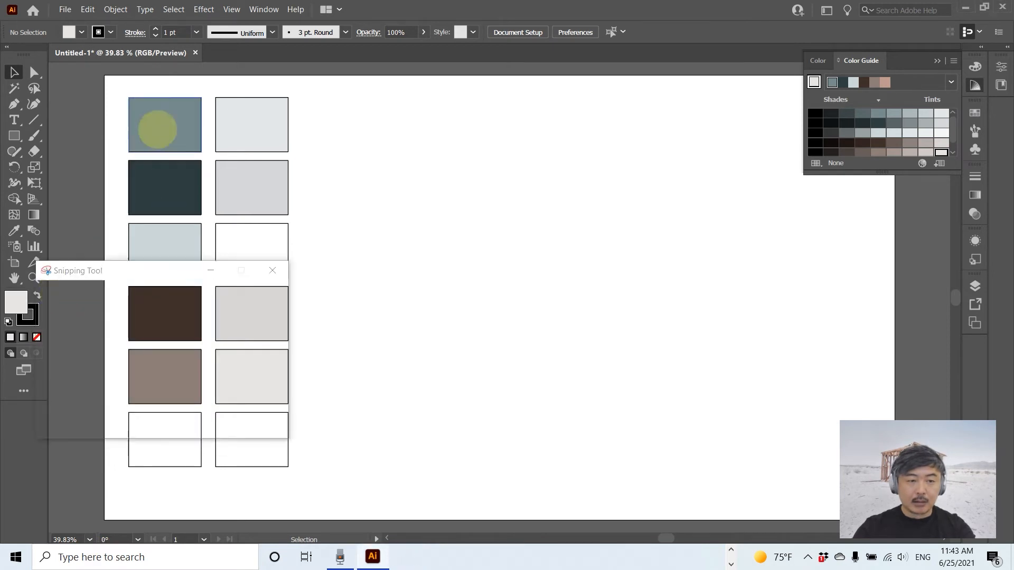
drag(117, 85, 296, 486)
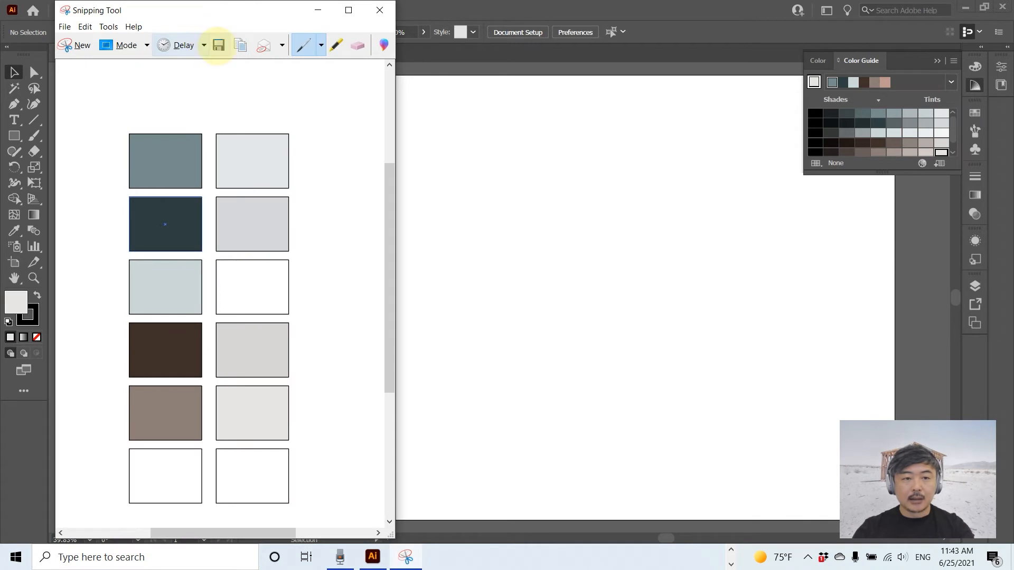
- Save the snip as a PNG named "color scheme" in the Desktop folder vassever
click(219, 45)
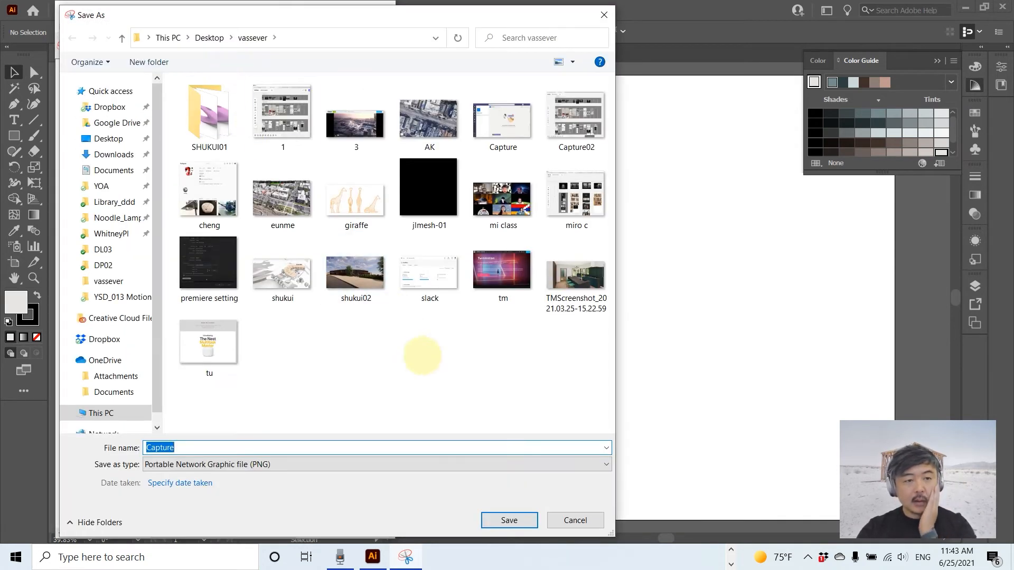
text(color scheme)
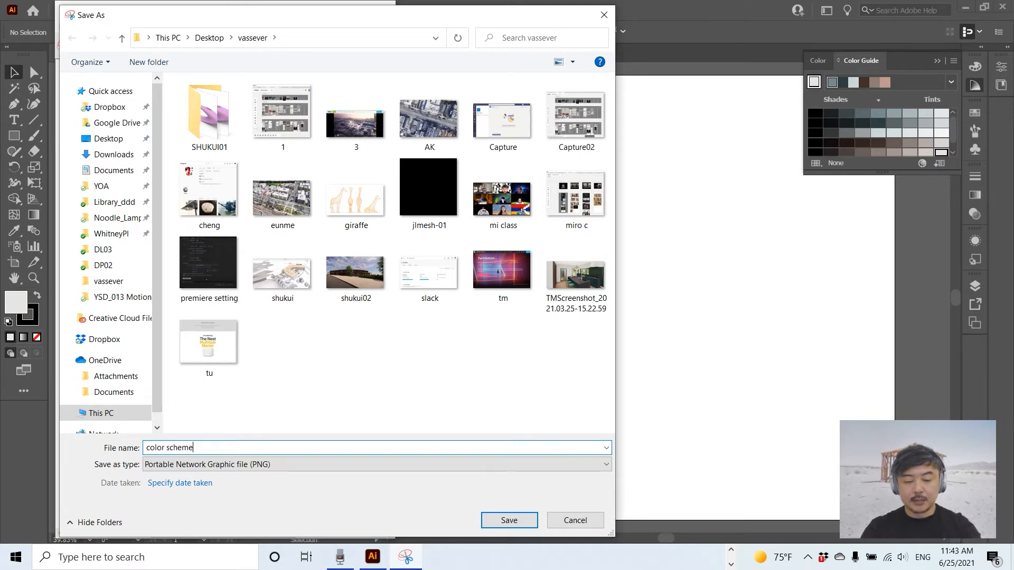
click(500, 516)
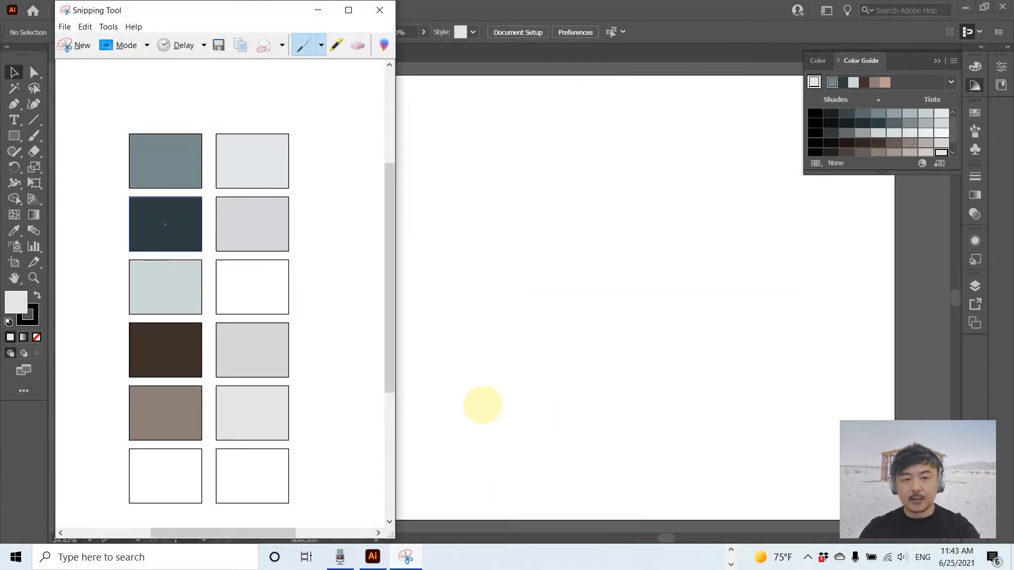
- Minimize Illustrator, switch to Rhino, and restore the four-viewport layout from the maximized program axo view
click(536, 360)
click(965, 7)
click(593, 242)
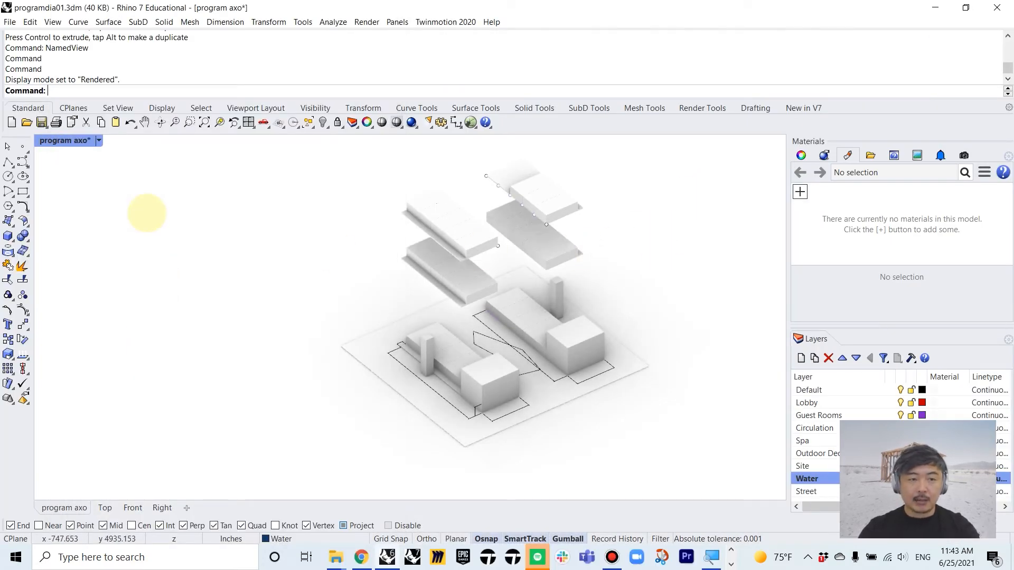
double_click(59, 140)
scroll(134, 194, down, 5)
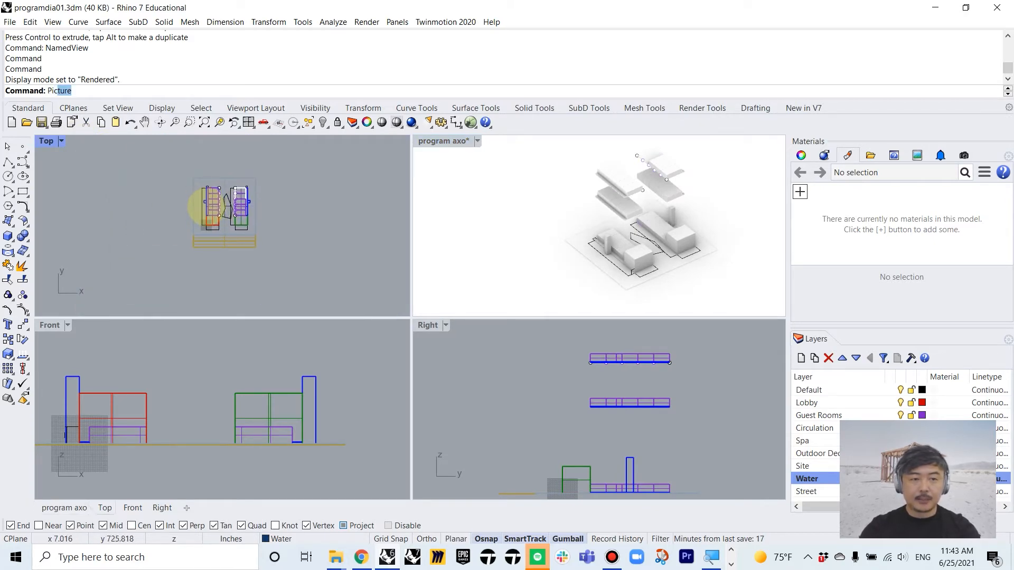
- Insert the "color scheme" image from the Desktop folder vassever with the Picture command, placing it beside the plan in the Top viewport
key(Return)
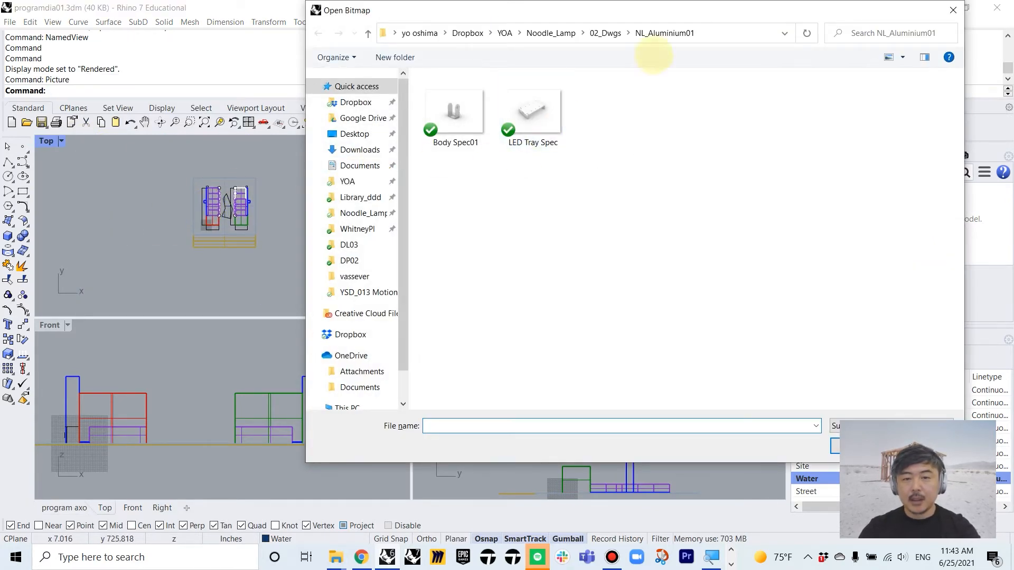
click(327, 134)
click(456, 113)
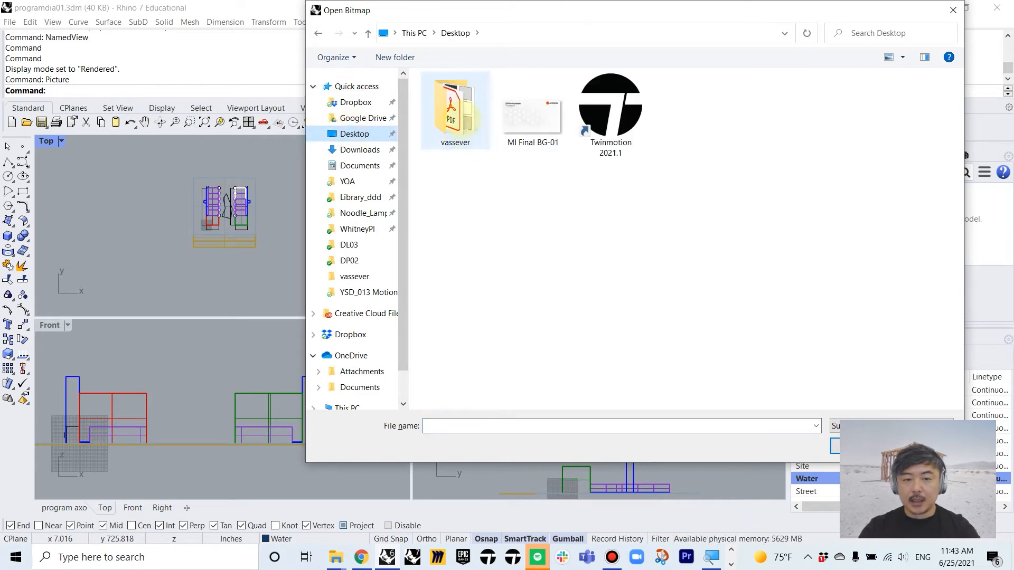
double_click(456, 111)
double_click(454, 190)
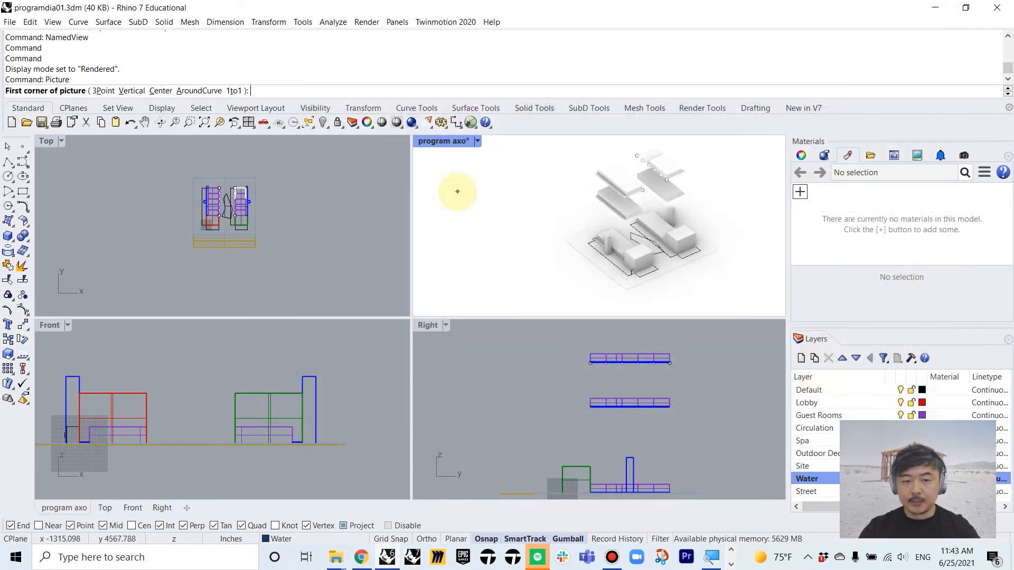
click(276, 252)
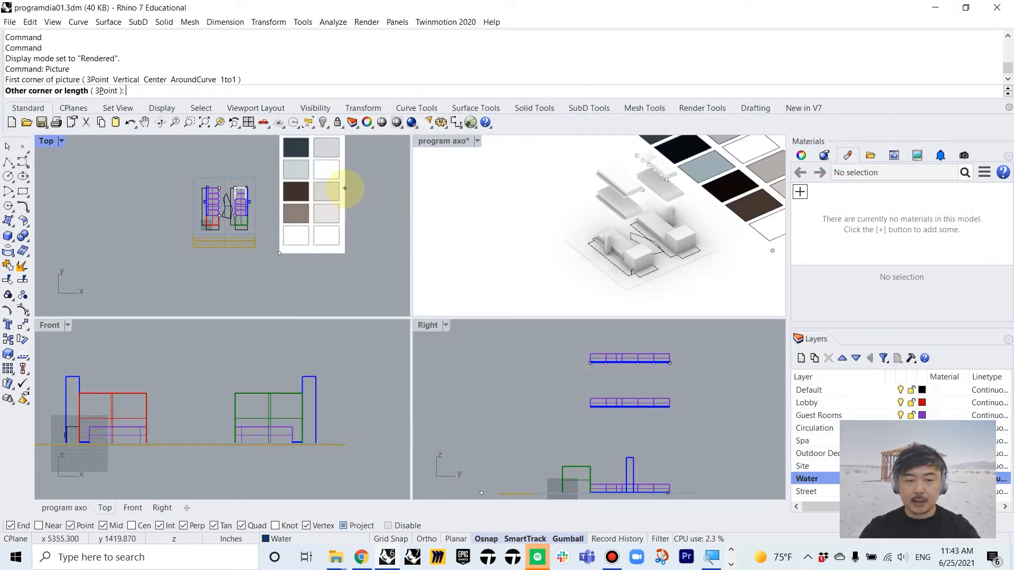
click(346, 190)
right_drag(346, 199, 311, 257)
click(252, 205)
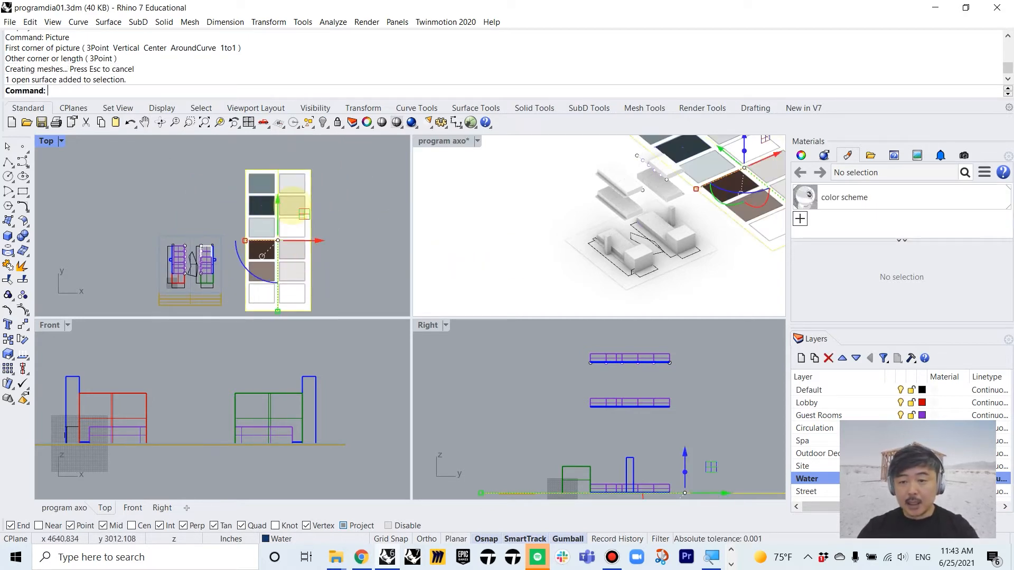
click(353, 193)
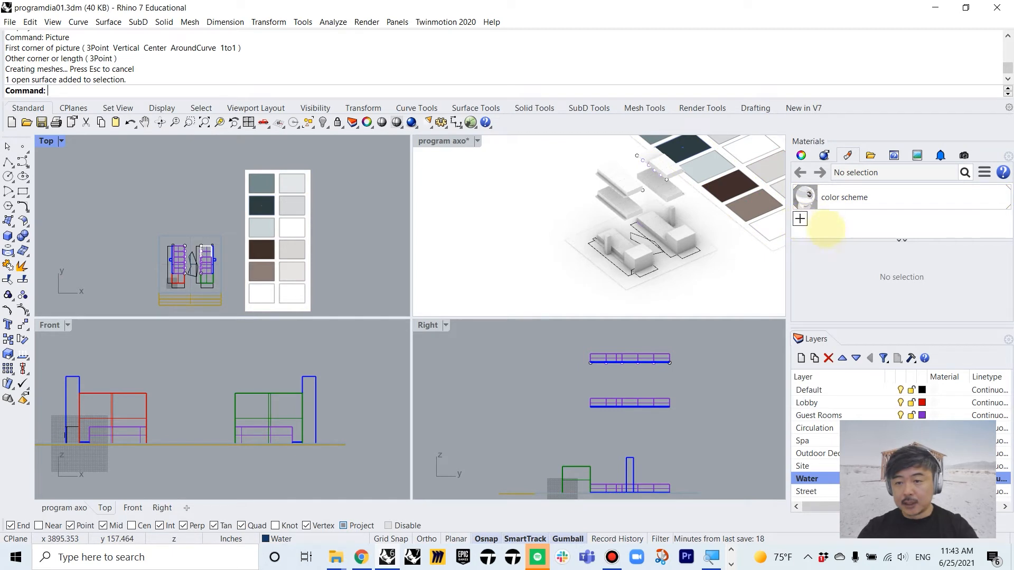
- Create a Custom material and sample its colour from the slate grey-blue first swatch of the colour scheme image's main column
click(801, 219)
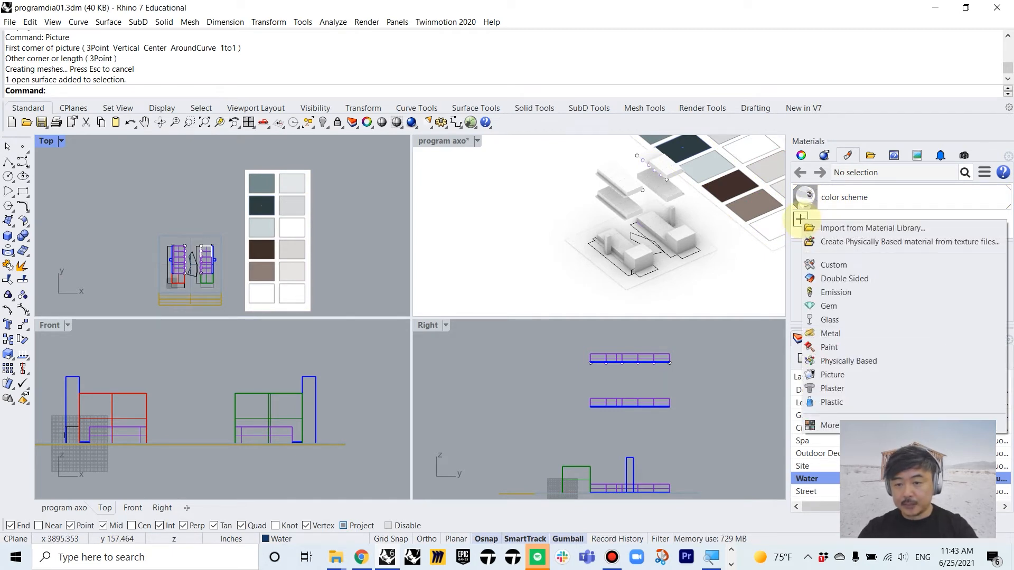
click(833, 264)
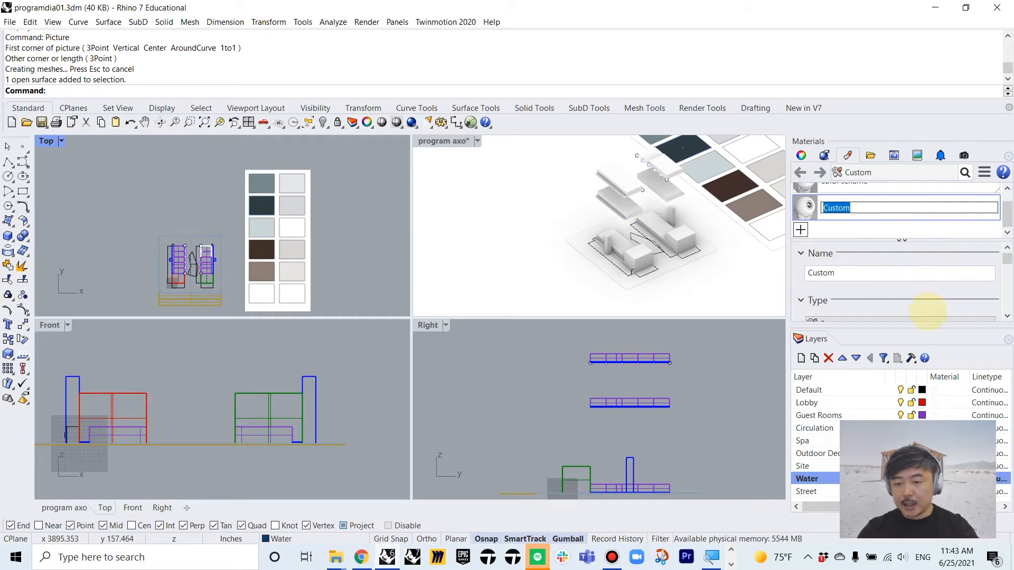
scroll(920, 303, down, 3)
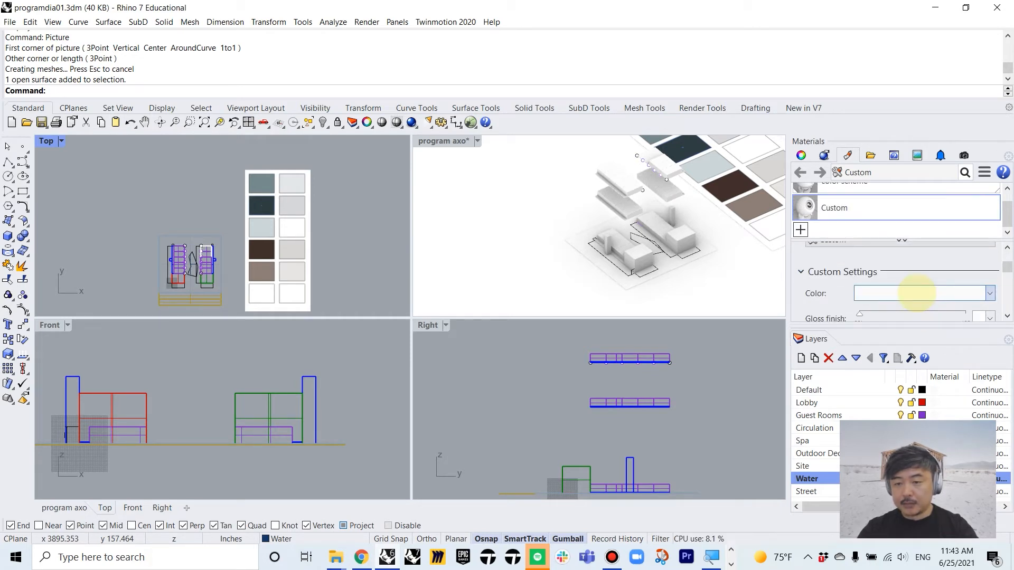
click(919, 294)
click(917, 264)
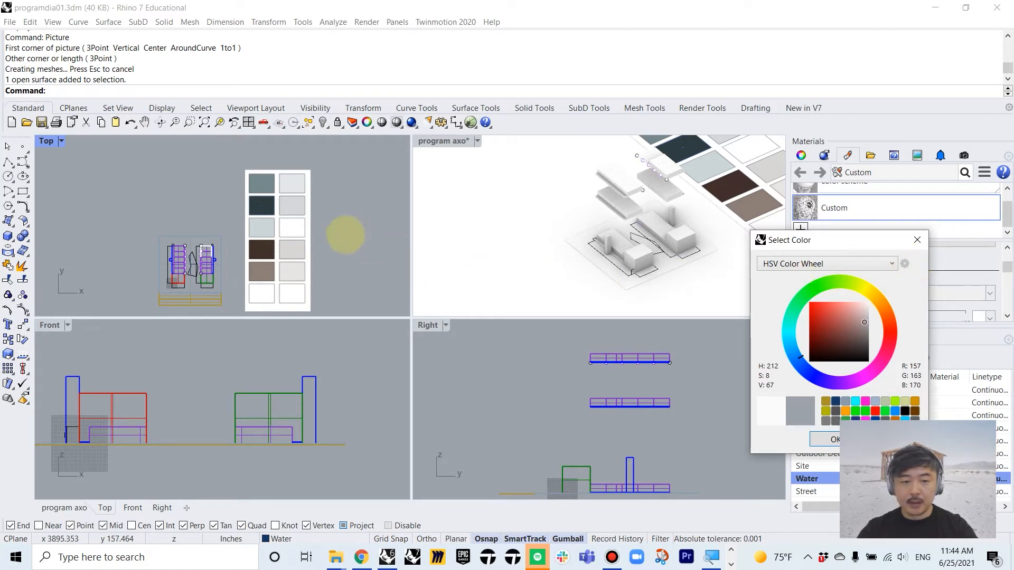
click(260, 186)
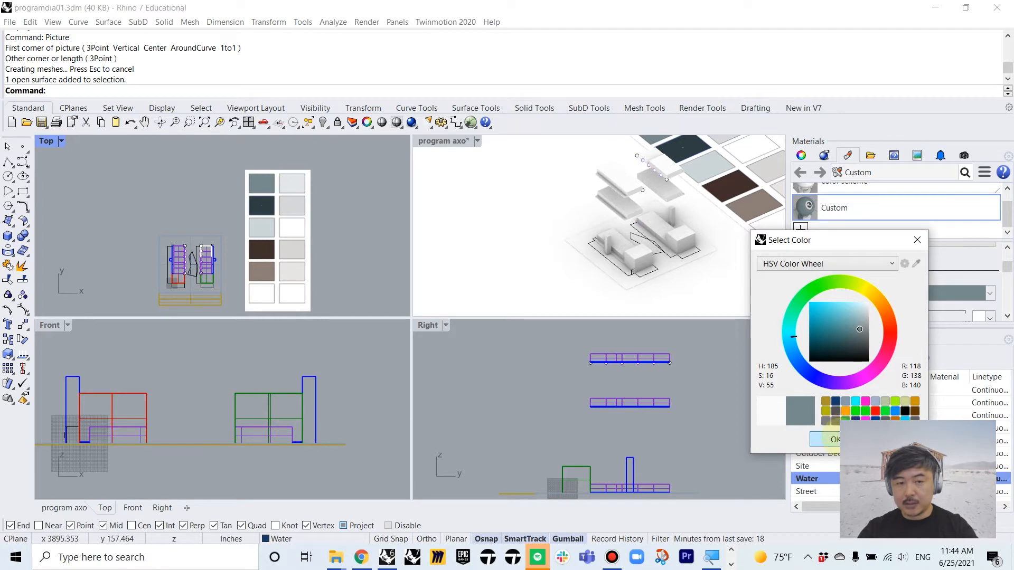
click(832, 440)
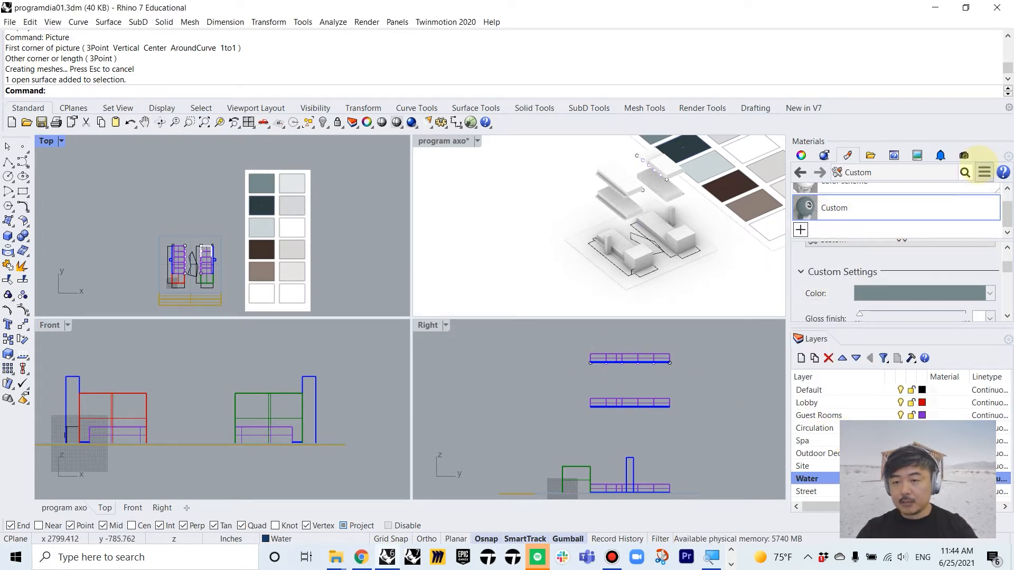
- Duplicate the slate grey-blue Custom material eight times
click(982, 170)
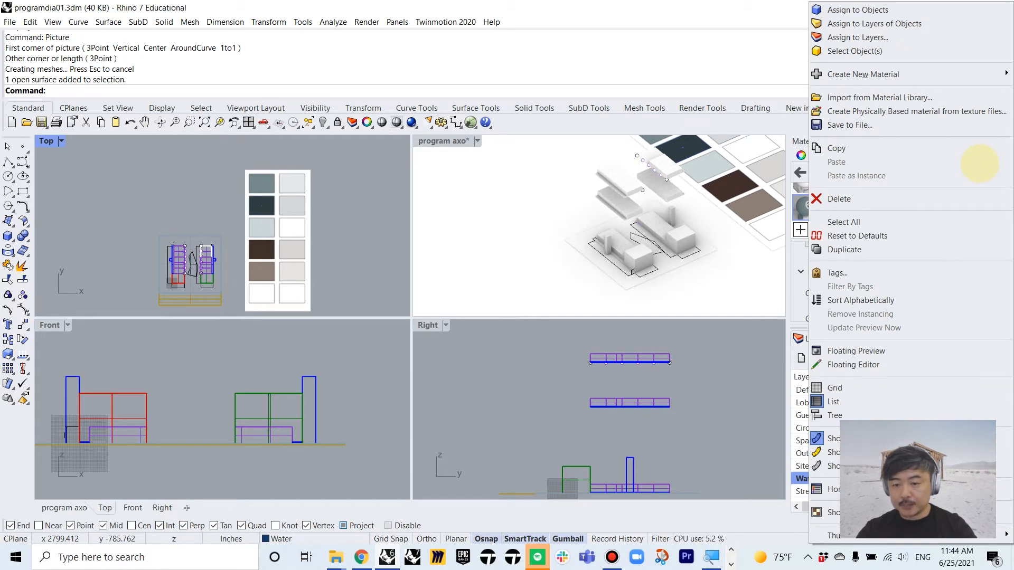
click(324, 209)
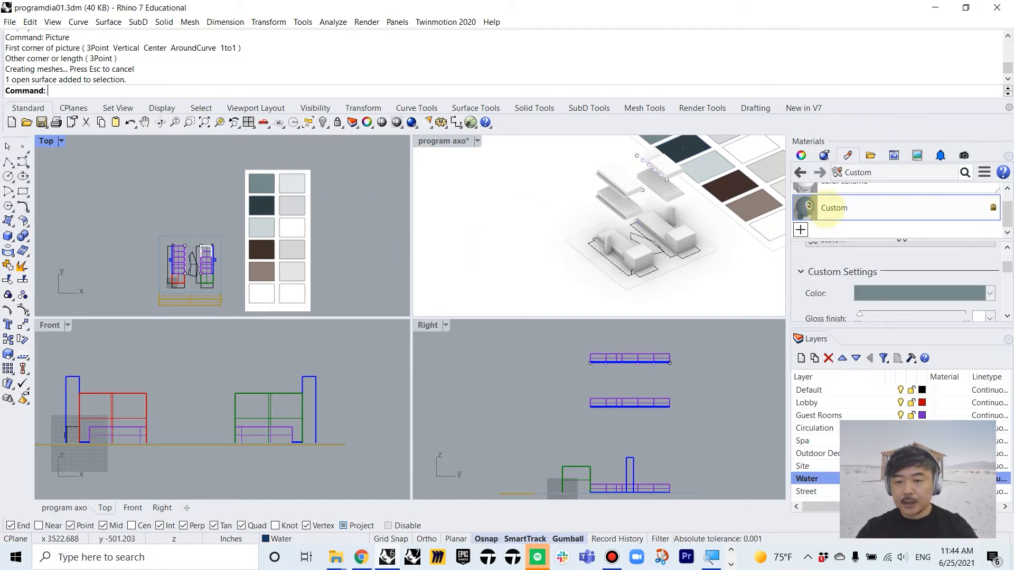
right_click(806, 207)
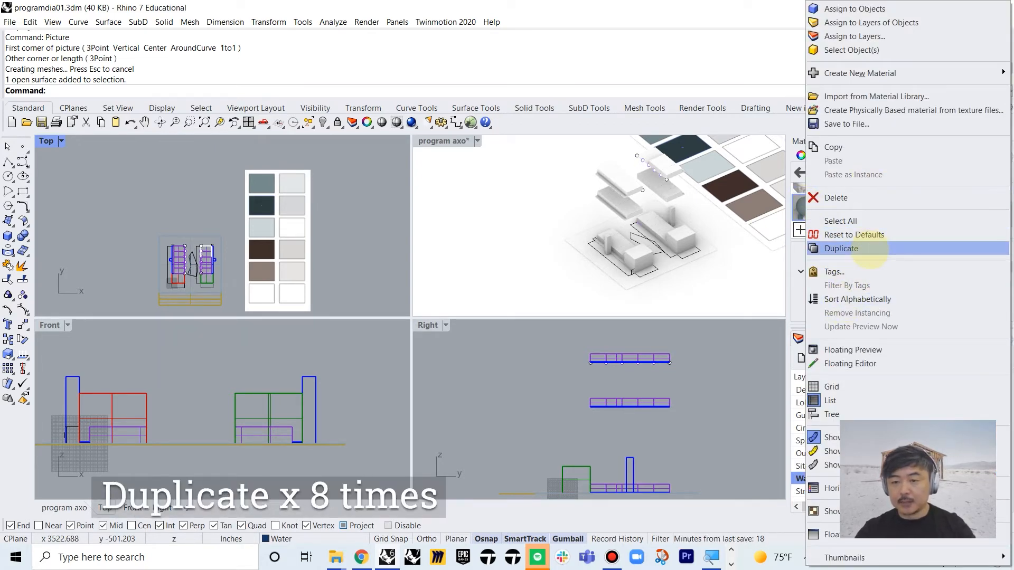
click(842, 248)
right_click(806, 207)
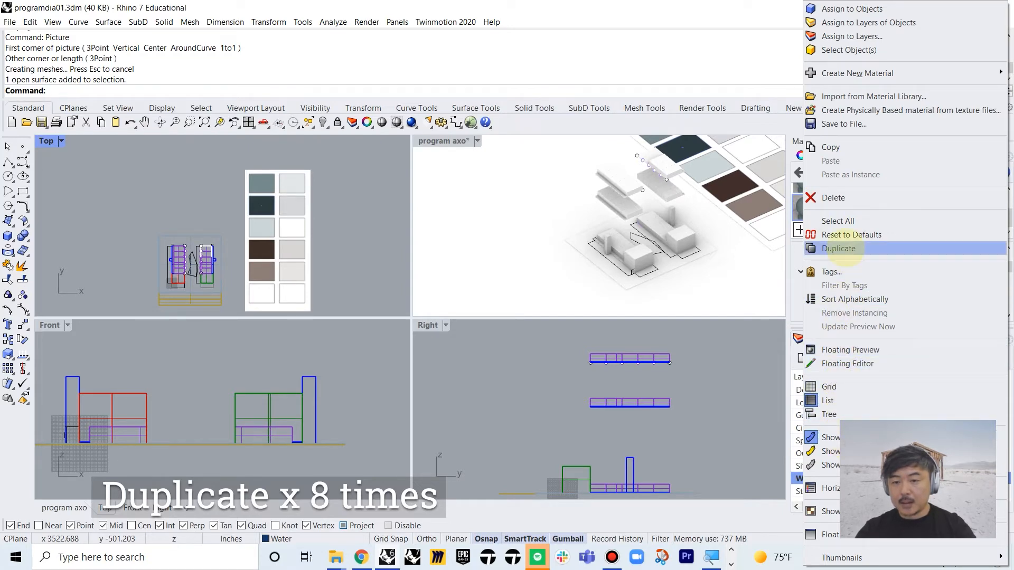
click(840, 248)
right_click(805, 207)
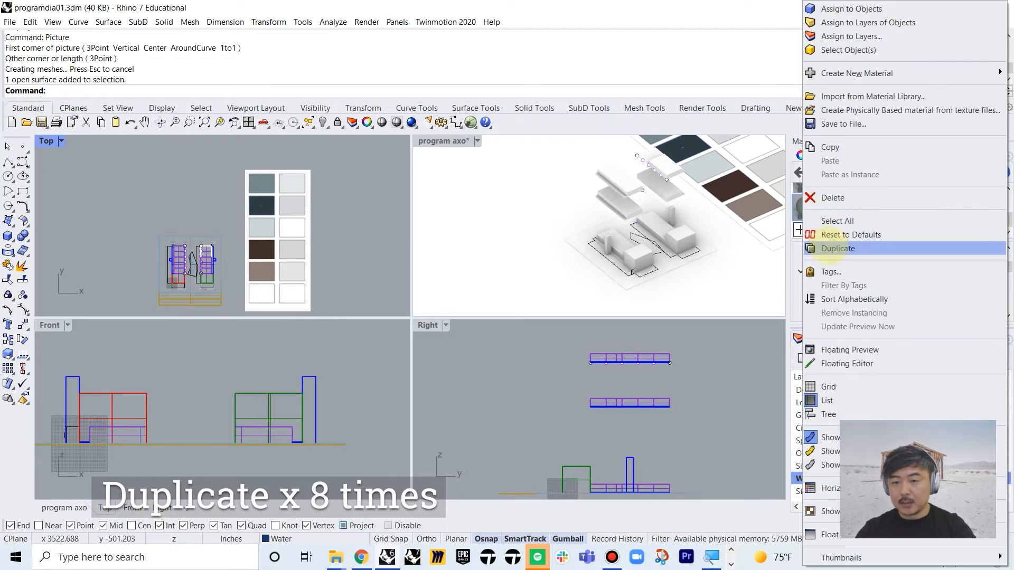
click(840, 248)
right_click(806, 207)
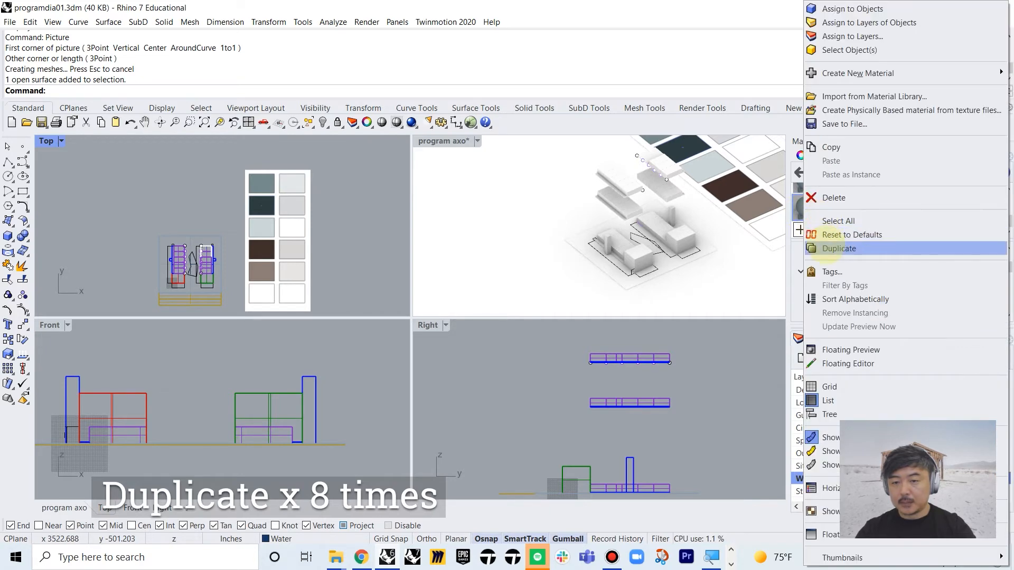
click(840, 248)
right_click(805, 207)
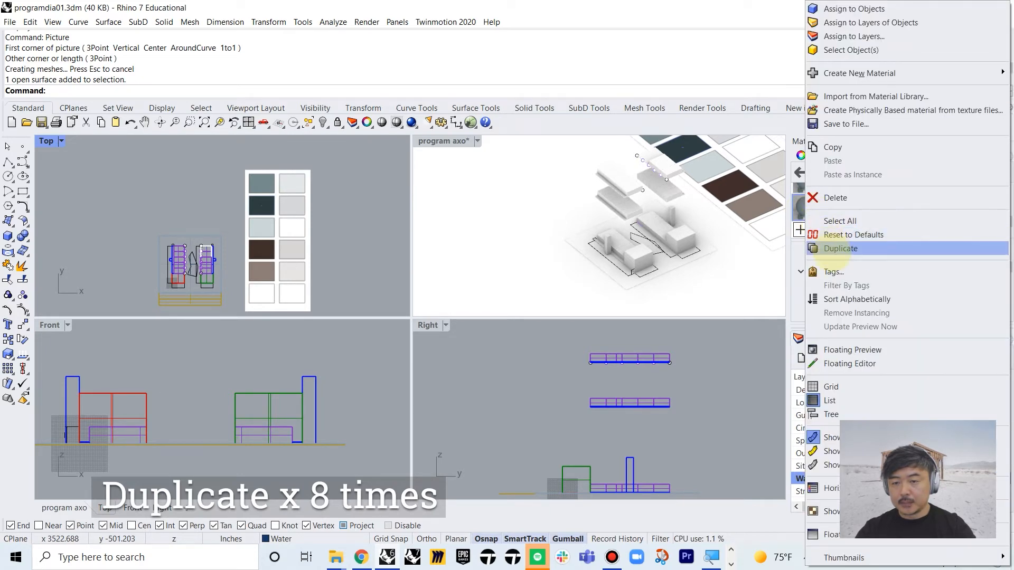
click(832, 250)
right_click(806, 207)
click(838, 248)
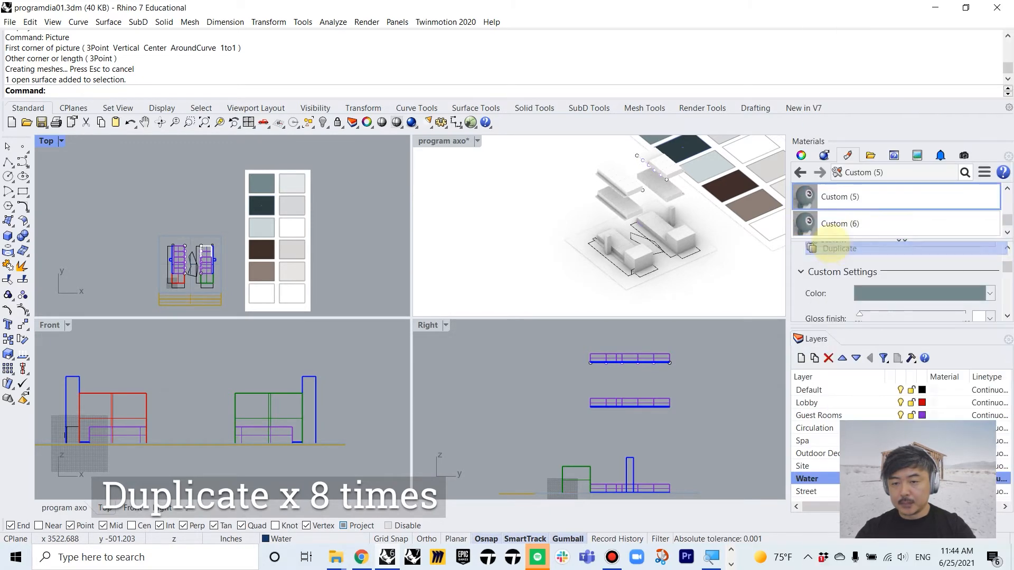
right_click(806, 207)
click(840, 249)
right_click(806, 208)
click(840, 248)
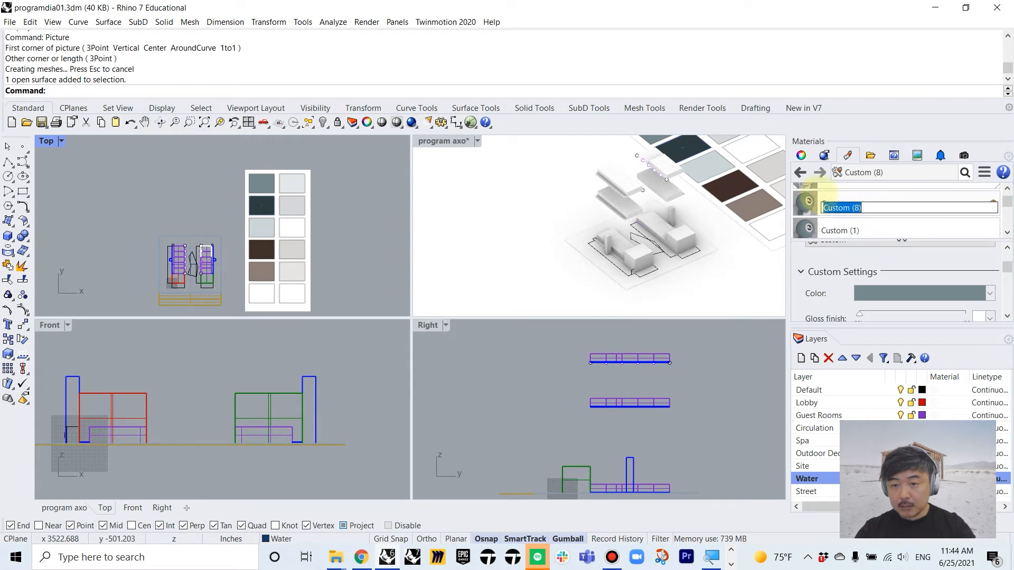
- Set the colour of material Custom (1) to the dark teal swatch by sampling it from the colour scheme image
click(810, 193)
key(Down)
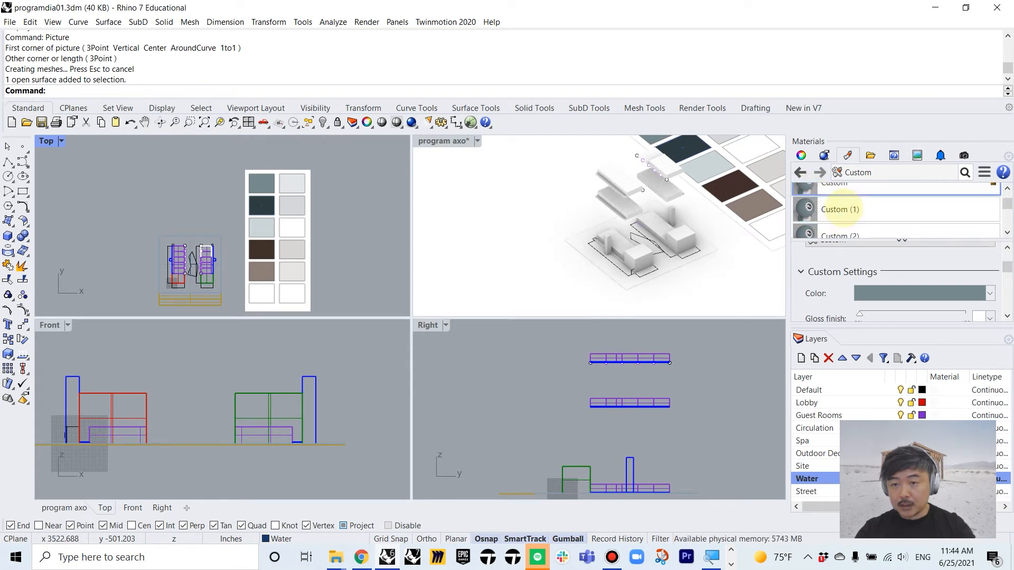
click(890, 294)
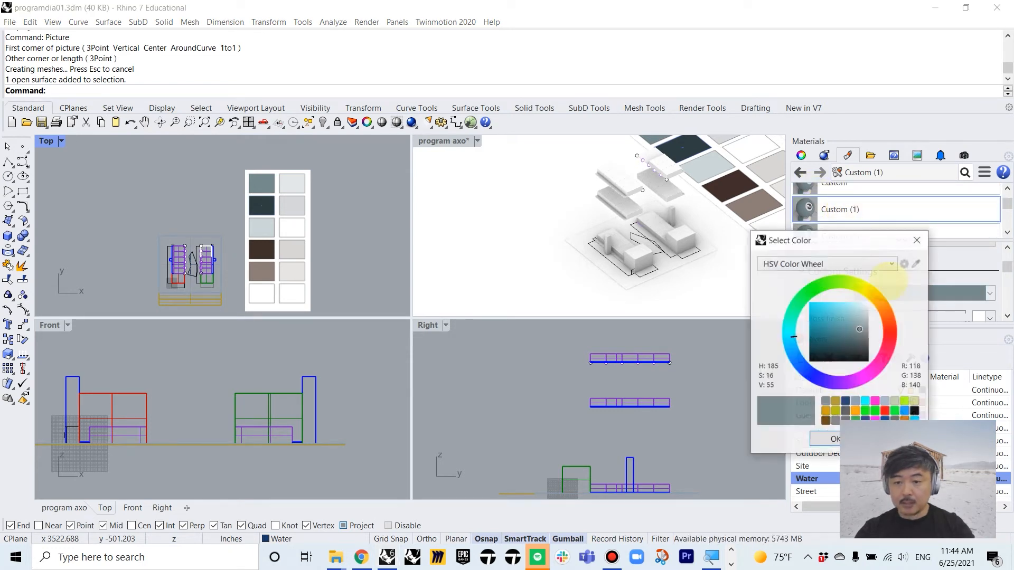
click(916, 263)
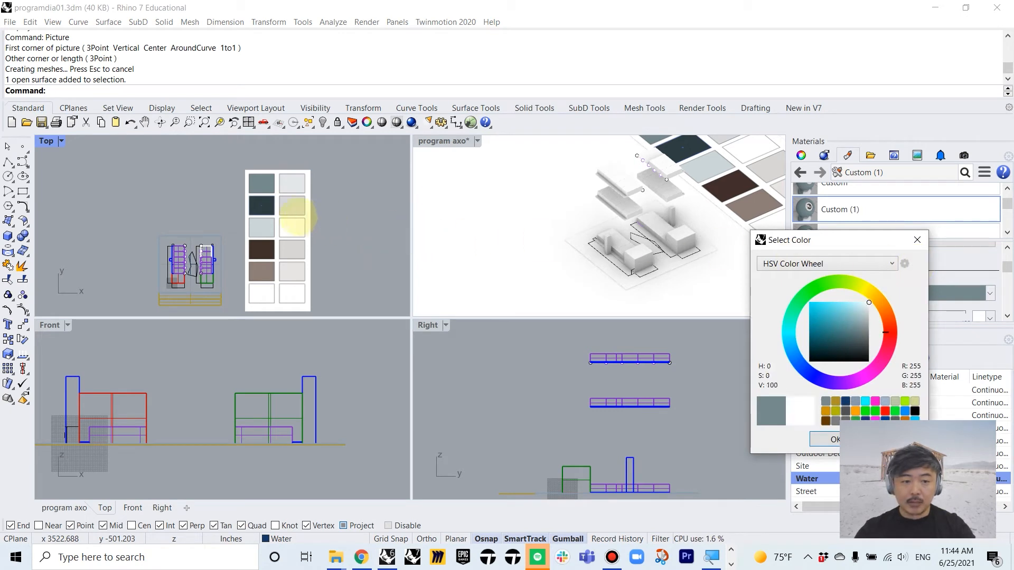
click(262, 205)
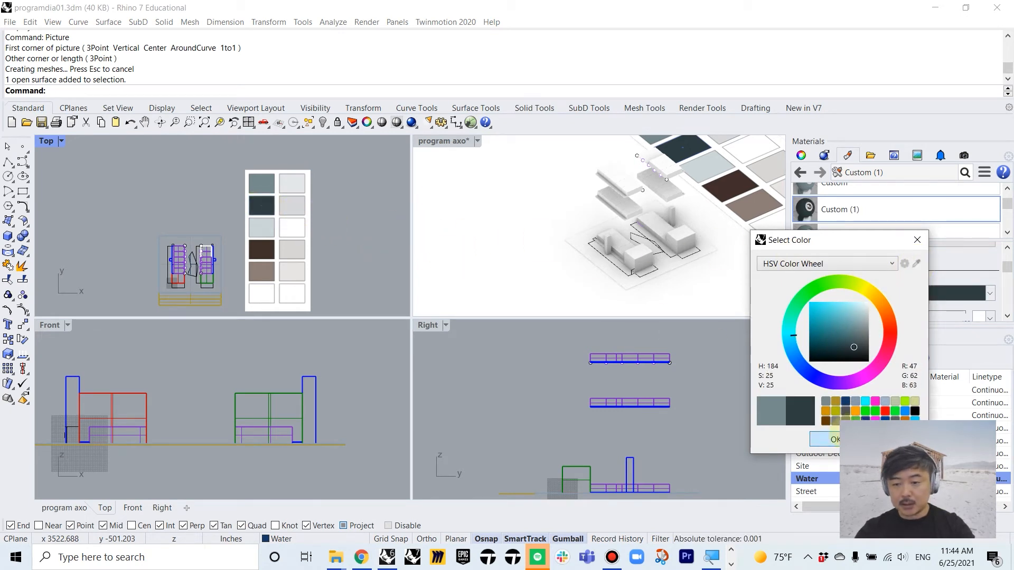
click(833, 439)
- Set the colour of material Custom (2) to the pale blue-grey swatch sampled from the colour scheme image
click(862, 235)
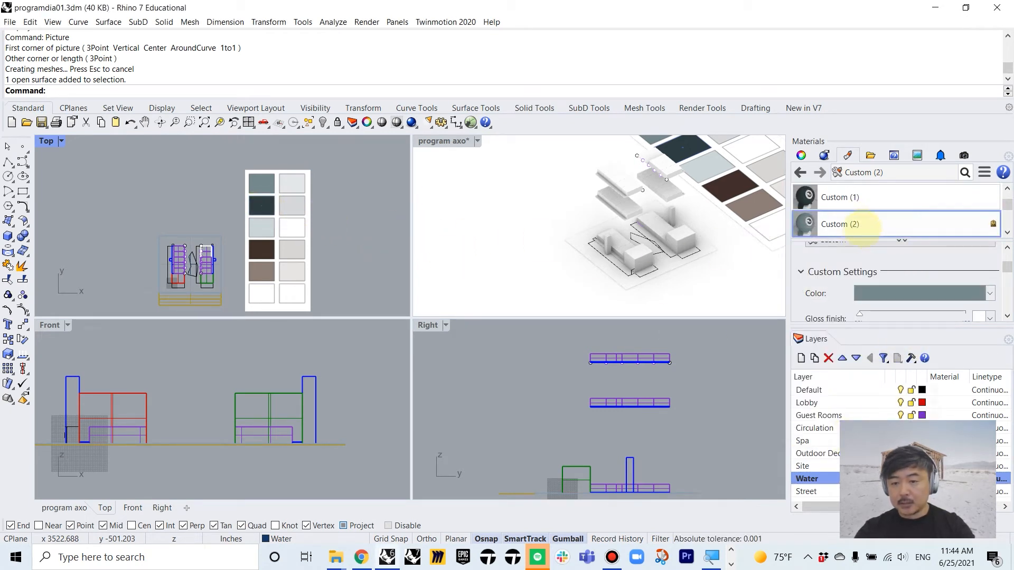
click(977, 293)
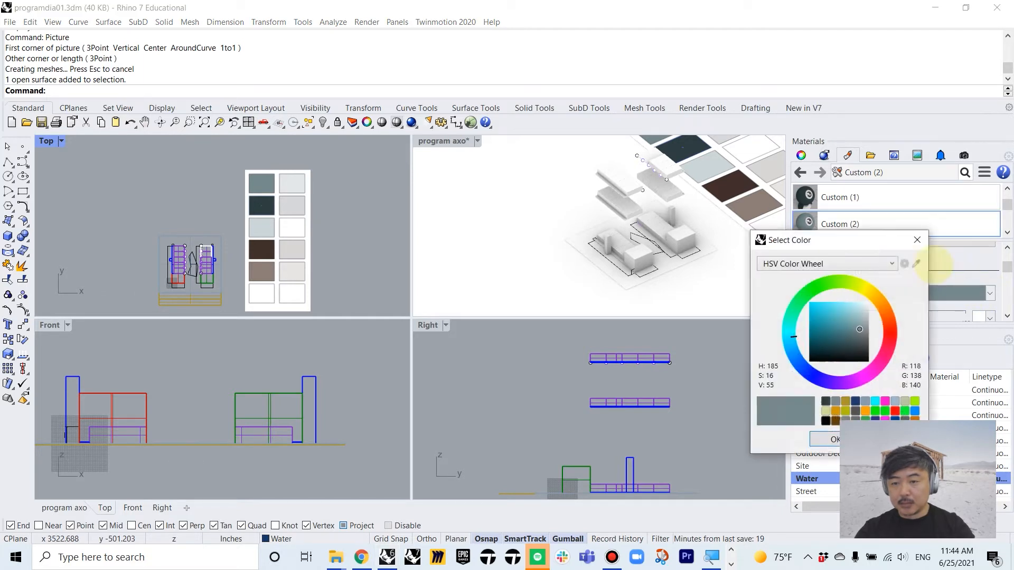
click(916, 263)
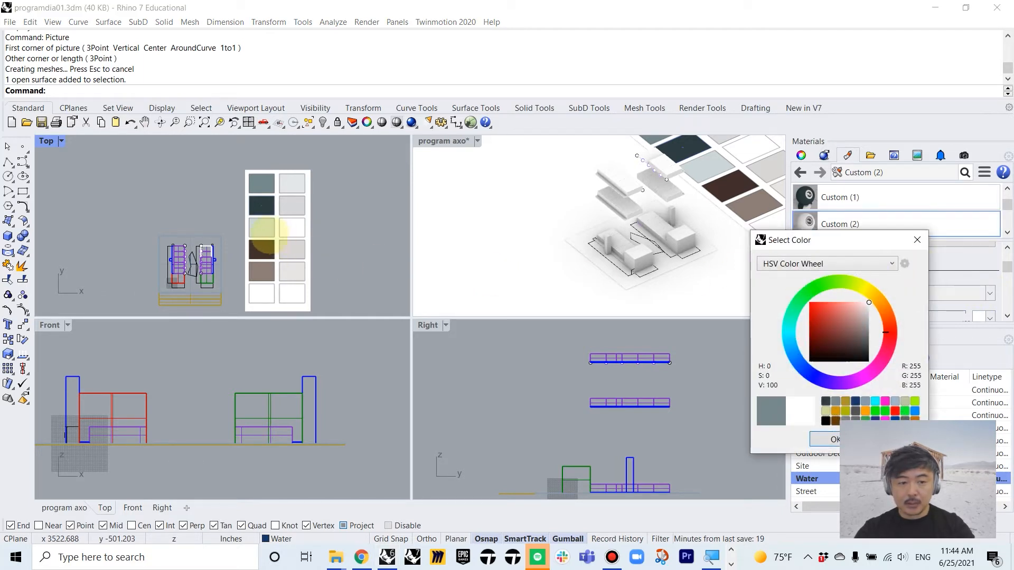
click(261, 227)
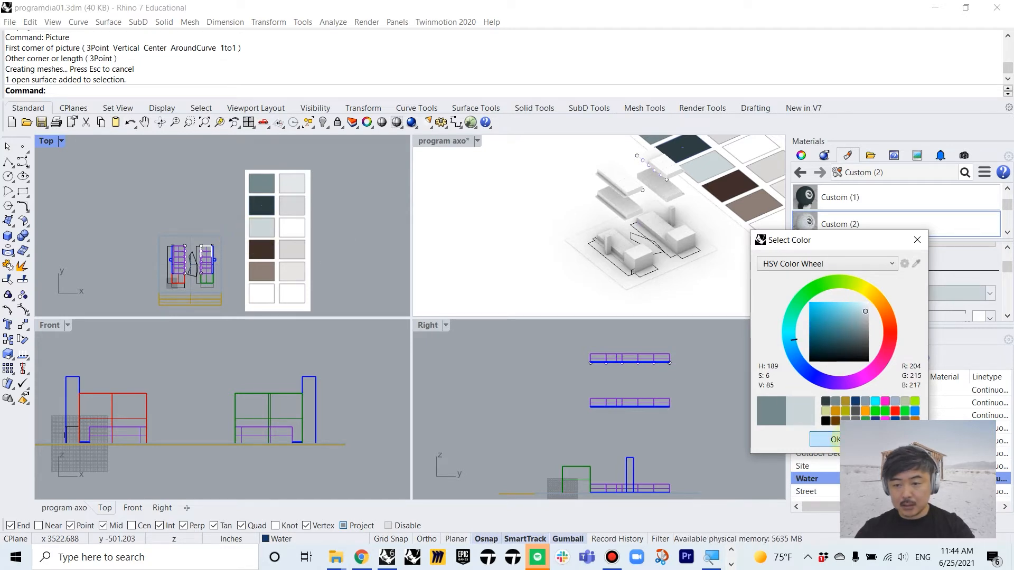
click(851, 440)
- Set the colour of material Custom (3) to the dark brown swatch sampled from the colour scheme image
scroll(871, 222, down, 1)
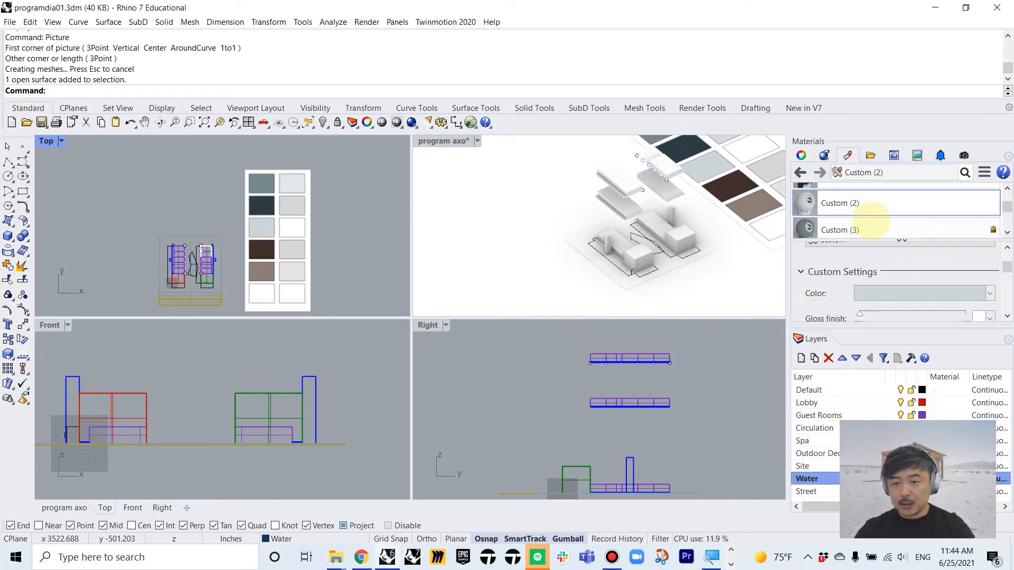
click(869, 223)
click(925, 292)
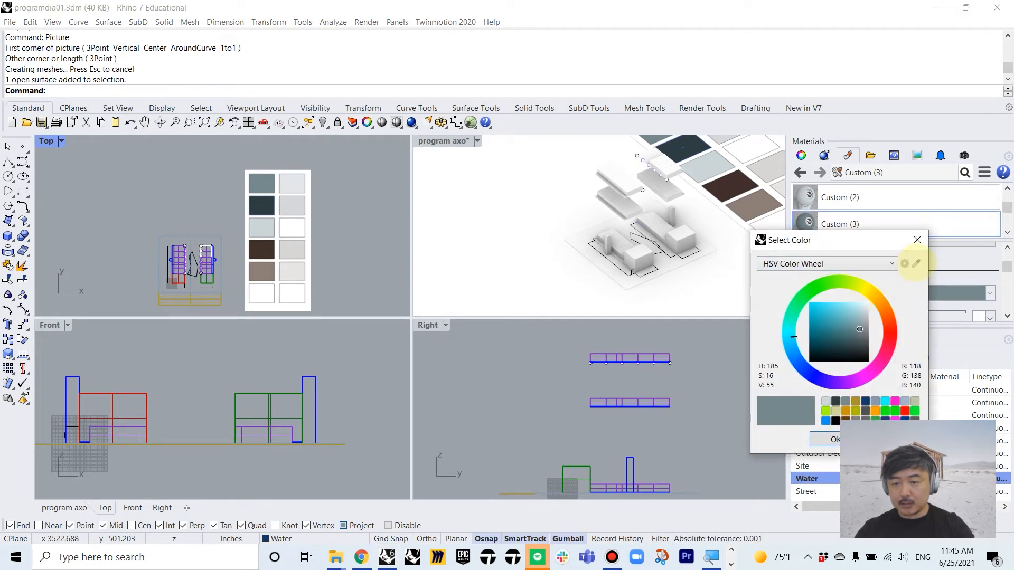
click(917, 263)
click(267, 249)
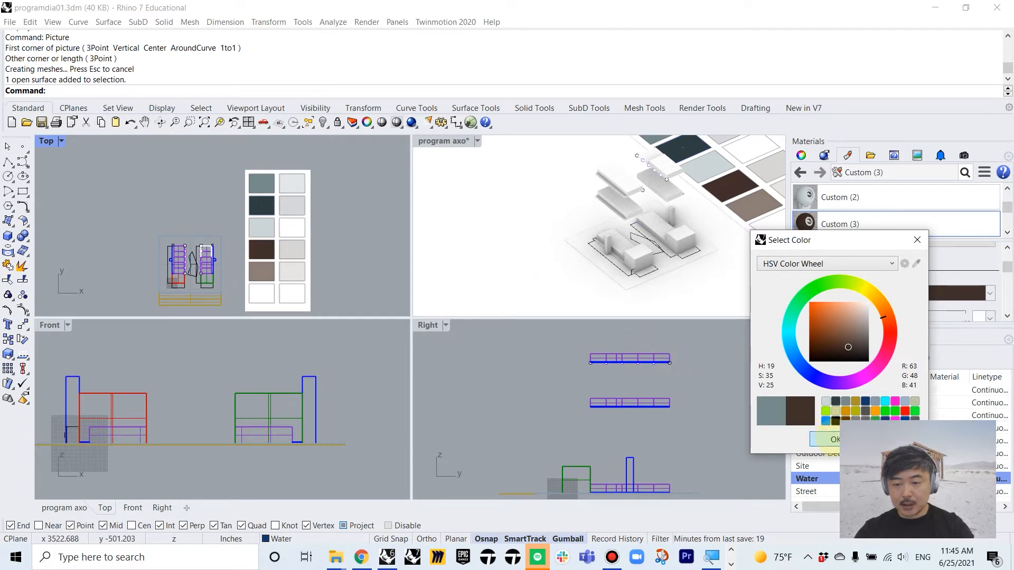
click(829, 440)
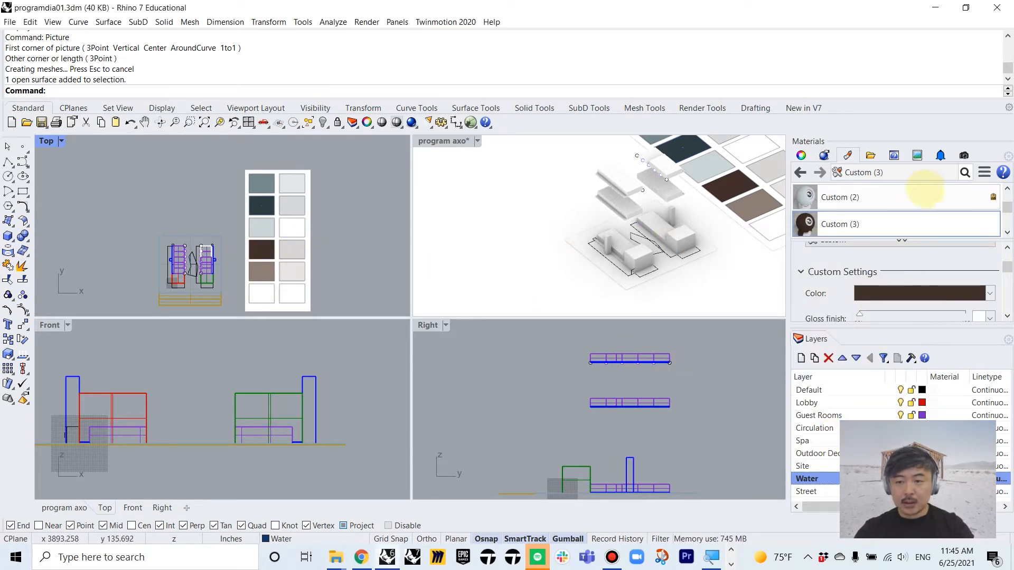
- Set the colour of material Custom (4) to the taupe swatch sampled from the colour scheme image
scroll(938, 212, down, 1)
click(894, 230)
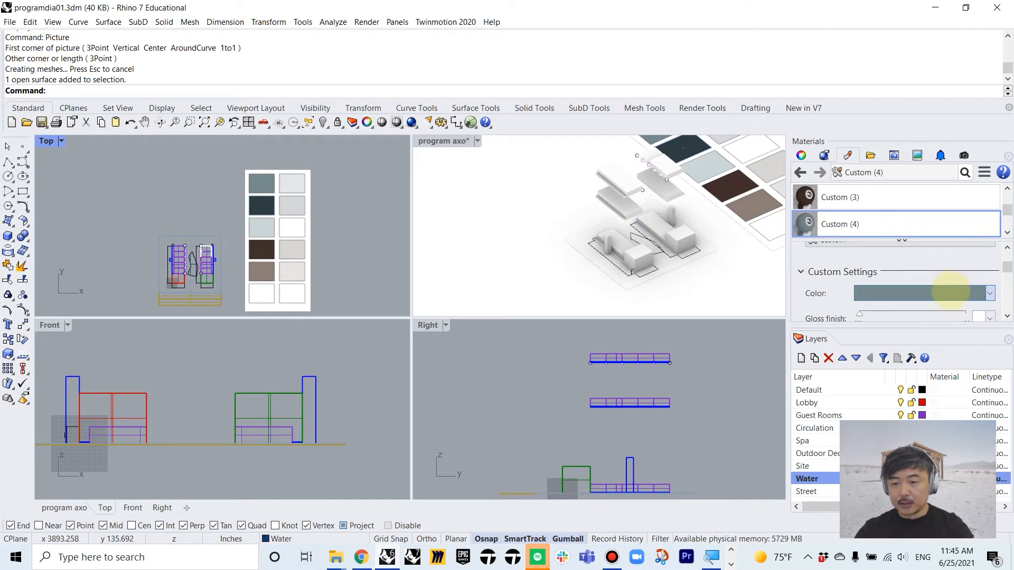
click(951, 291)
click(916, 263)
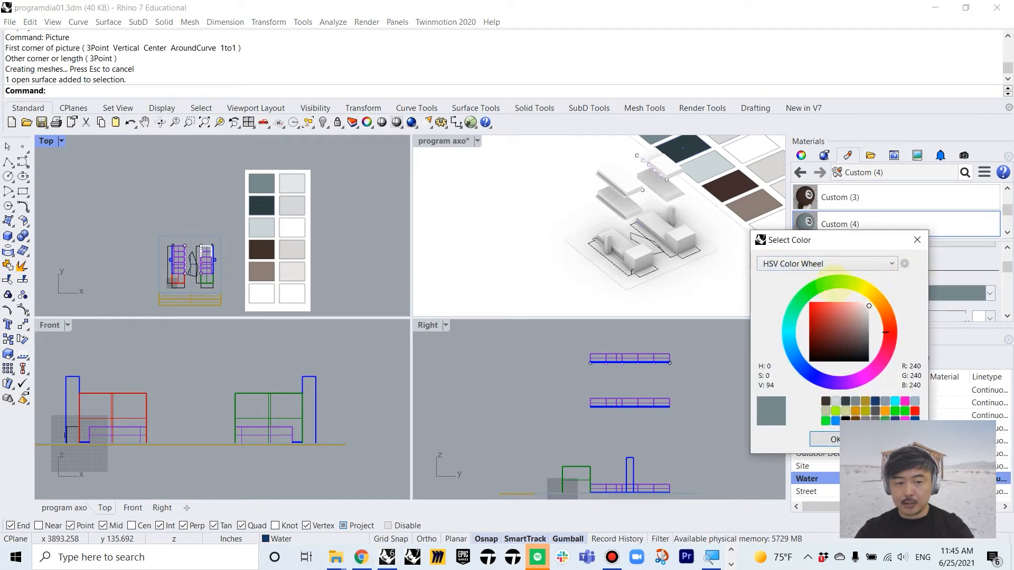
click(262, 272)
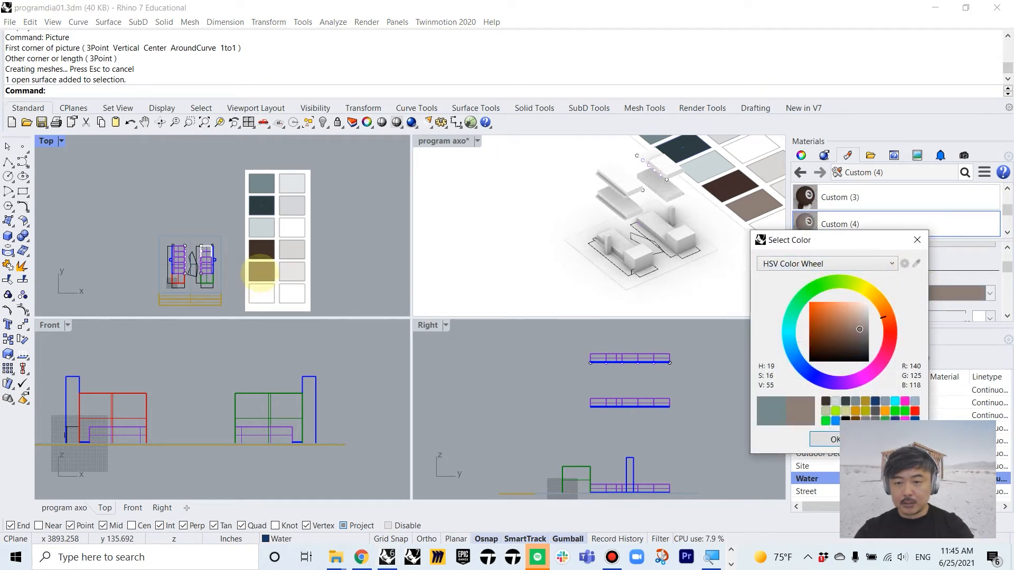
click(834, 440)
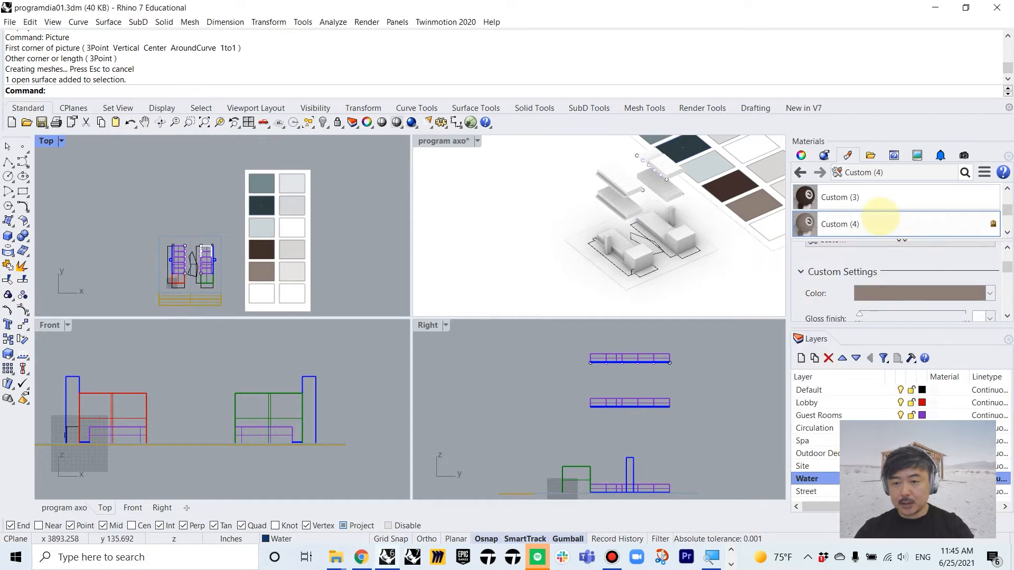
- Set the colour of material Custom (5) to the very light grey first swatch of the image's second column by sampling it
scroll(877, 225, down, 1)
click(873, 230)
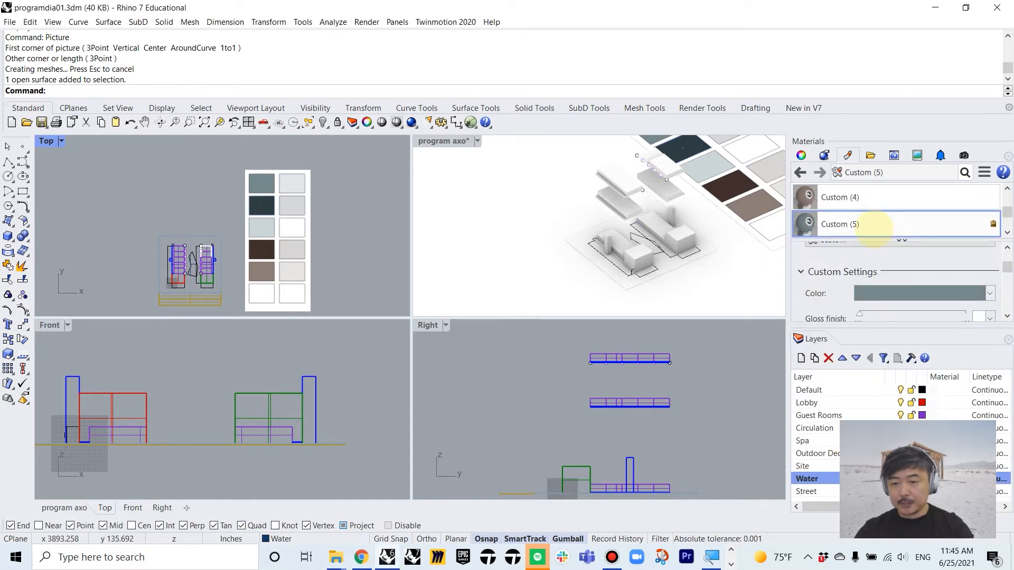
right_click(875, 229)
click(798, 224)
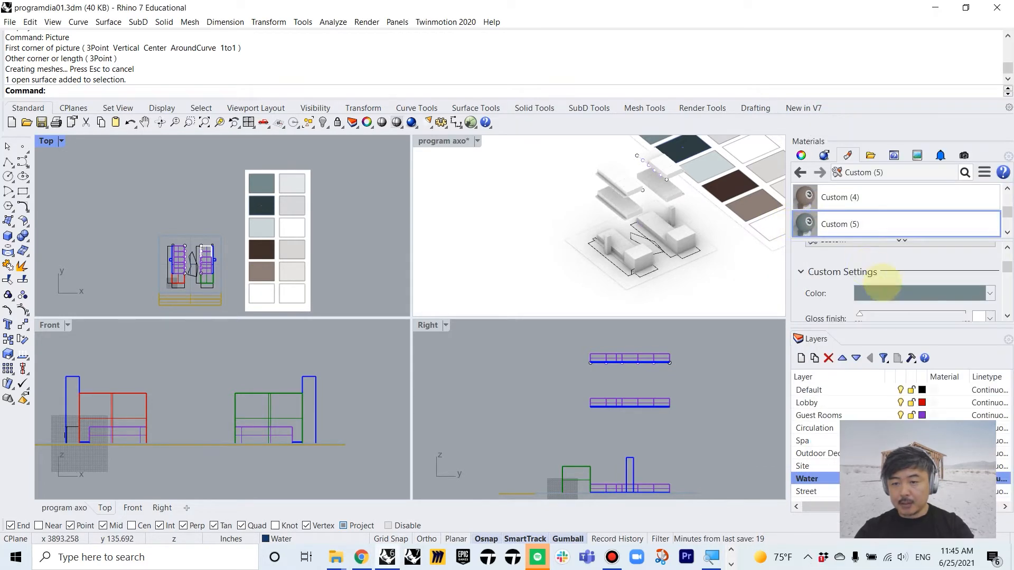
click(897, 293)
click(917, 263)
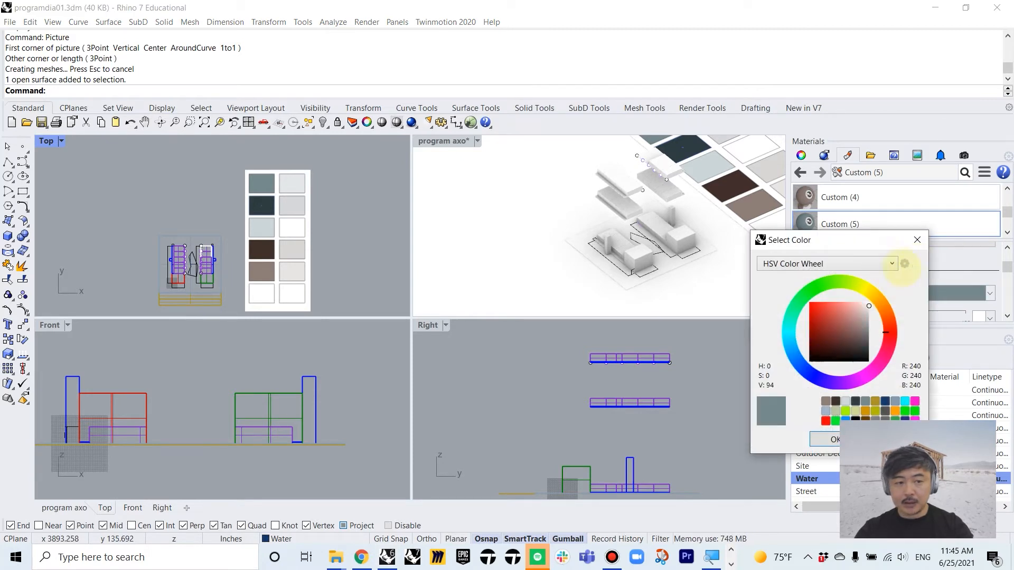
click(265, 294)
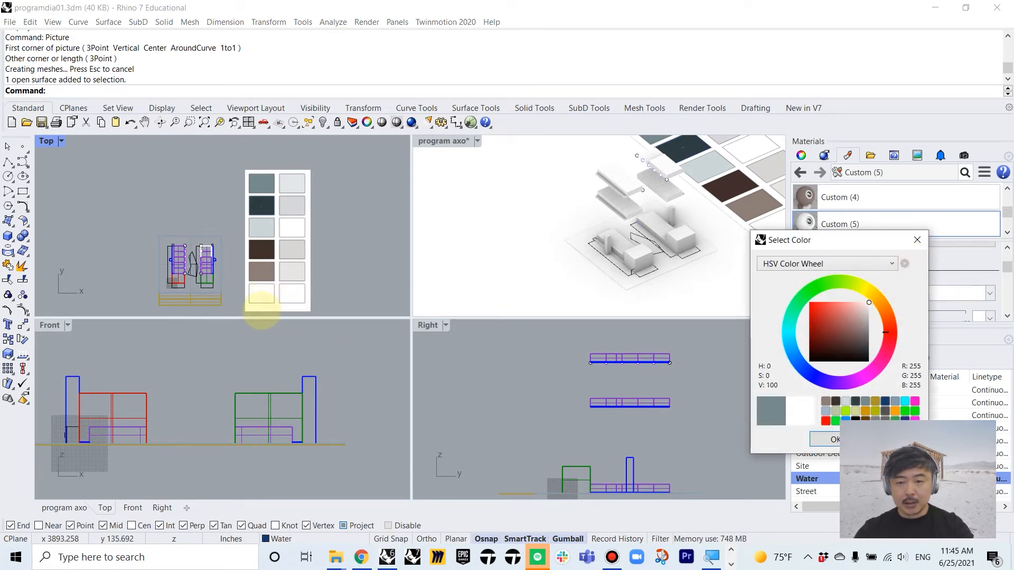
click(292, 185)
click(296, 180)
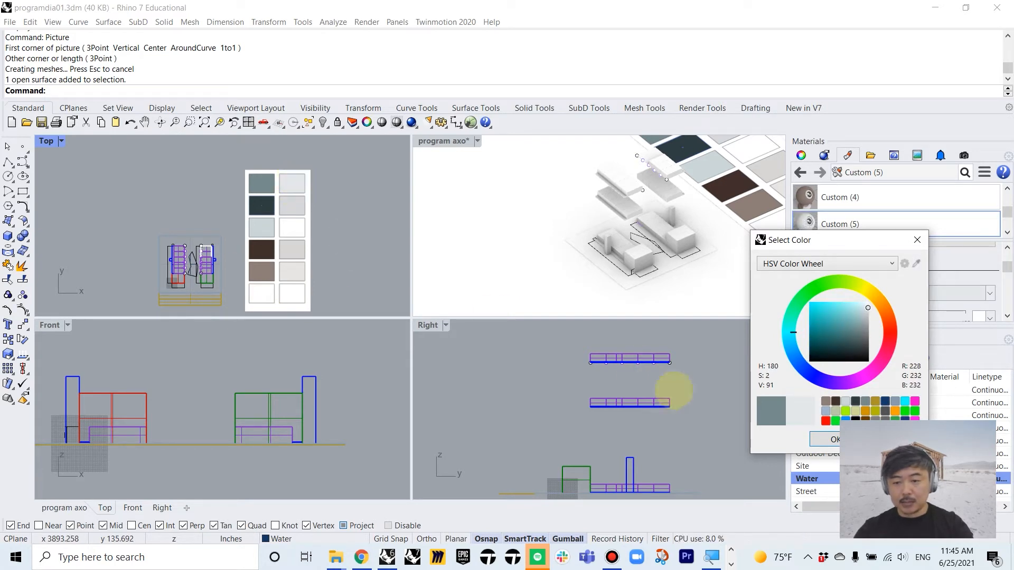
click(832, 440)
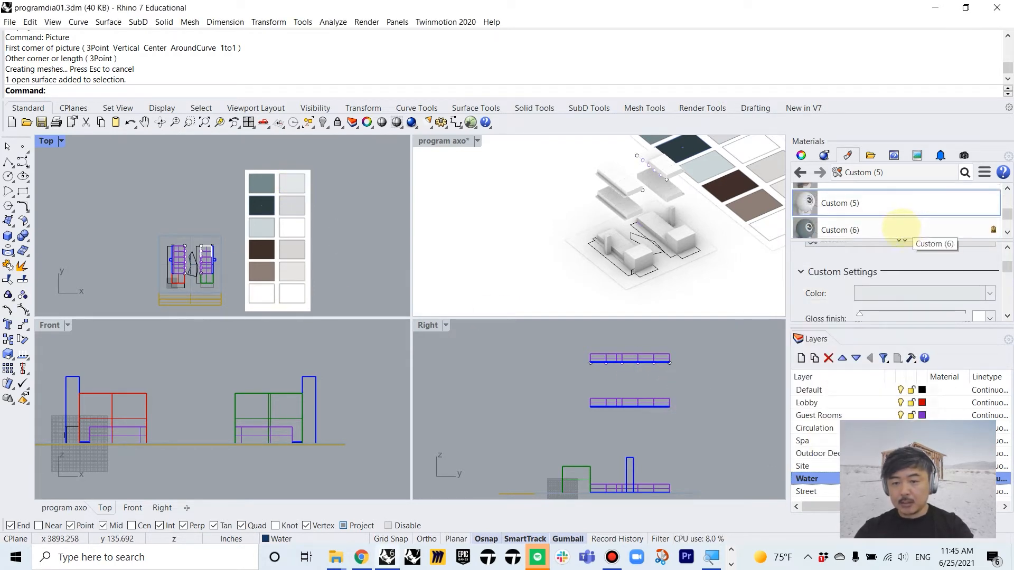
- Open the colour of material Custom (6) for editing
click(958, 294)
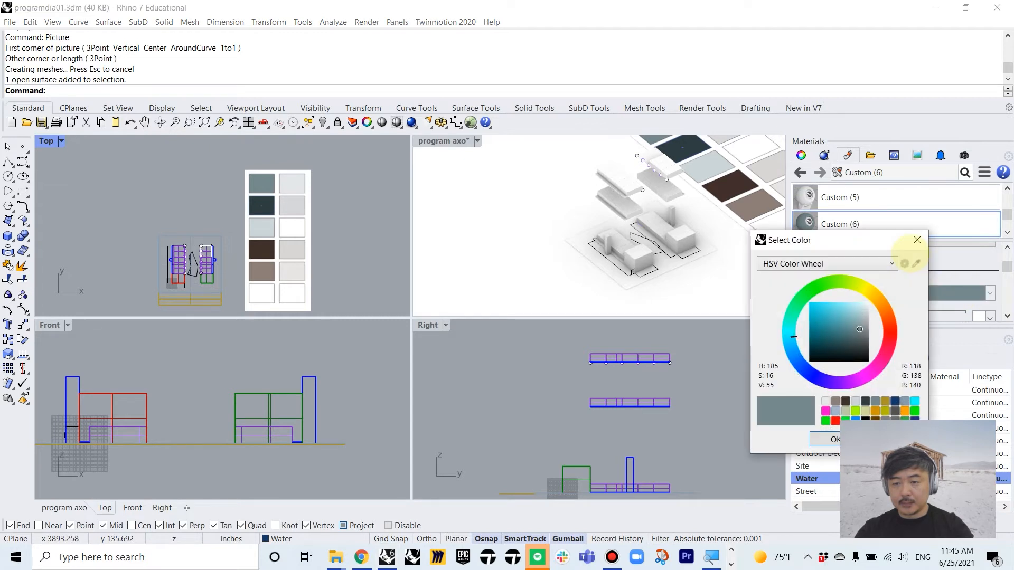
- Sample the Custom (6) material's color from the palette picture's warm light grey swatch in the second column, fourth row
click(917, 263)
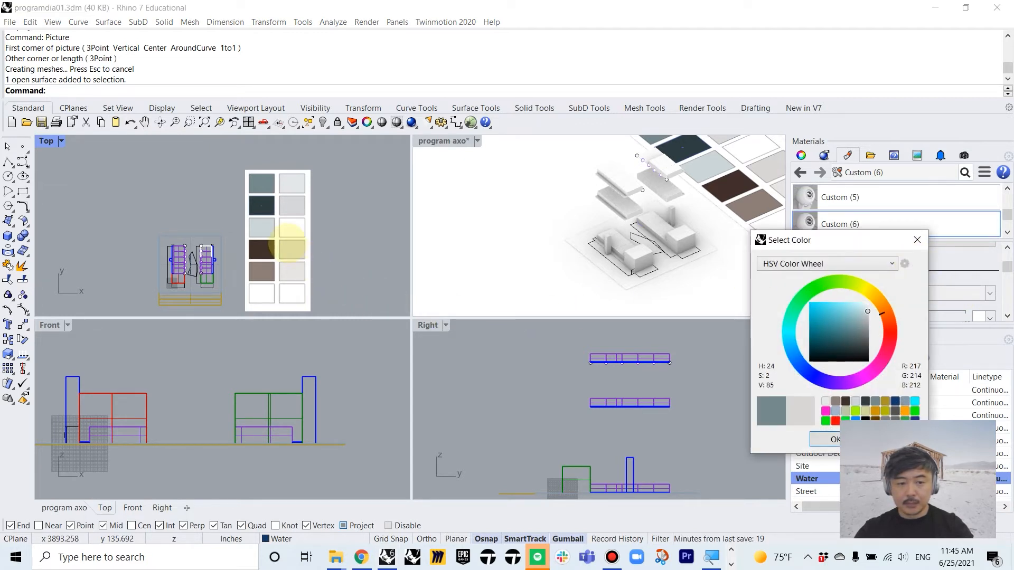
click(290, 249)
click(830, 440)
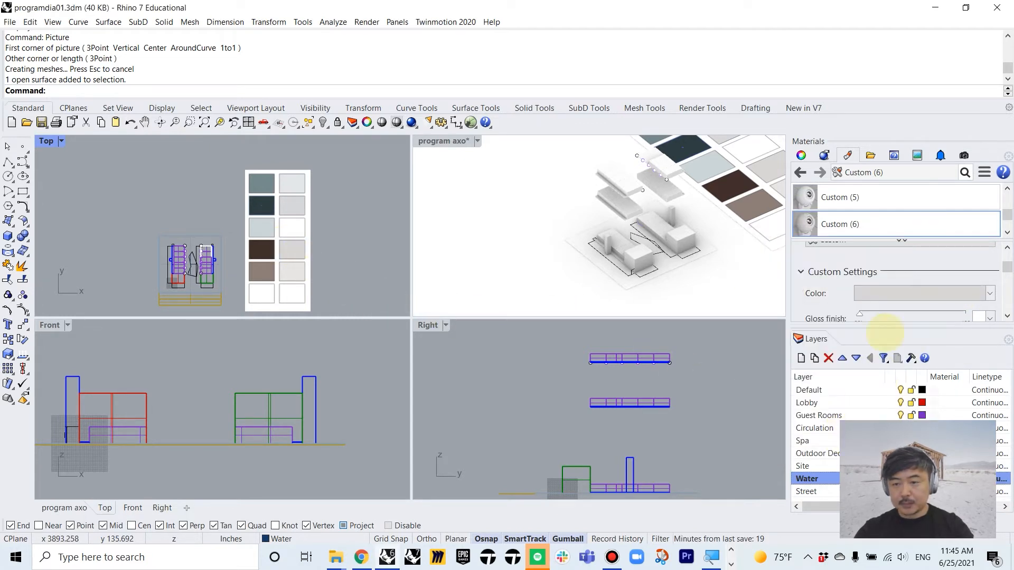
- Add another custom material after Custom (6) and sample its color from the palette's white swatch in the second column, third row
scroll(886, 211, down, 1)
click(939, 227)
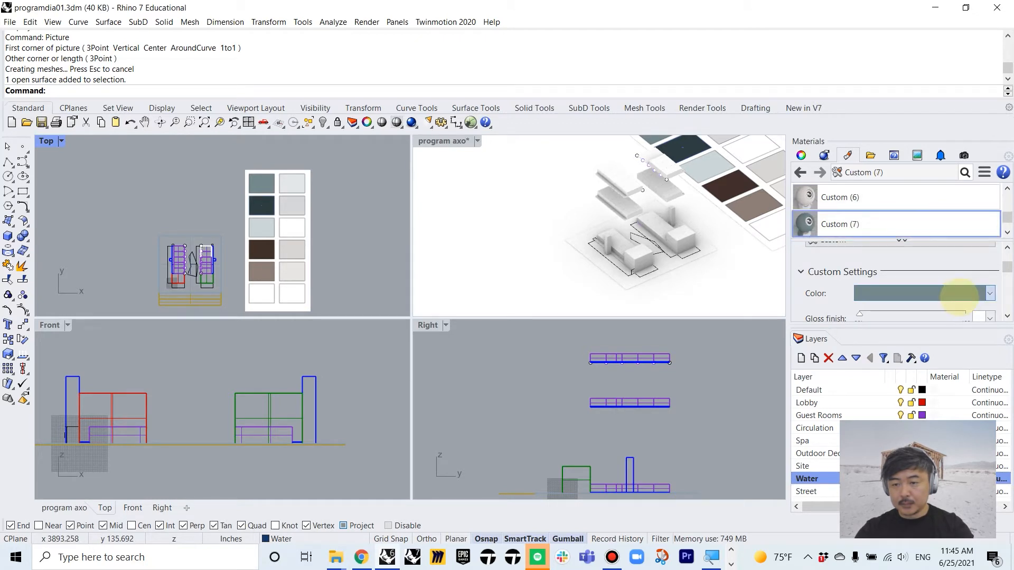
click(958, 292)
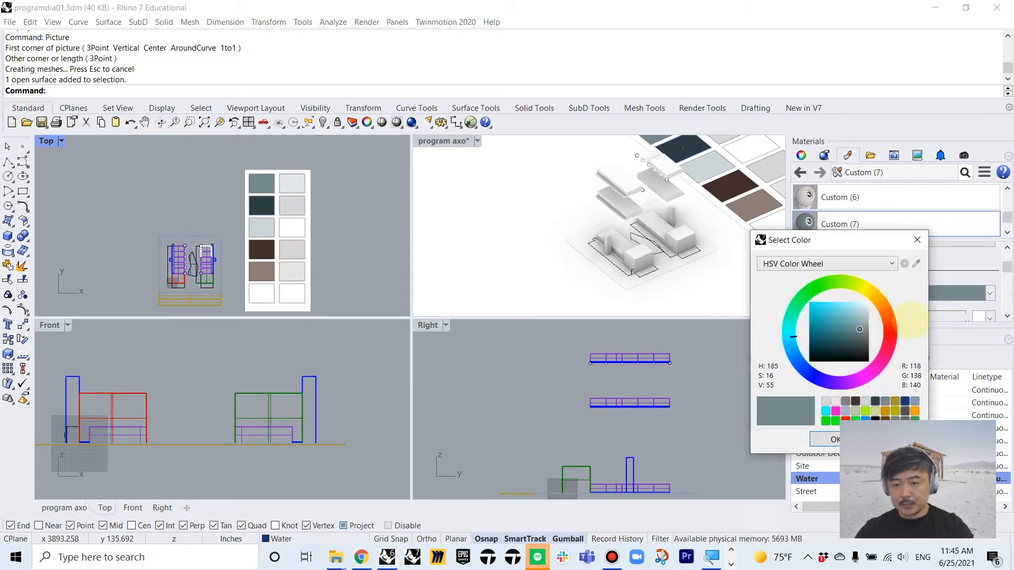
click(917, 263)
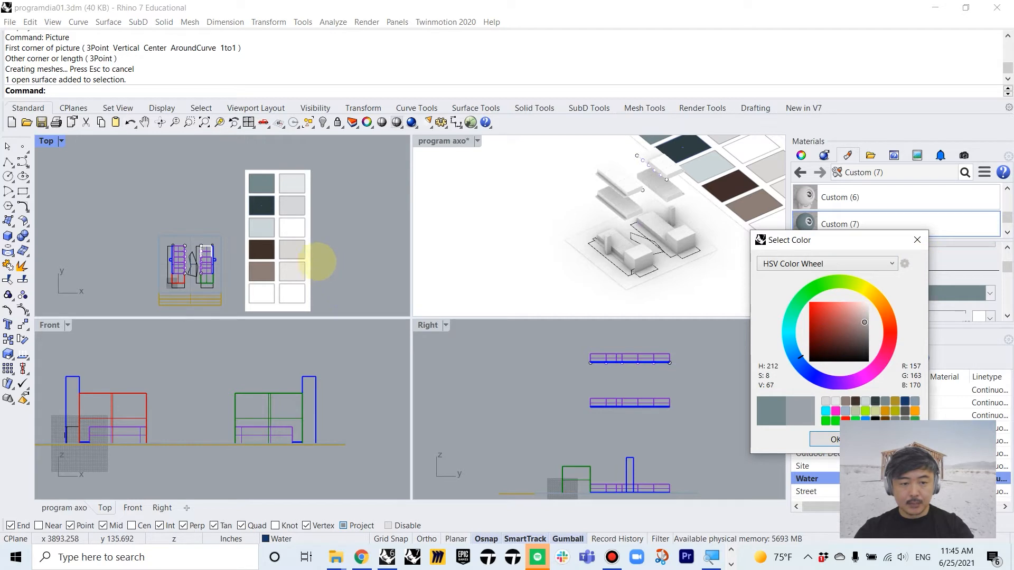
click(290, 226)
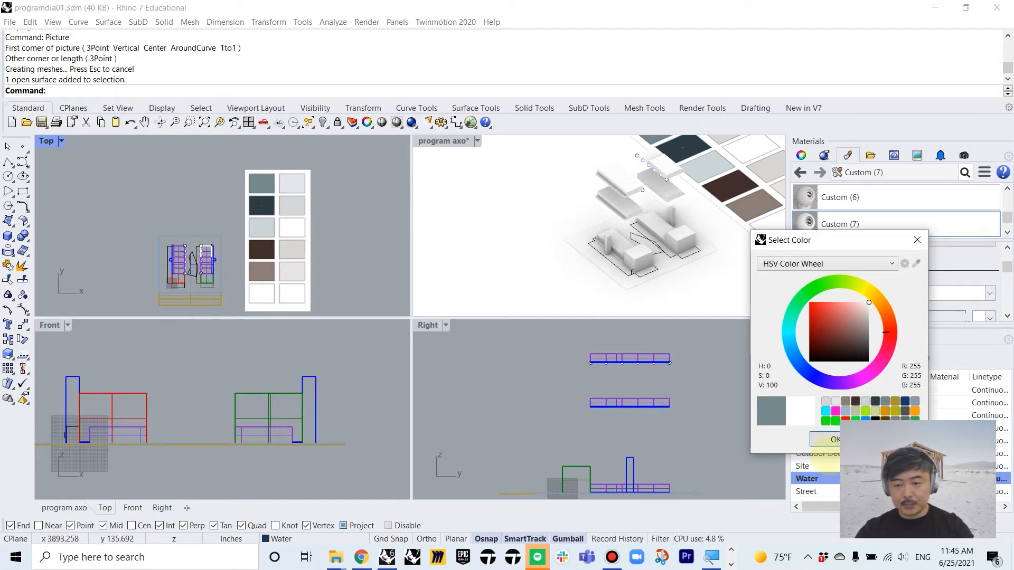
click(833, 439)
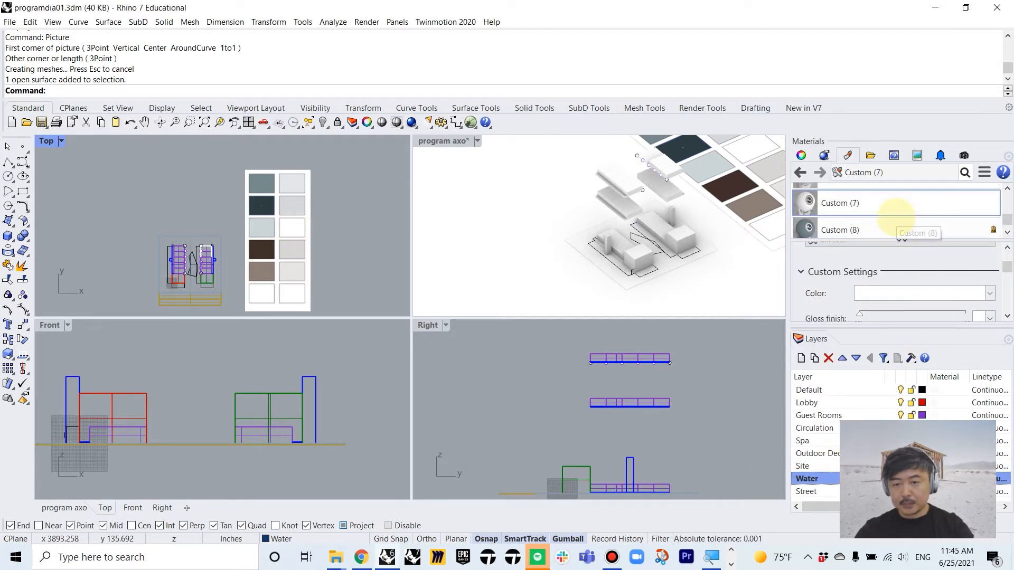
- Set the Custom (8) material's color to light grey (R 213, G 216, B 217) sampled from the palette picture
click(901, 230)
click(959, 293)
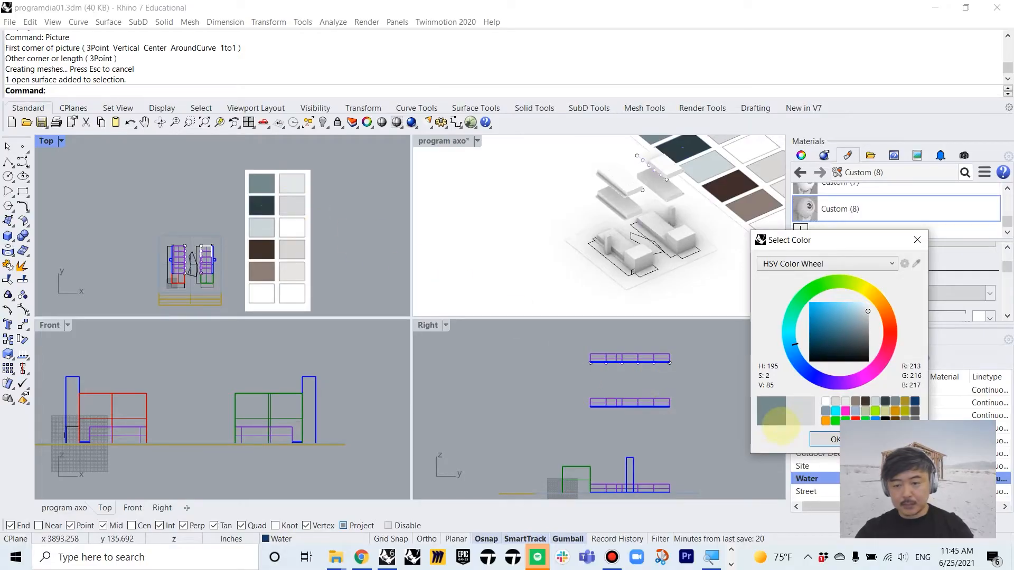
key(Return)
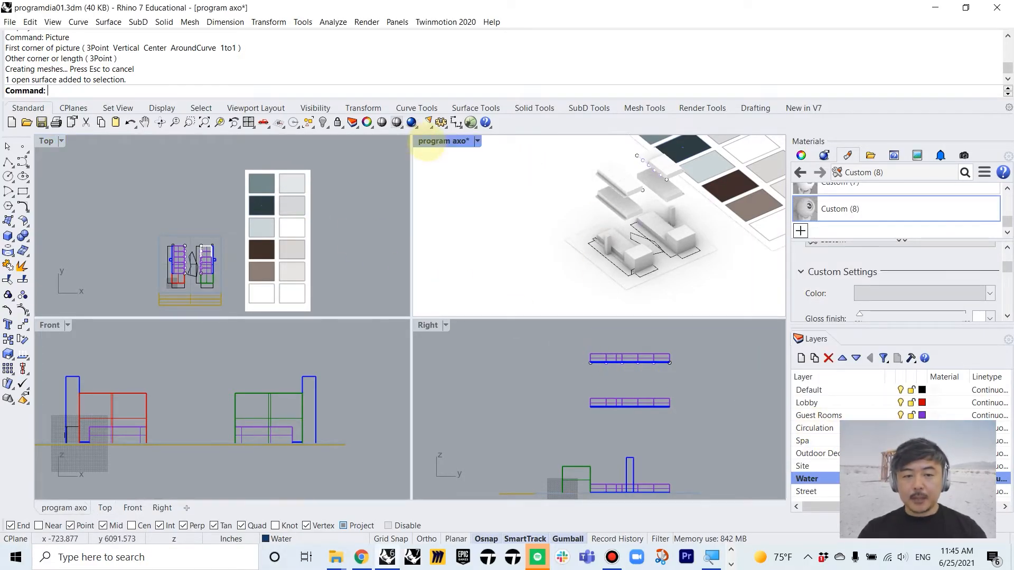
- Maximize the program axo viewport and hide the color palette picture
double_click(442, 141)
click(721, 243)
text(Hi)
key(Return)
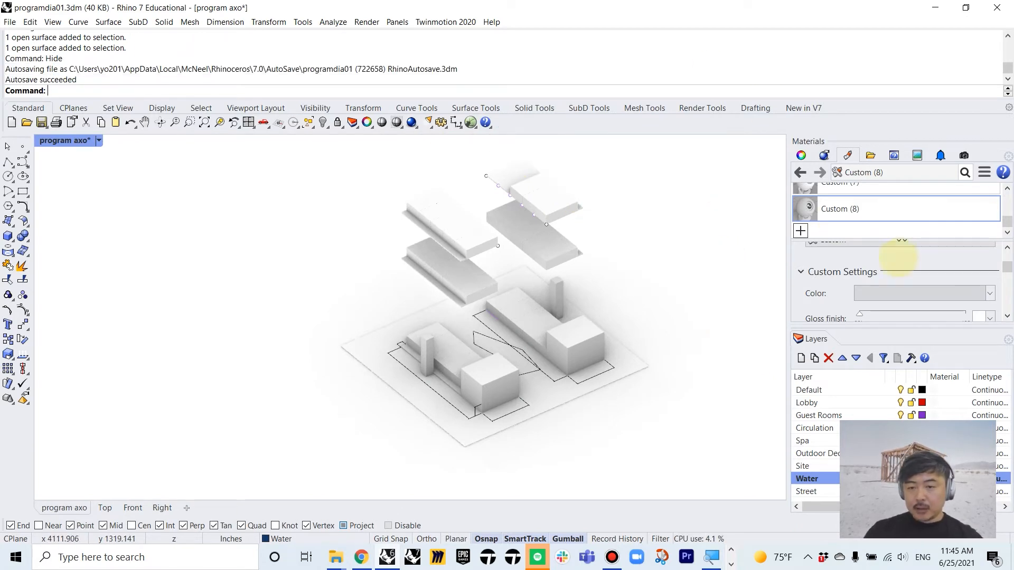
- Assign the pale blue-grey Custom (2) material to the Water layer
scroll(911, 211, up, 2)
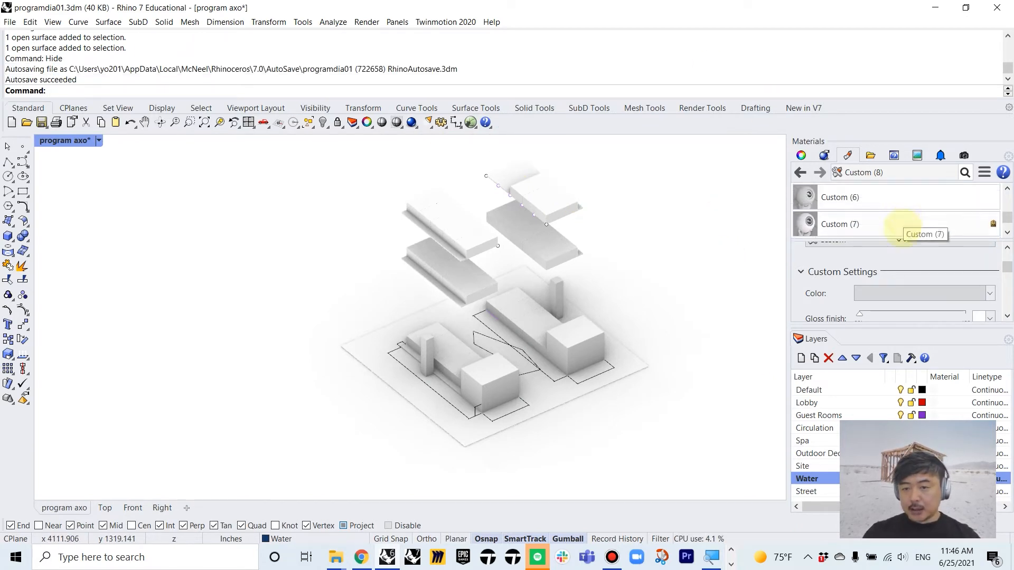
scroll(913, 232, up, 6)
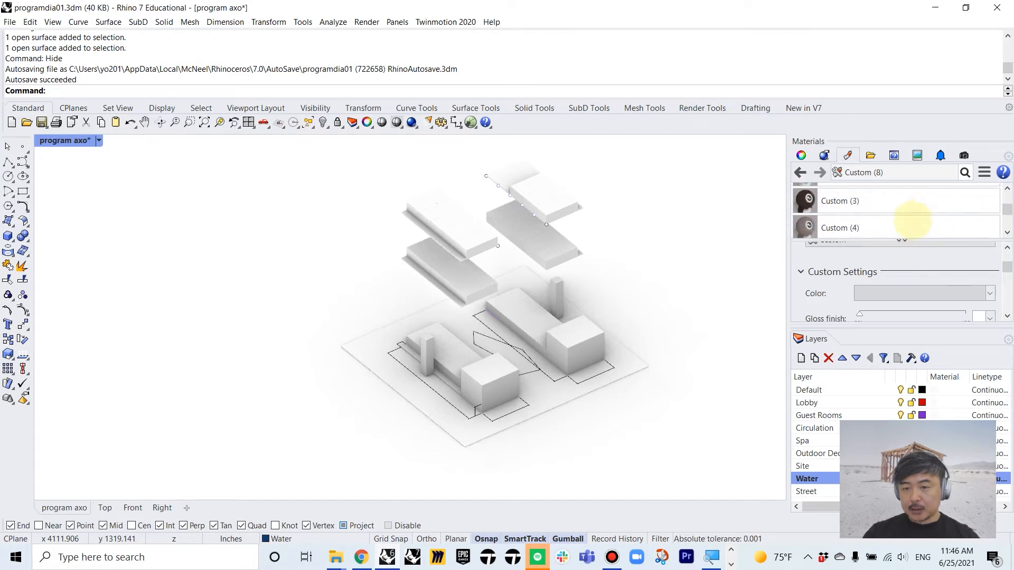
scroll(915, 221, down, 3)
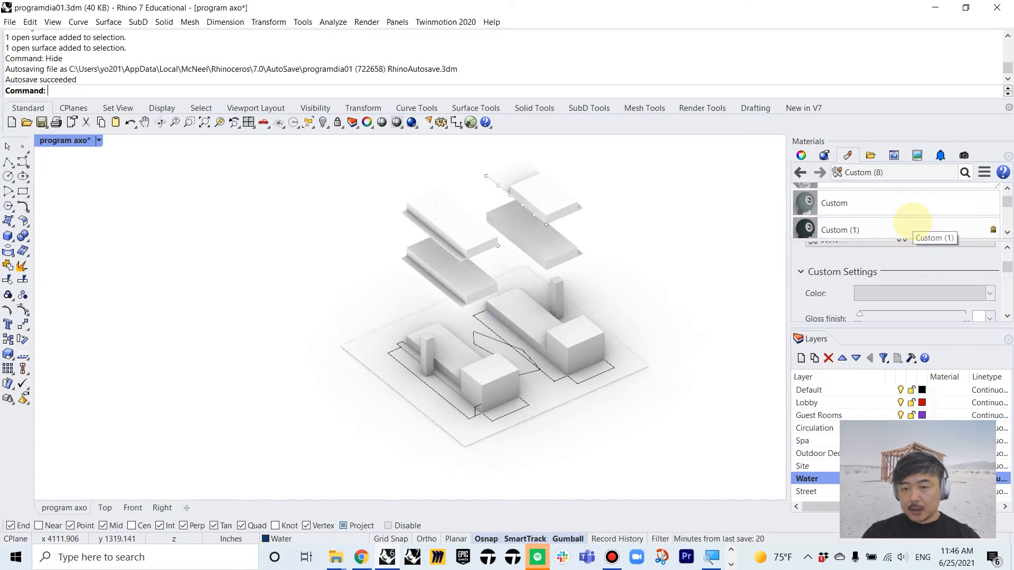
click(856, 215)
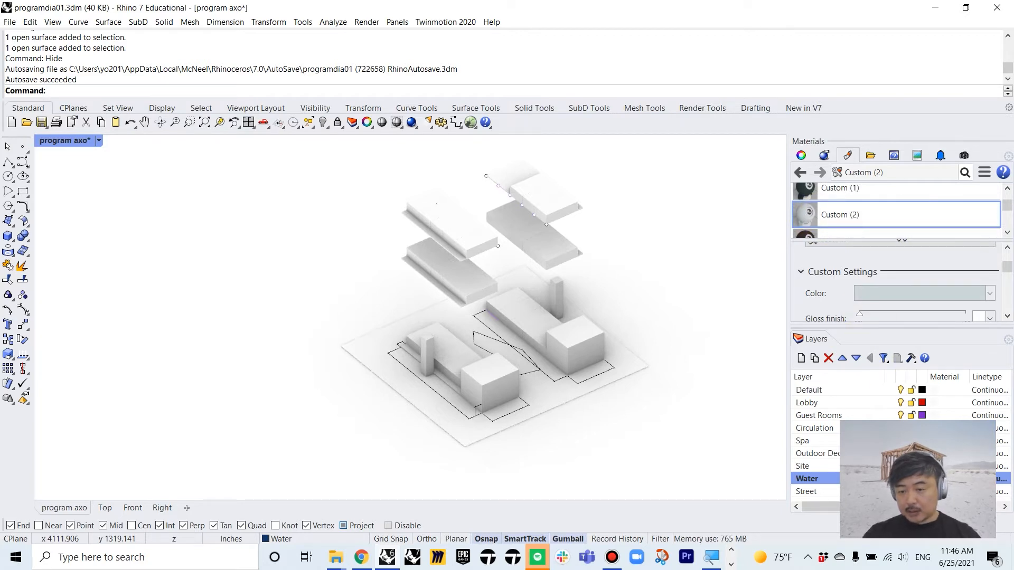
drag(857, 216, 866, 479)
- Assign the slate blue-grey Custom material to the Lobby layer
scroll(874, 206, up, 2)
click(843, 202)
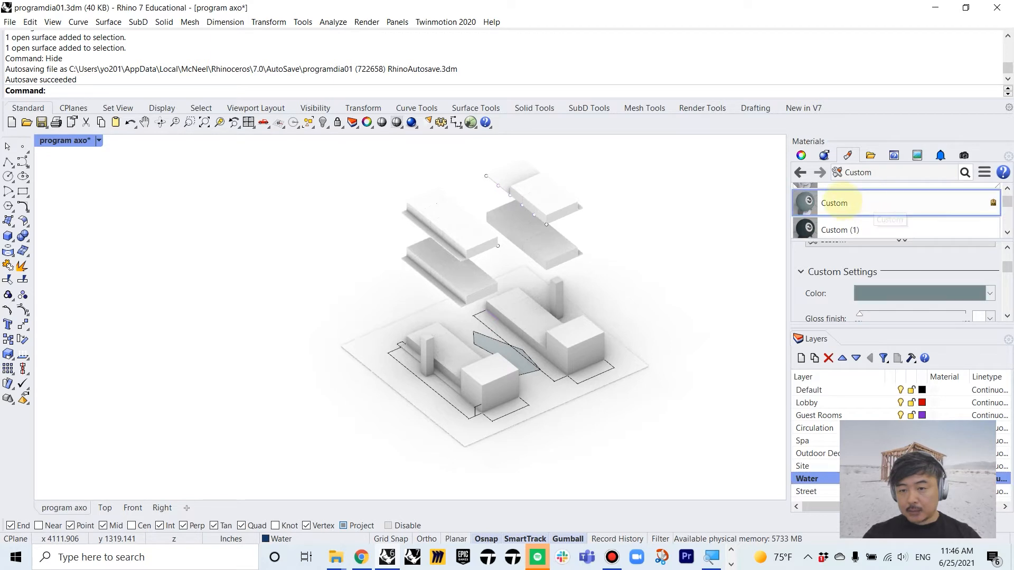
drag(835, 202, 834, 403)
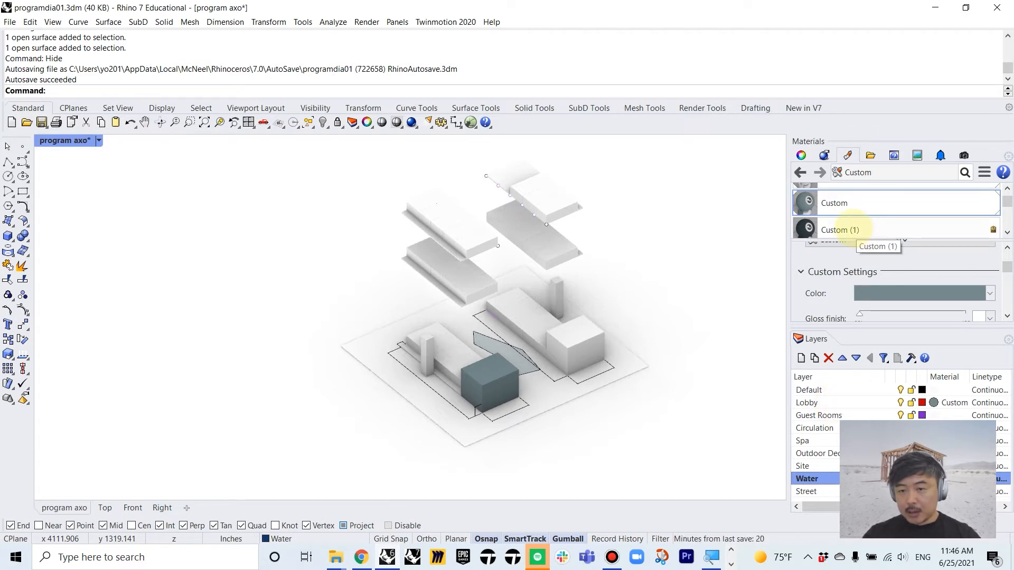
- Assign the dark Custom (1) material to the Circulation layer and the taupe Custom (4) material to the Guest Rooms layer
drag(841, 230, 819, 416)
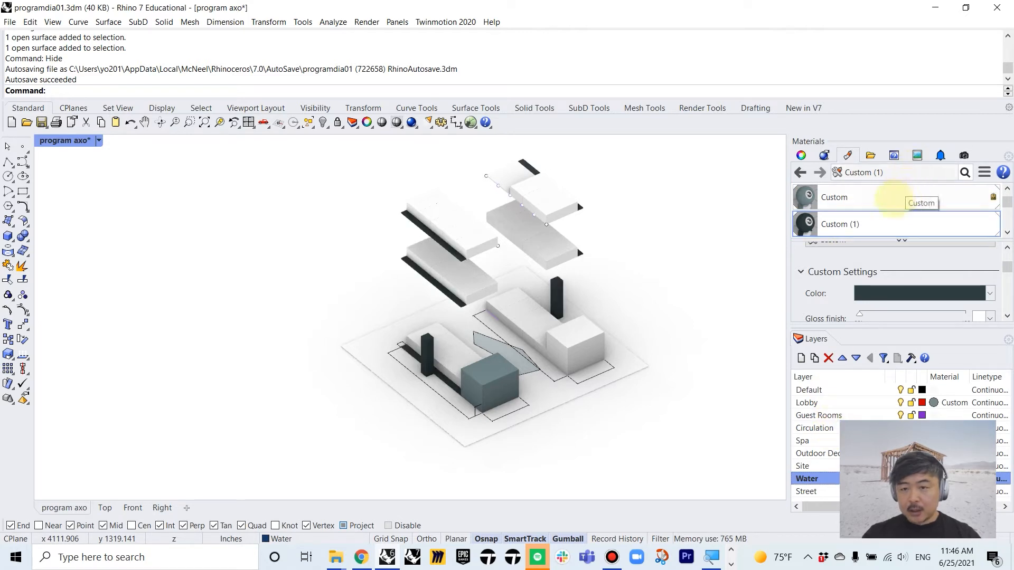
scroll(885, 208, down, 3)
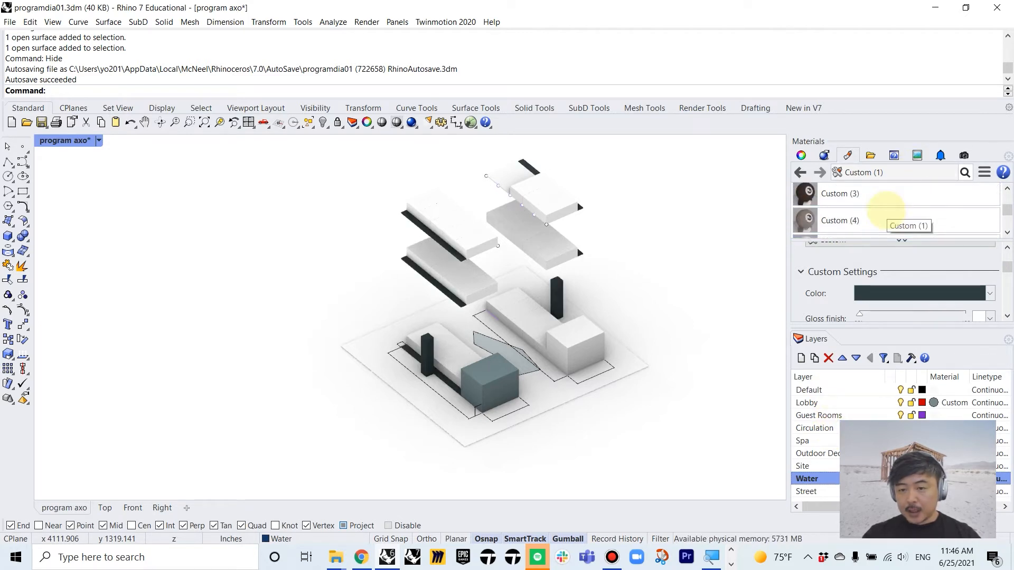
drag(840, 220, 829, 415)
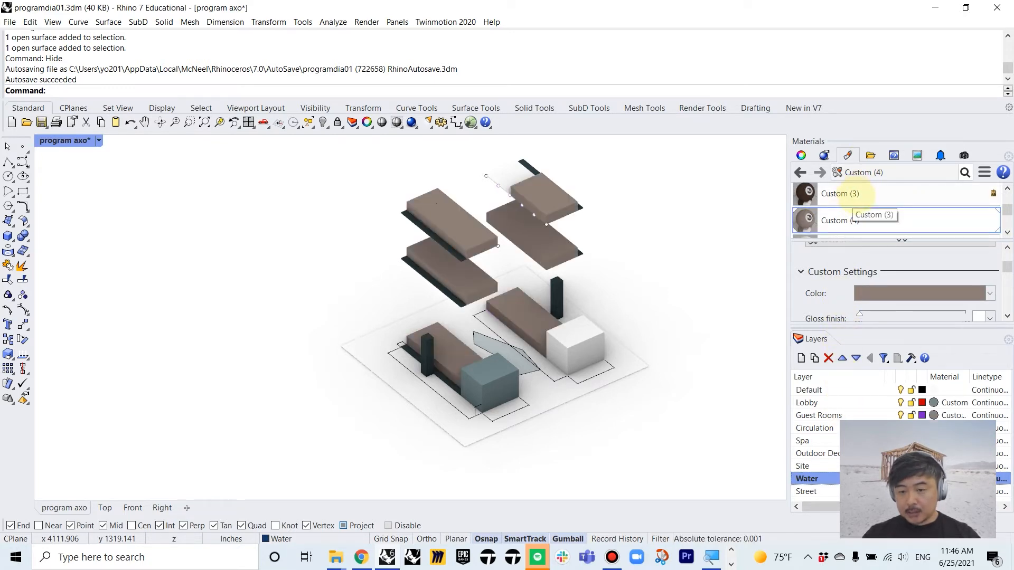
- Assign the pale blue-grey Custom (2) material to the Outdoor Deck layer
click(867, 194)
scroll(856, 199, down, 2)
scroll(844, 209, up, 3)
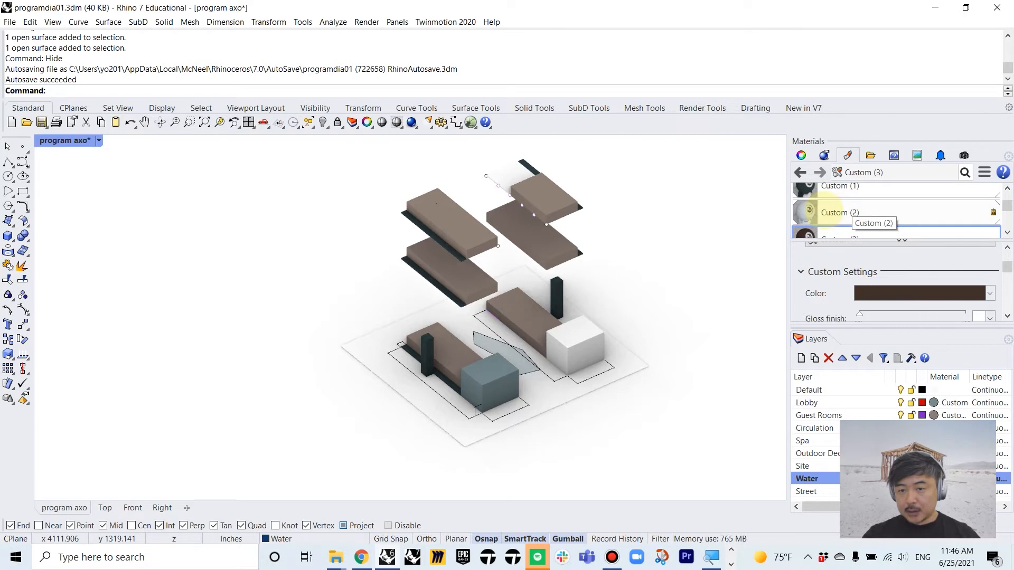
scroll(827, 211, up, 1)
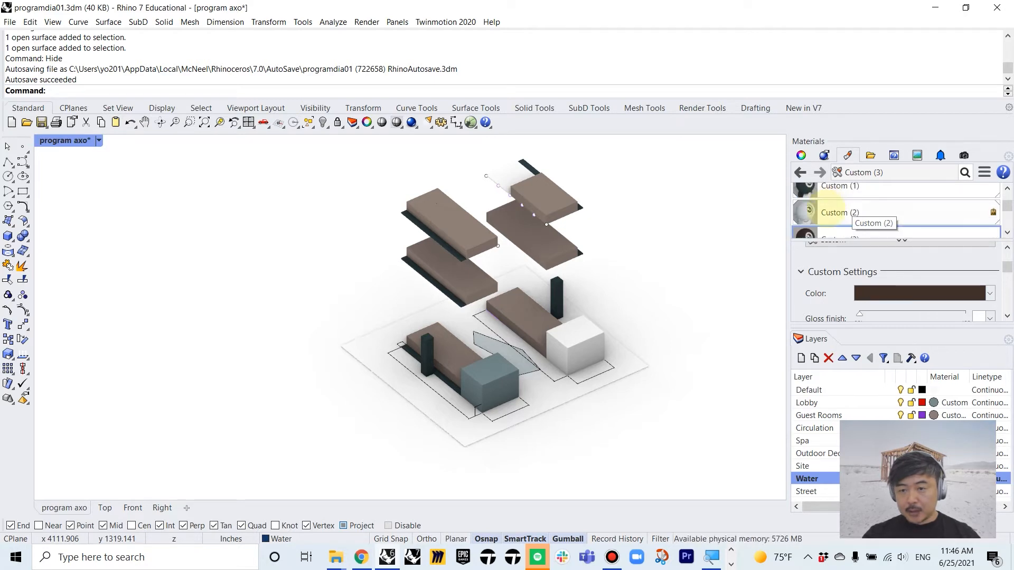
scroll(828, 210, down, 1)
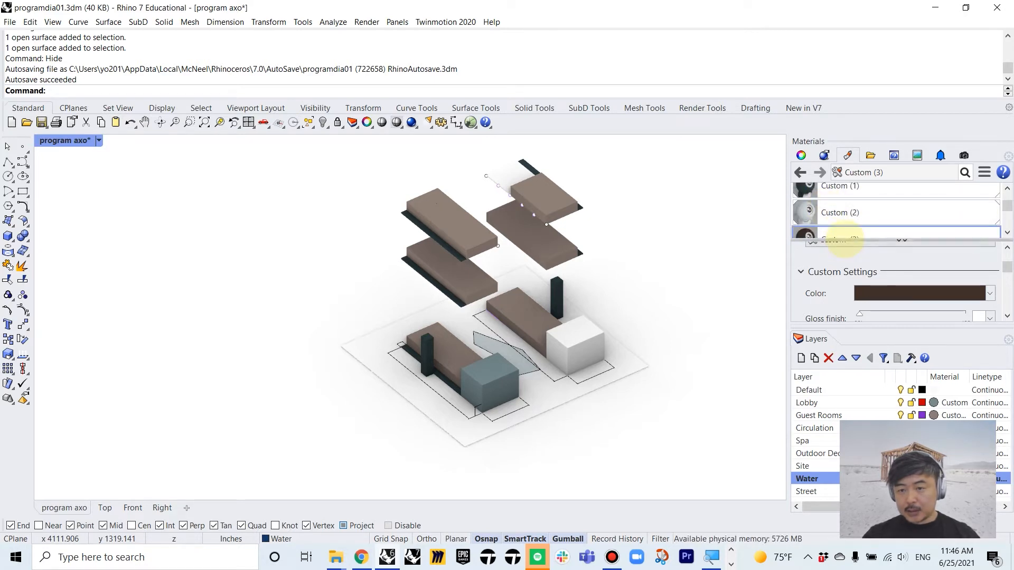
scroll(832, 212, up, 1)
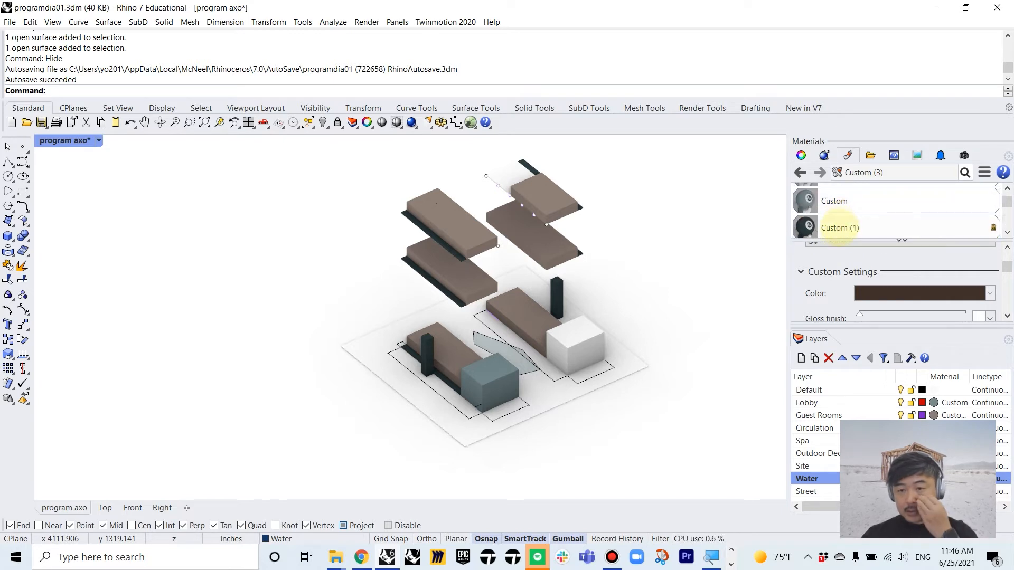
scroll(827, 222, down, 1)
click(811, 216)
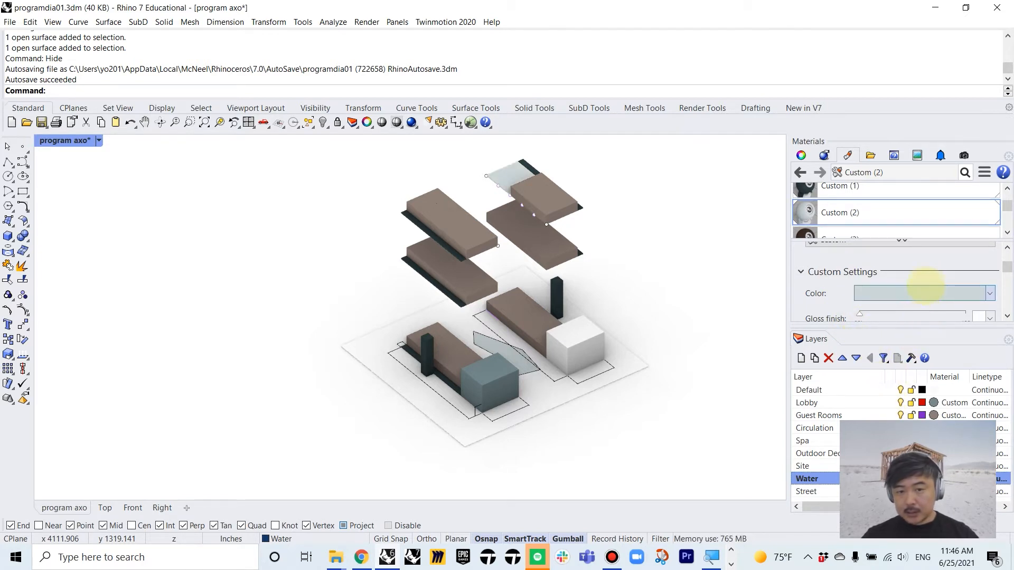
- Assign the Custom (5) material to the Site layer
scroll(911, 214, down, 2)
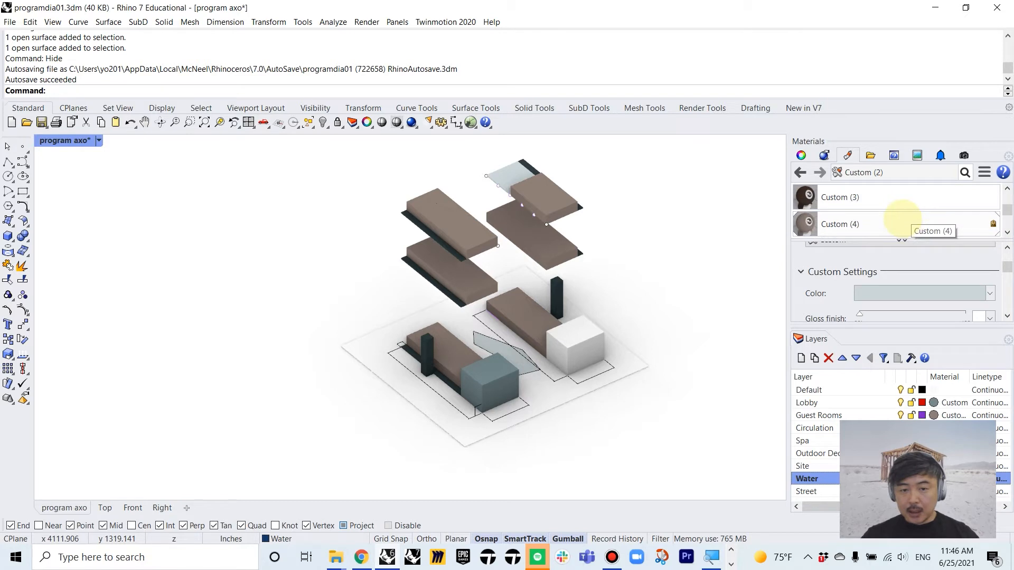
scroll(903, 218, down, 2)
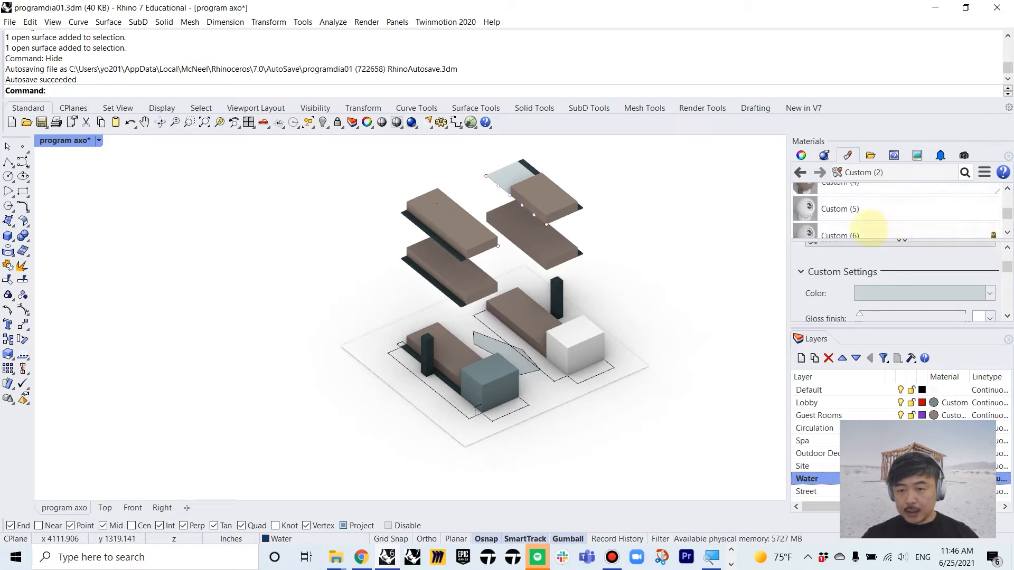
click(857, 211)
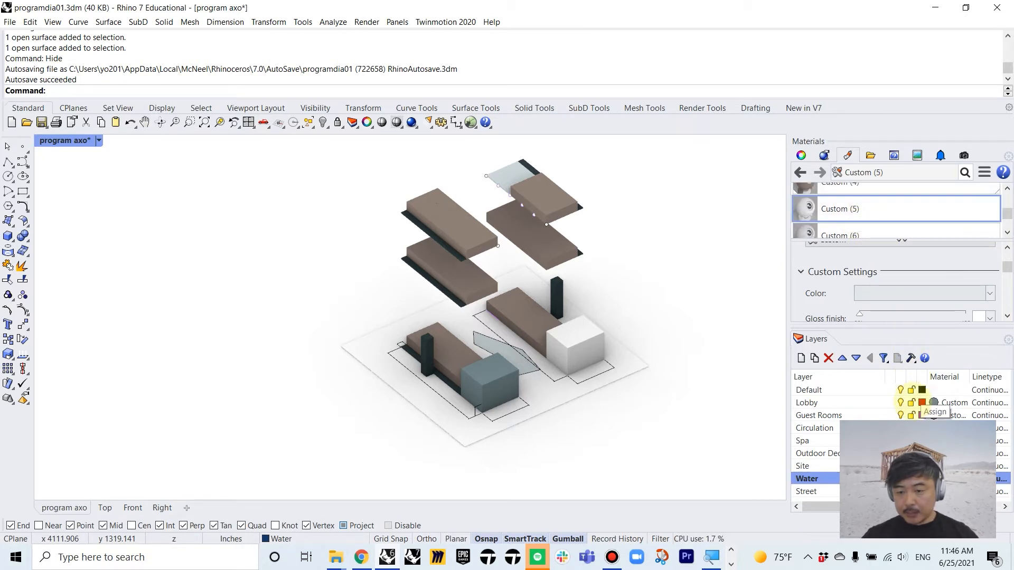
drag(857, 211, 946, 466)
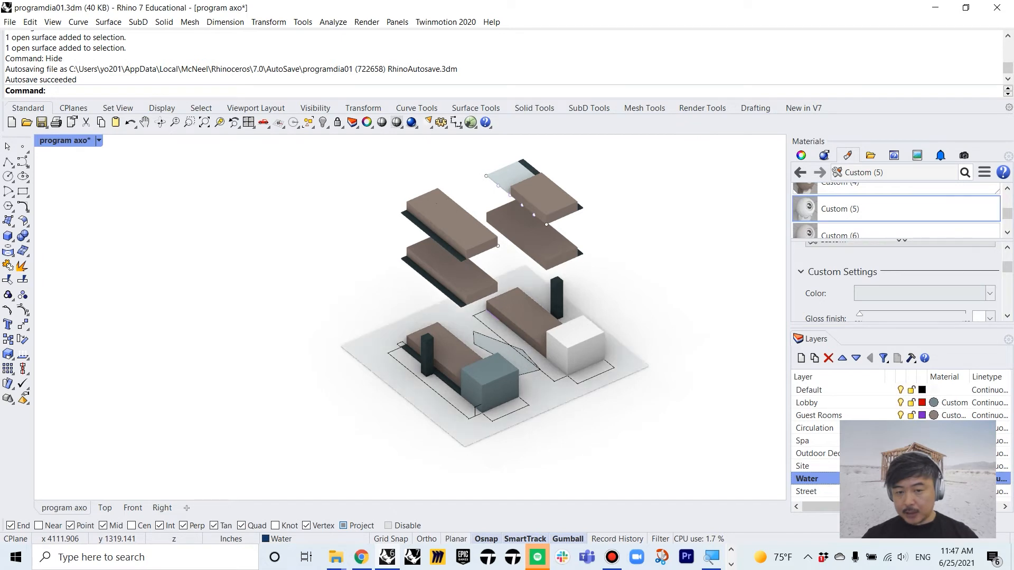
- Undo the last material assignment and give the Site layer the warm light grey Custom (6) material
scroll(905, 215, down, 1)
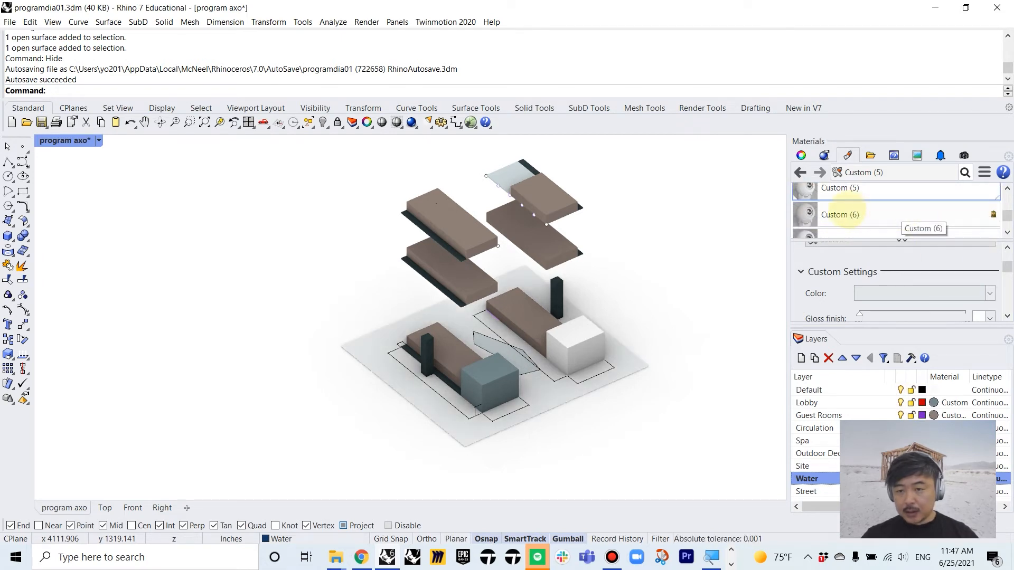
click(834, 214)
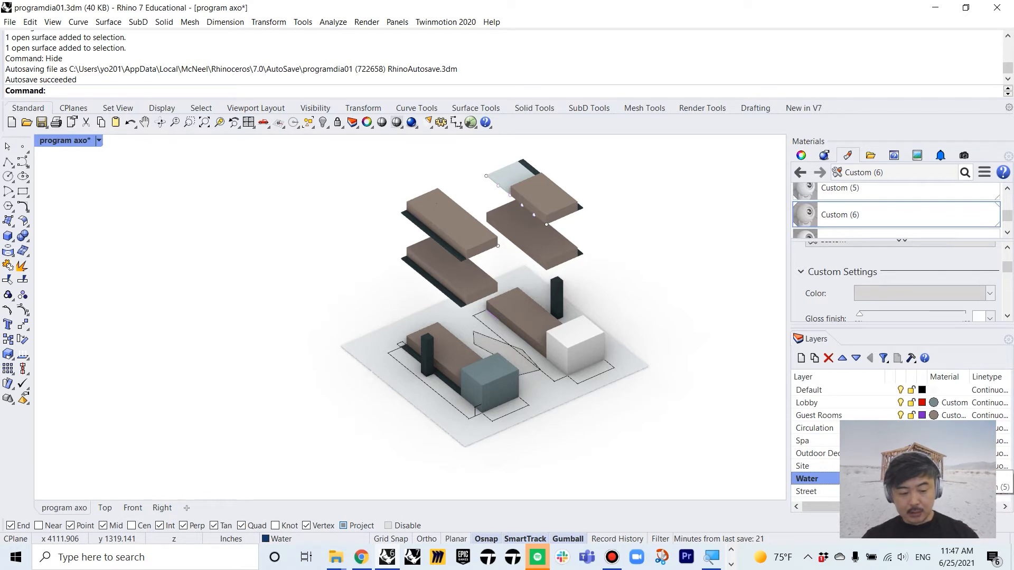
key(ctrl+z)
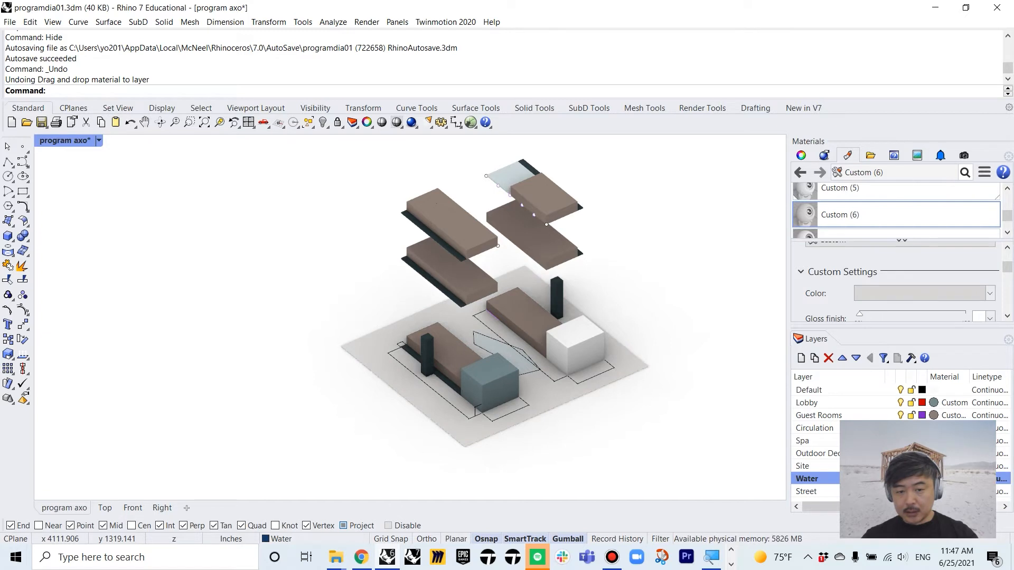
- Assign the light grey Custom (8) material to the Street layer
scroll(906, 220, down, 2)
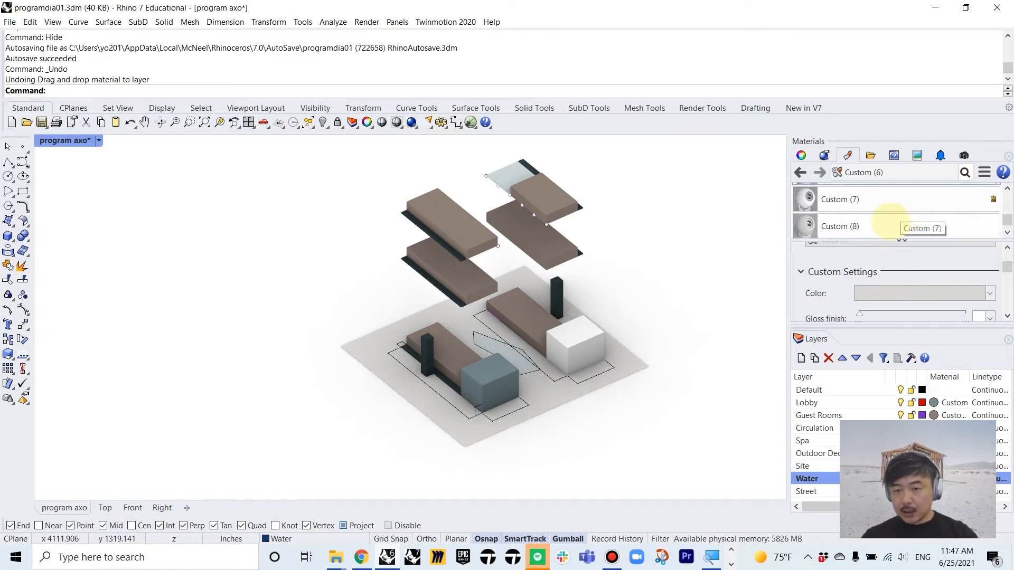
click(867, 220)
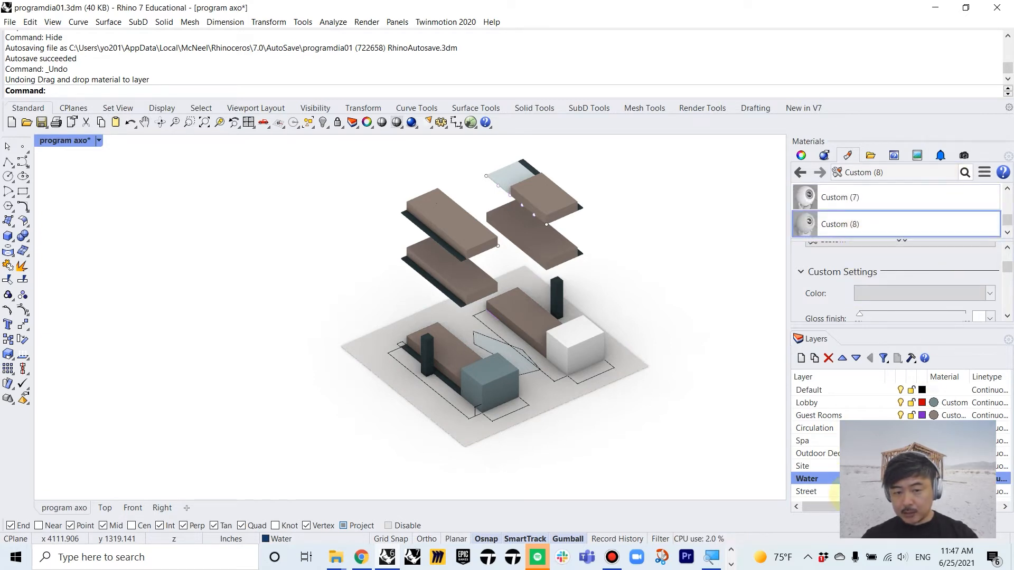
drag(848, 494, 848, 493)
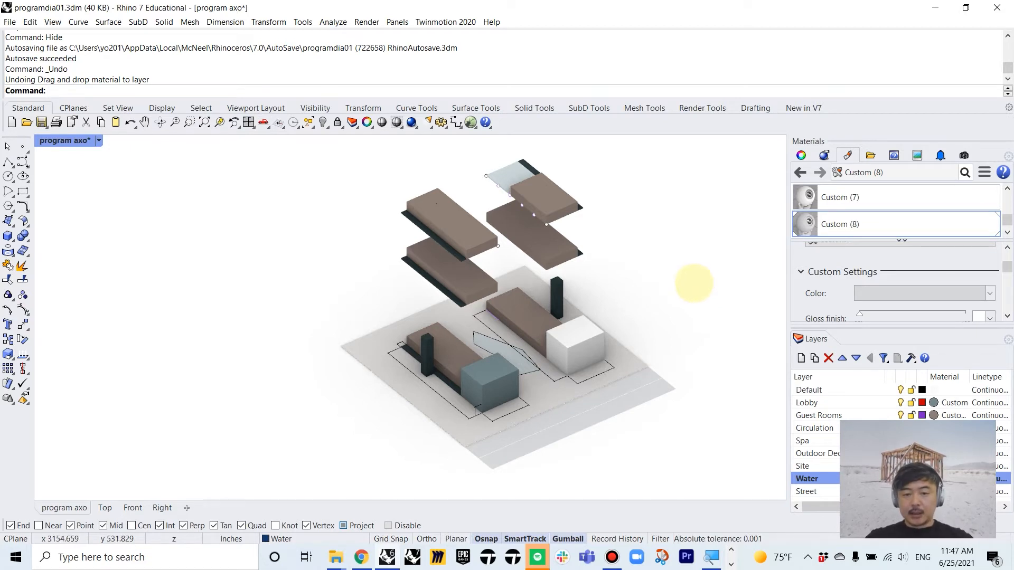
right_click(695, 283)
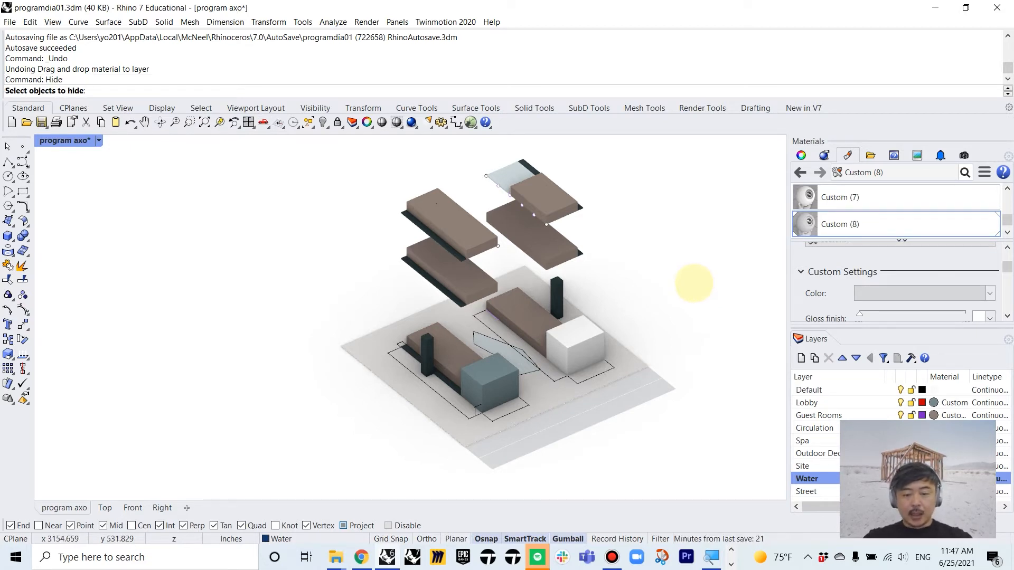
- Select all curves in the model with SelCrv and hide them
right_click(694, 283)
text(SelCrv)
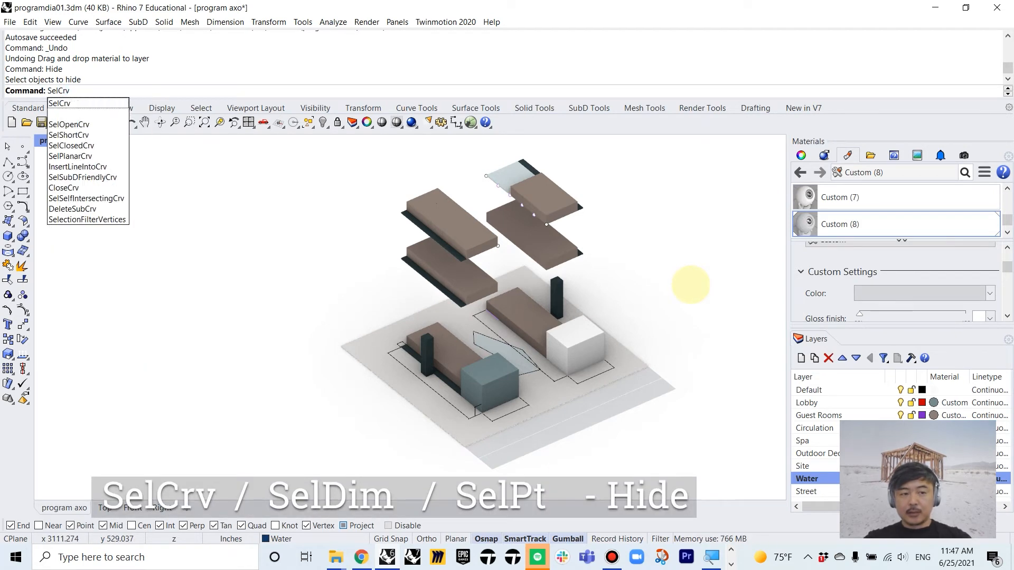
key(Return)
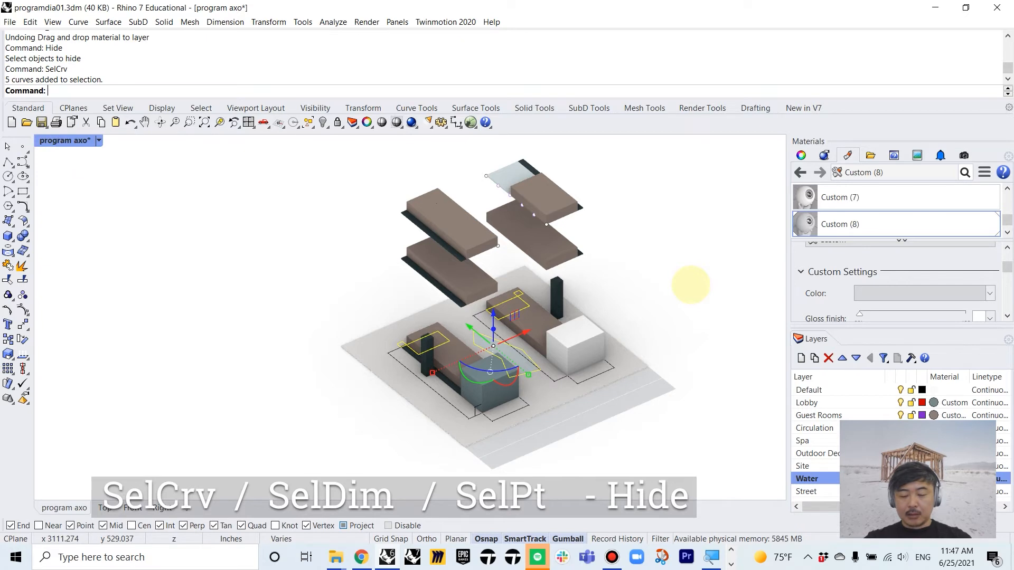
text(Hide)
key(Return)
- Select and hide all dimensions with SelDim, and do the same for all point objects with SelPt
text(SelDim)
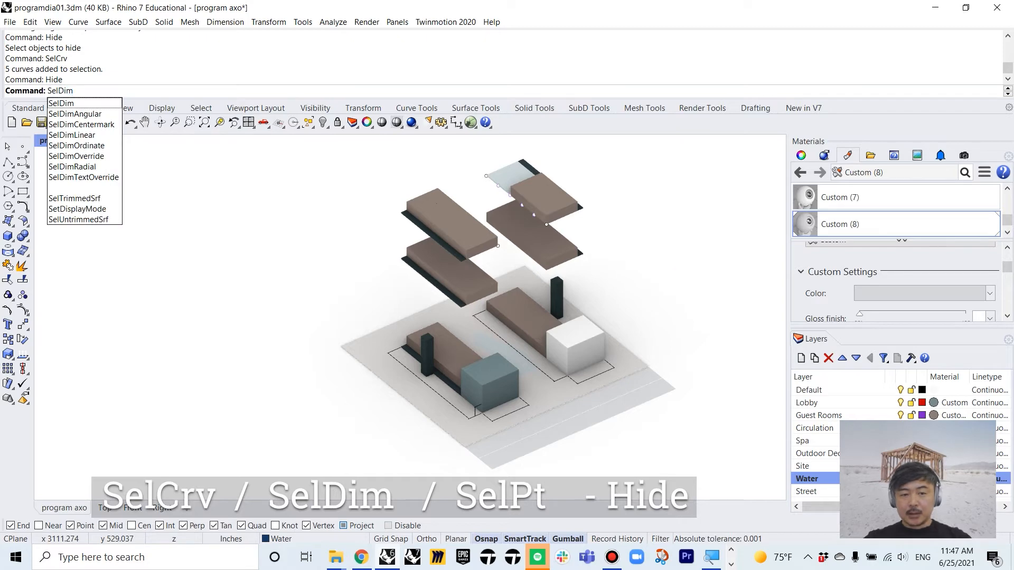
key(Return)
key(Return)
text(Sel)
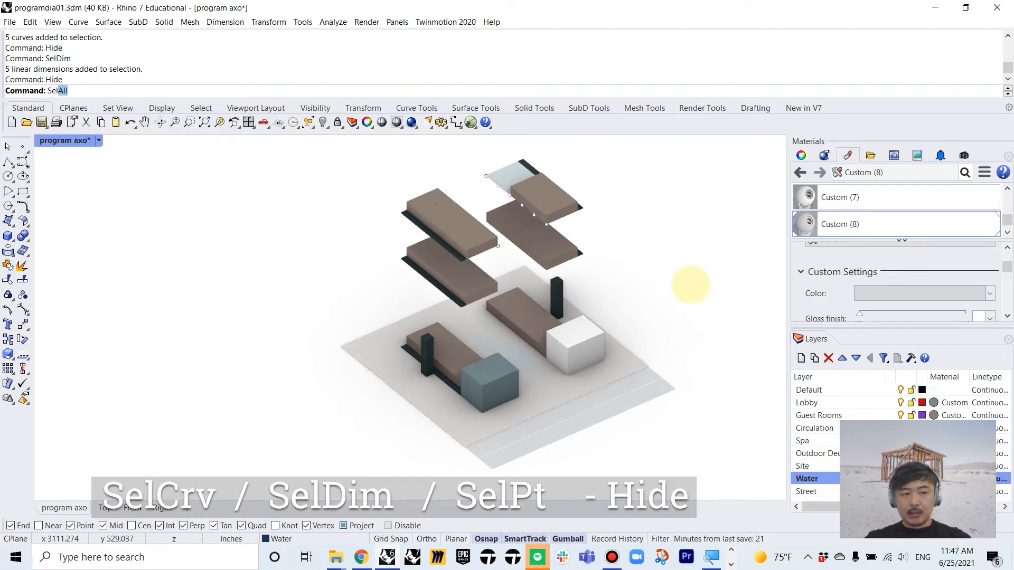
text(Pt)
key(Return)
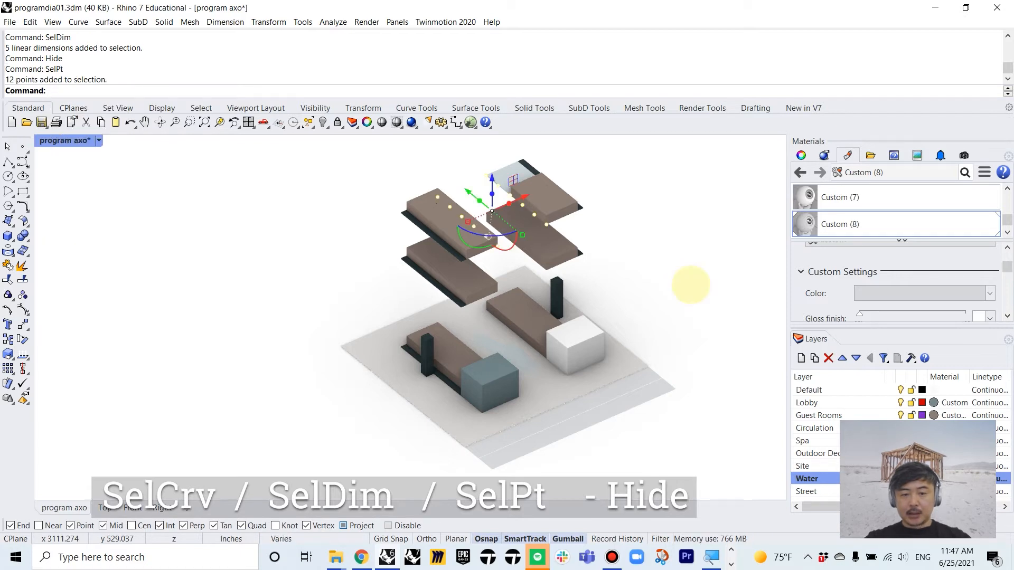
key(Return)
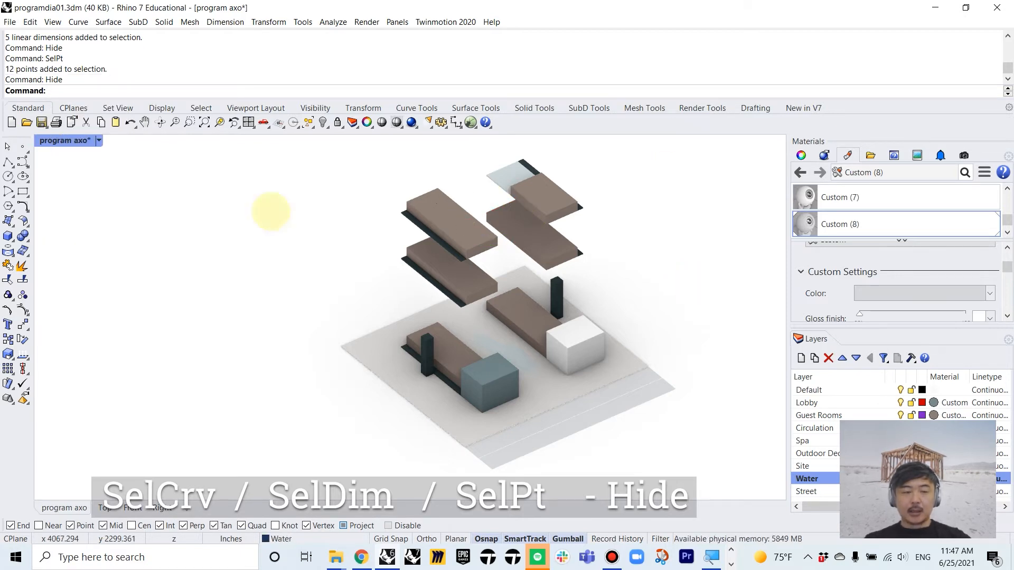
- Stretch both circulation towers vertically with Scale1D in the Front view, from their base up to the top floor, and return to the maximized axonometric view
double_click(63, 141)
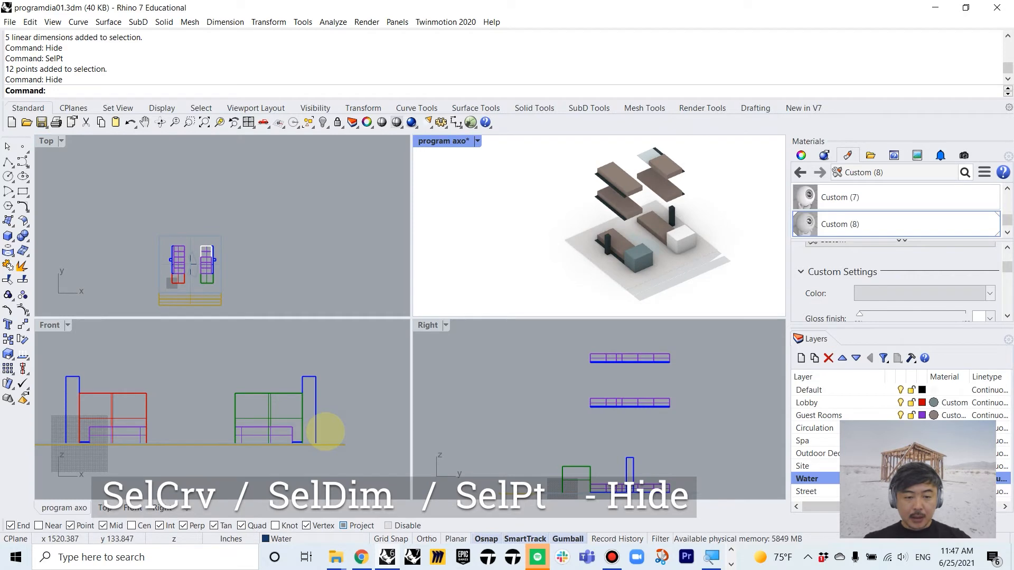
click(671, 216)
shift+click(608, 242)
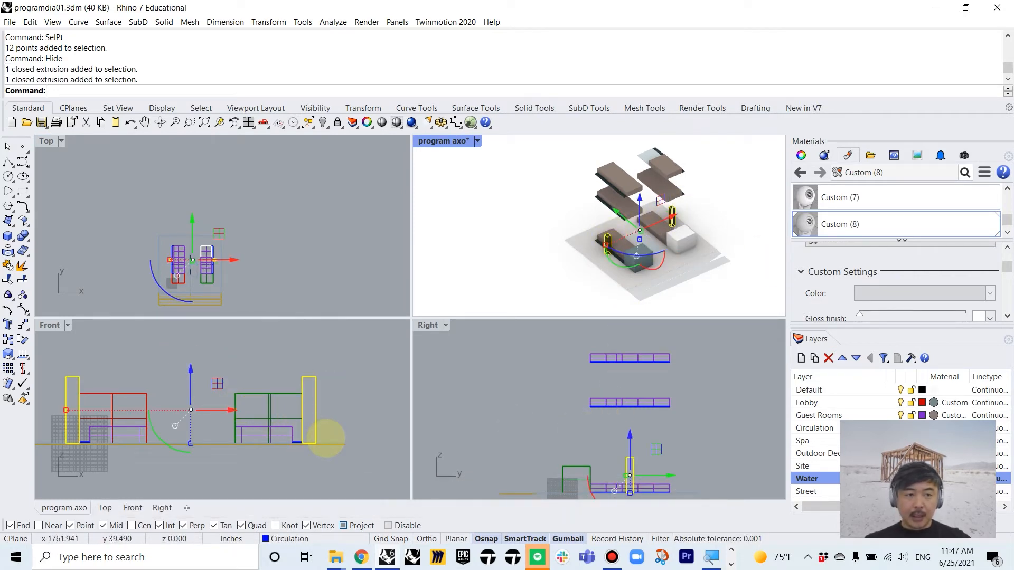
text(Sca)
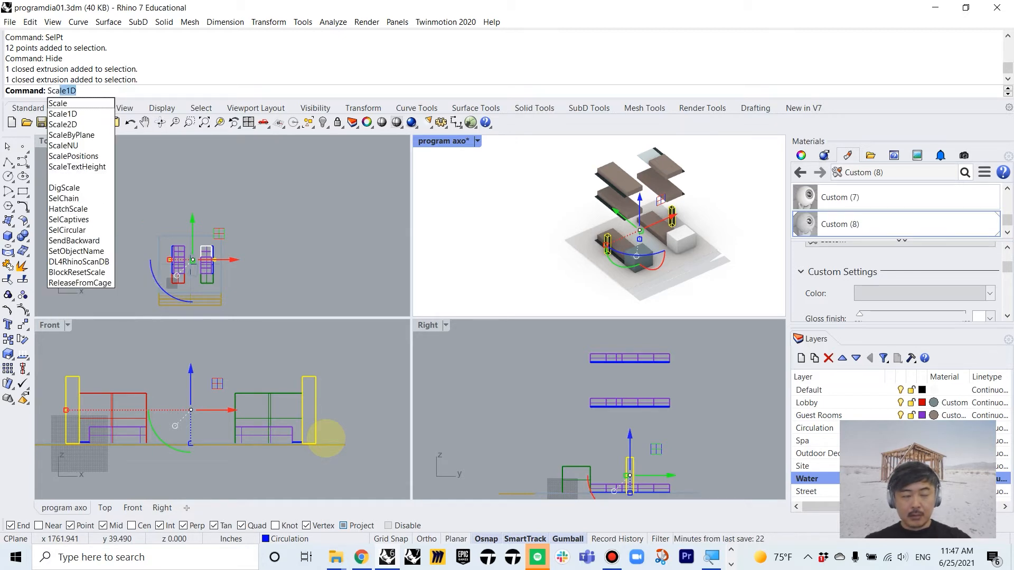
key(Return)
scroll(324, 446, up, 5)
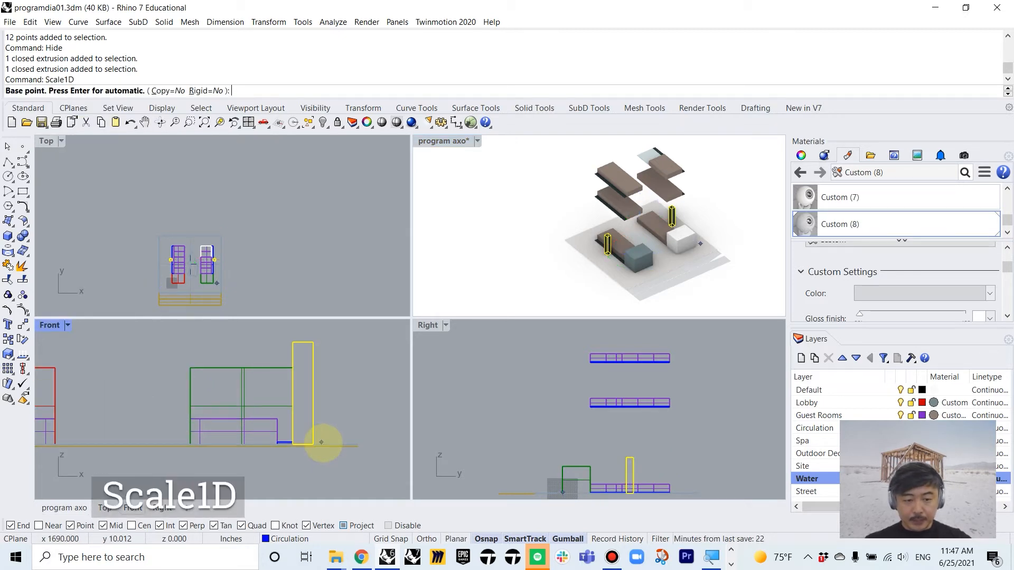
click(308, 445)
scroll(328, 426, down, 5)
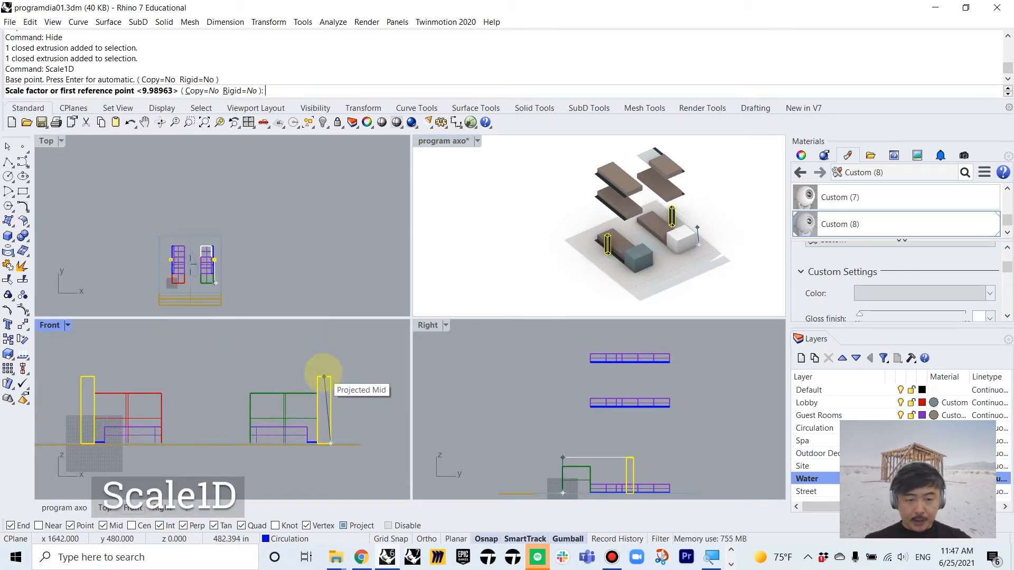
click(334, 376)
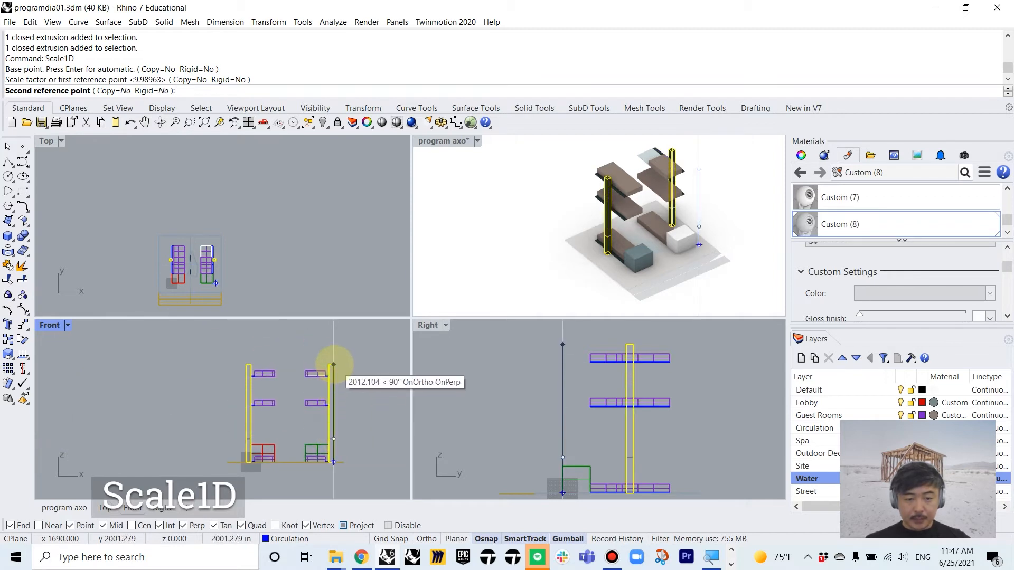
scroll(331, 373, up, 2)
click(333, 377)
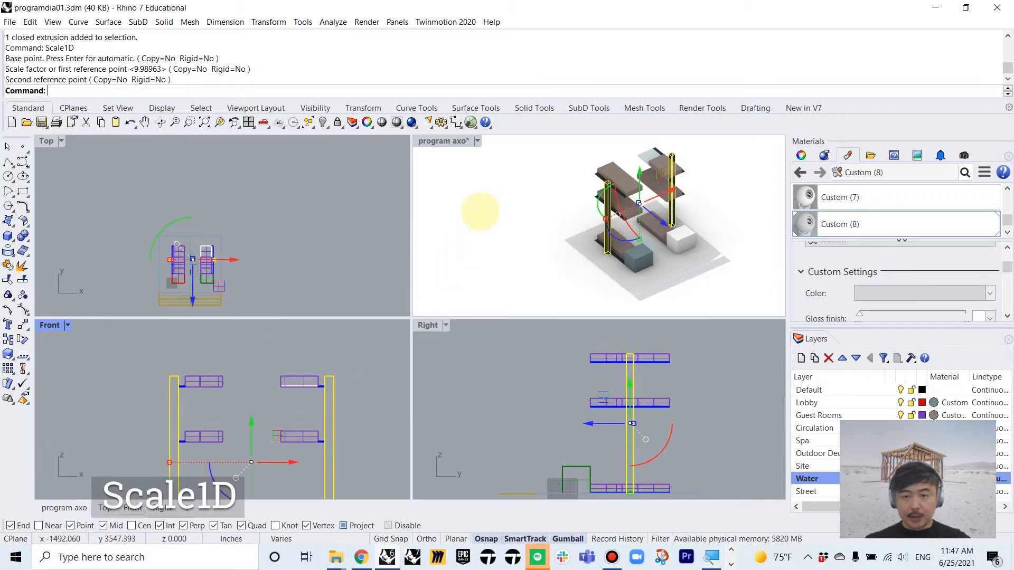
click(480, 193)
double_click(483, 141)
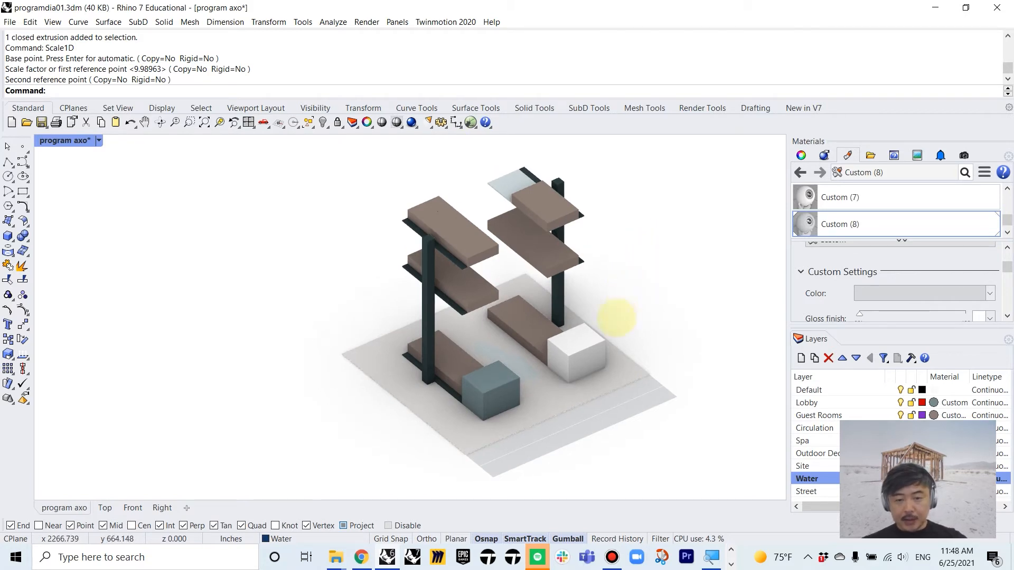
- Raise the water surface slightly above the site plane between the two ground-floor wings
click(517, 356)
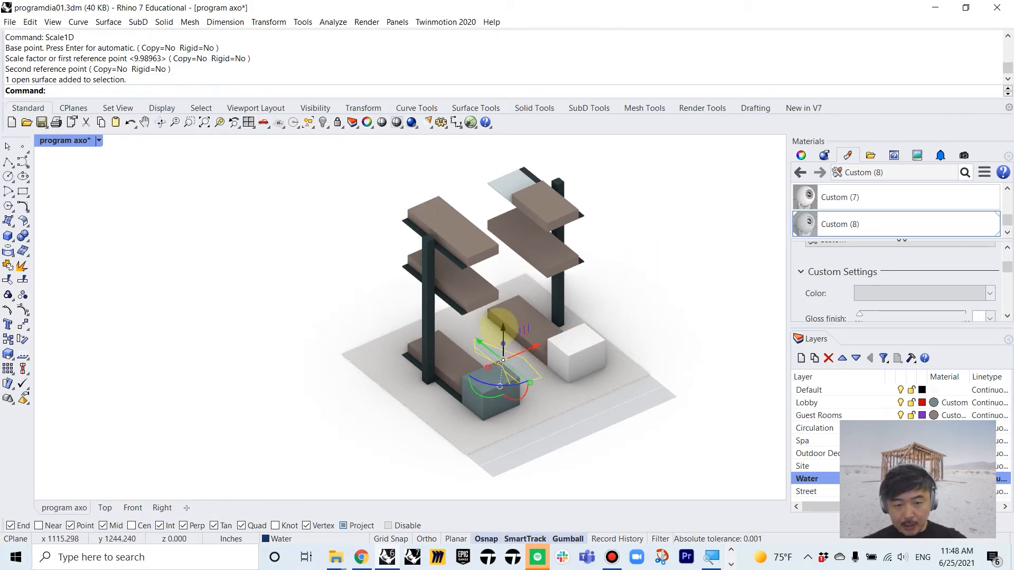
drag(503, 327, 503, 332)
click(645, 331)
scroll(525, 378, up, 3)
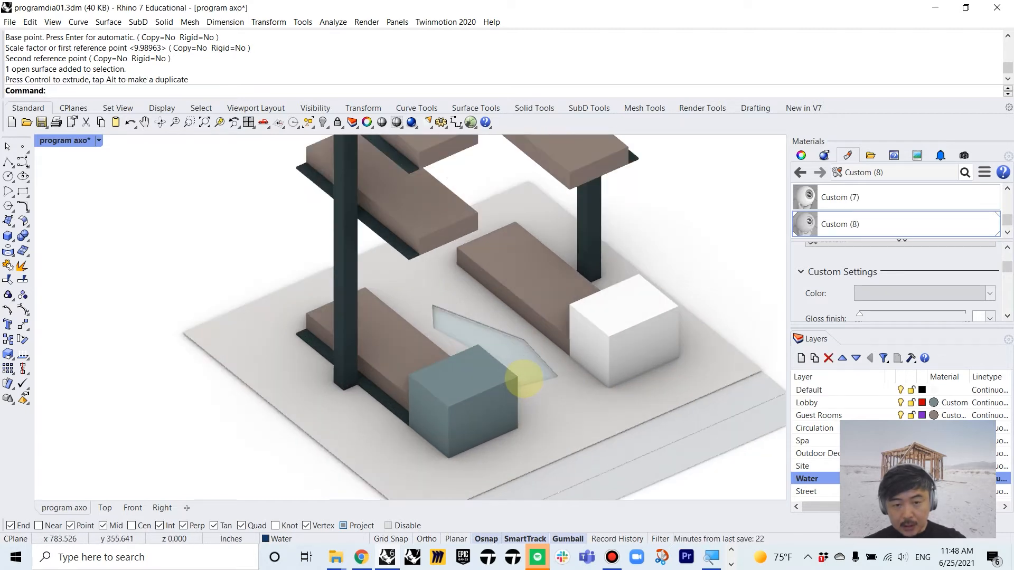
scroll(522, 378, down, 1)
scroll(629, 429, down, 3)
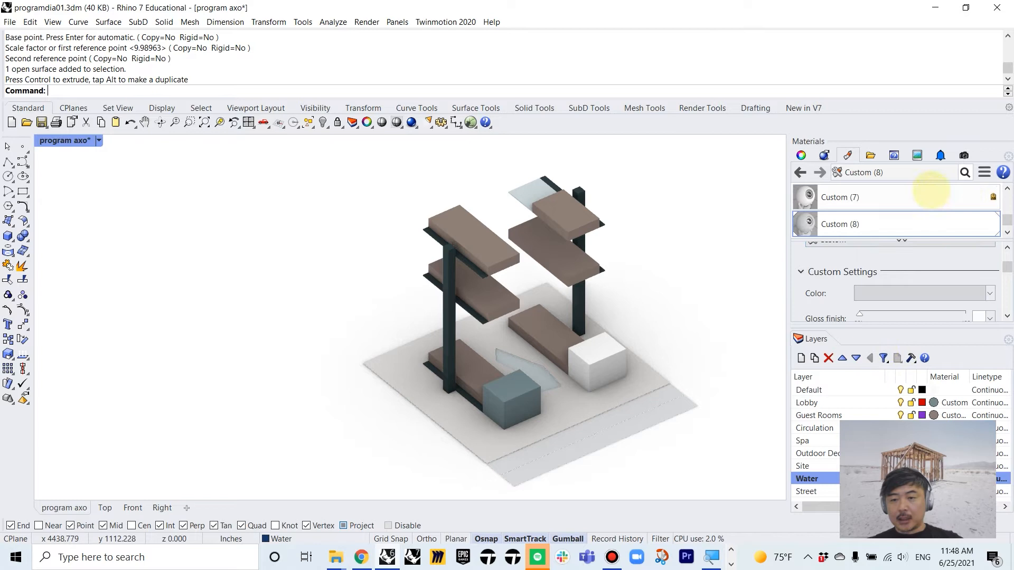
- Select all nine materials from Custom to Custom (8) and increase their transparency together
scroll(959, 211, up, 5)
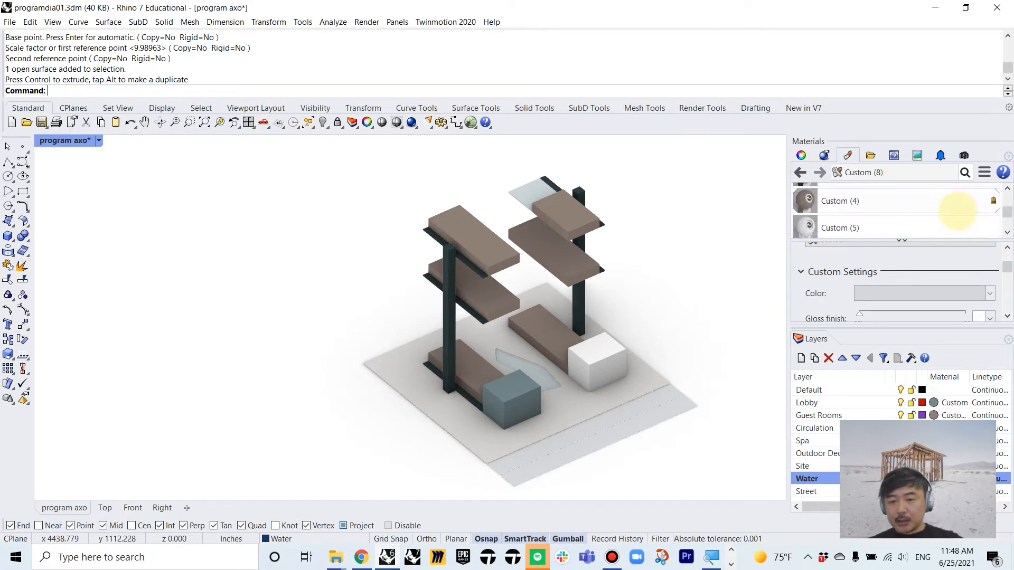
scroll(957, 211, up, 1)
click(873, 217)
scroll(875, 214, down, 4)
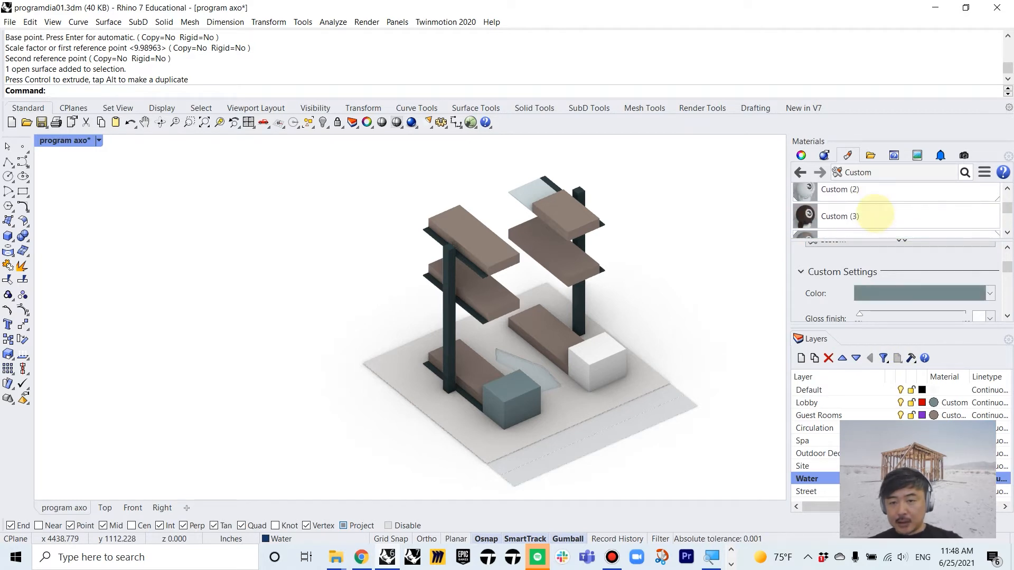
scroll(875, 213, down, 2)
shift+click(874, 212)
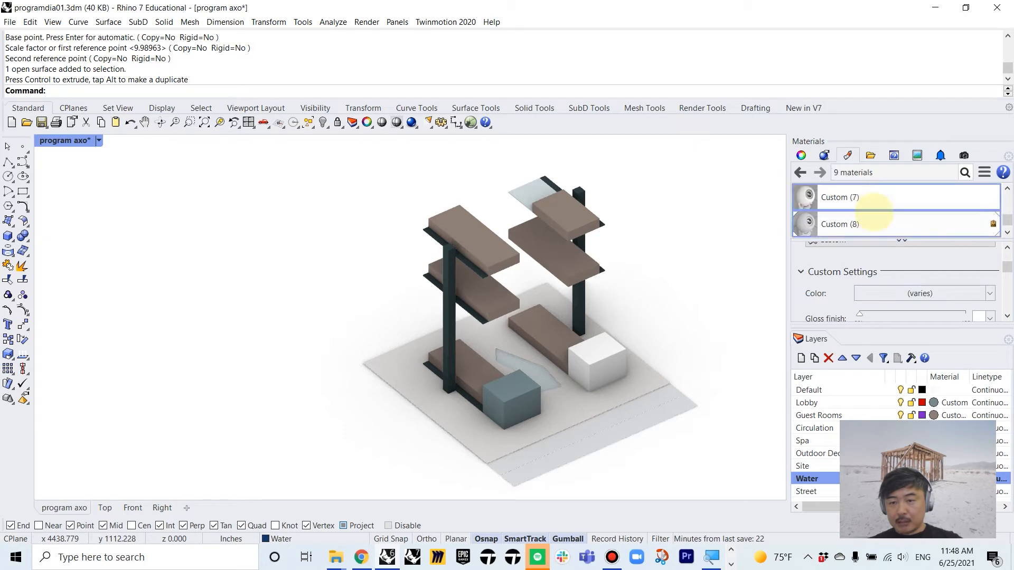
click(1007, 316)
click(1007, 316)
click(1008, 316)
click(1007, 316)
drag(859, 287, 876, 288)
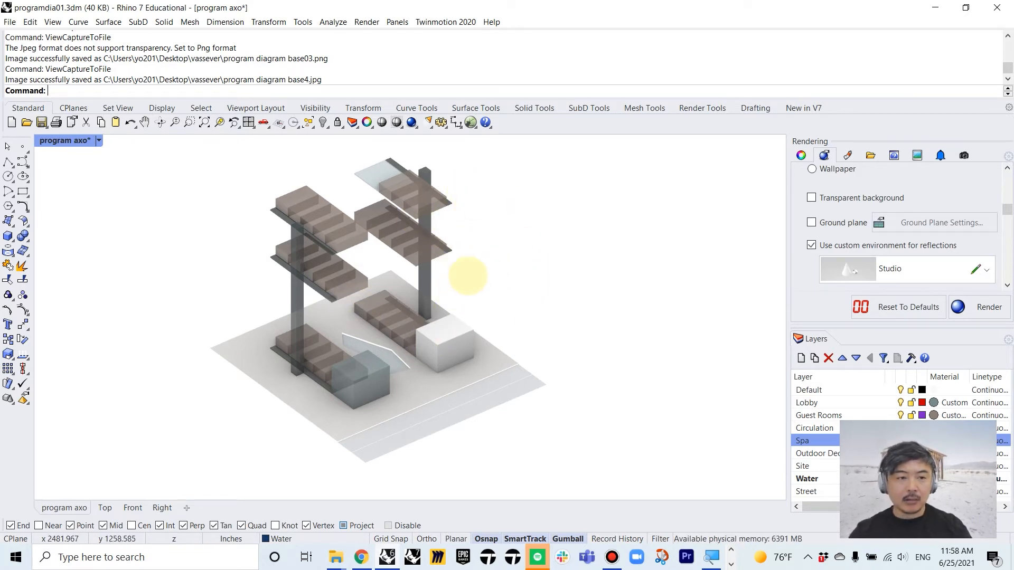
- Review the render settings in the document properties and close them
click(801, 155)
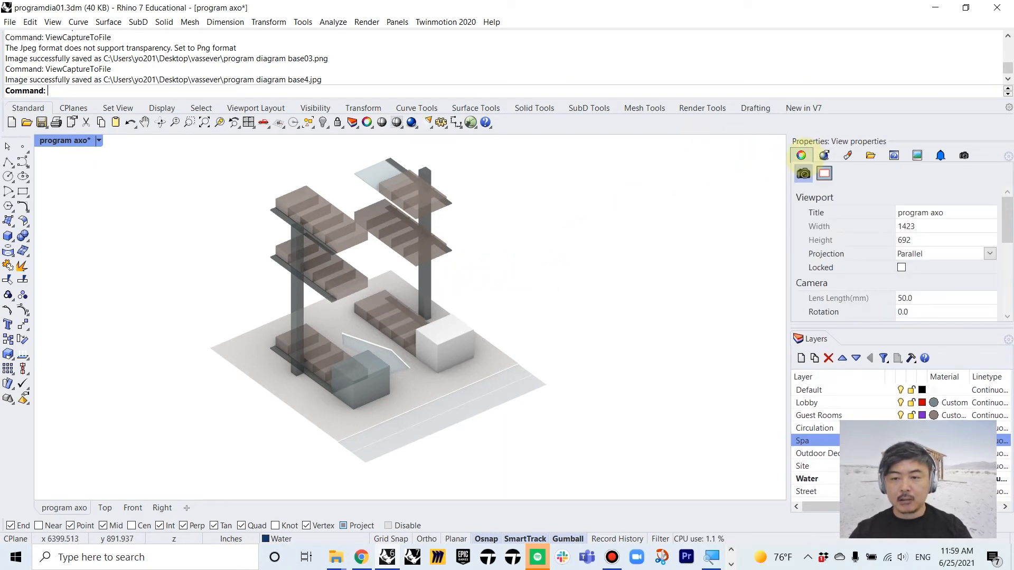
click(824, 155)
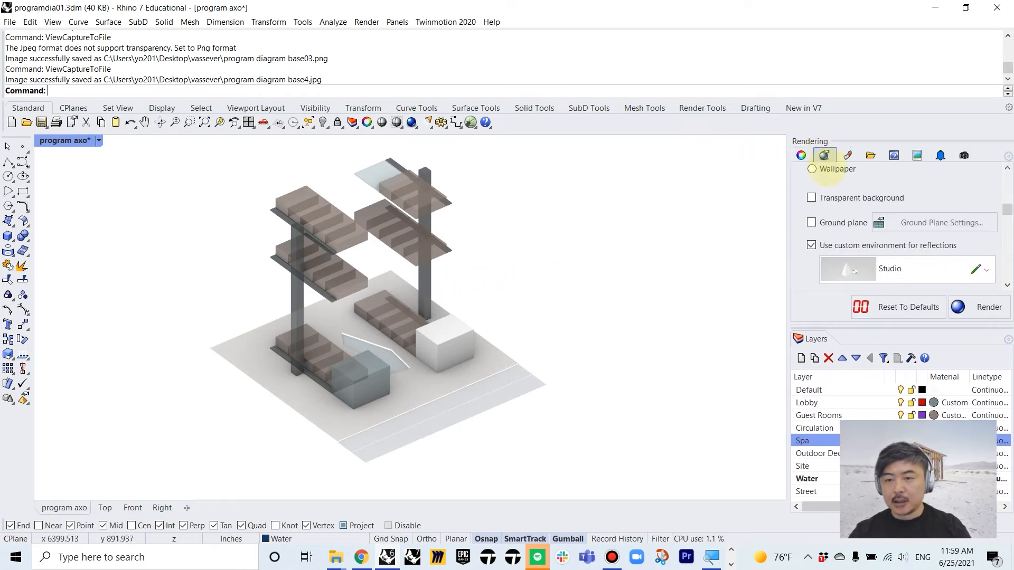
scroll(943, 201, up, 5)
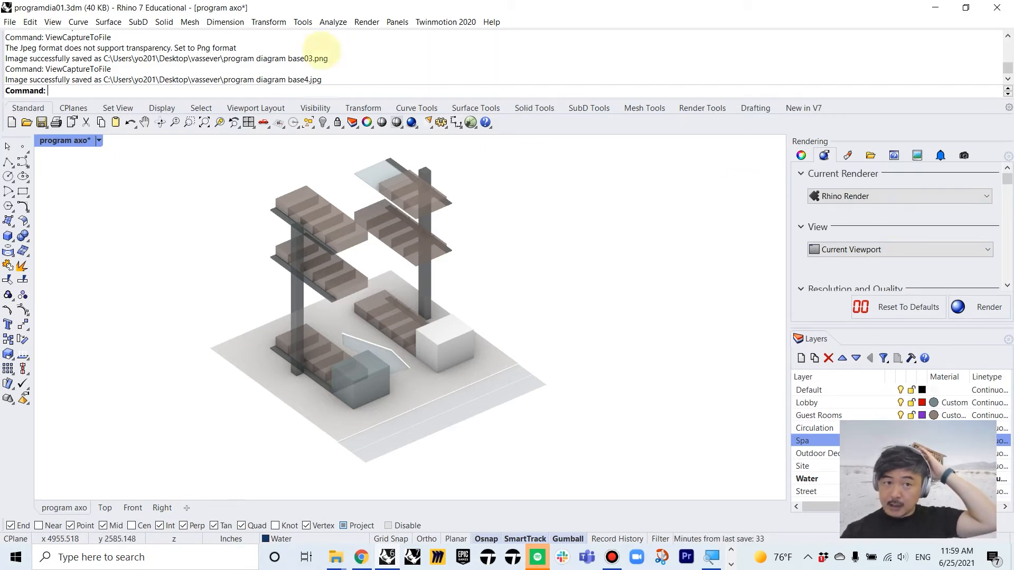
click(367, 22)
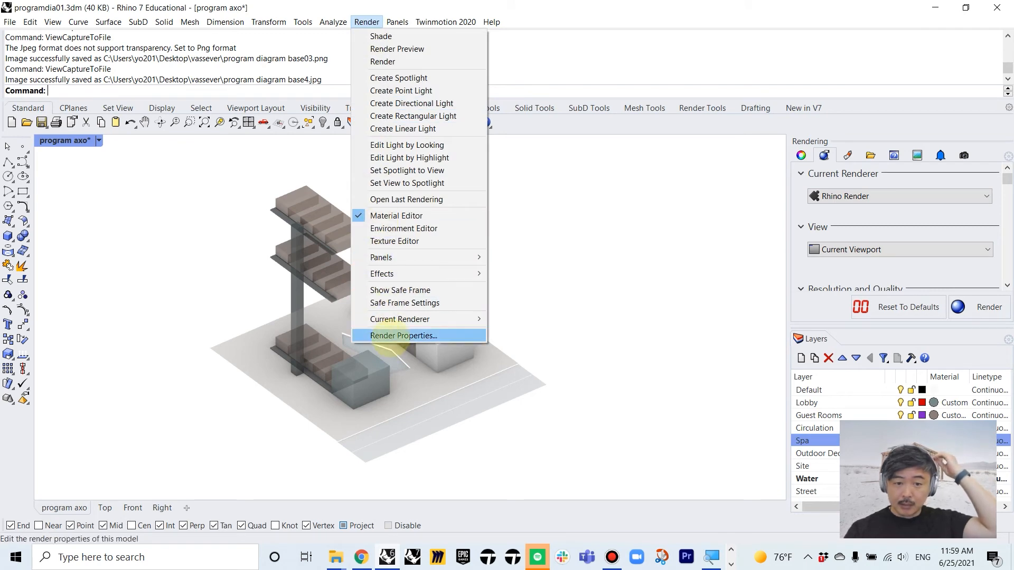
click(403, 336)
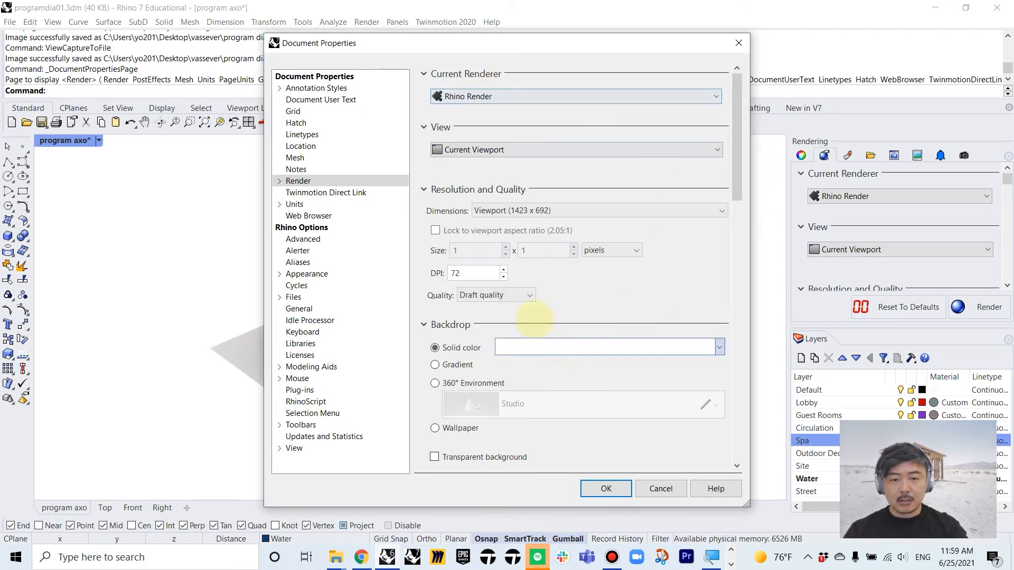
click(662, 489)
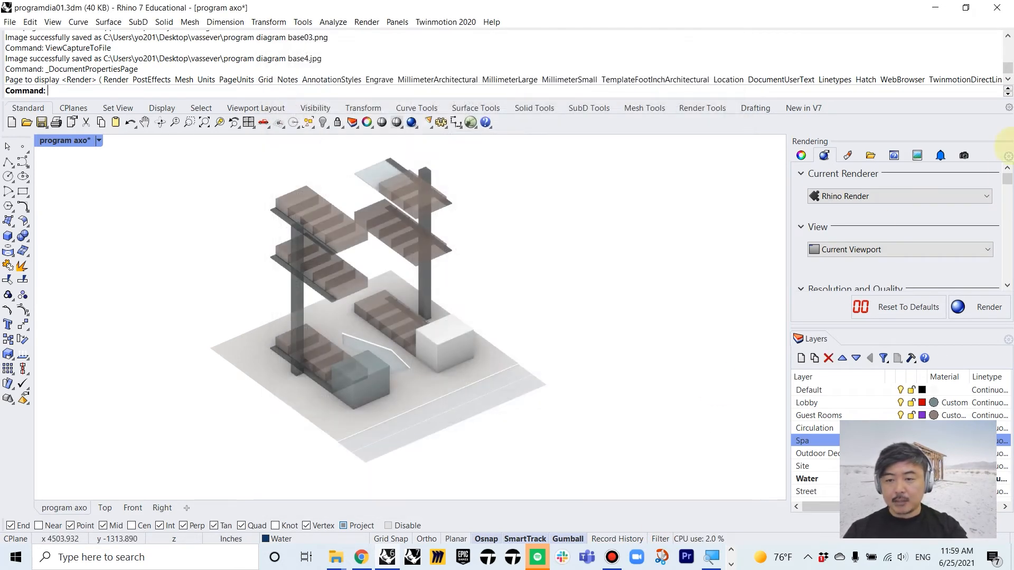
- Toggle the rendering ground plane on and off to compare its effect on the diagram, and leave it off
scroll(955, 211, down, 6)
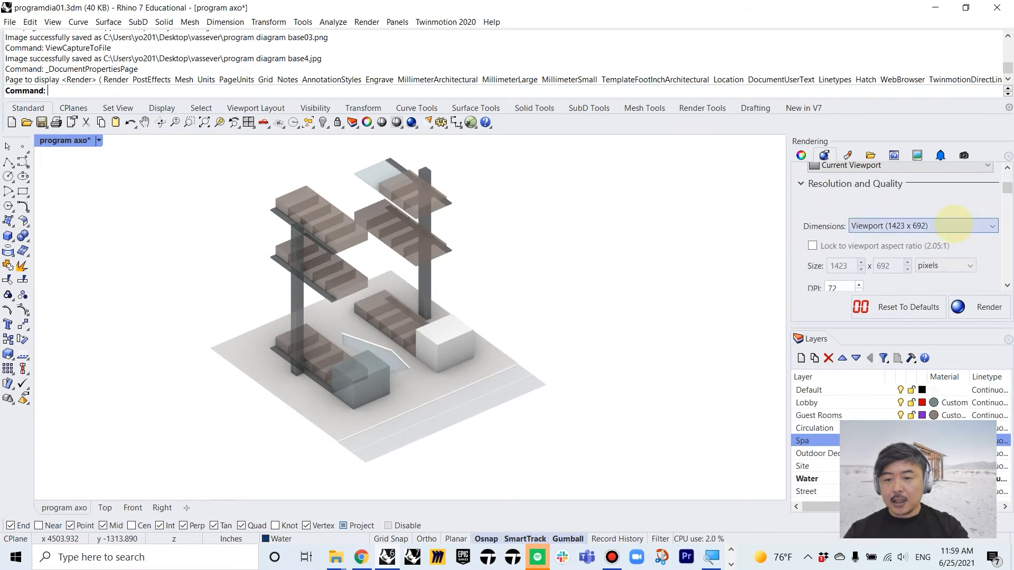
scroll(952, 224, down, 1)
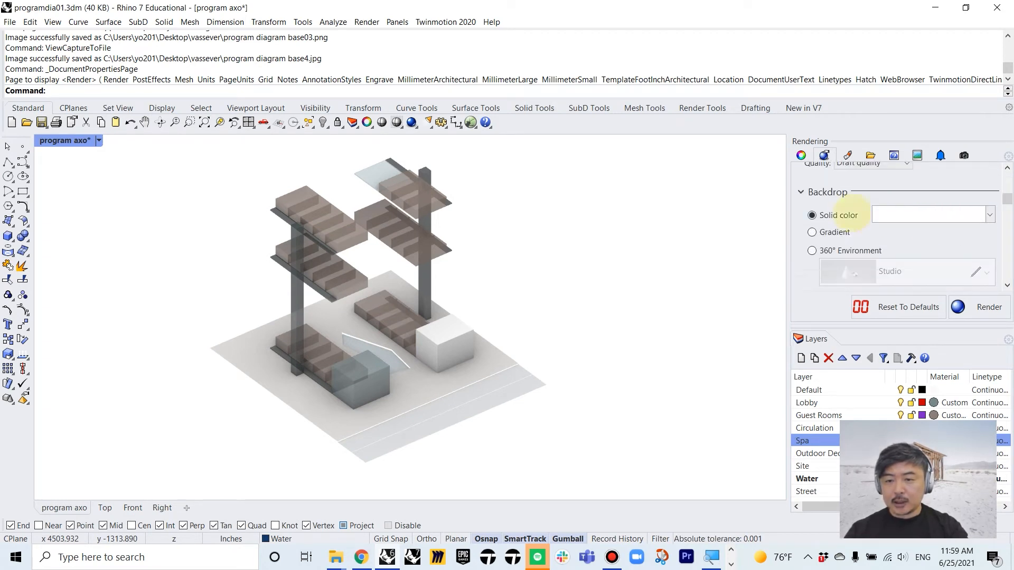
scroll(882, 209, down, 2)
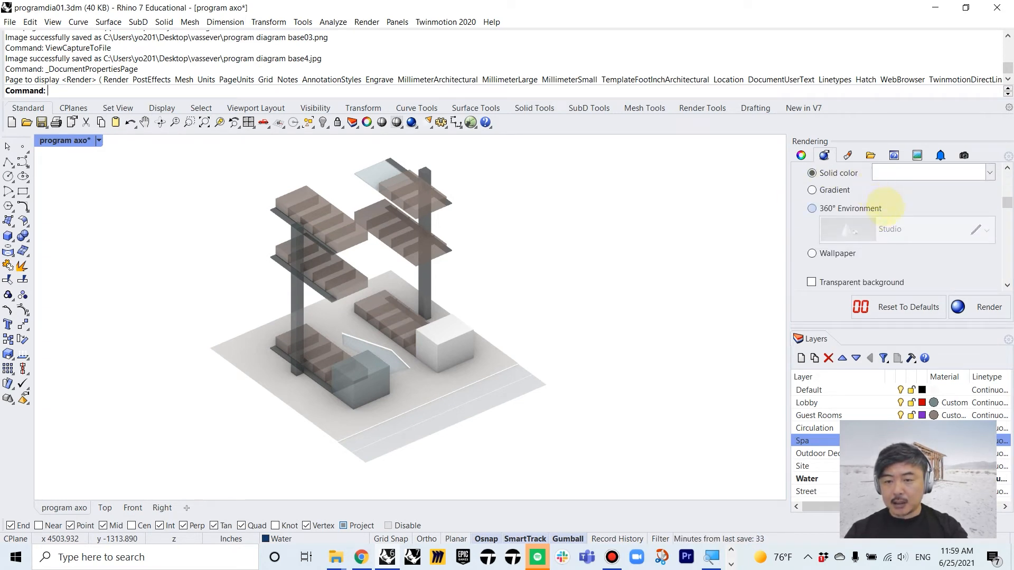
scroll(913, 221, down, 2)
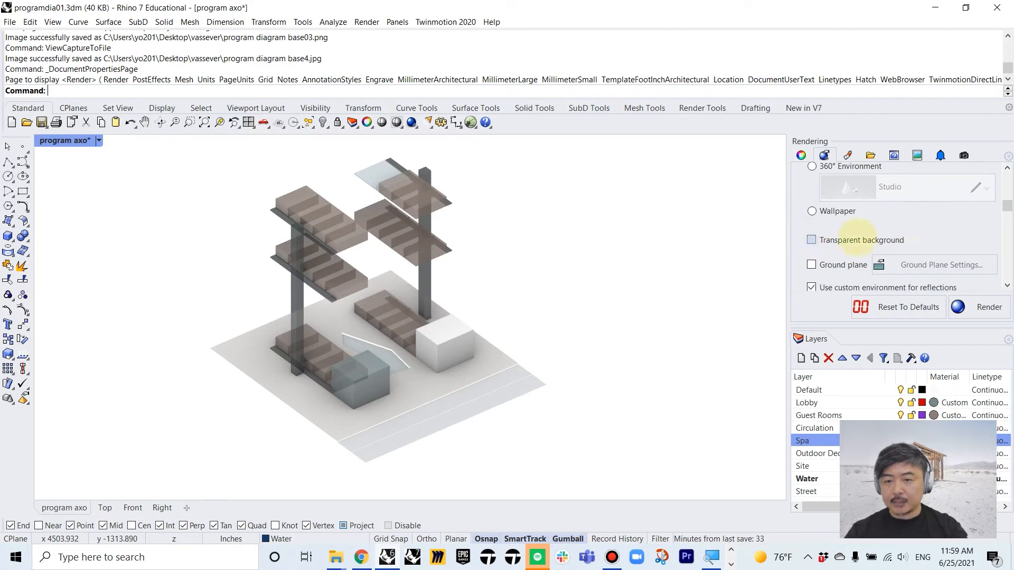
scroll(854, 237, down, 2)
click(812, 223)
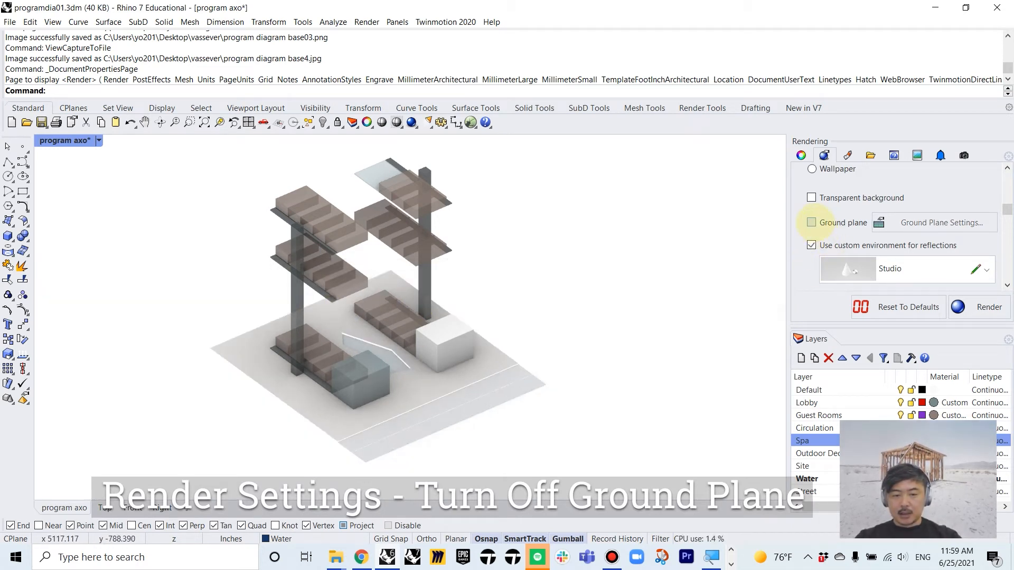
click(812, 222)
click(812, 223)
click(812, 222)
click(812, 222)
click(812, 222)
click(811, 223)
click(812, 223)
click(812, 223)
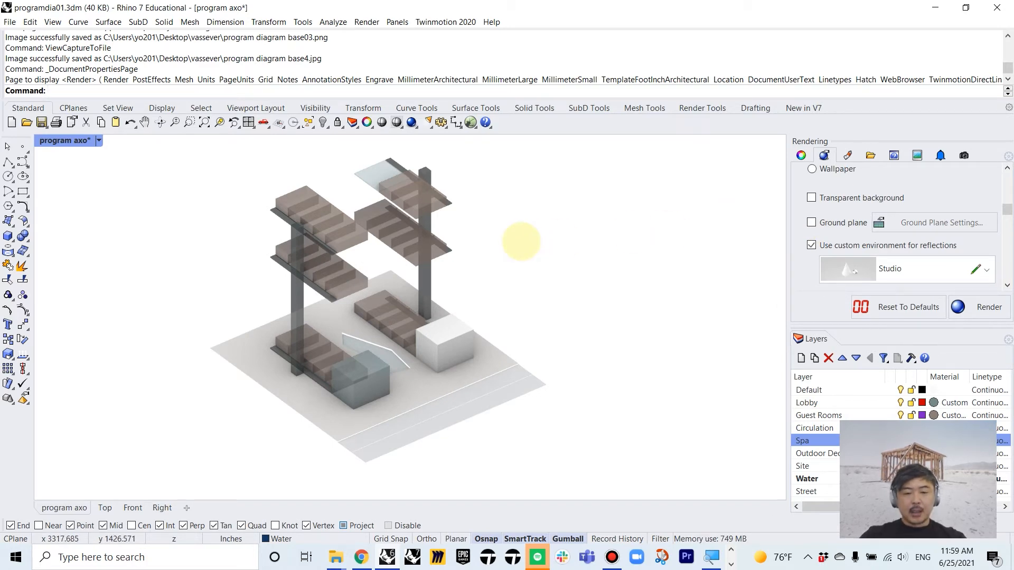
- Set up a file capture of the program axo view at a custom resolution of 2666 x 2000 pixels
text(Vi)
key(Return)
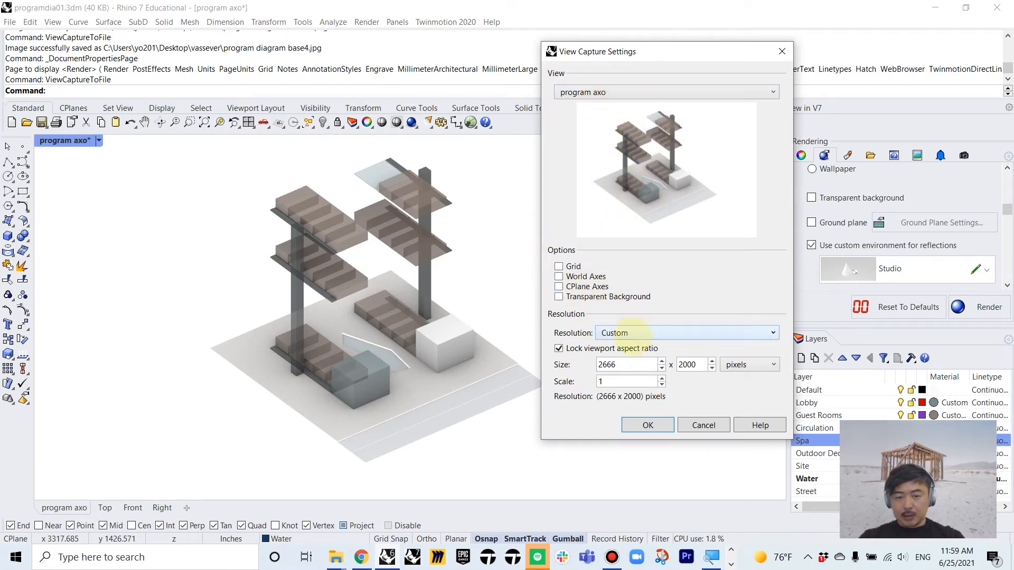
click(677, 332)
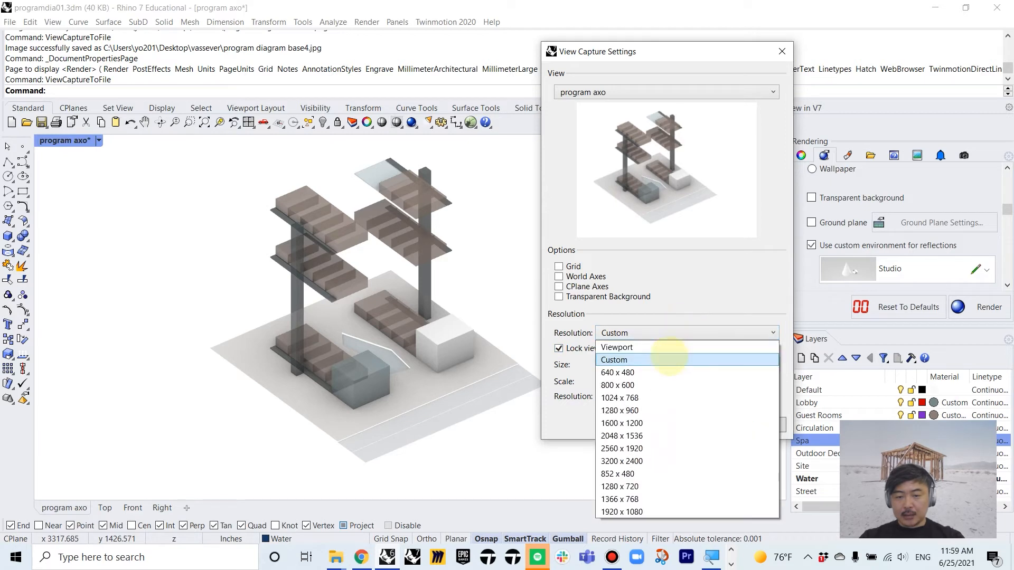
click(669, 360)
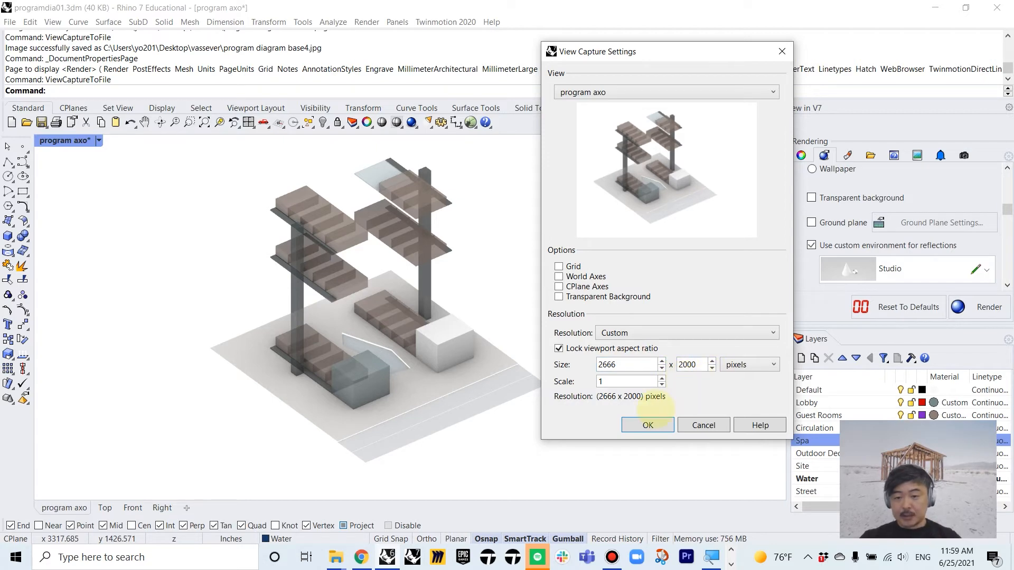
click(648, 425)
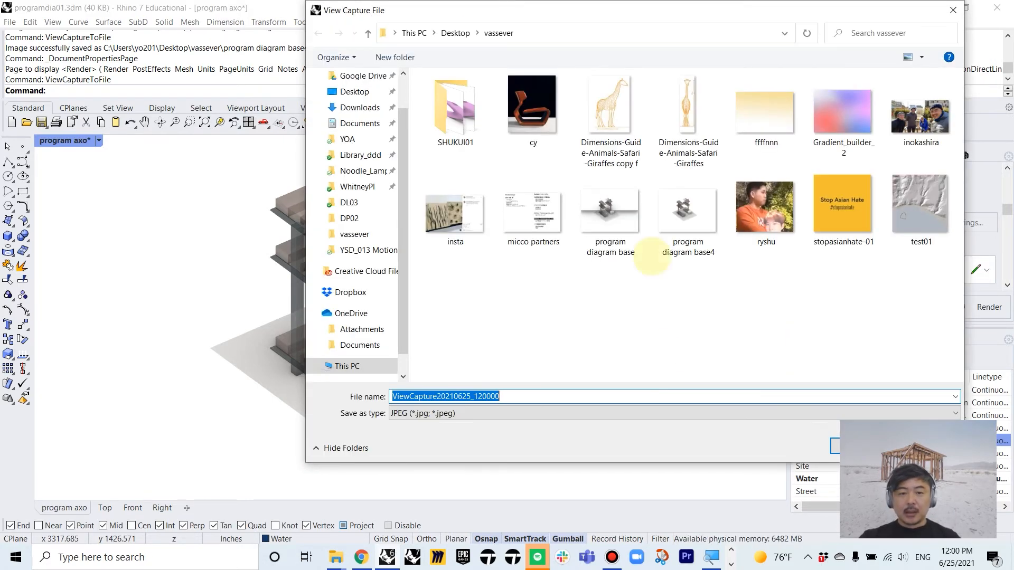
- Save the view capture as a JPEG named "program diagram base5" in the vassever folder
click(687, 222)
click(545, 398)
click(545, 397)
key(BackSpace)
text(5)
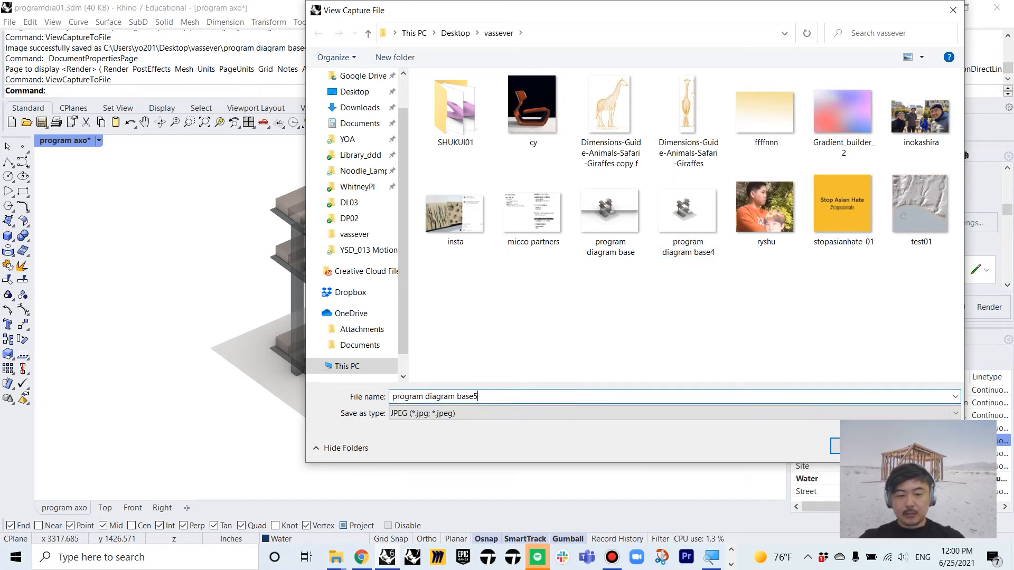
key(Return)
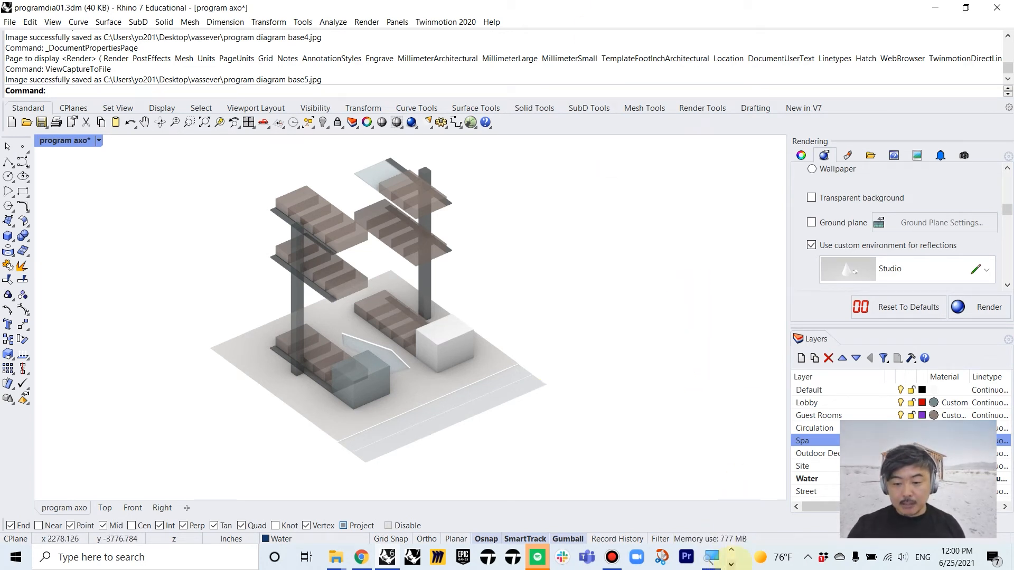
- Switch to Illustrator and create a new landscape Web document of 1920 x 1080 px
click(731, 564)
click(372, 556)
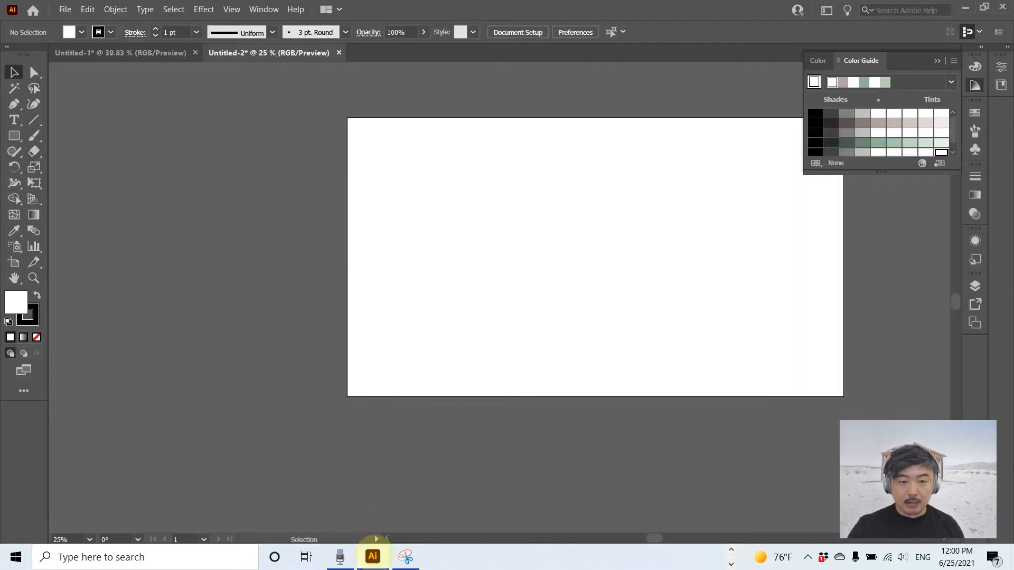
click(63, 10)
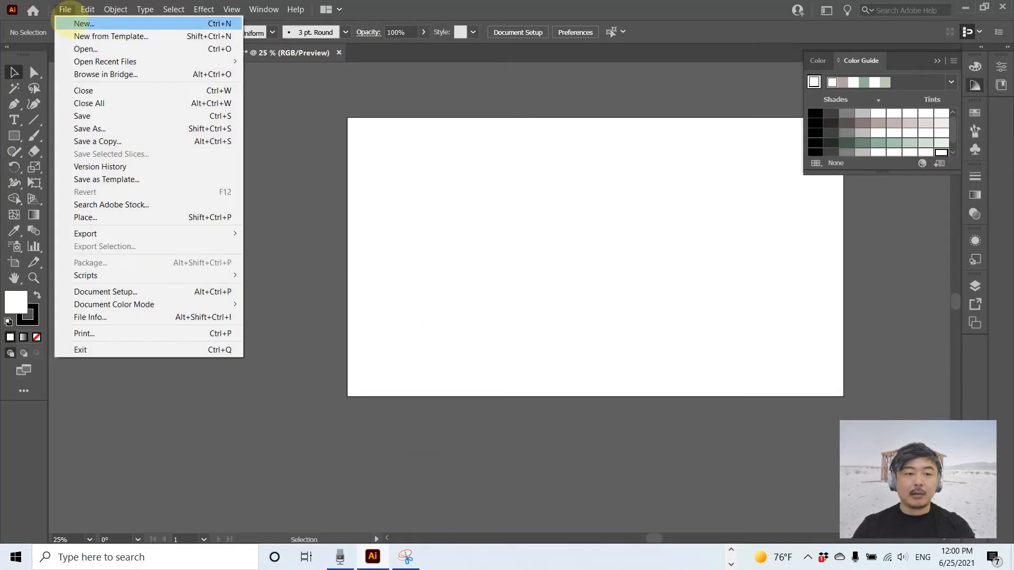
click(74, 22)
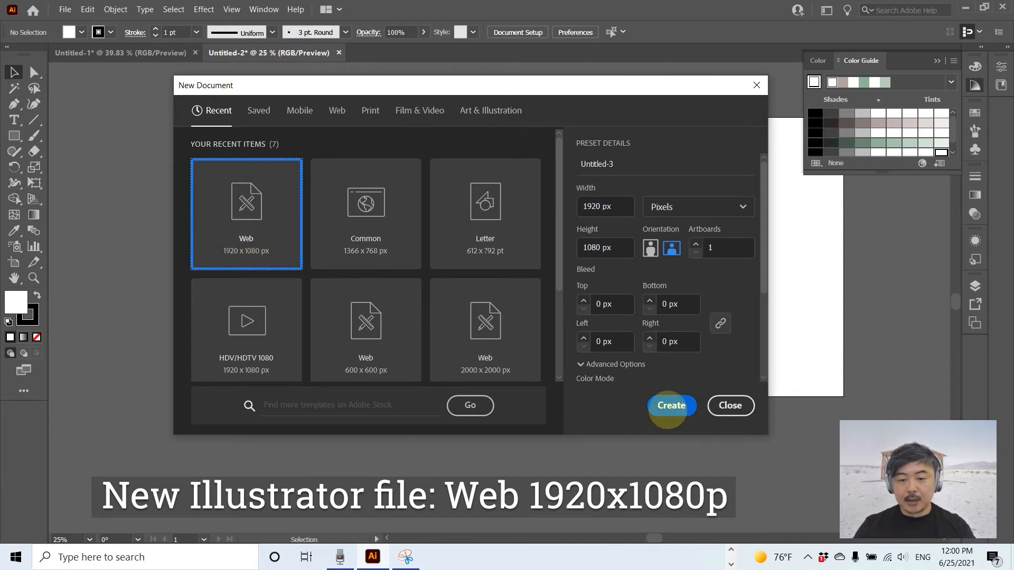
click(672, 405)
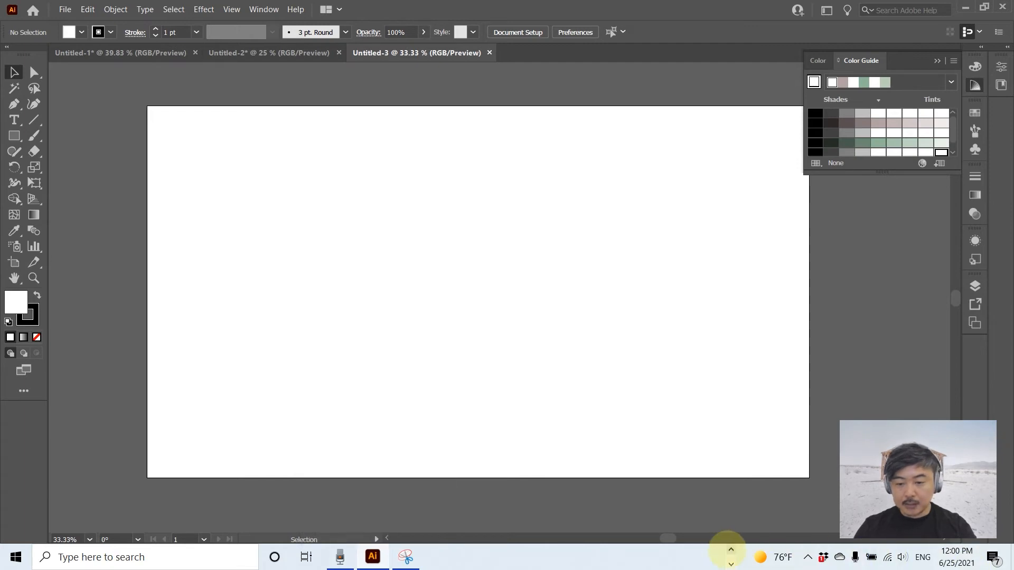
- Preview the exported program diagram base5 image from the vassever folder and place it in the new Illustrator document
click(731, 550)
mouse_move(336, 555)
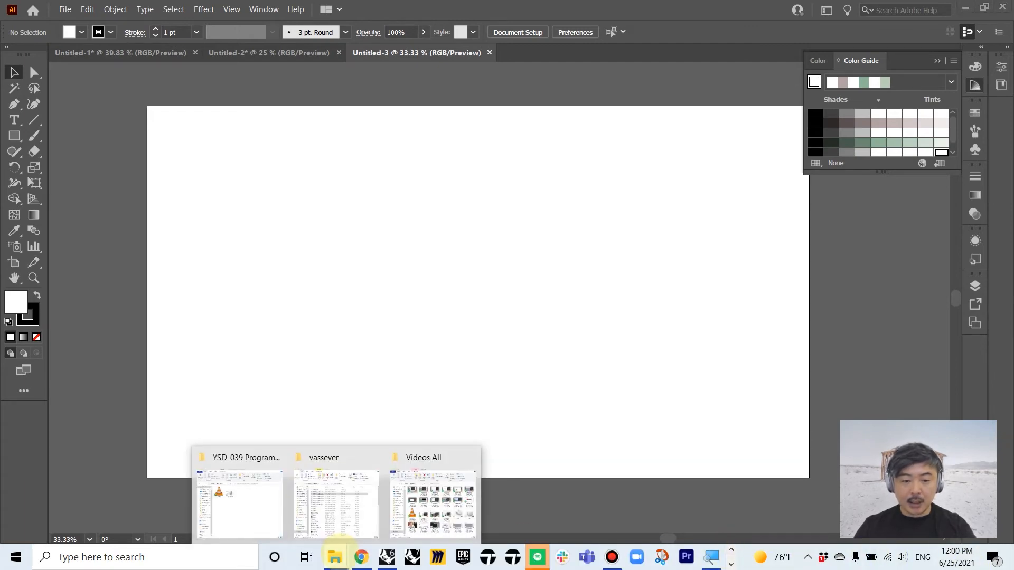
mouse_move(261, 518)
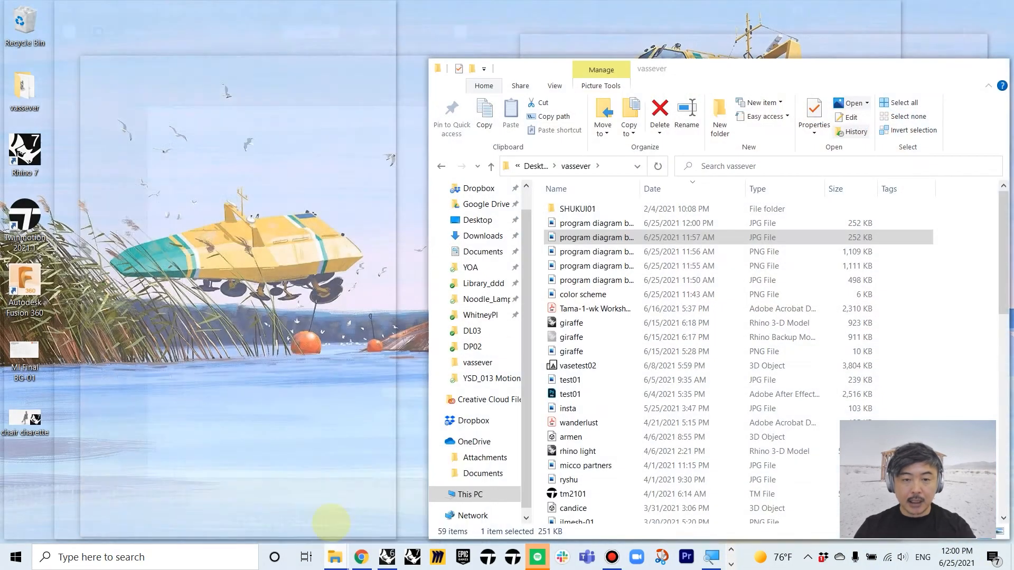
click(333, 504)
double_click(591, 223)
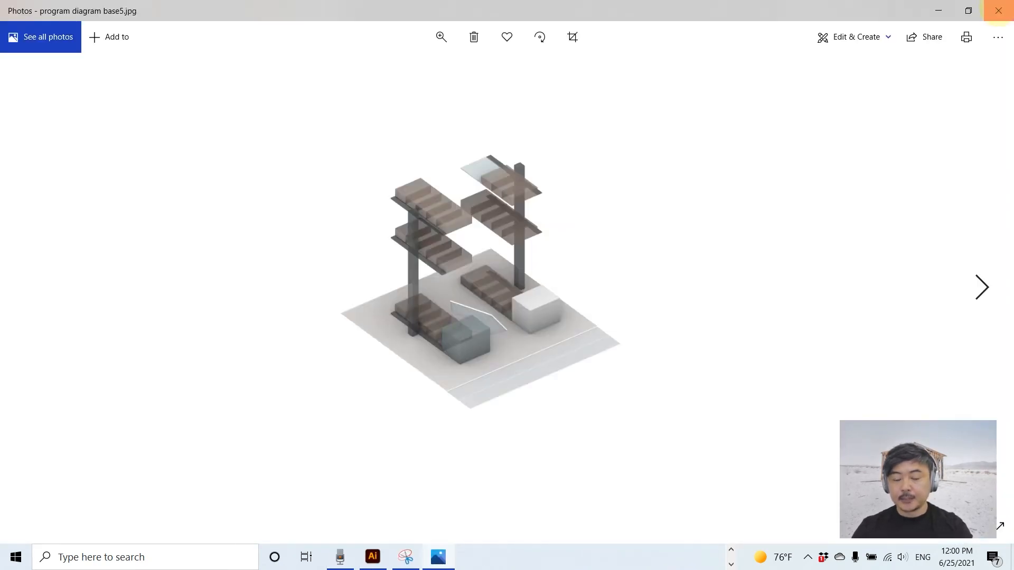
click(998, 10)
drag(591, 223, 329, 193)
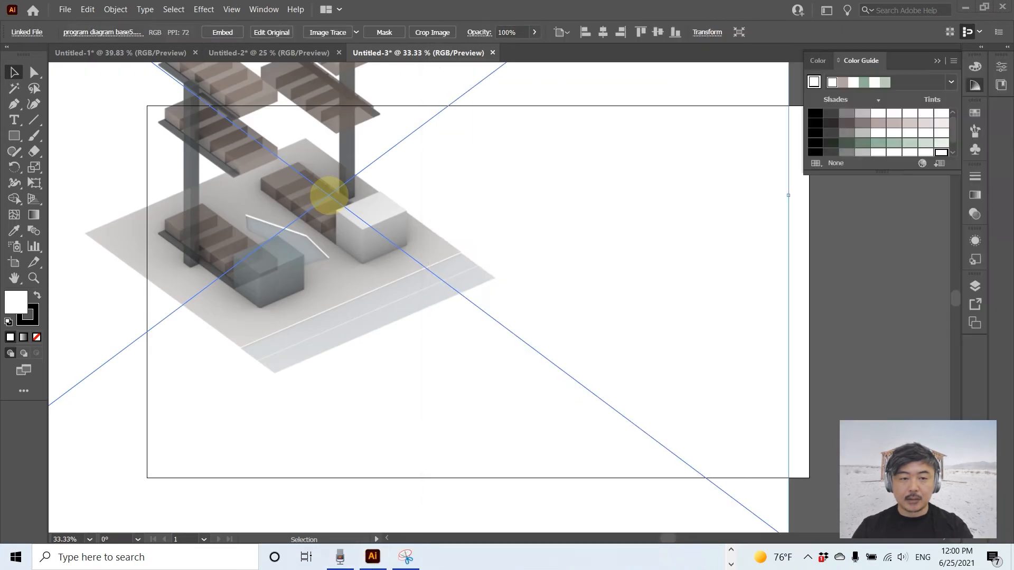
- Scale the placed diagram image down to about 2315 px wide and position it so the building sits within the artboard
drag(488, 286, 548, 341)
alt+scroll(426, 289, down, 2)
drag(708, 120, 658, 149)
mouse_move(523, 262)
mouse_down()
mouse_move(528, 252)
mouse_move(507, 258)
mouse_up()
click(464, 117)
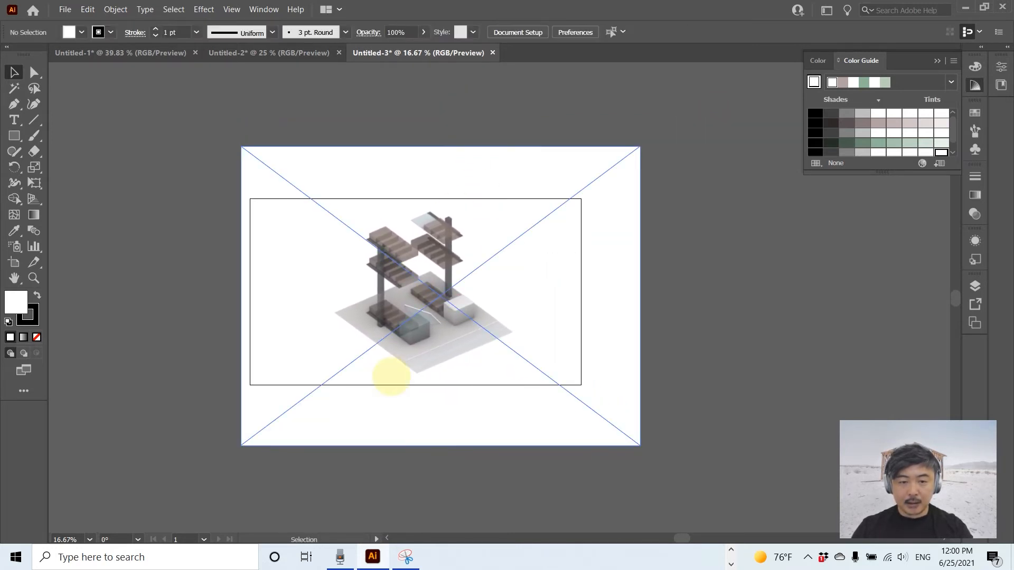
scroll(392, 376, up, 1)
key(super)
click(575, 271)
alt+scroll(501, 327, up, 1)
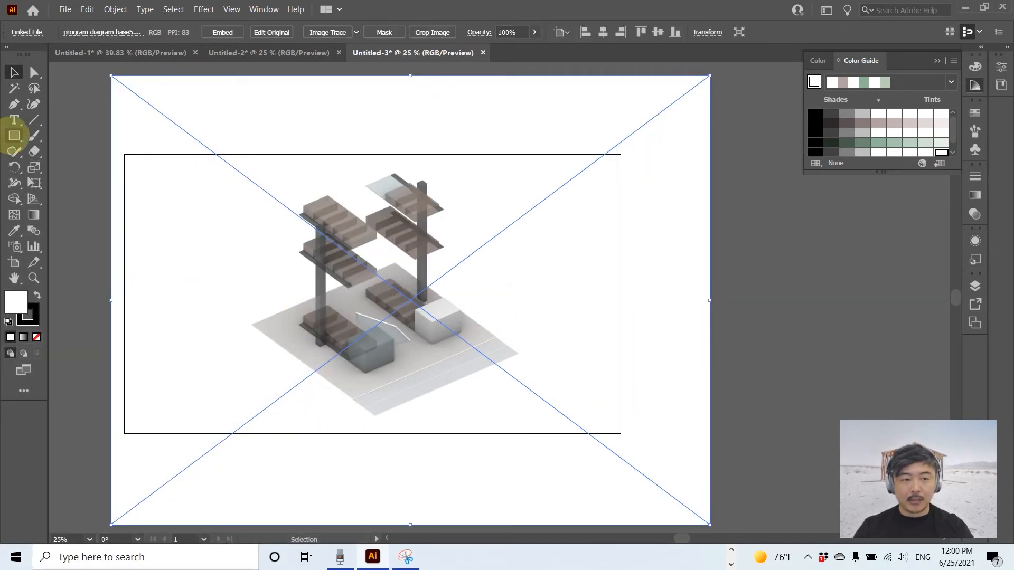
- Draw a rectangle matching the artboard and use it as a clipping mask on the diagram image
click(14, 135)
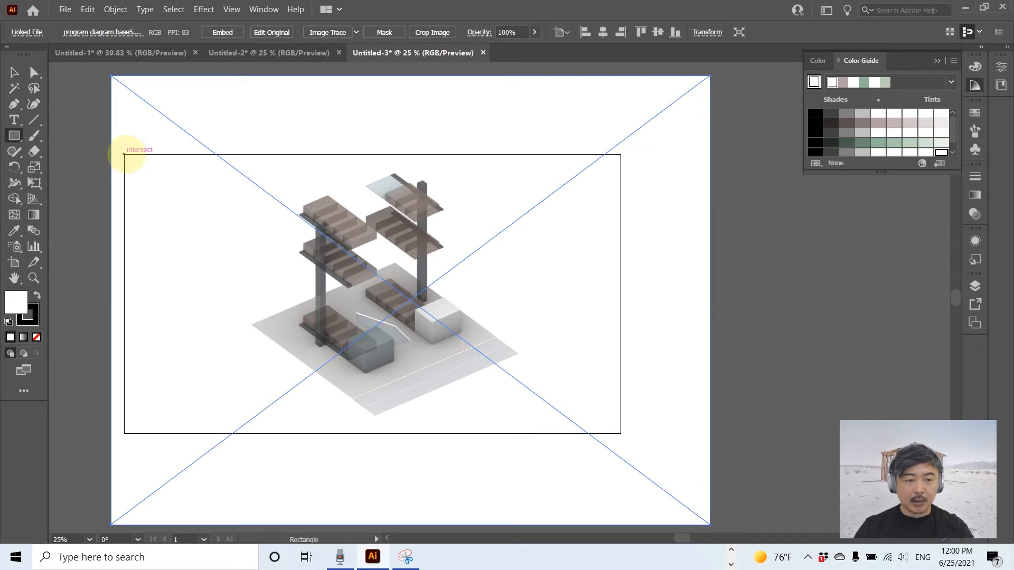
drag(125, 155, 620, 435)
click(15, 72)
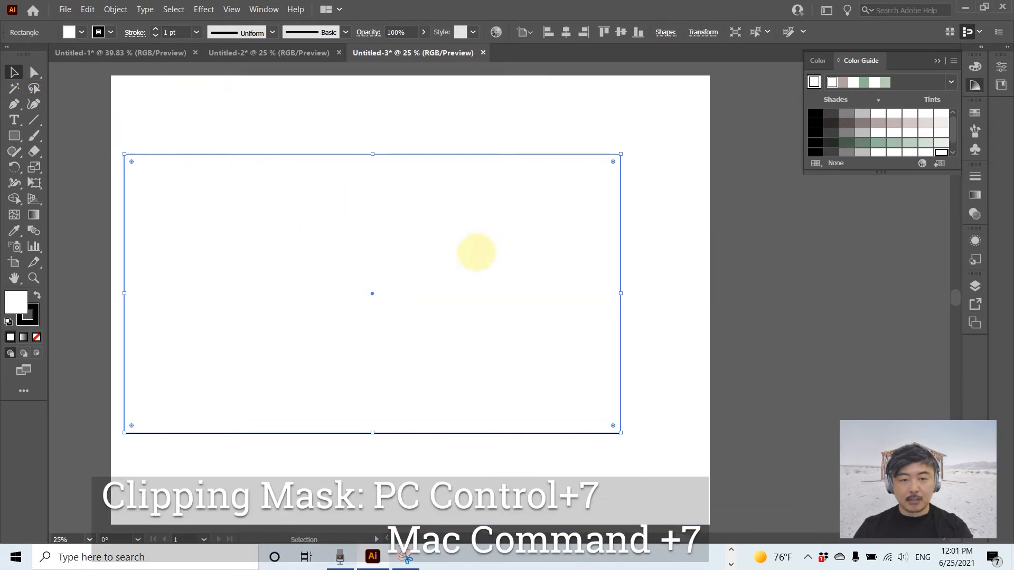
shift+click(539, 128)
key(ctrl)
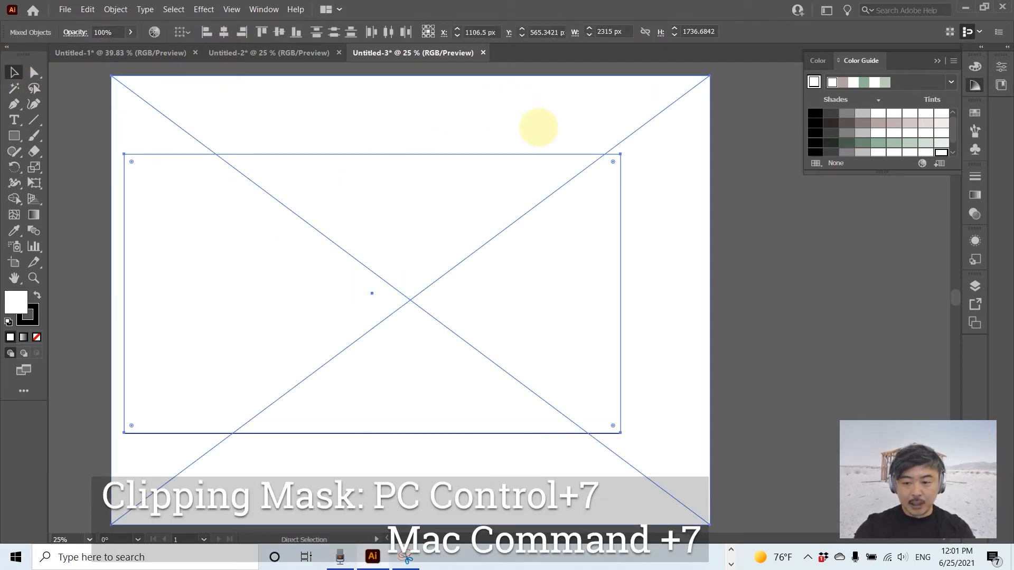
key(ctrl+7)
click(667, 274)
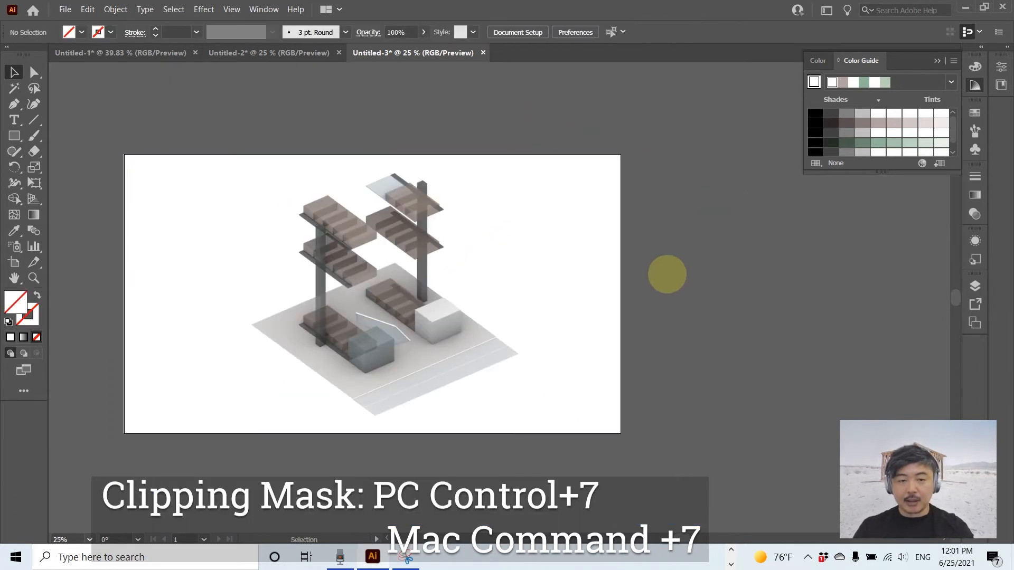
- Shift the image slightly right and up inside its clipping mask to center the diagram
key(a)
drag(434, 280, 464, 275)
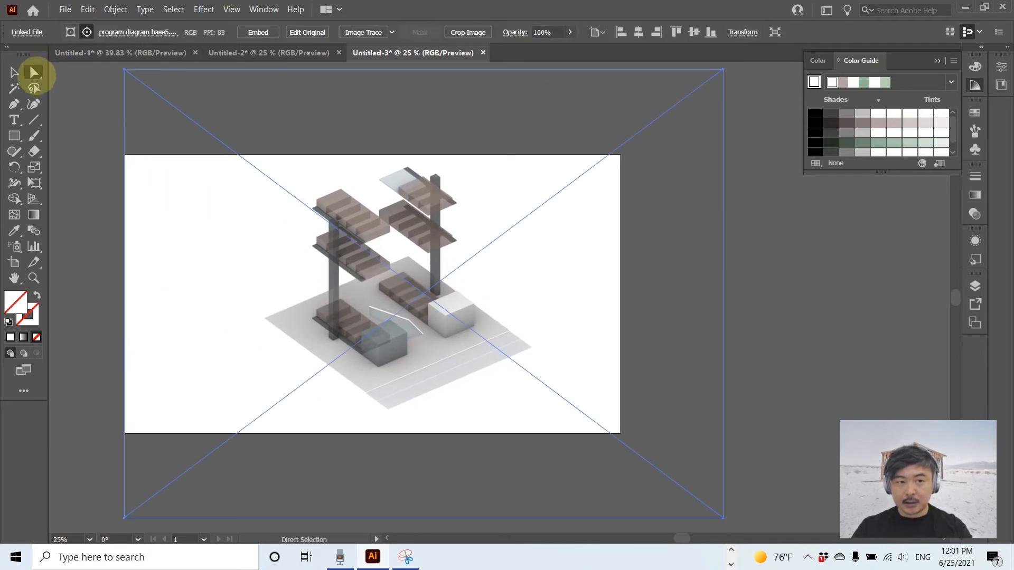
click(740, 281)
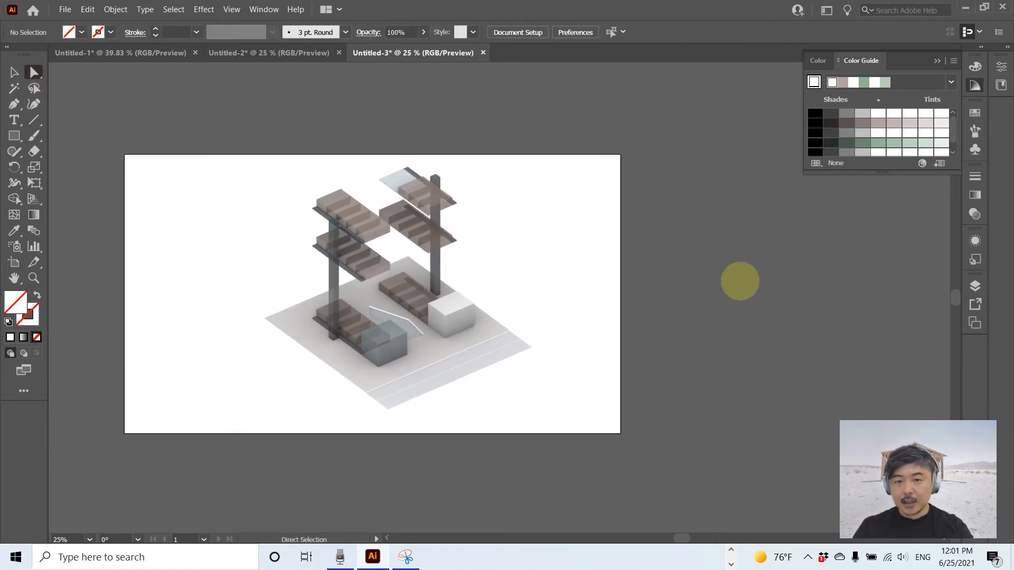
- Lock Layer 1 holding the diagram and add a new layer above it
click(974, 285)
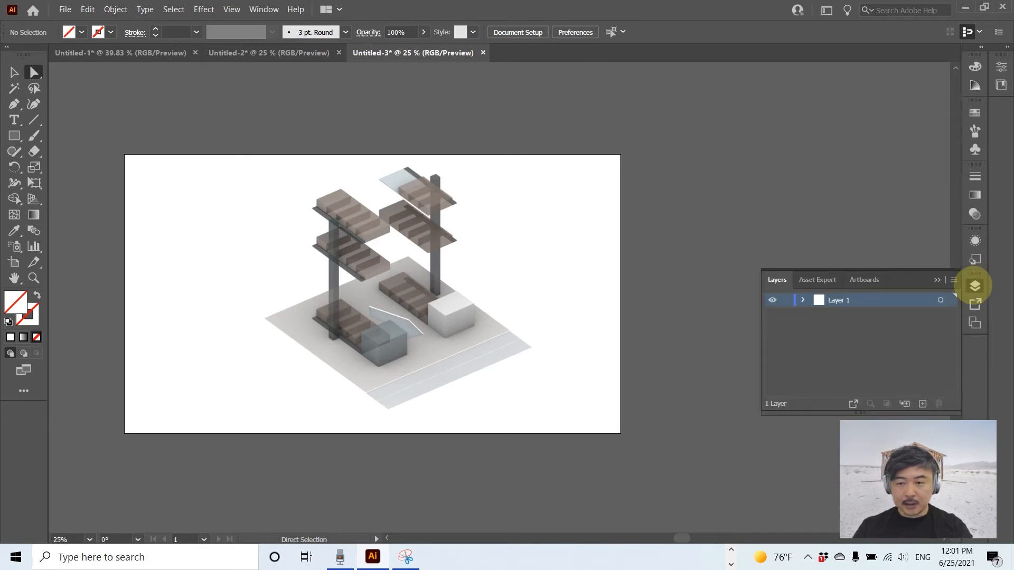
click(785, 300)
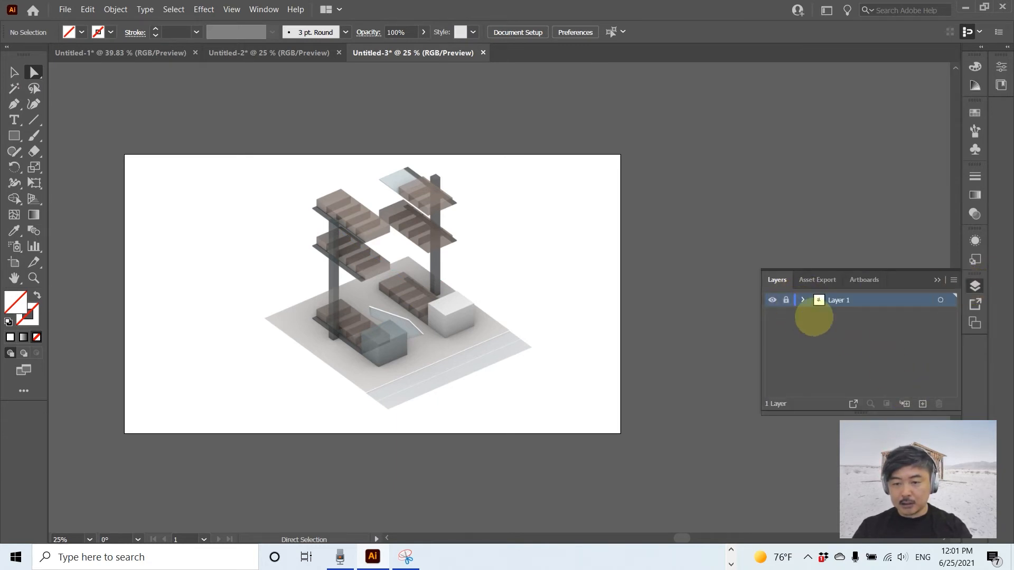
click(922, 404)
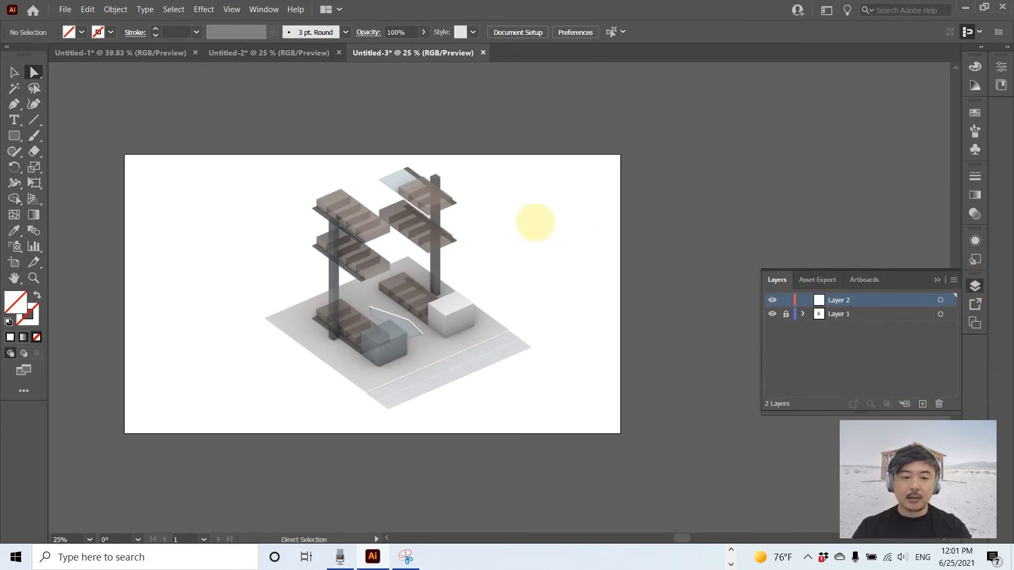
- With the Pen tool, draw a leader line from the middle-level right guest room block, about 168 px diagonally up, ending in a short horizontal segment
alt+scroll(377, 259, up, 2)
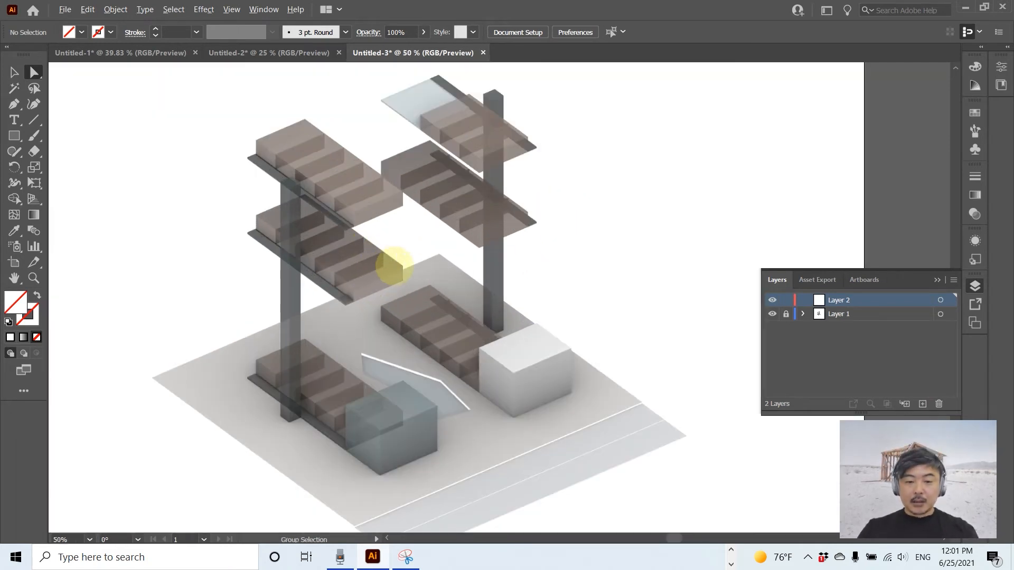
alt+scroll(394, 270, down, 1)
drag(442, 268, 477, 264)
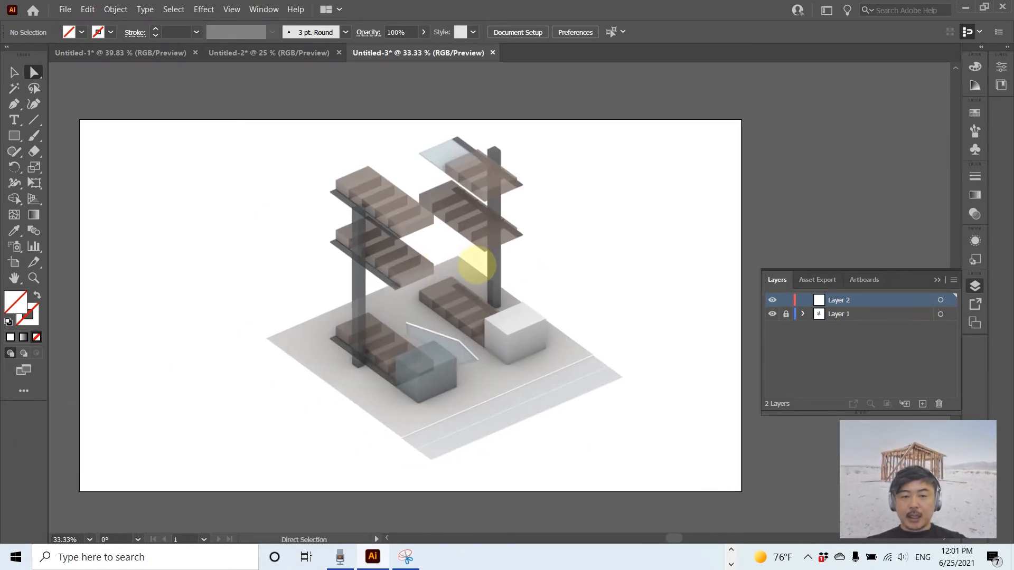
click(14, 104)
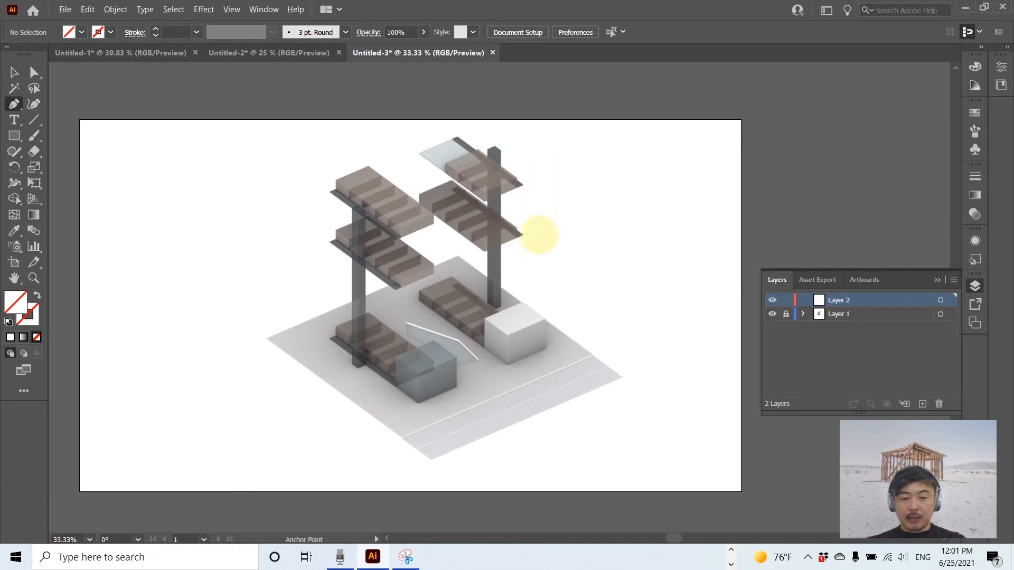
alt+scroll(539, 235, up, 1)
click(489, 231)
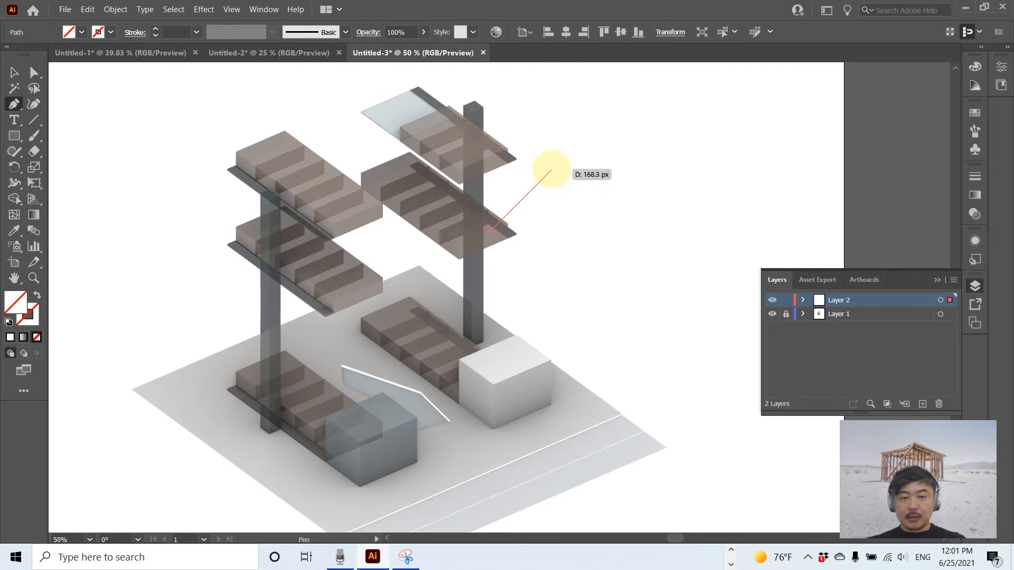
click(552, 170)
click(594, 170)
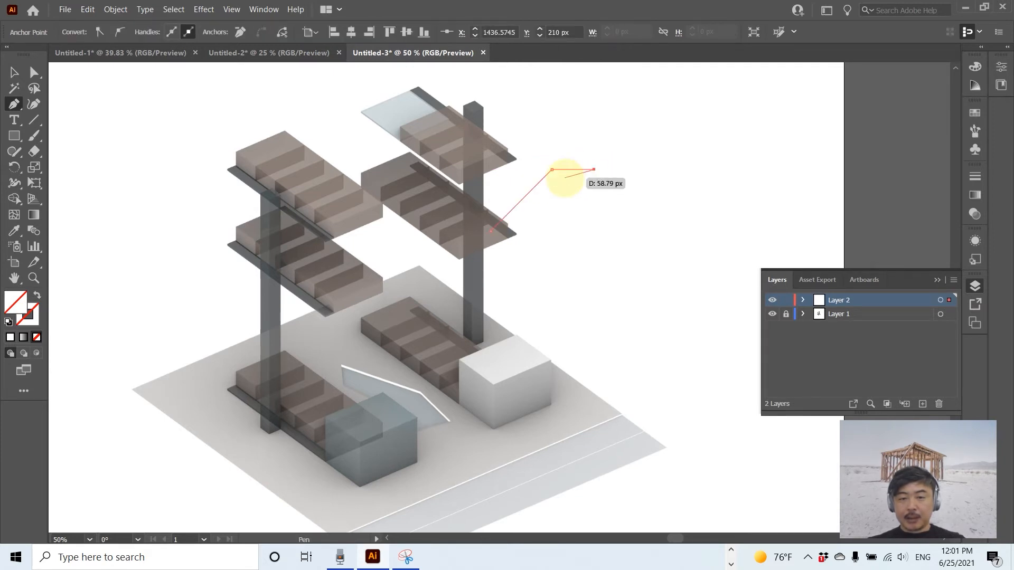
- Give the leader line a black stroke (000000) with no fill
click(14, 72)
click(28, 315)
click(975, 66)
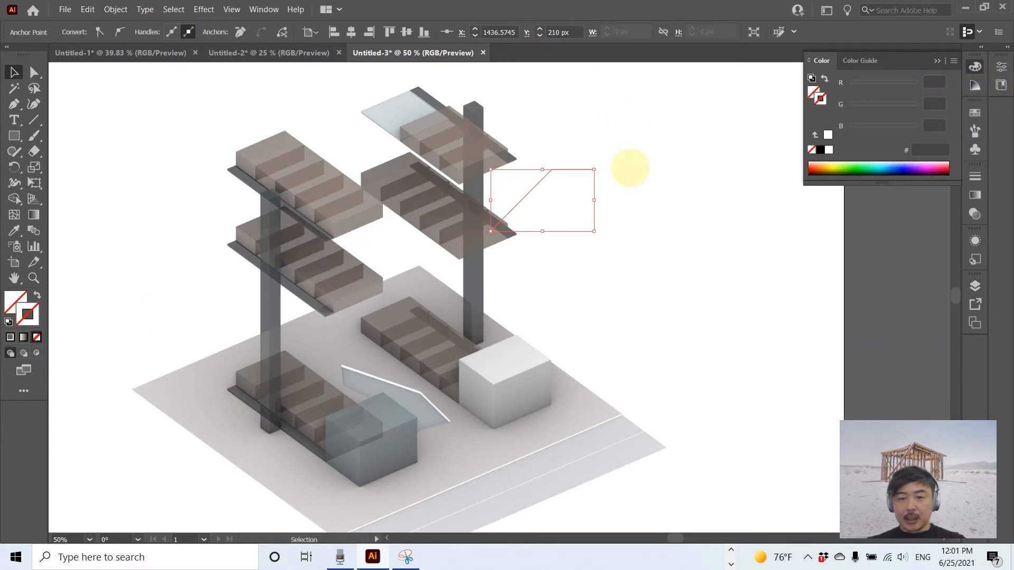
click(821, 150)
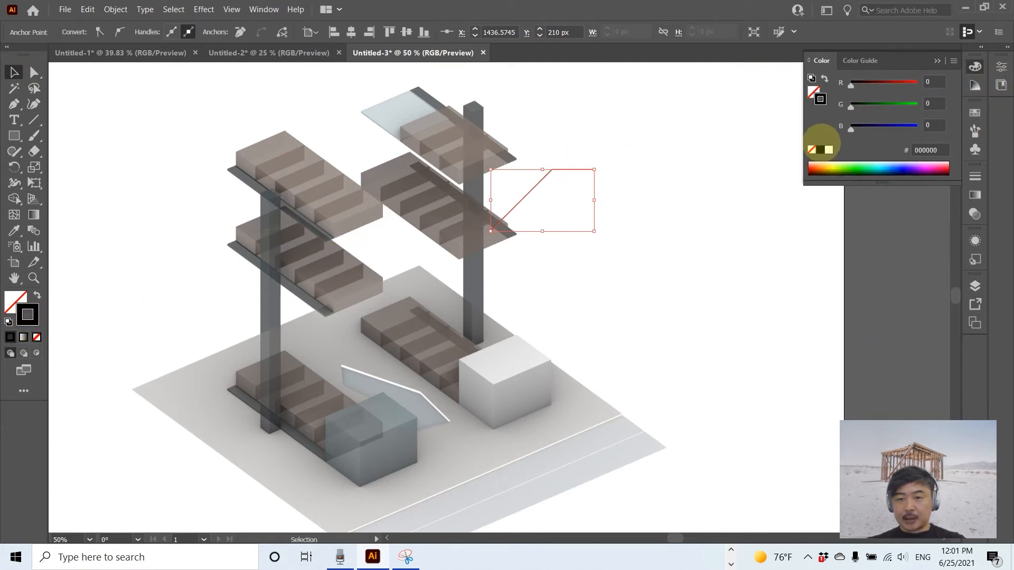
- Nudge the leader line slightly right and extend its horizontal end further out from the diagram
click(564, 171)
drag(567, 170, 573, 169)
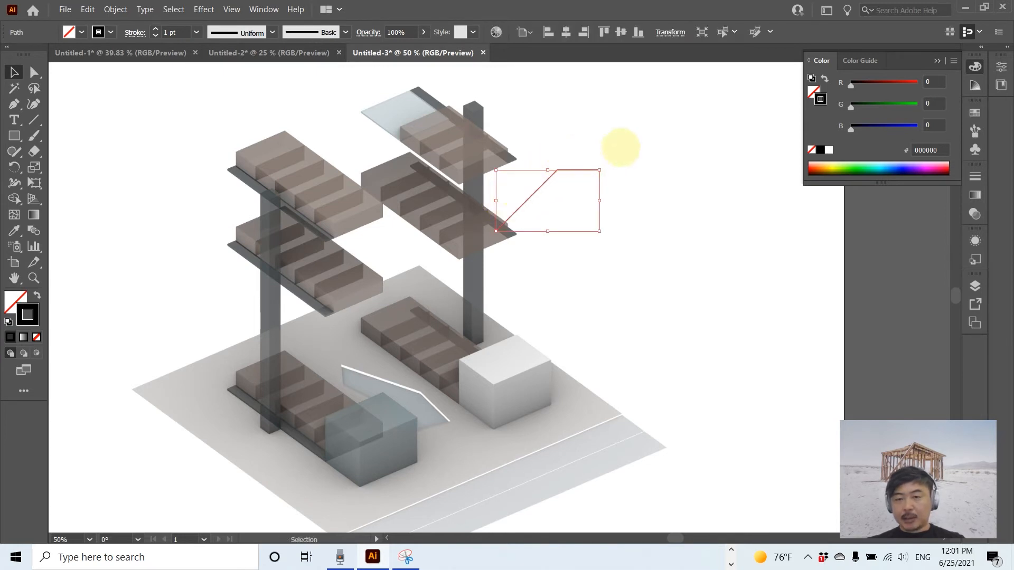
click(649, 174)
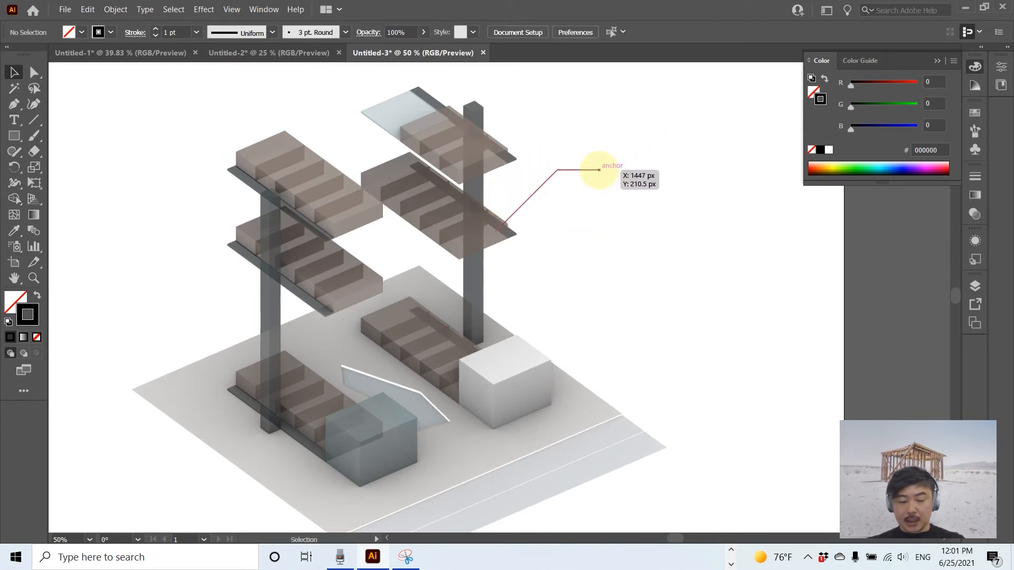
drag(599, 170, 632, 169)
click(630, 156)
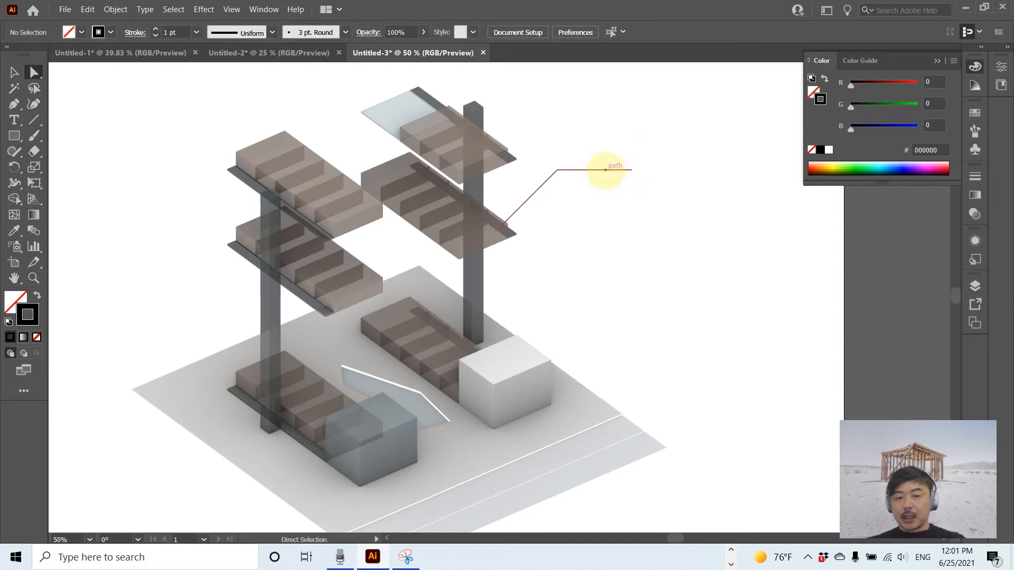
- Display the stroke settings for the leader line
click(605, 169)
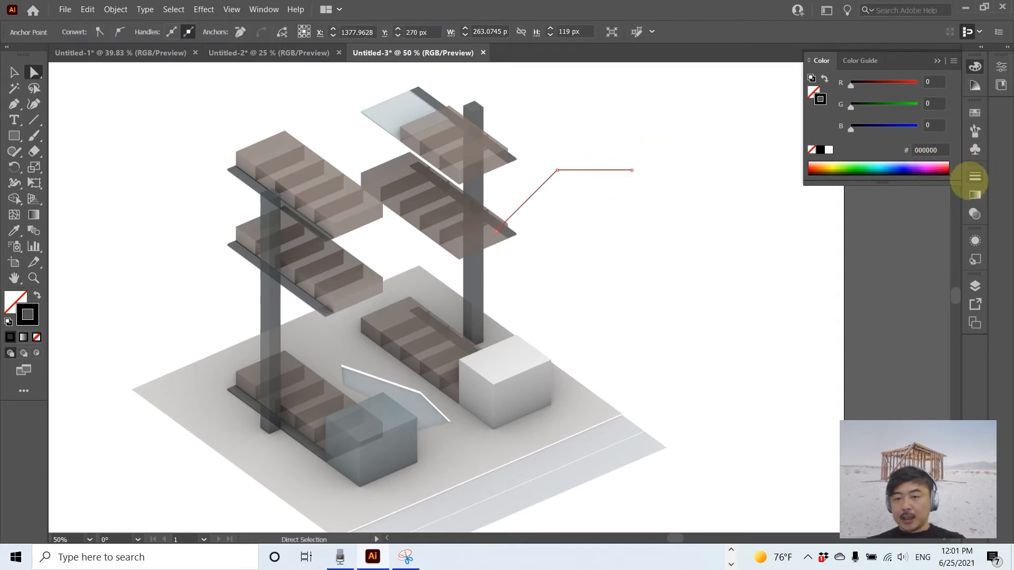
click(975, 176)
click(602, 149)
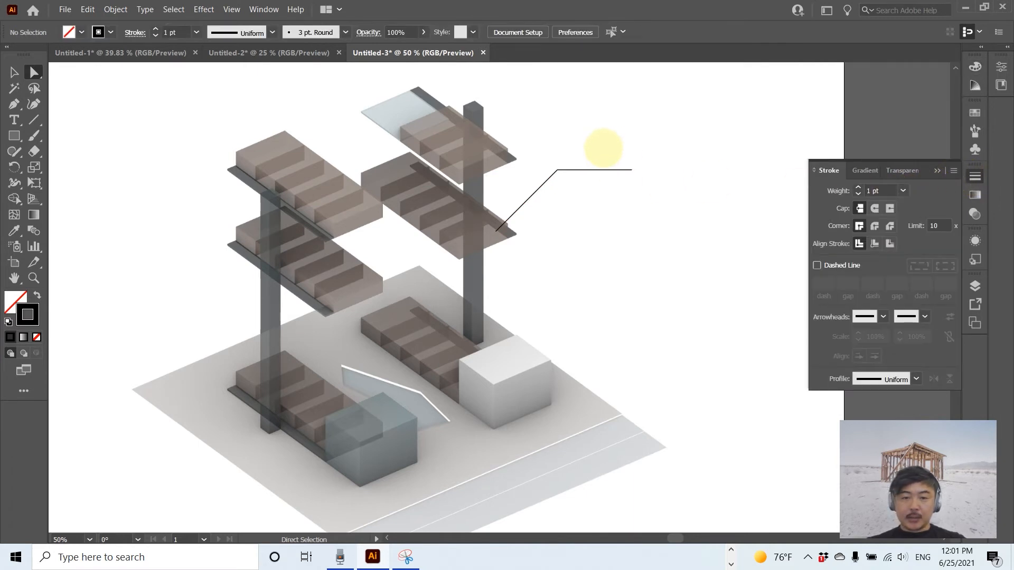
- Add the text label "Guest Rooms" and place it just beyond the outer end of the leader line, level with its horizontal segment
click(14, 120)
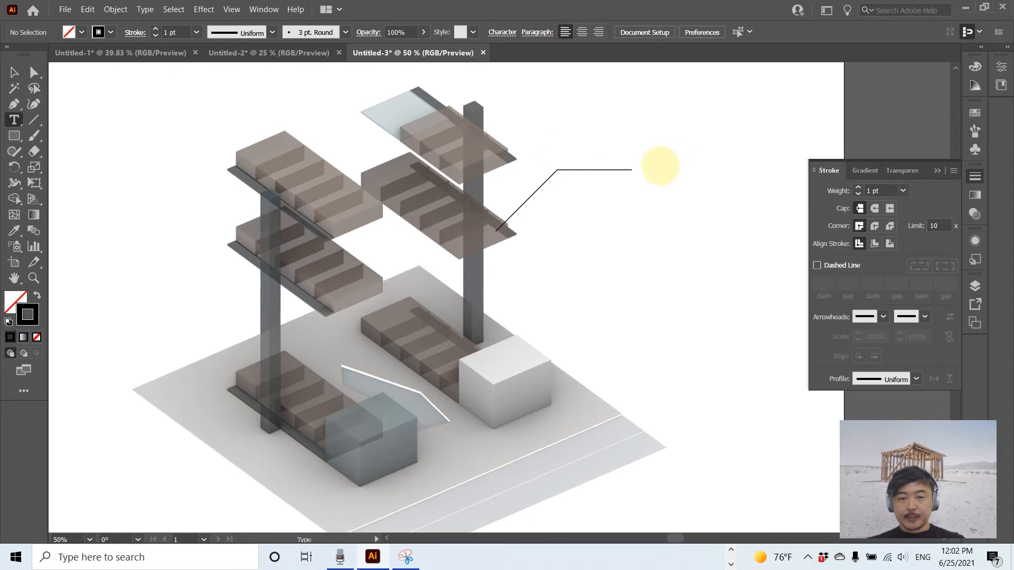
click(648, 163)
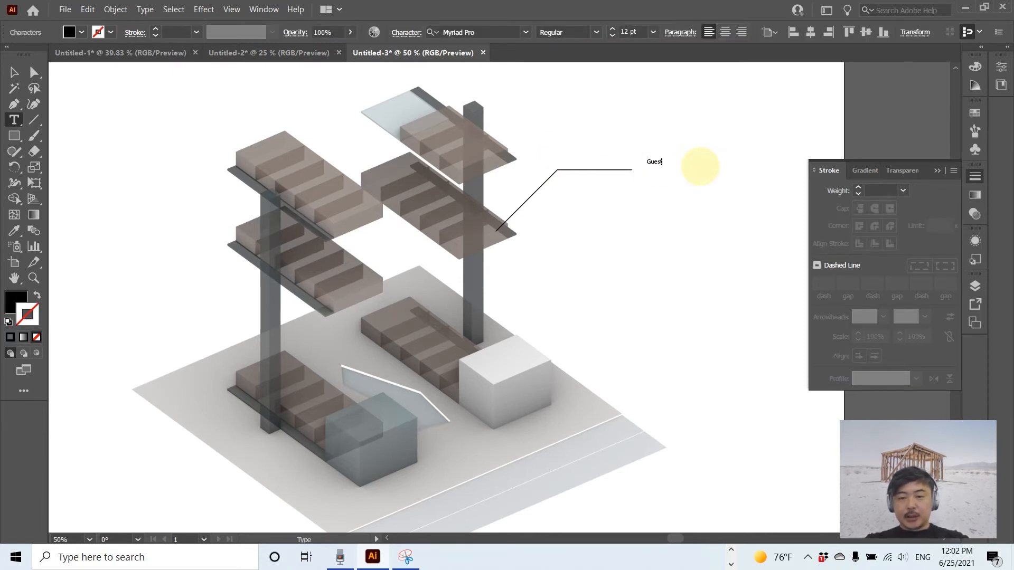
click(13, 72)
scroll(654, 185, up, 1)
key(super)
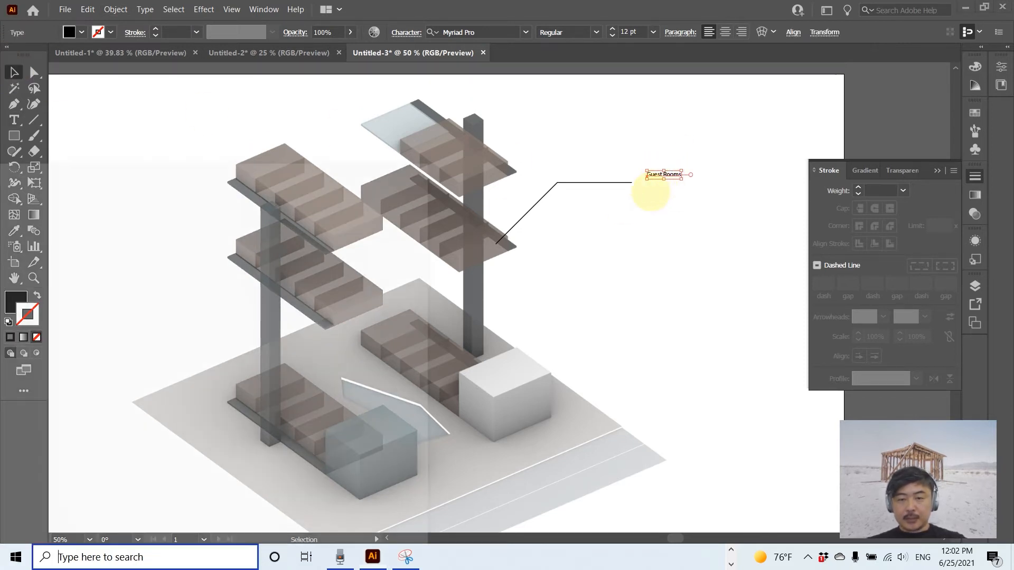
alt+scroll(651, 187, up, 3)
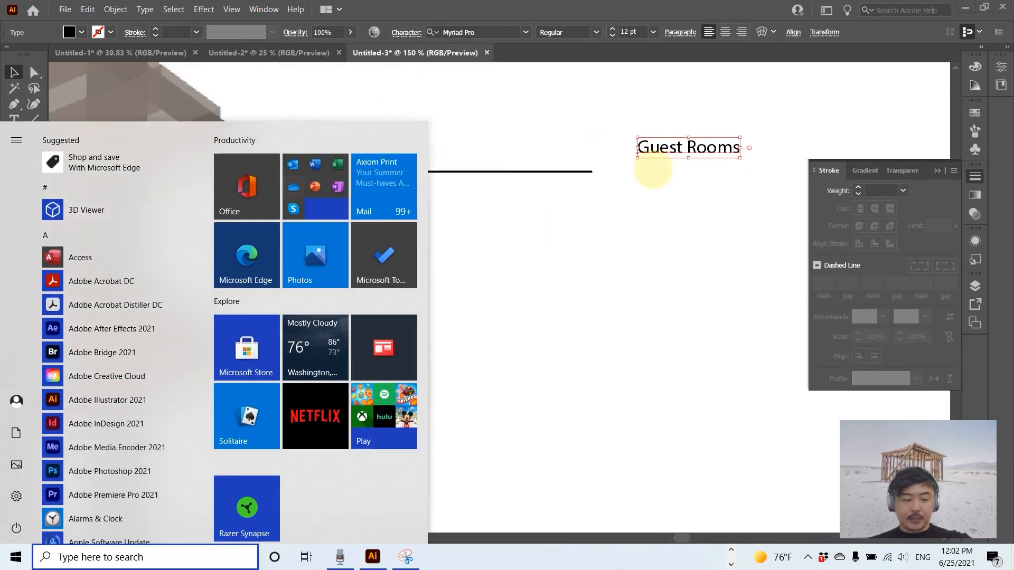
click(654, 169)
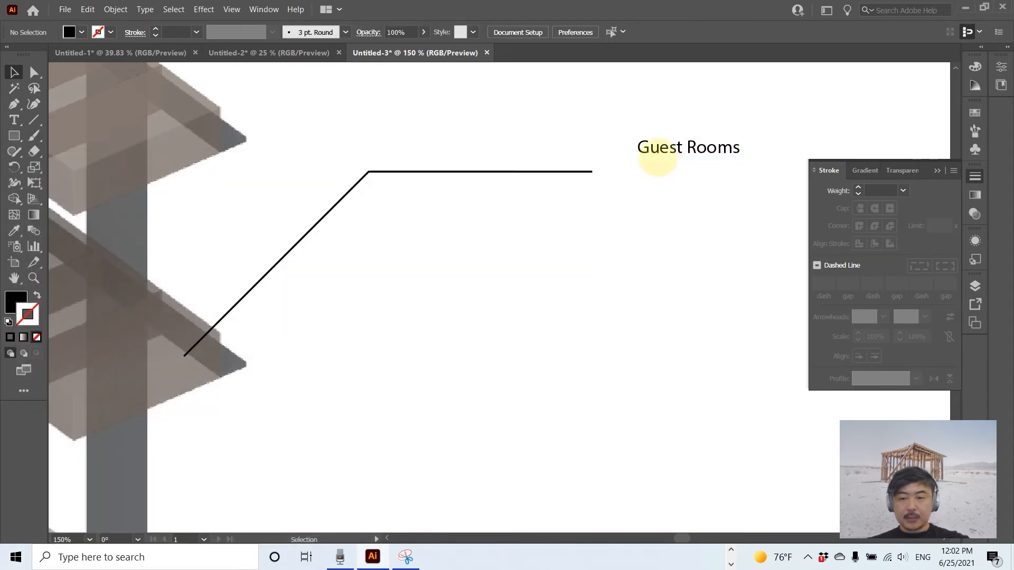
mouse_move(652, 159)
mouse_down()
mouse_move(659, 172)
mouse_move(627, 174)
mouse_up()
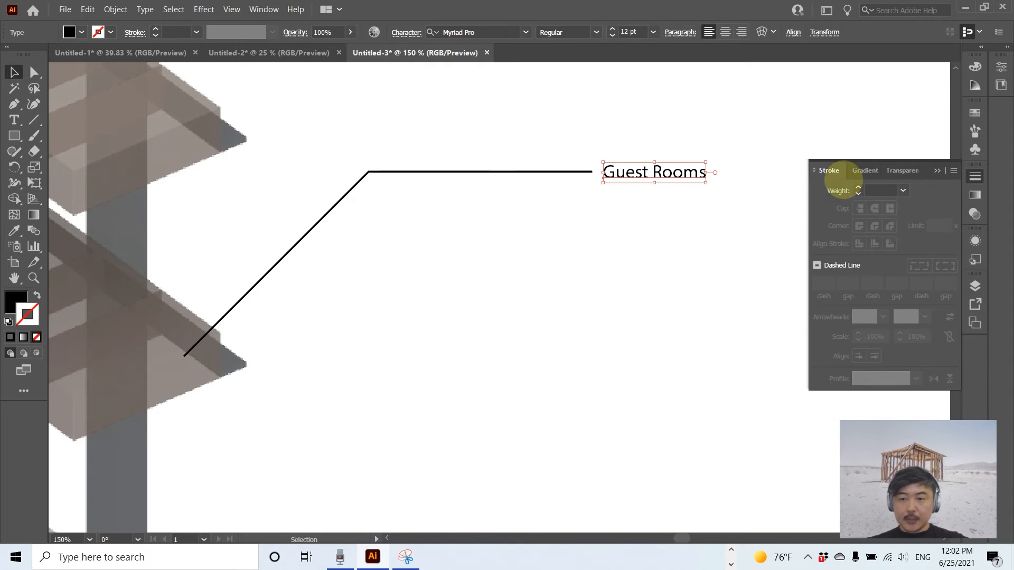
- Set the "Guest Rooms" label's font to D-DIN with the DIN-Bold style
key(ctrl+t)
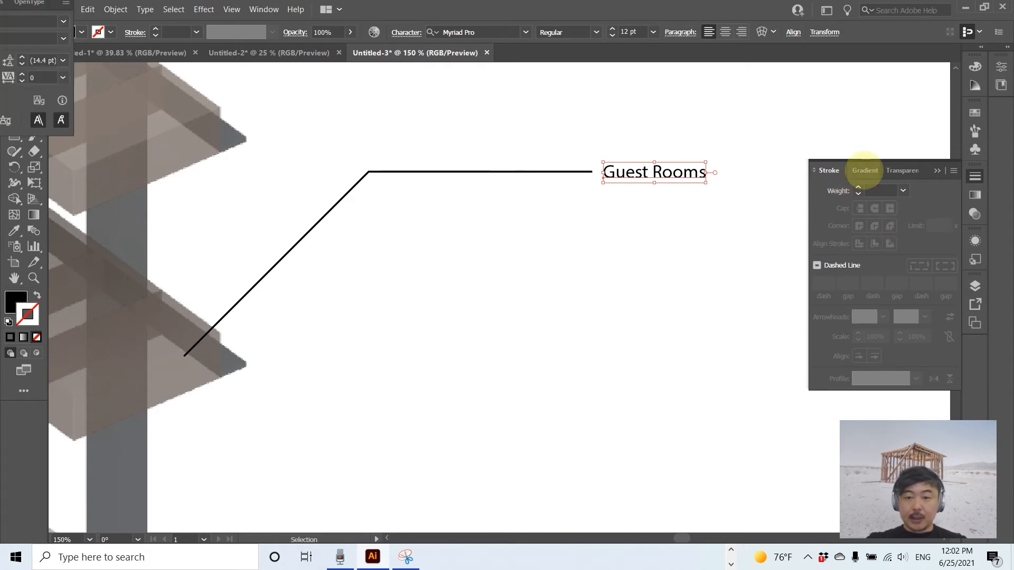
click(865, 170)
click(875, 306)
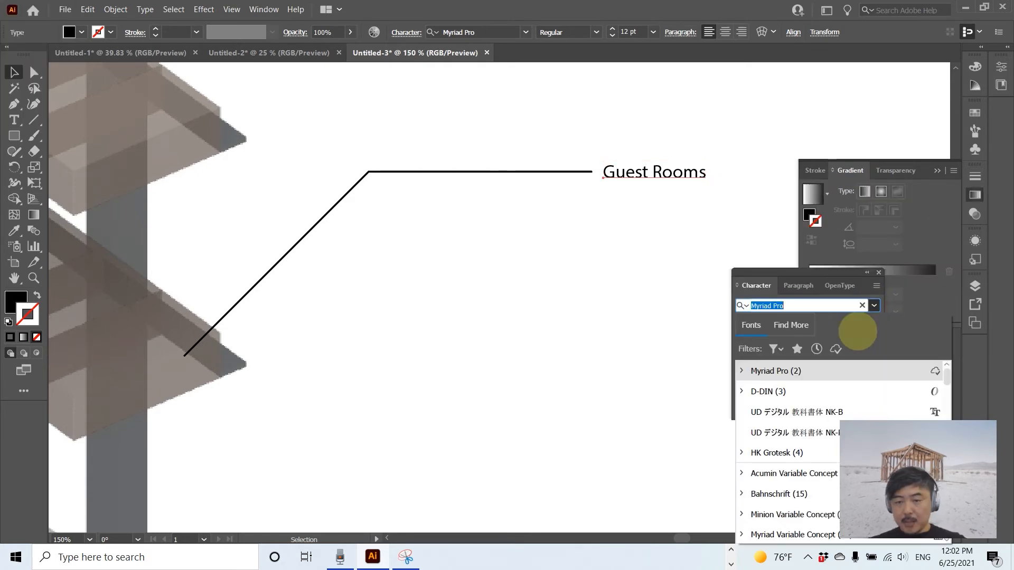
scroll(849, 417, down, 9)
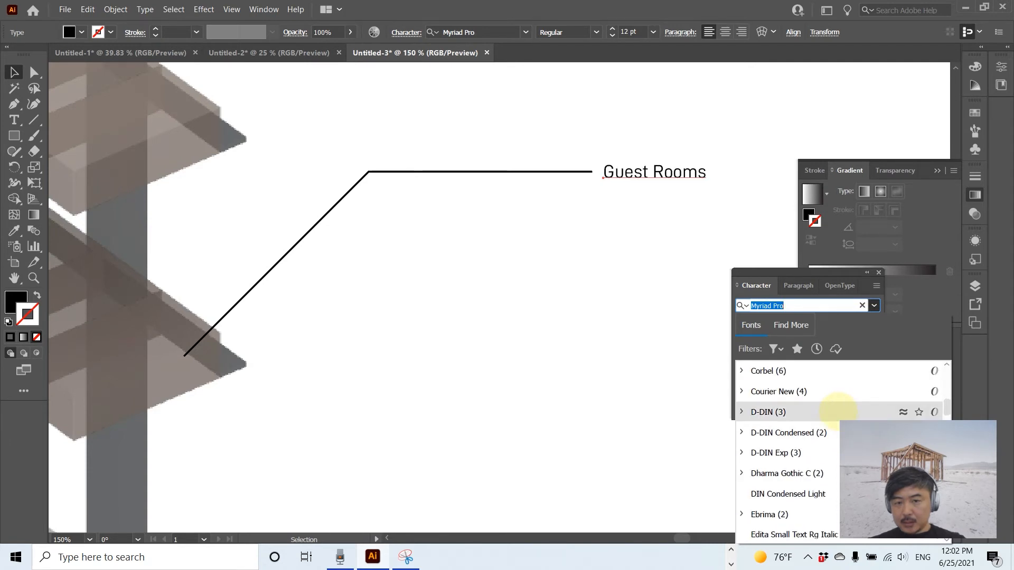
click(838, 412)
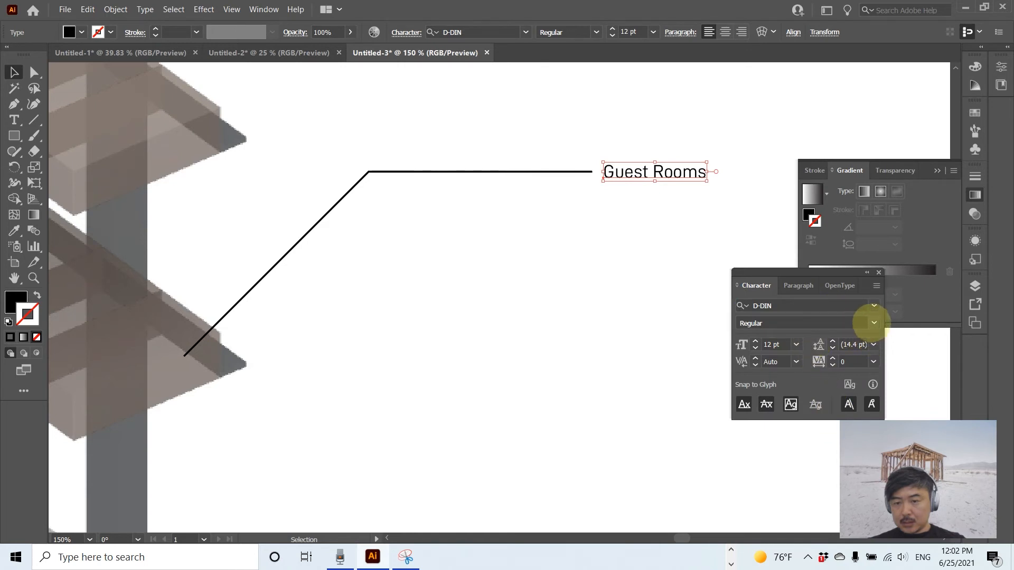
click(874, 324)
click(850, 369)
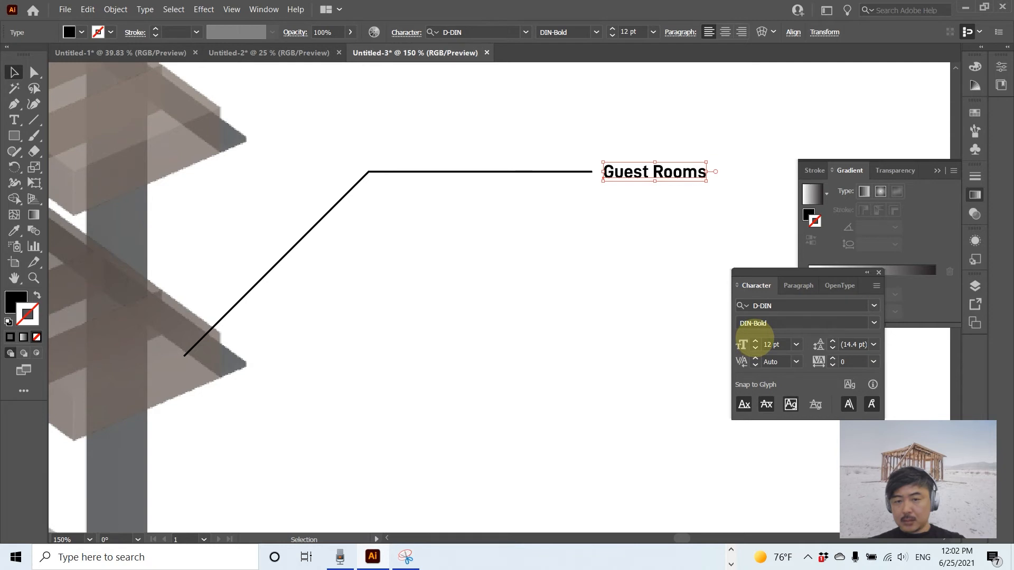
- Increase the "Guest Rooms" label's font size to 30 pt
click(756, 341)
click(756, 341)
click(756, 341)
click(756, 341)
click(755, 341)
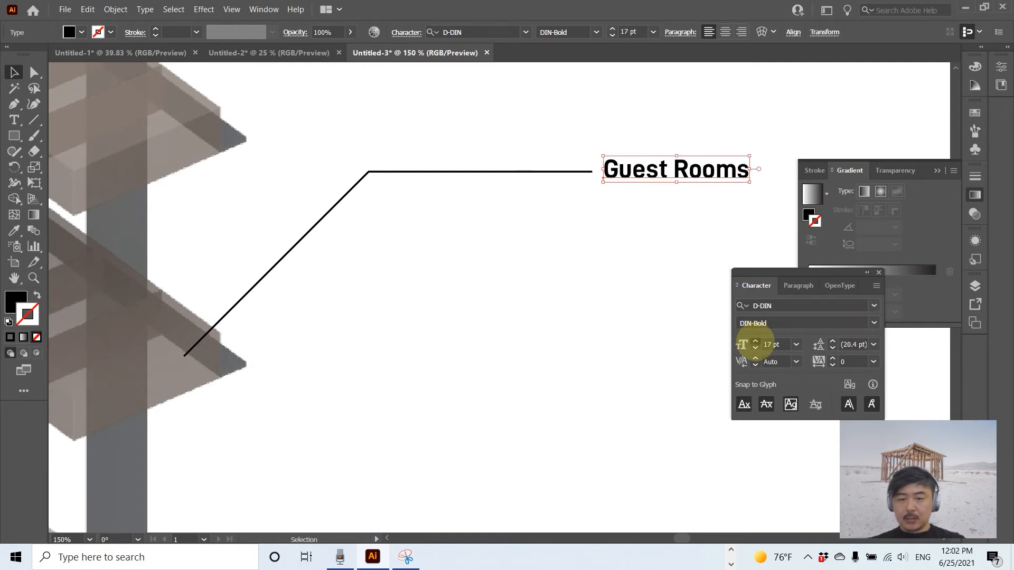
click(756, 341)
click(755, 341)
click(755, 341)
alt+scroll(426, 280, down, 5)
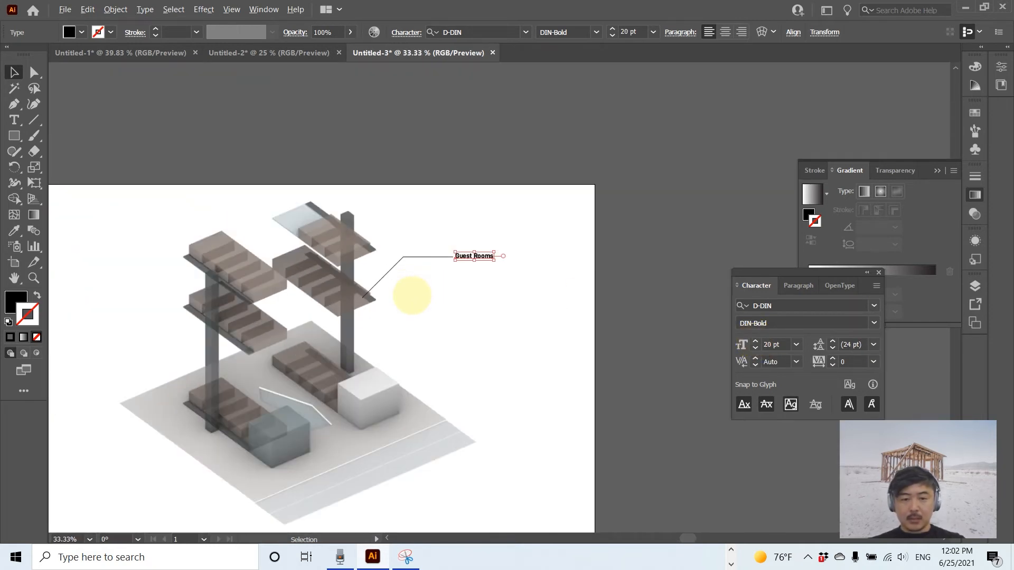
drag(370, 324, 478, 321)
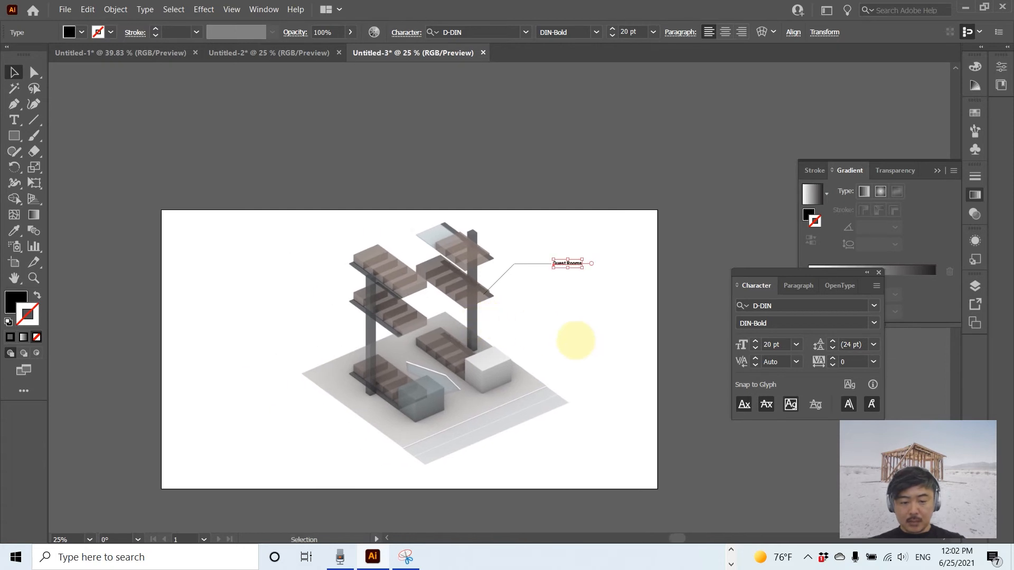
alt+scroll(576, 341, up, 1)
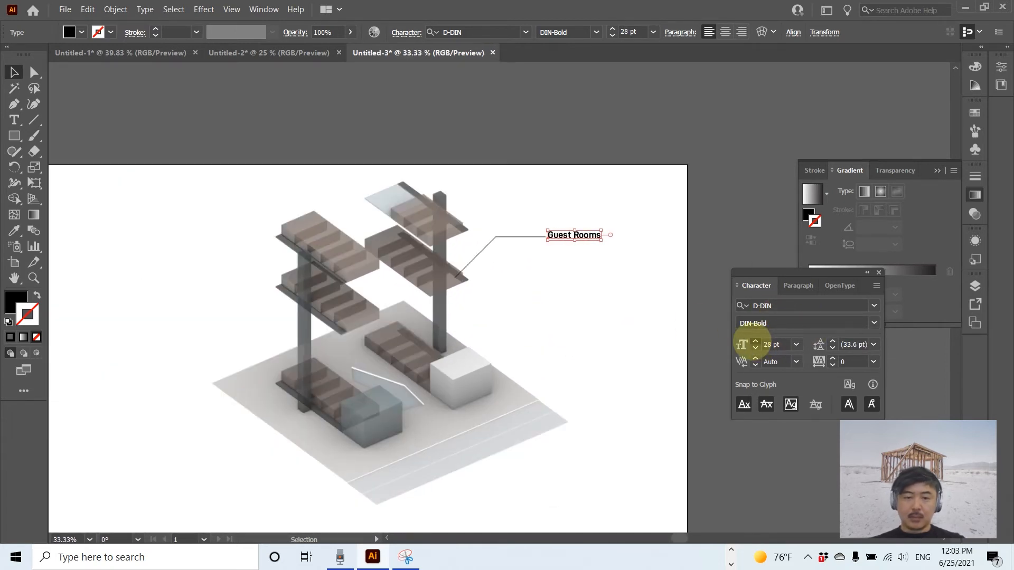
click(756, 341)
click(755, 341)
scroll(539, 317, left, 4)
scroll(534, 306, down, 2)
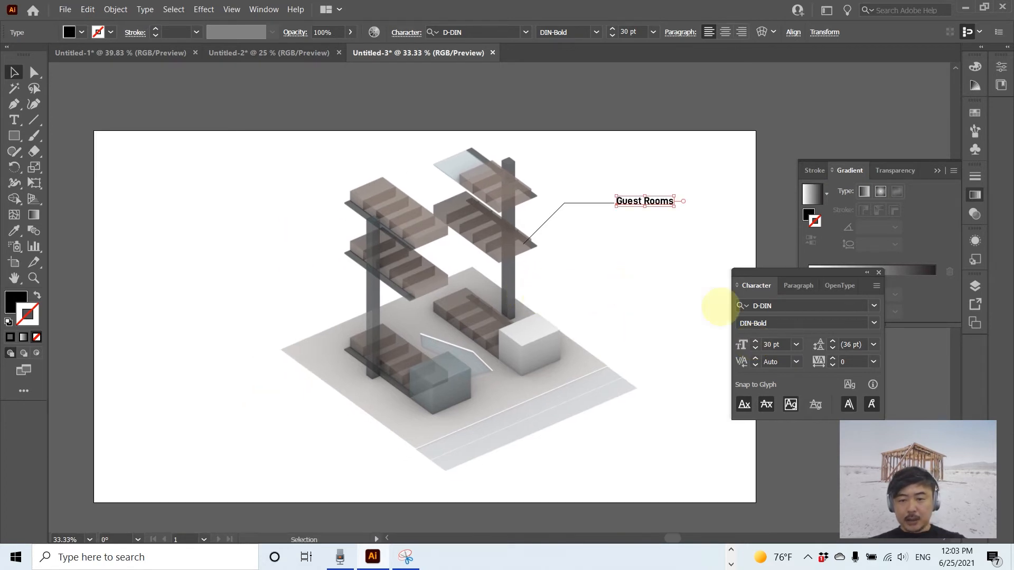
- Change the "Guest Rooms" label's style to Regular and realign it vertically with the leader line's end
click(874, 322)
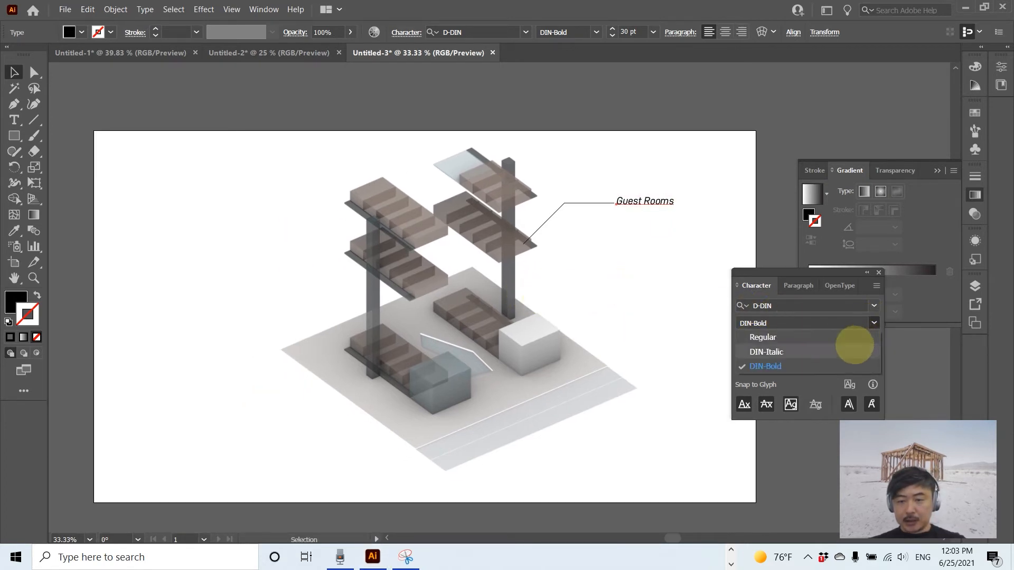
click(846, 335)
click(645, 264)
key(super)
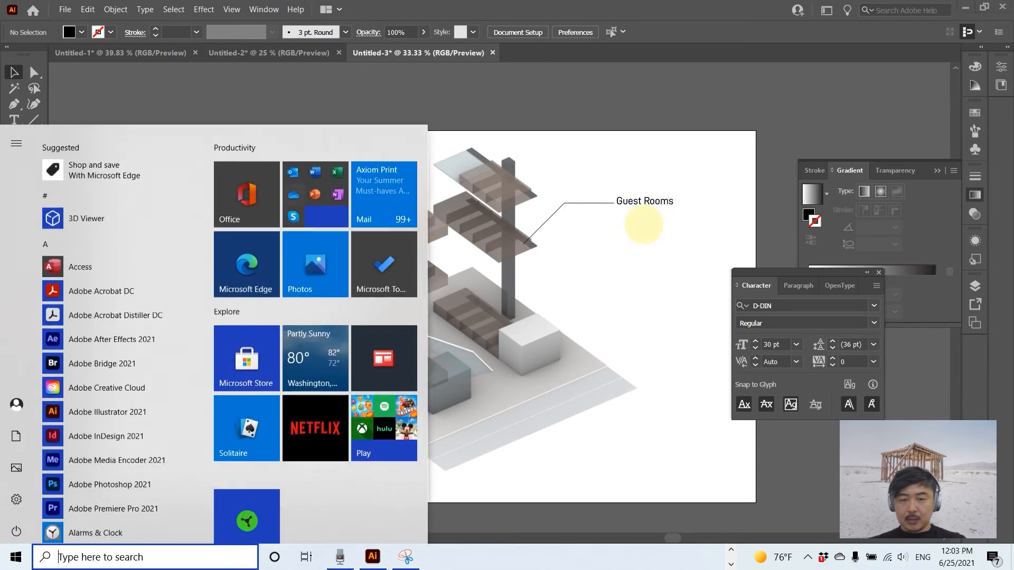
alt+scroll(644, 225, up, 1)
key(super)
shift+drag(634, 193, 632, 201)
- Add a solid round dot arrowhead to the start of the leader line, where it touches the guest room block
click(571, 194)
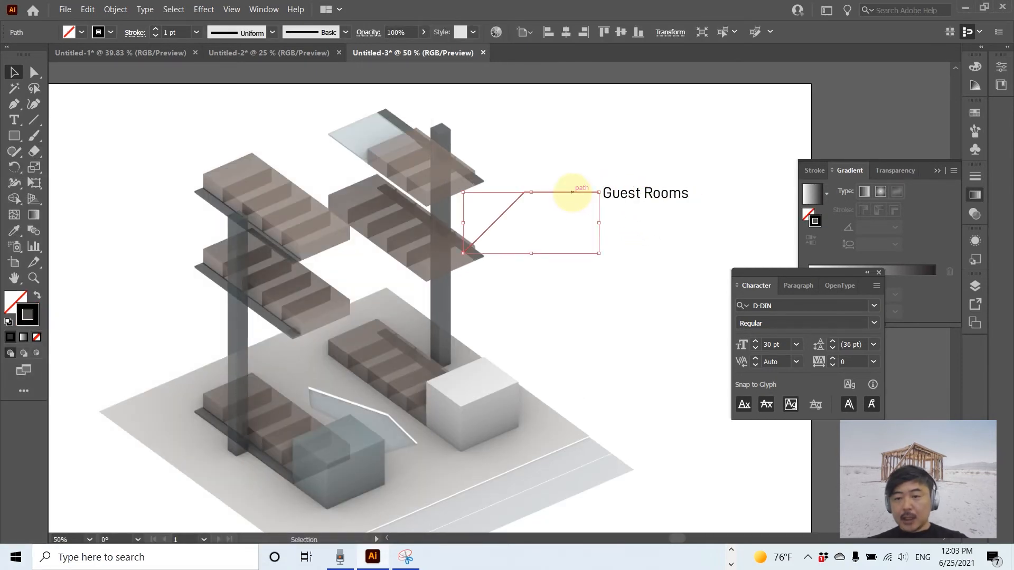
click(816, 170)
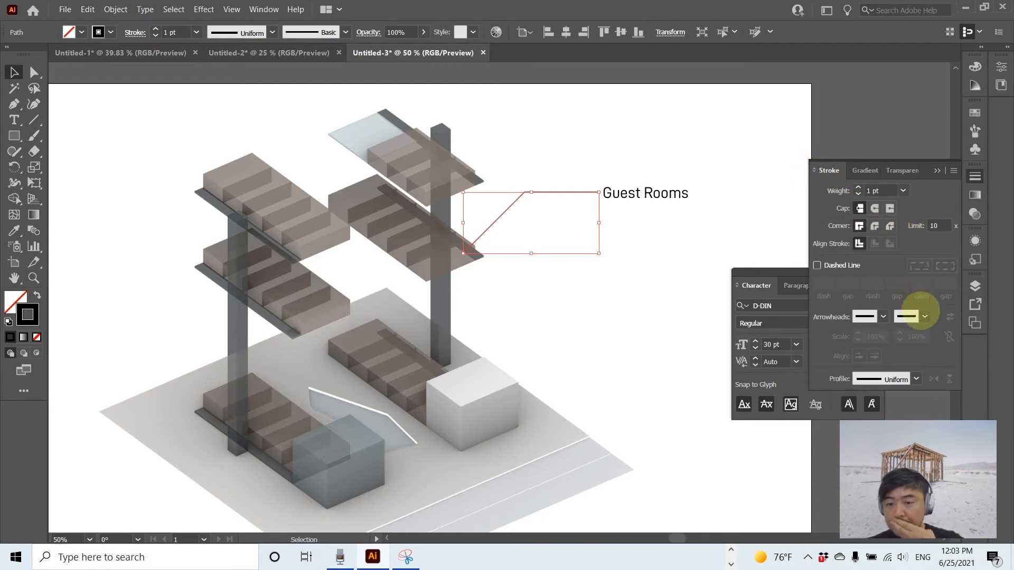
click(925, 317)
click(905, 273)
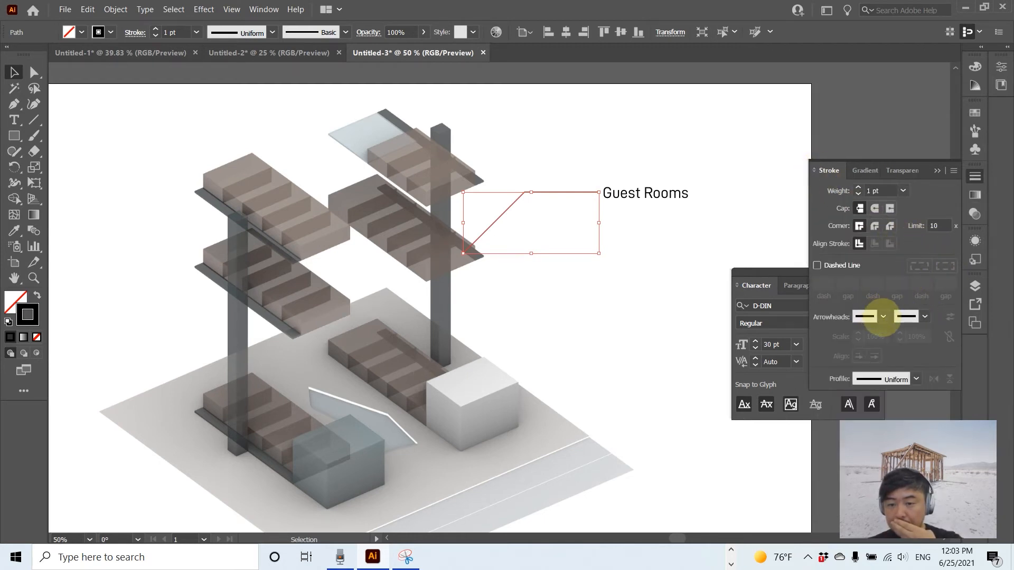
click(881, 316)
scroll(854, 423, down, 3)
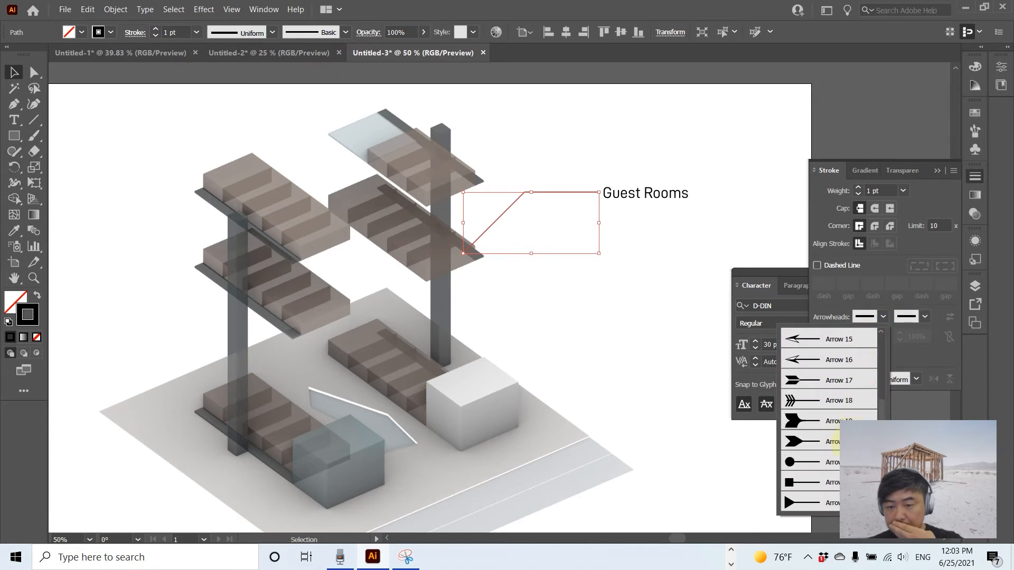
click(833, 462)
click(587, 320)
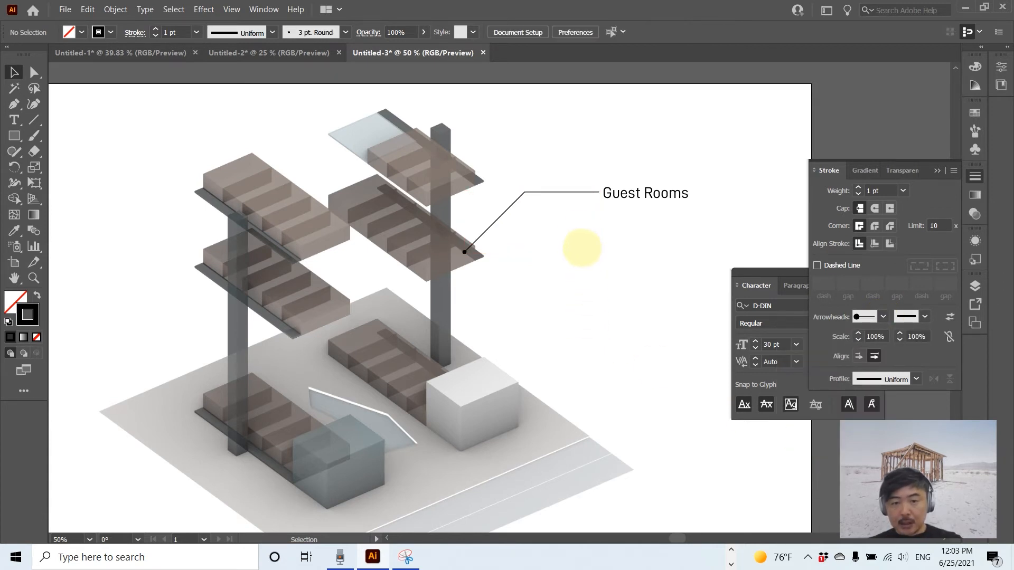
- Duplicate the "Guest Rooms" label together with its leader line straight up to the top-level block
click(580, 192)
click(643, 169)
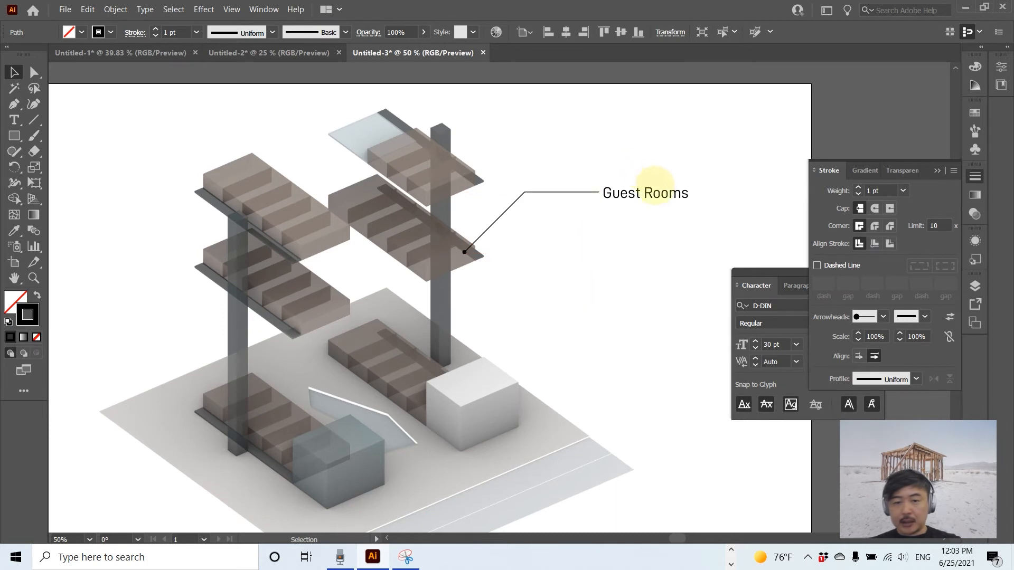
click(628, 193)
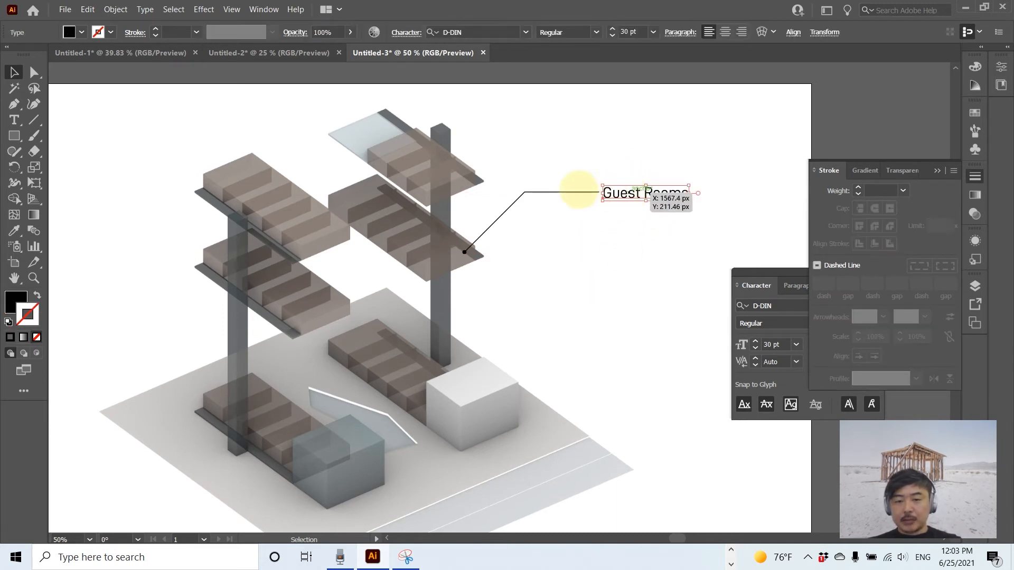
shift+click(576, 193)
shift+drag(638, 196, 637, 121)
- Reshape the upper leader line so its dot sits on the top-level light blue platform, with a short diagonal and a longer horizontal segment
click(530, 148)
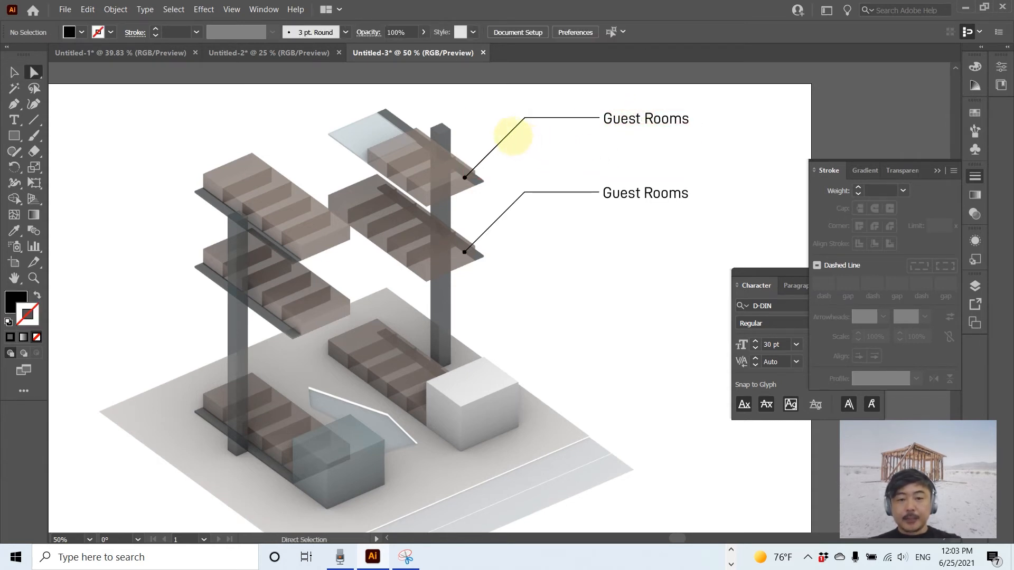
drag(505, 136, 360, 159)
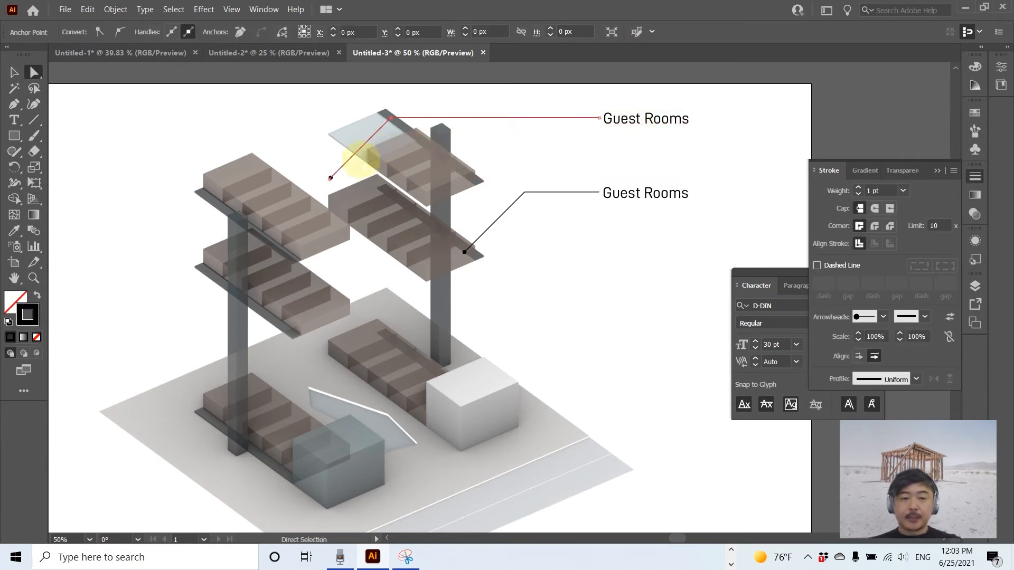
click(308, 168)
drag(331, 178, 371, 138)
drag(380, 127, 398, 128)
click(515, 153)
- Change the upper label's text to "Sunset Lounge"
double_click(622, 120)
key(ctrl+a)
text(Su)
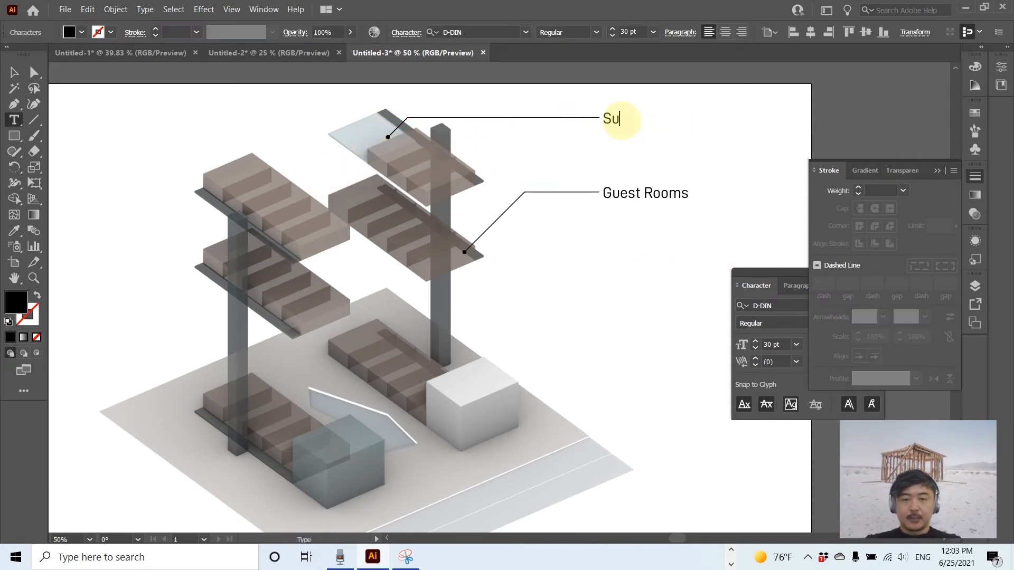
click(14, 73)
- Copy the "Guest Rooms" label and leader line downward, and shorten the copy's diagonal so its dot sits on the white box
drag(500, 303, 492, 258)
click(555, 148)
shift+click(613, 148)
alt+drag(544, 148, 543, 298)
key(a)
shift+drag(455, 359, 484, 328)
- Change the white box label's text to "Spa"
double_click(619, 301)
key(ctrl+a)
click(14, 72)
click(602, 258)
alt+scroll(603, 258, down, 2)
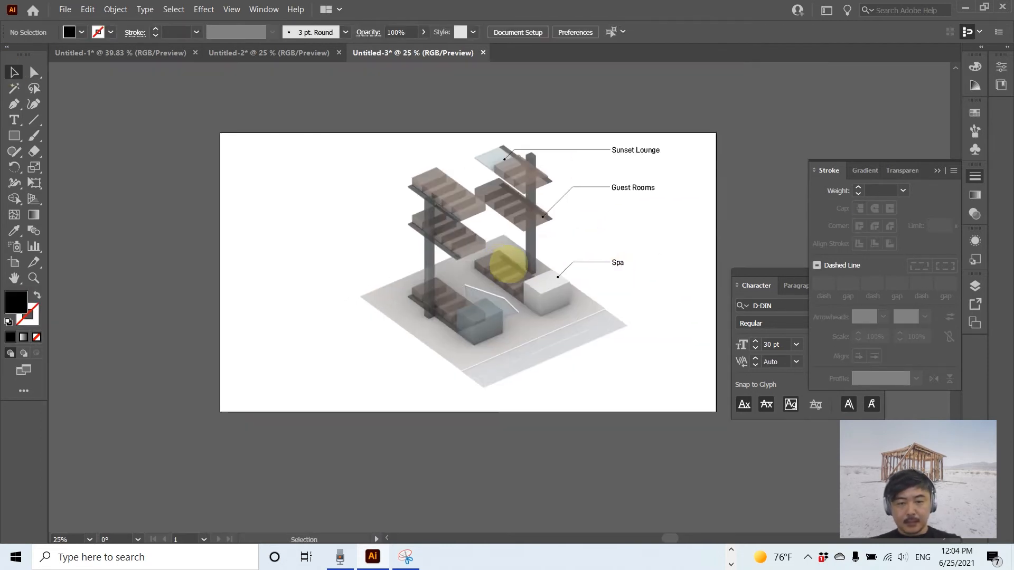
alt+scroll(504, 266, up, 1)
drag(625, 257, 365, 281)
key(ctrl+z)
- With the Pen tool, draw a leader line from the teal box diagonally down and horizontally left, then copy the "Spa" label to its outer end
click(14, 104)
click(450, 352)
click(412, 390)
click(348, 390)
click(14, 72)
click(77, 122)
alt+drag(651, 261, 339, 393)
- Give the new leader line a solid round dot arrowhead at its end on the teal box
click(402, 390)
click(924, 316)
scroll(882, 396, down, 5)
click(877, 401)
click(367, 409)
click(407, 390)
click(948, 317)
click(327, 413)
- Change the copied "Spa" label to "Lobby / Lounge" and shift it left so it ends just before the leader line
alt+scroll(327, 404, up, 3)
key(t)
drag(385, 369, 339, 368)
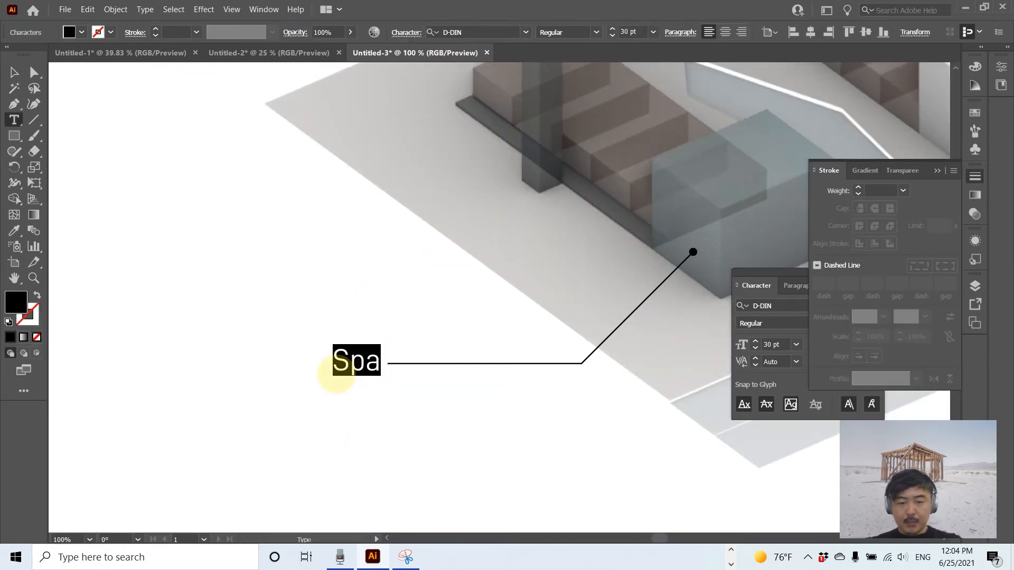
text(Lobby / Lounge)
click(14, 73)
click(79, 122)
drag(405, 355, 254, 354)
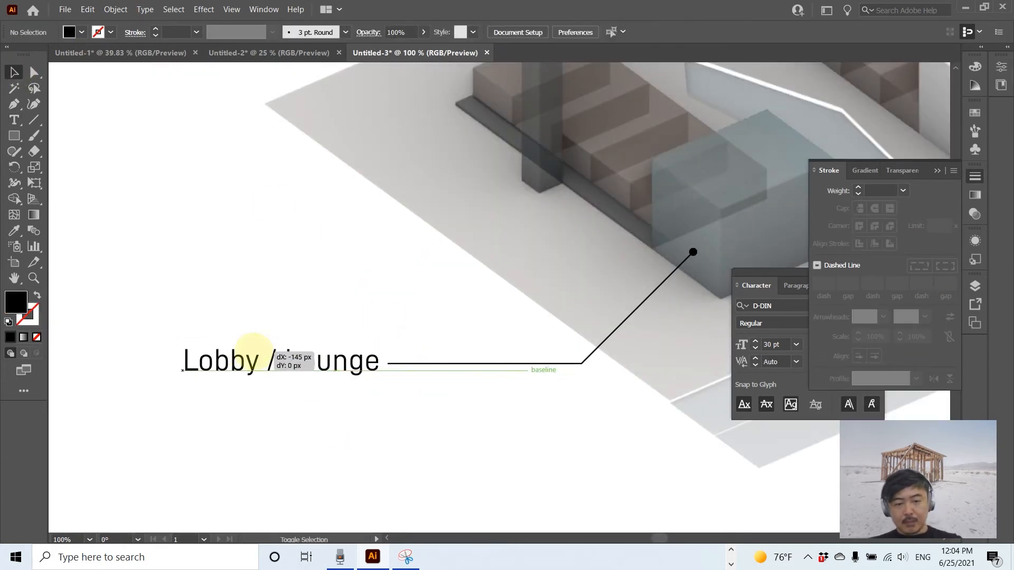
click(453, 326)
alt+scroll(452, 326, down, 4)
alt+scroll(510, 326, up, 1)
drag(617, 295, 552, 359)
drag(614, 155, 655, 180)
drag(657, 168, 656, 144)
click(606, 309)
key(ctrl+z)
- Duplicate the "Lobby / Lounge" label and its leader line straight up, a short distance above the originals
click(370, 402)
shift+click(319, 402)
alt+shift+drag(421, 392, 420, 339)
shift+click(318, 348)
shift+drag(318, 348, 318, 359)
click(544, 326)
- Extend the duplicated leader line's diagonal so its dot sits in the glass area behind the teal box, beside the angled white line
key(super)
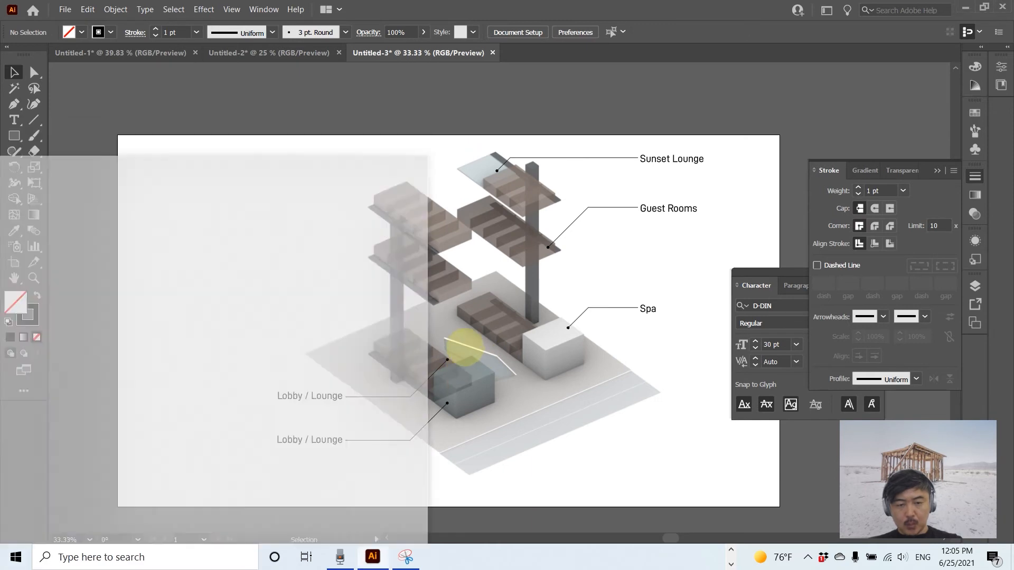
alt+scroll(462, 351, up, 2)
key(a)
shift+drag(433, 368, 451, 349)
click(485, 356)
alt+scroll(486, 357, down, 3)
alt+scroll(487, 359, up, 1)
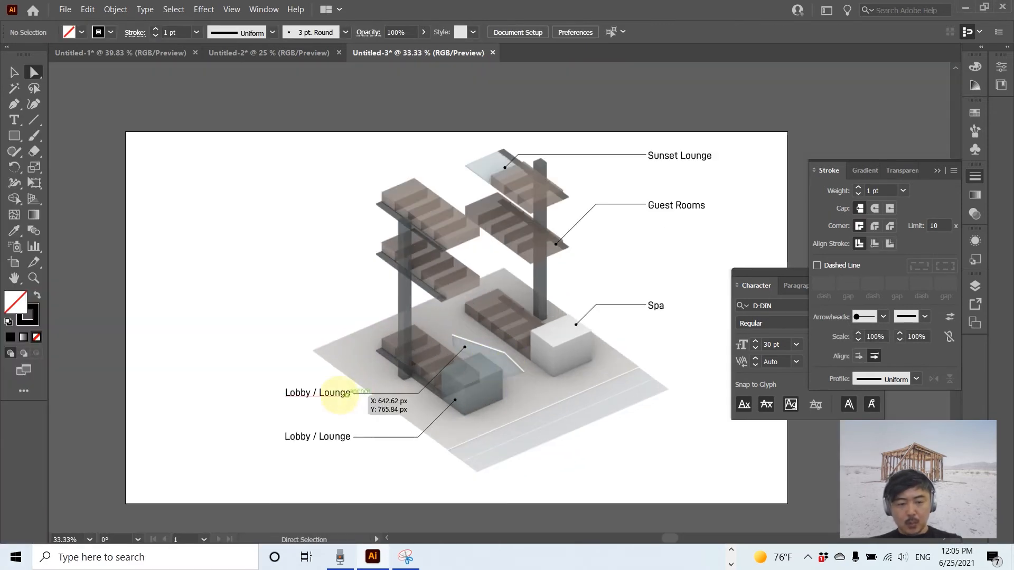
- Change the duplicated upper "Lobby / Lounge" label to "Pool" and shift it right so it ends just before its leader line
double_click(332, 393)
key(ctrl+a)
text(pO)
text(Pool)
click(14, 73)
shift+drag(297, 394, 343, 394)
click(692, 276)
key(space)
drag(603, 291, 554, 296)
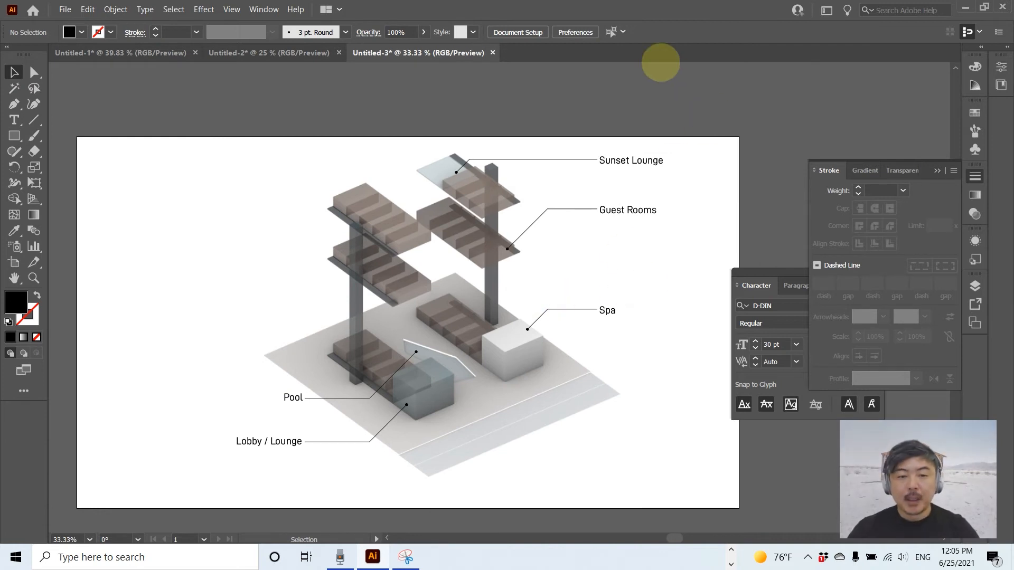
- Draw a vertical Pen line about 424 px long from the left tower's top slab corner down to the ground-level slab corner
alt+scroll(354, 350, up, 2)
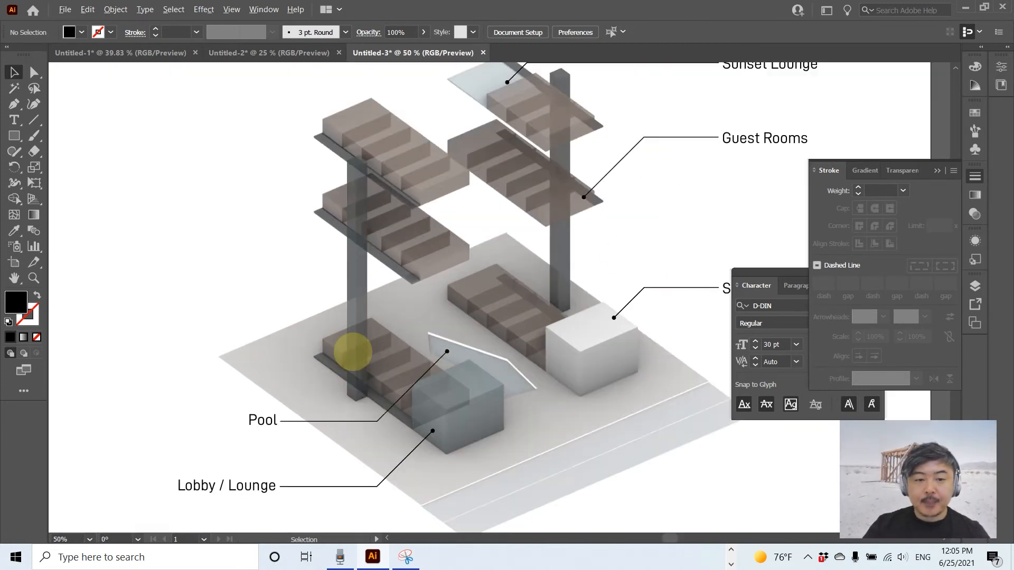
alt+scroll(364, 348, down, 1)
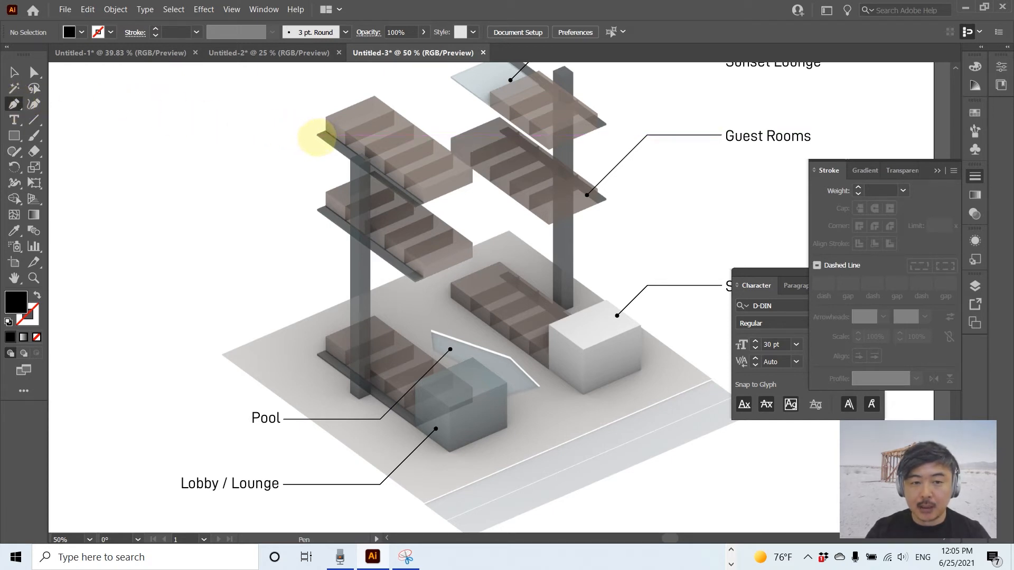
click(316, 135)
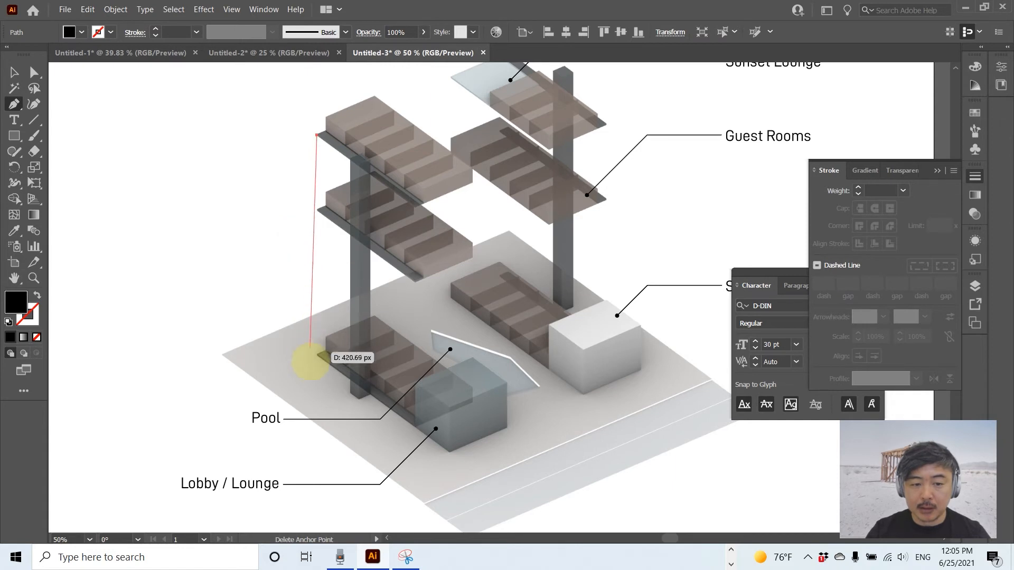
click(317, 353)
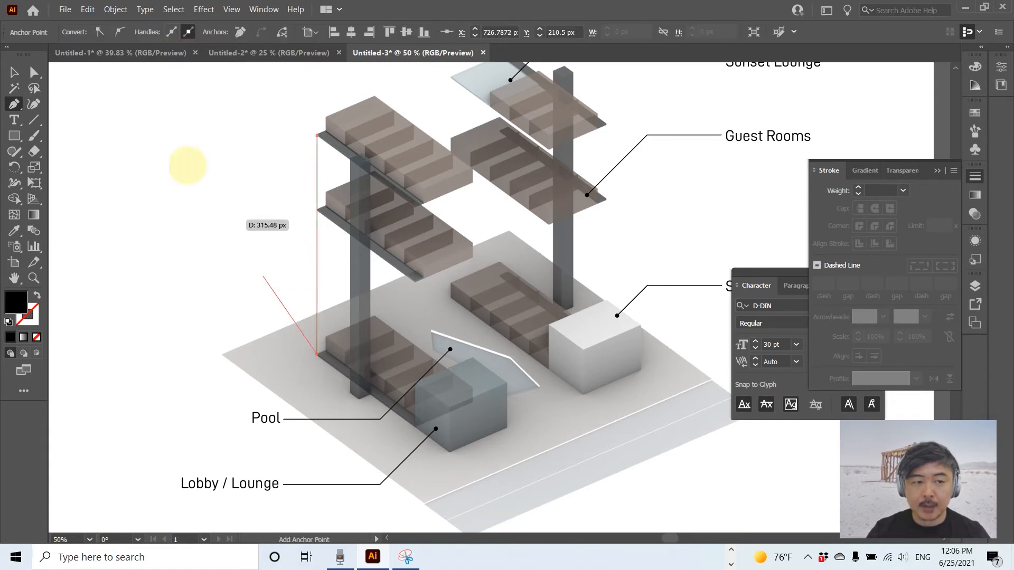
click(15, 72)
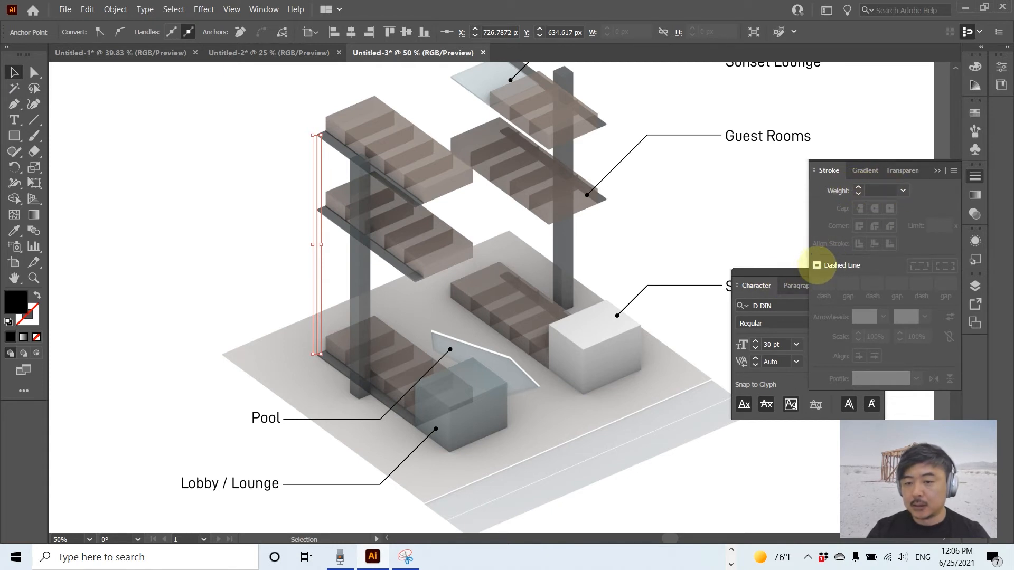
click(289, 199)
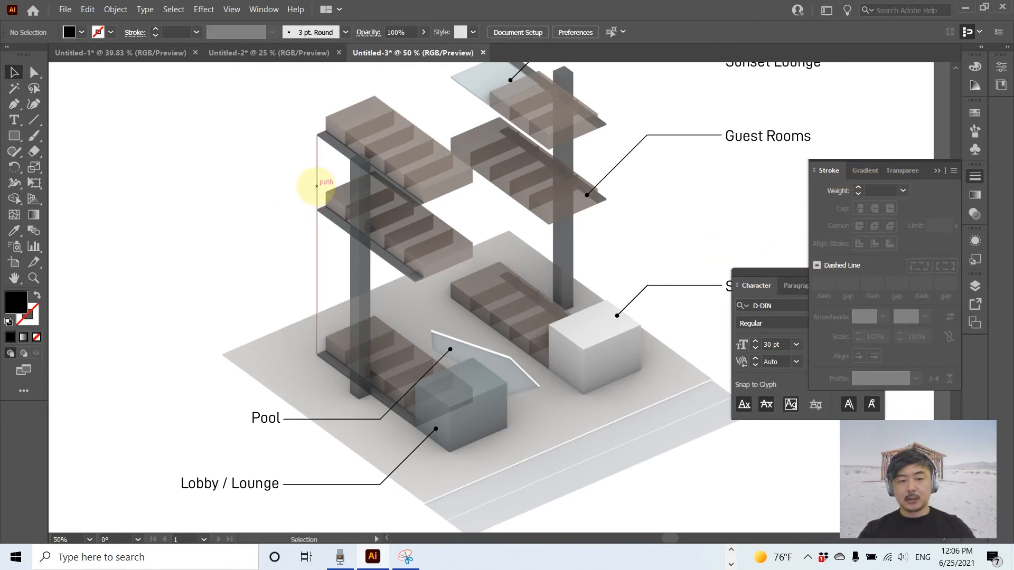
- Give the vertical line no fill and a 1 pt black dashed stroke with 12 pt dashes
click(317, 186)
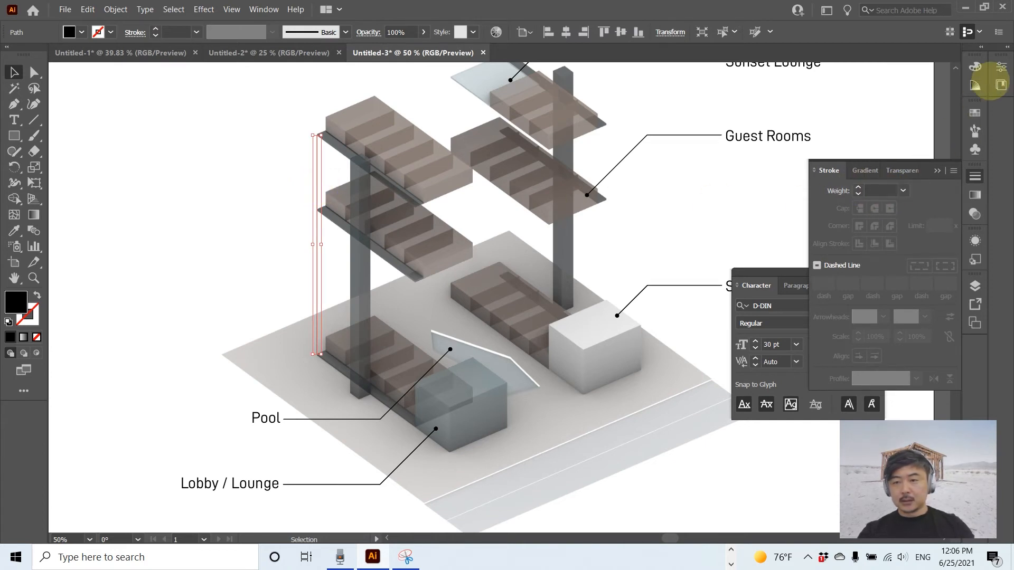
click(975, 67)
click(825, 79)
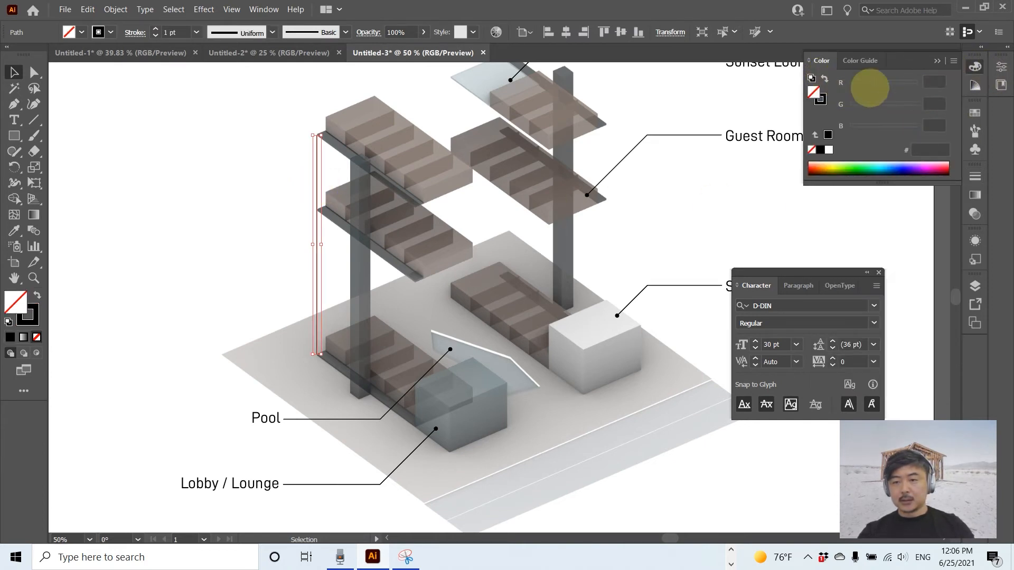
click(976, 176)
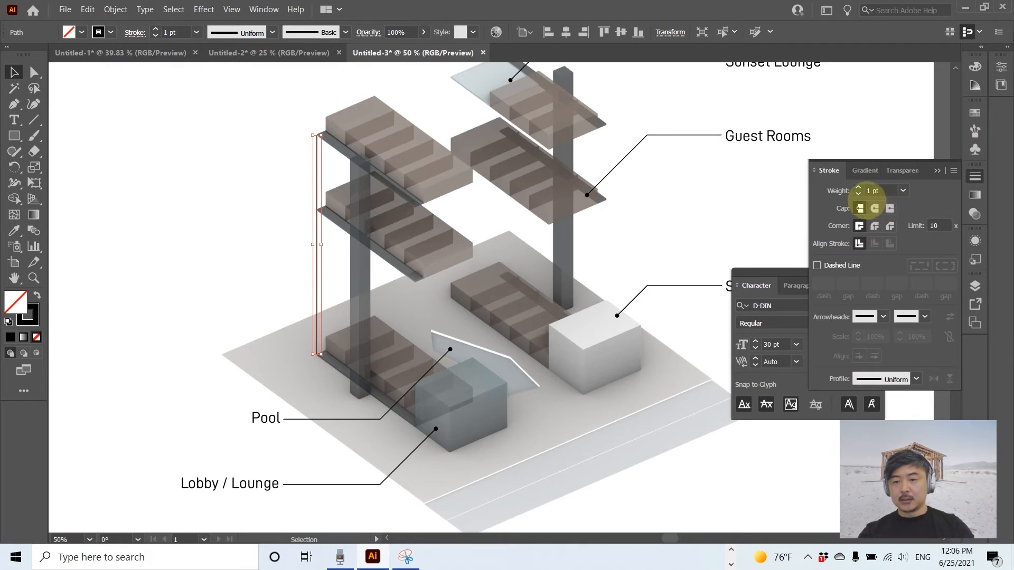
click(837, 266)
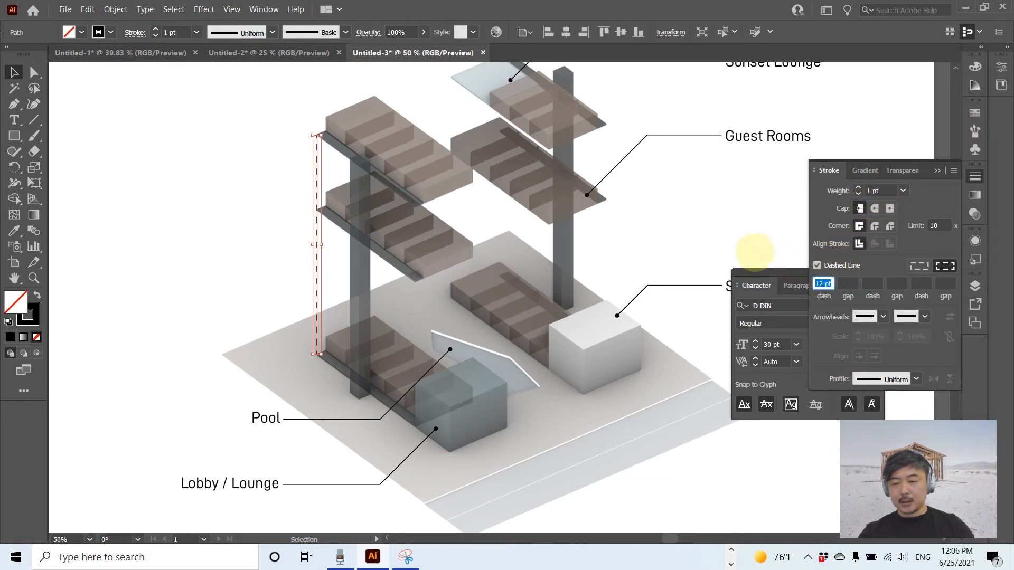
click(702, 242)
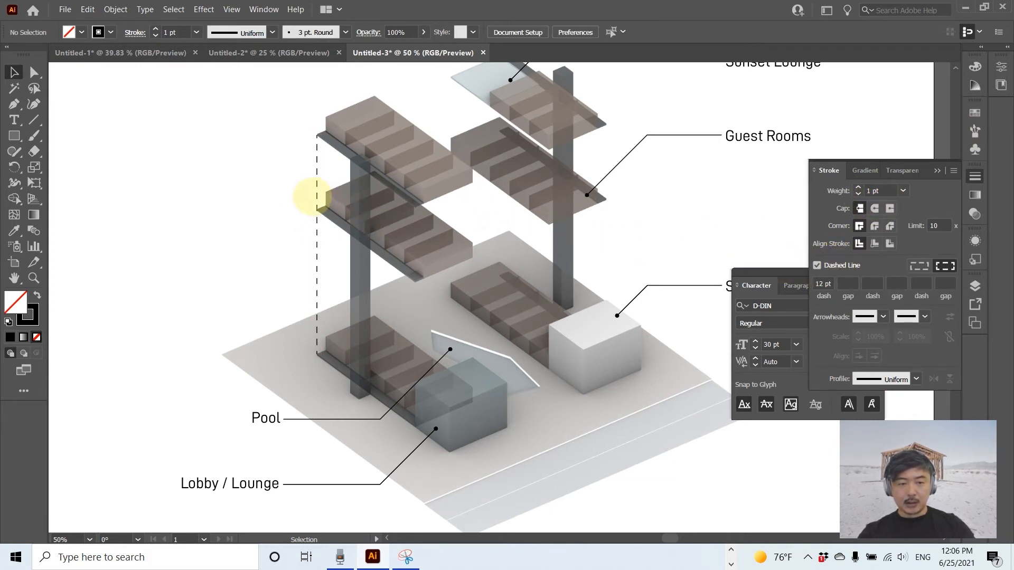
- Set the dashed line's stroke colour to dark grey 565656
click(317, 196)
click(975, 67)
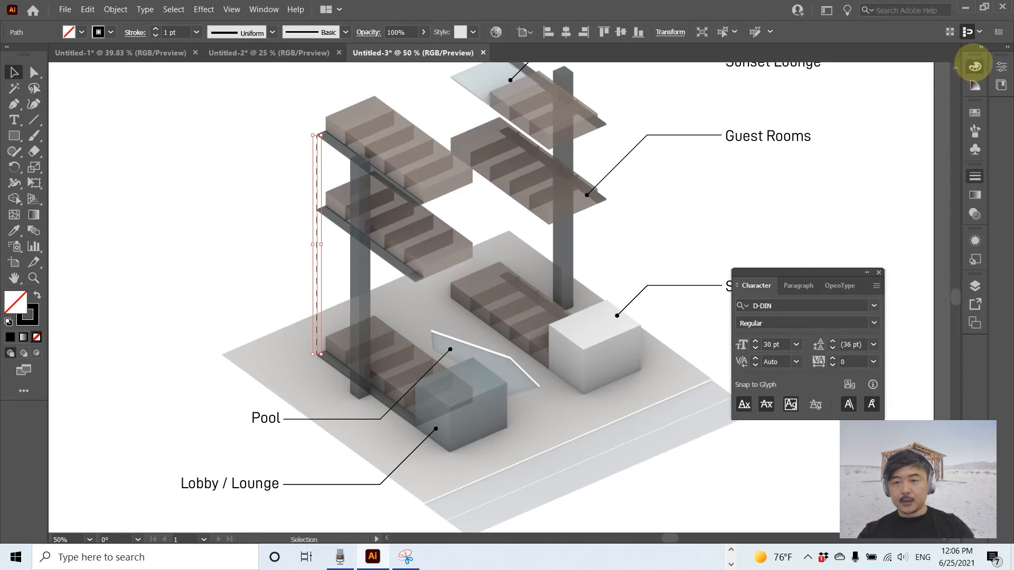
double_click(824, 99)
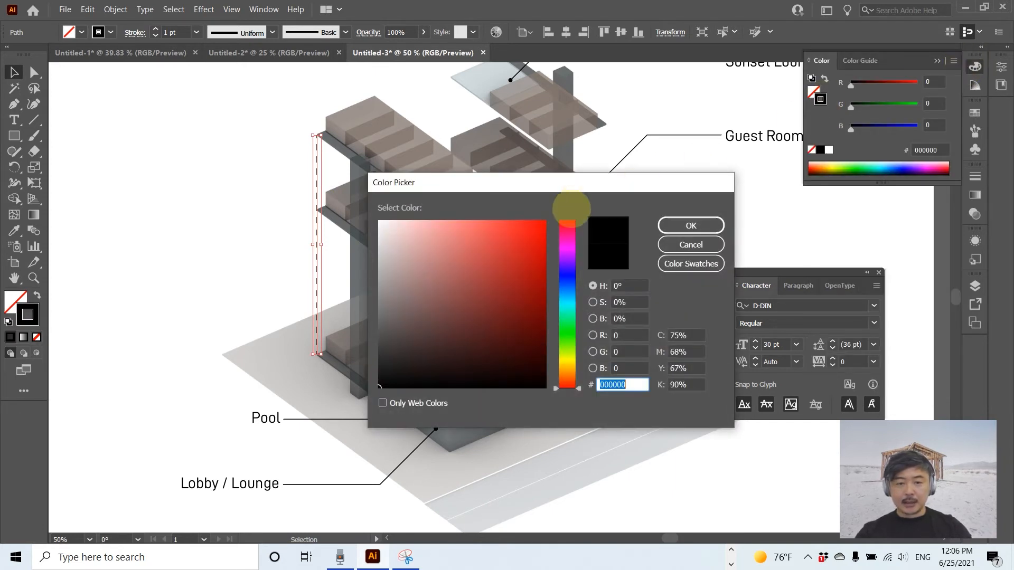
click(391, 351)
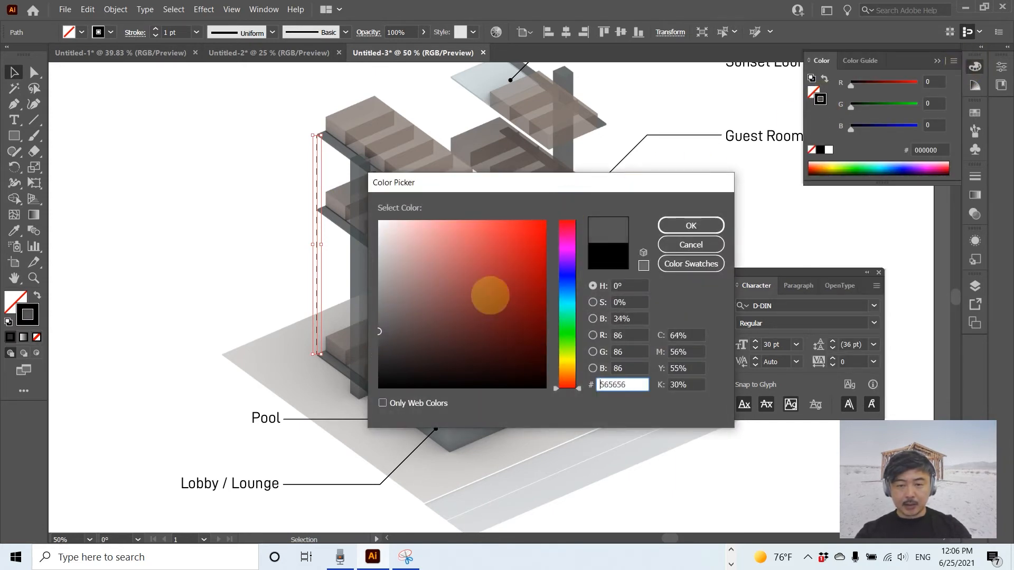
click(677, 225)
click(217, 185)
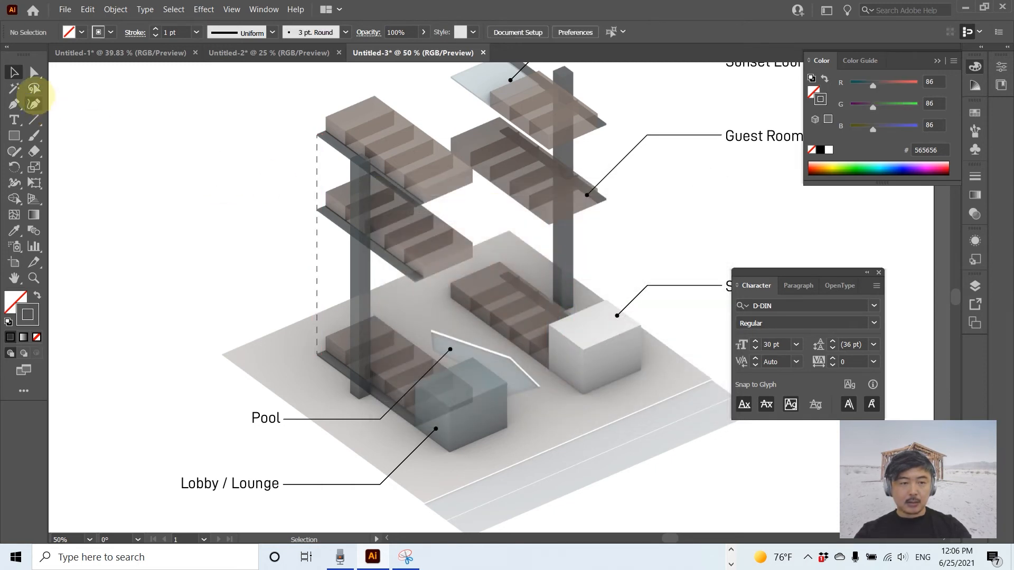
alt+scroll(370, 215, up, 2)
alt+scroll(350, 204, down, 1)
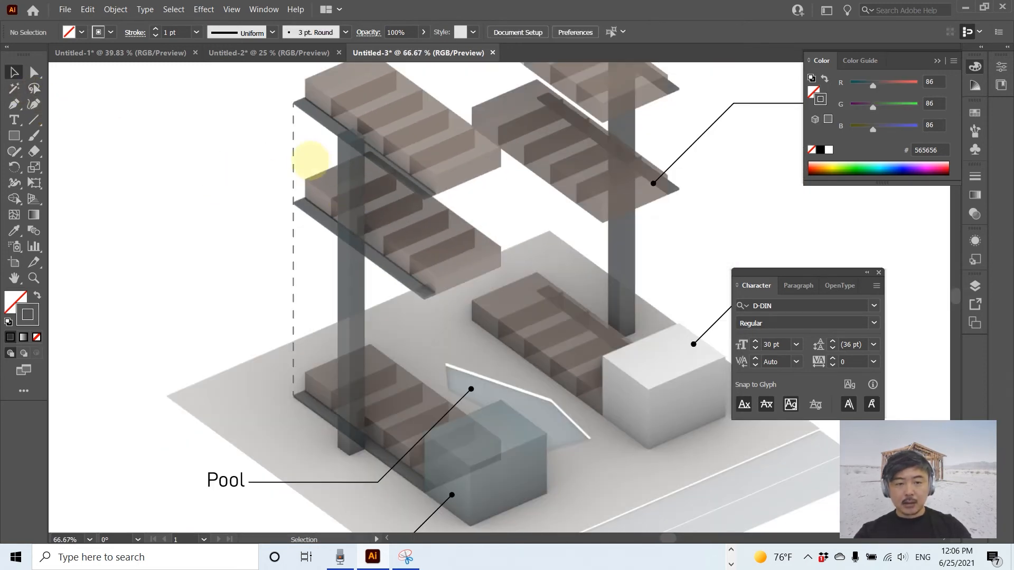
drag(294, 153, 425, 243)
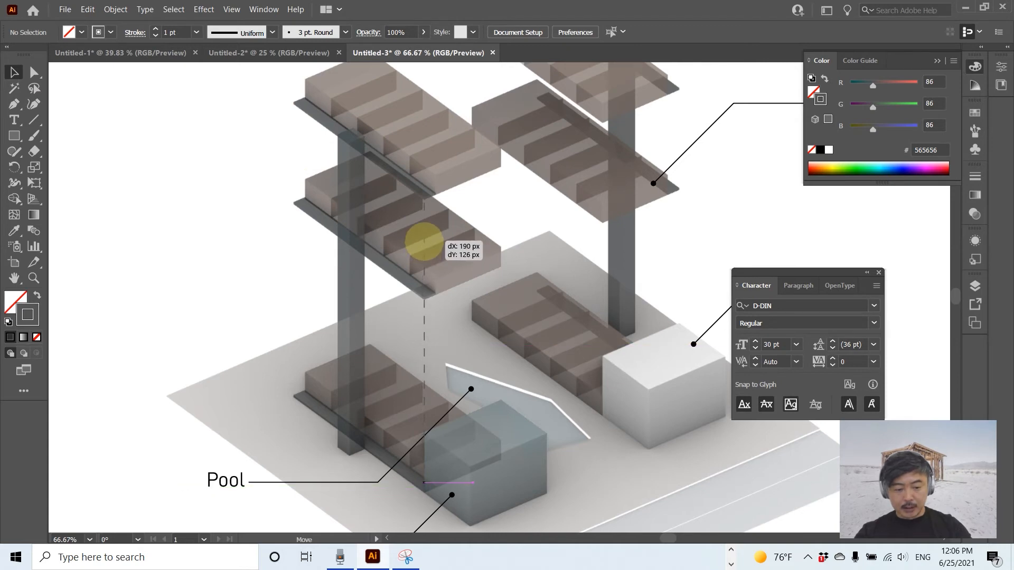
key(super)
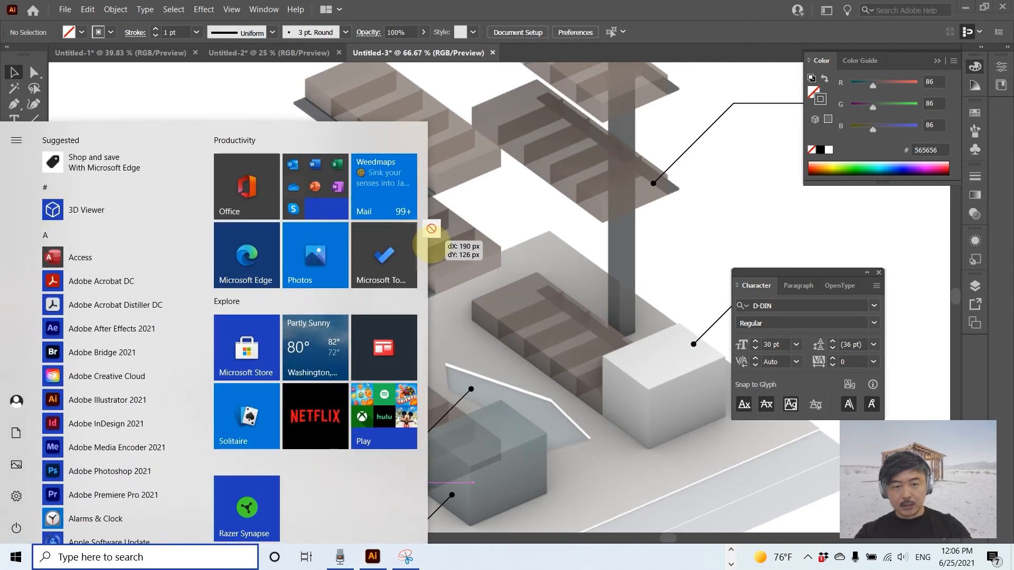
drag(431, 245, 441, 243)
key(super)
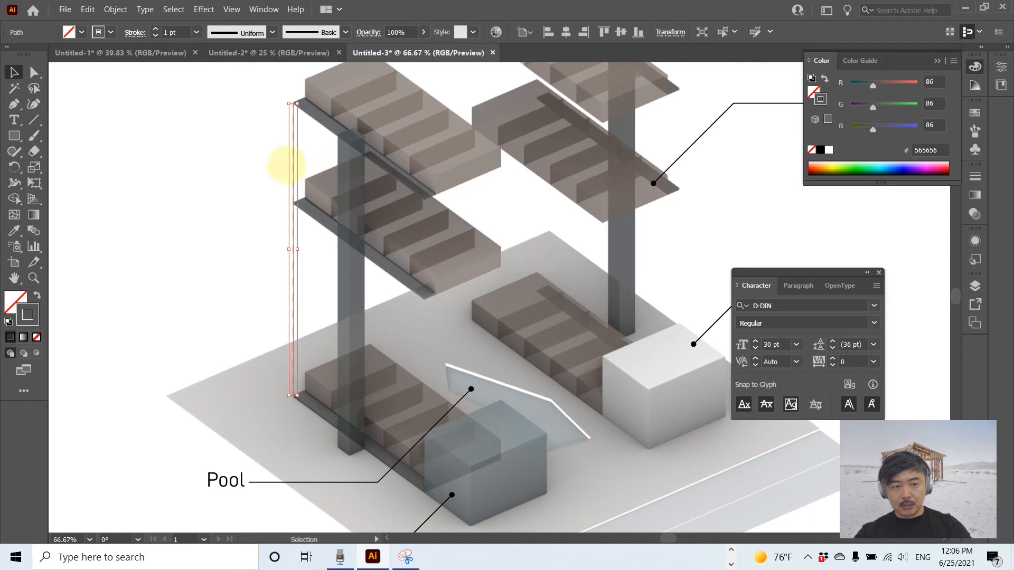
- Copy the grey dashed line to the front corner of the left tower's slabs and the front corner of the right tower's slabs
drag(293, 167, 422, 266)
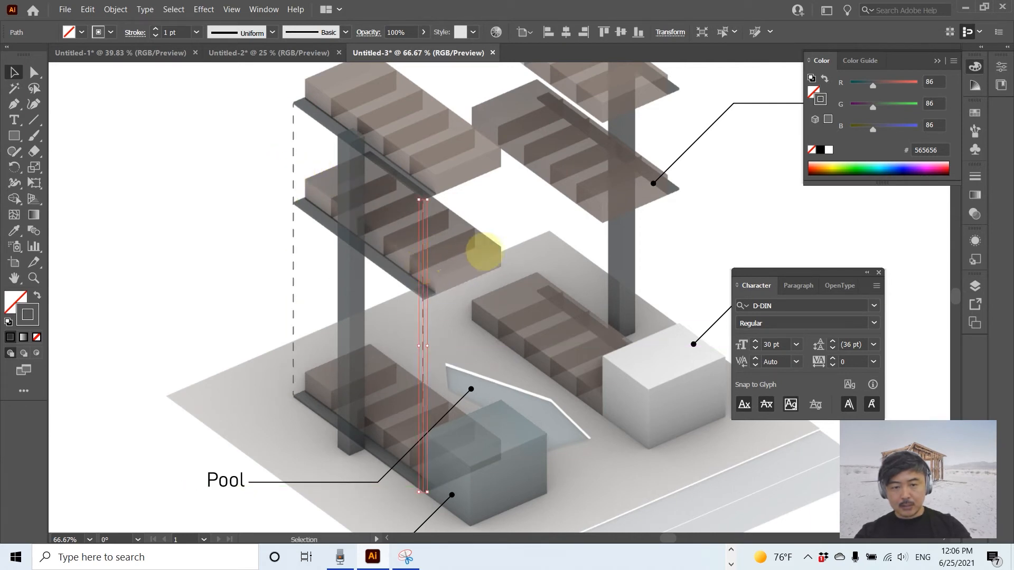
click(451, 273)
drag(423, 288, 603, 209)
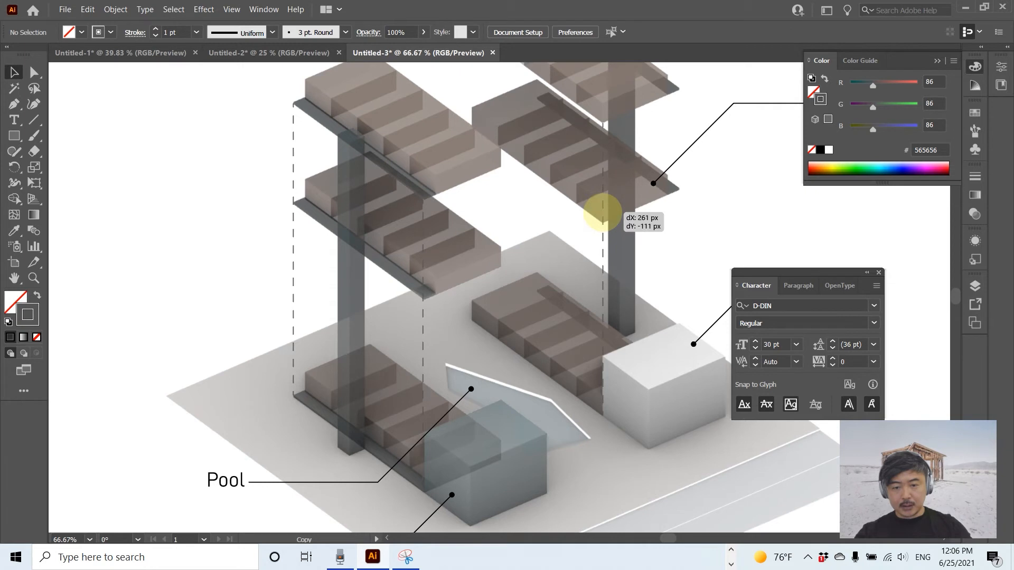
drag(603, 212, 512, 276)
click(544, 199)
- Copy the dashed line to the left corner of the glass sunset lounge slab and to the left tower's rear corner
drag(256, 235, 434, 159)
click(464, 167)
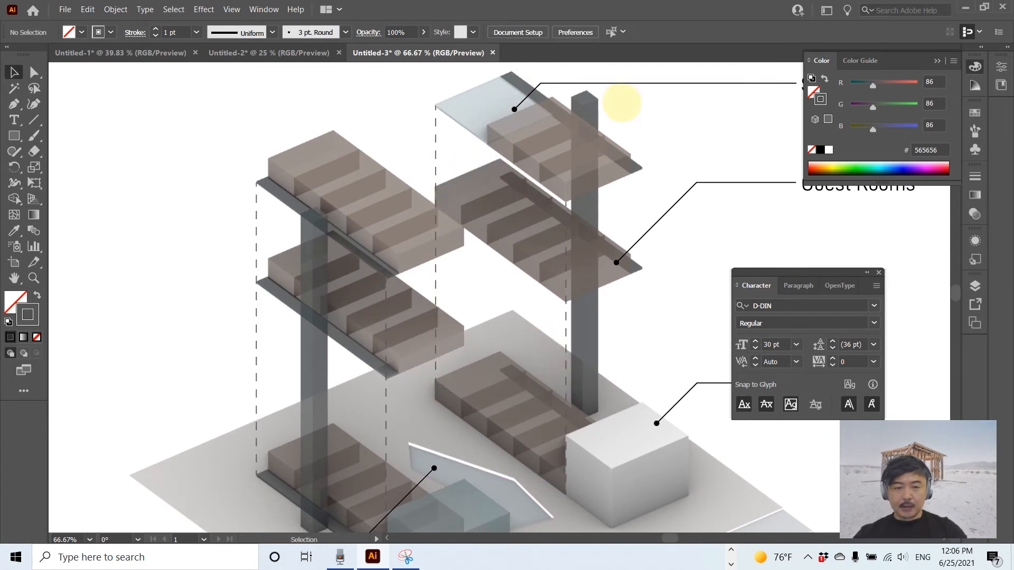
drag(435, 136, 333, 159)
- Copy the dashed line to the right tower's rear and right corners, and shorten the right copy to end at the white box
drag(436, 148, 489, 106)
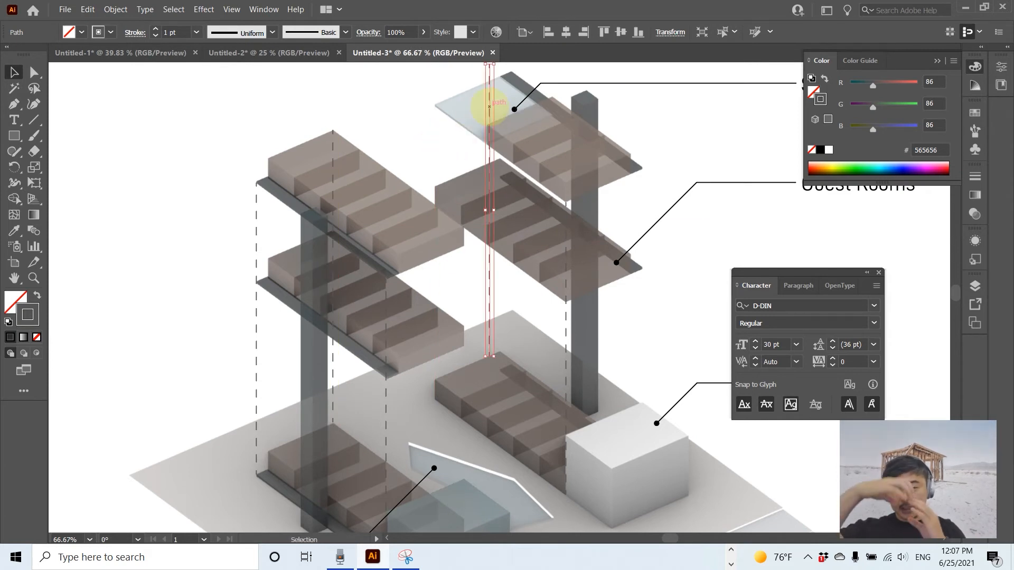
key(ctrl+z)
alt+drag(436, 134, 643, 200)
click(671, 368)
key(a)
drag(643, 463, 643, 405)
click(212, 391)
- Cut the right tower's left and rear dashed lines with Scissors where they cross the volumes and delete the overlapping segments
key(c)
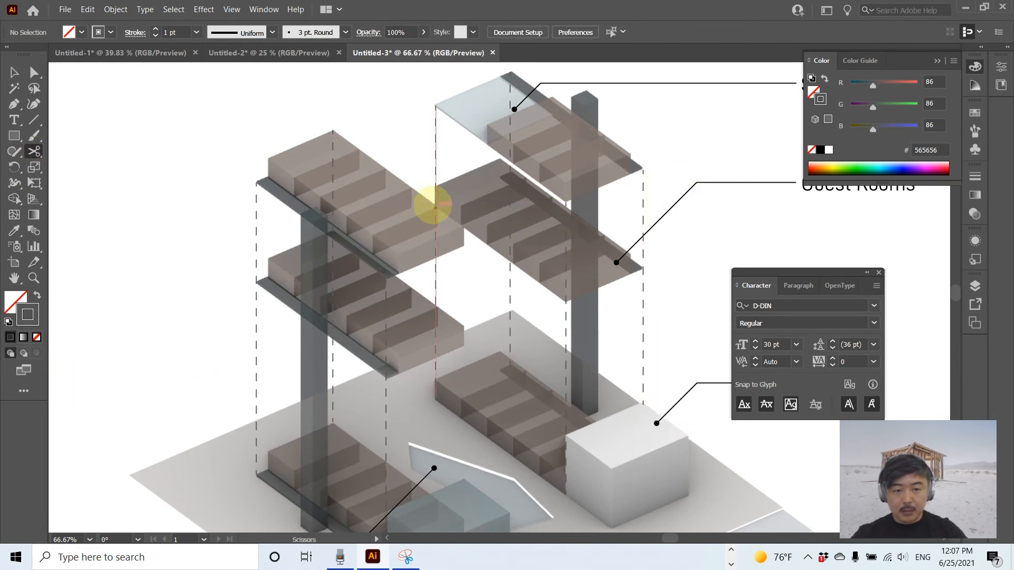
click(435, 209)
click(436, 365)
click(510, 364)
click(510, 268)
click(34, 73)
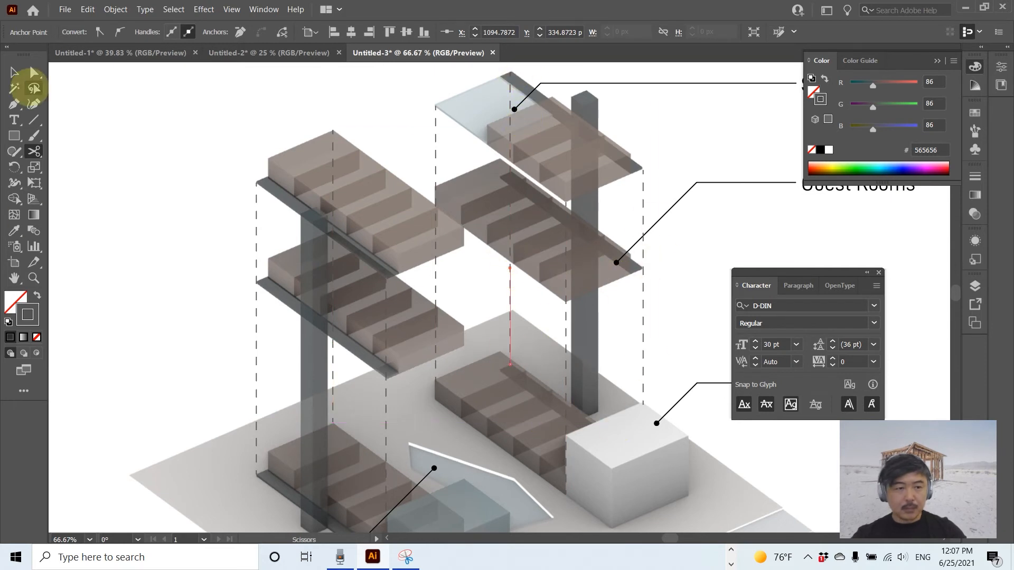
click(436, 204)
click(479, 228)
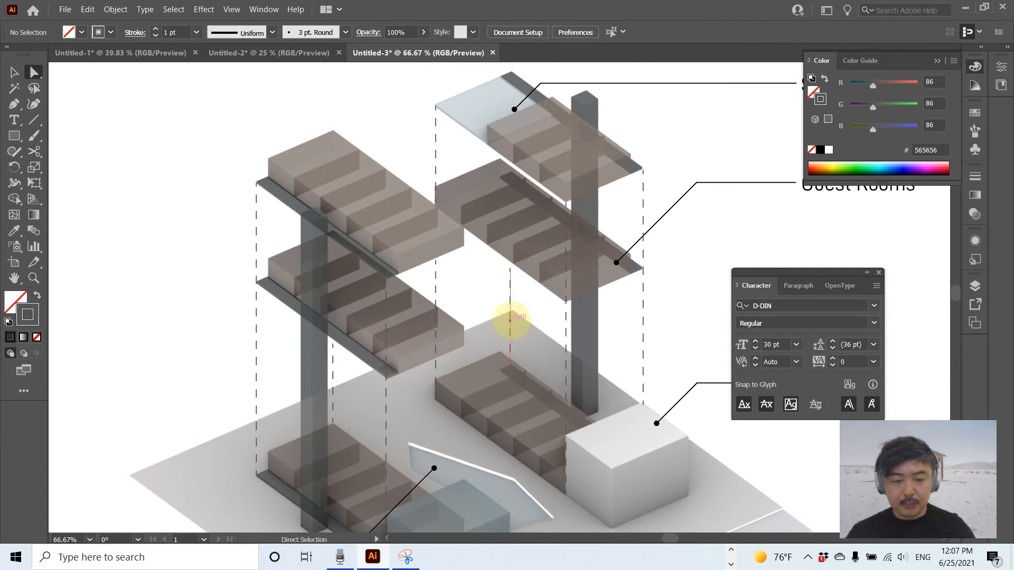
- Copy the "Guest Rooms" label to the lower edge of the street strip and set the copy's font style to DIN-Bold
alt+scroll(515, 320, down, 2)
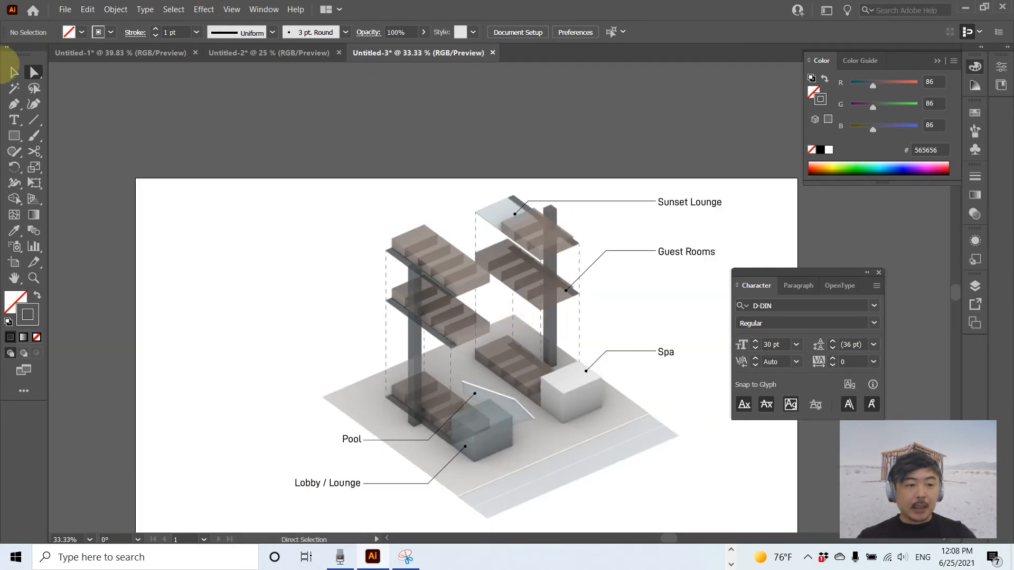
click(15, 72)
drag(539, 404, 486, 317)
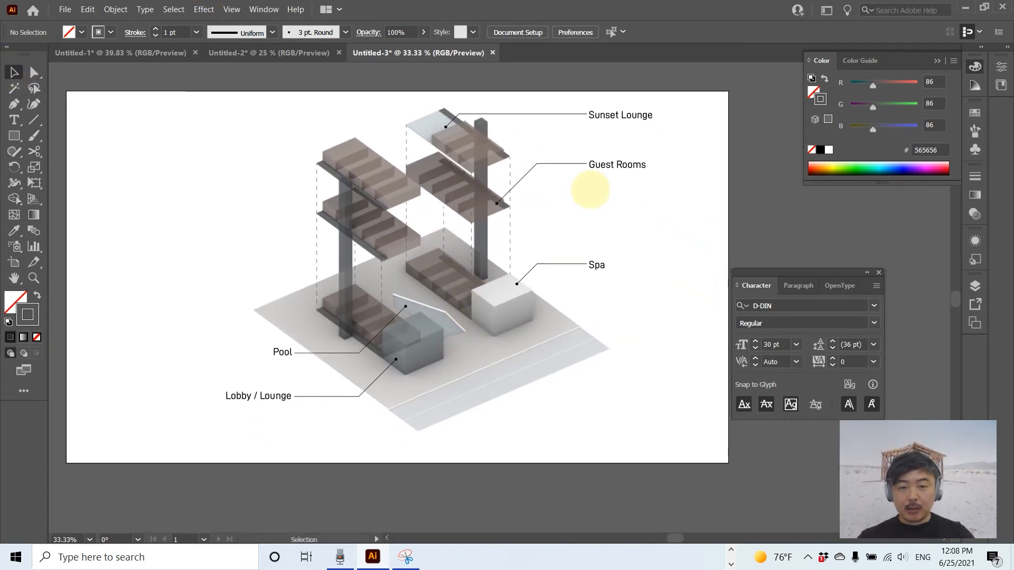
drag(605, 167, 379, 373)
alt+scroll(527, 413, up, 4)
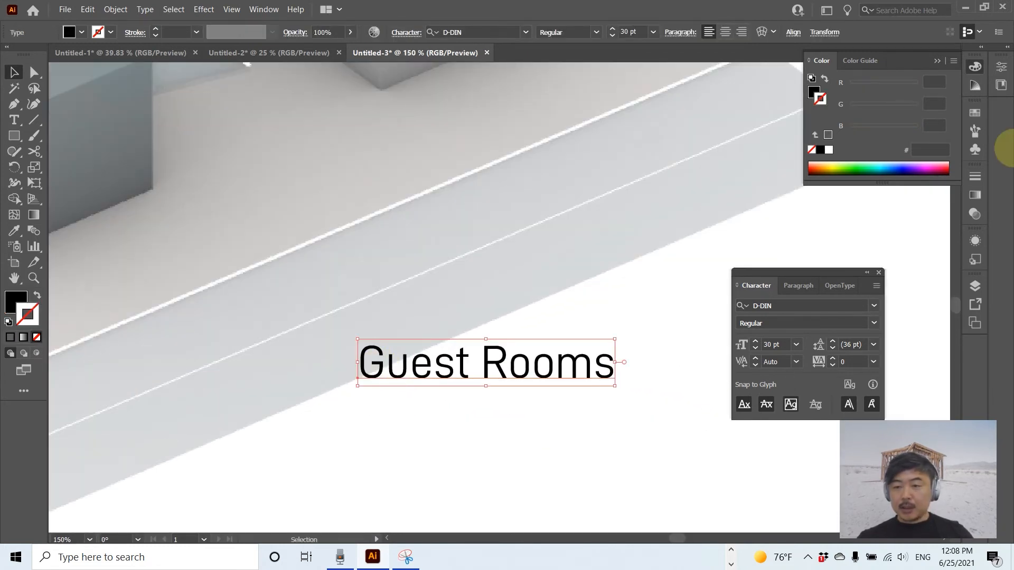
click(873, 323)
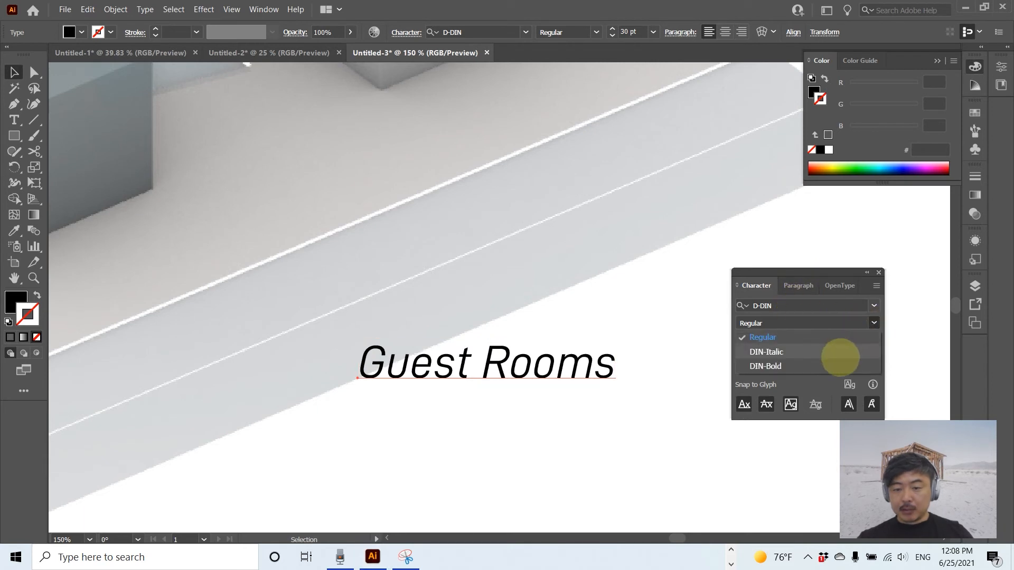
click(839, 364)
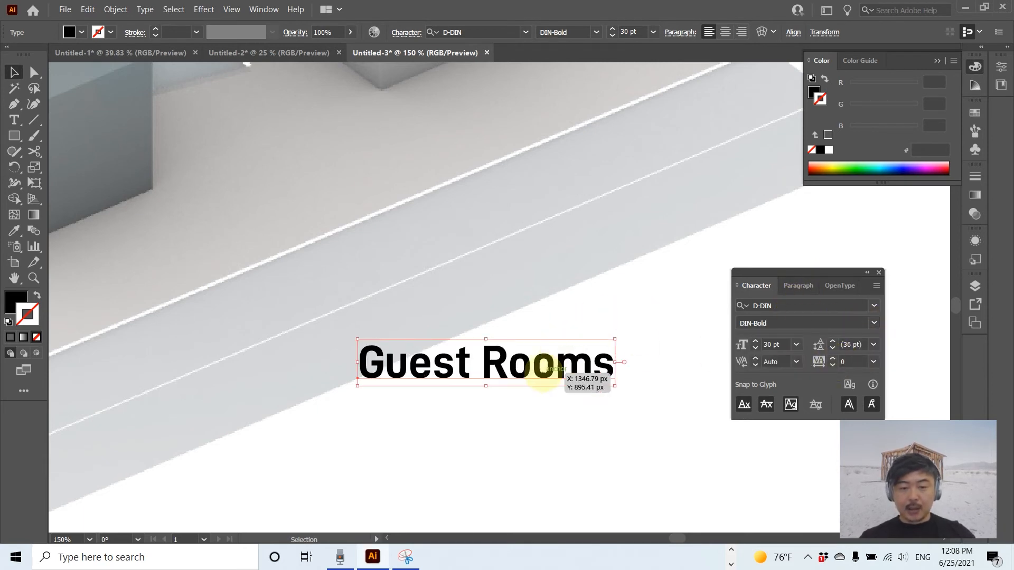
- Replace the copied label's text below the street strip with "Santa Monica Blvd"
triple_click(545, 363)
text(Santa Monica Blvd)
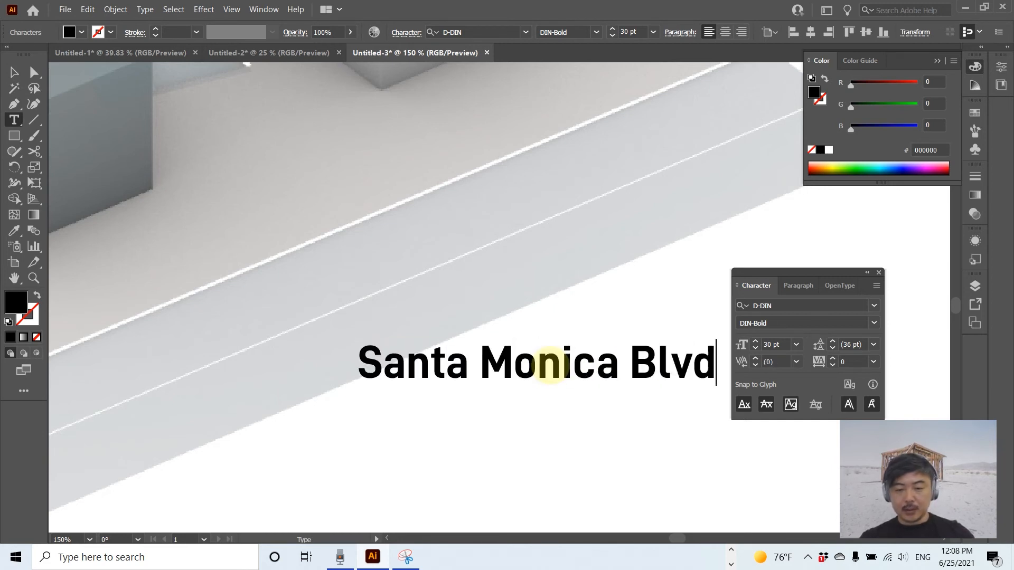
click(14, 72)
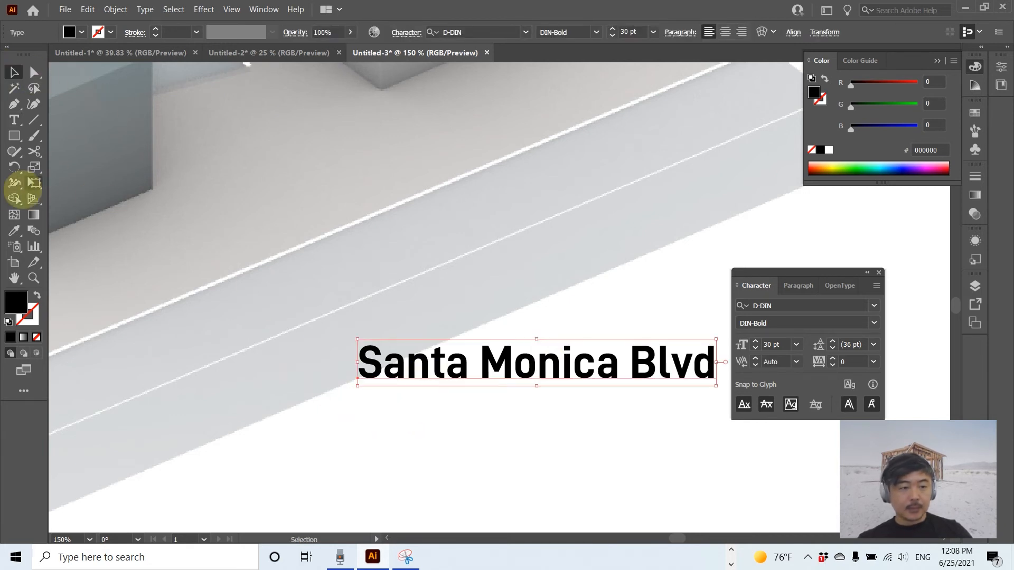
- Shear the "Santa Monica Blvd" label vertically so its baseline runs parallel to the street edge
click(13, 167)
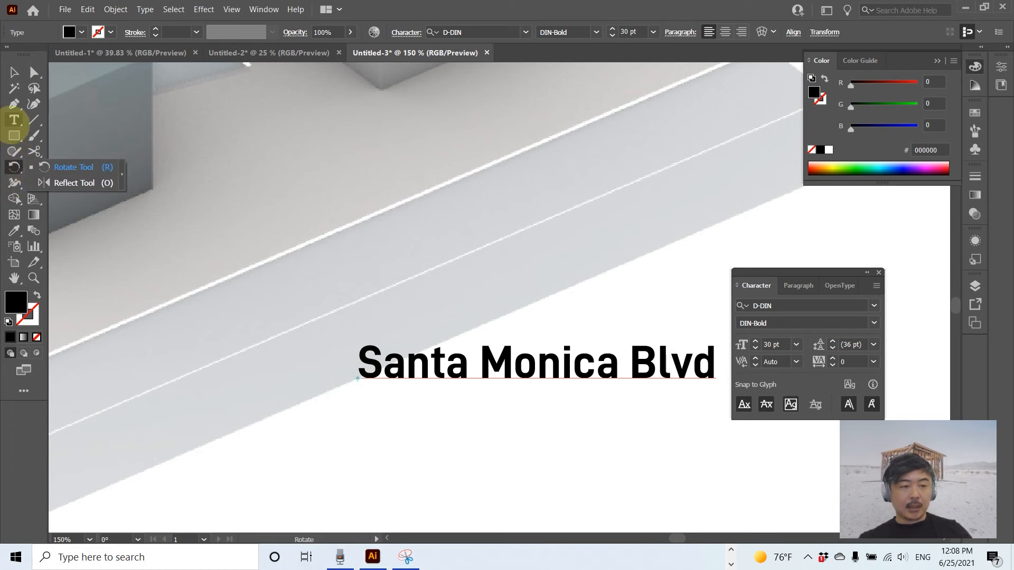
click(14, 231)
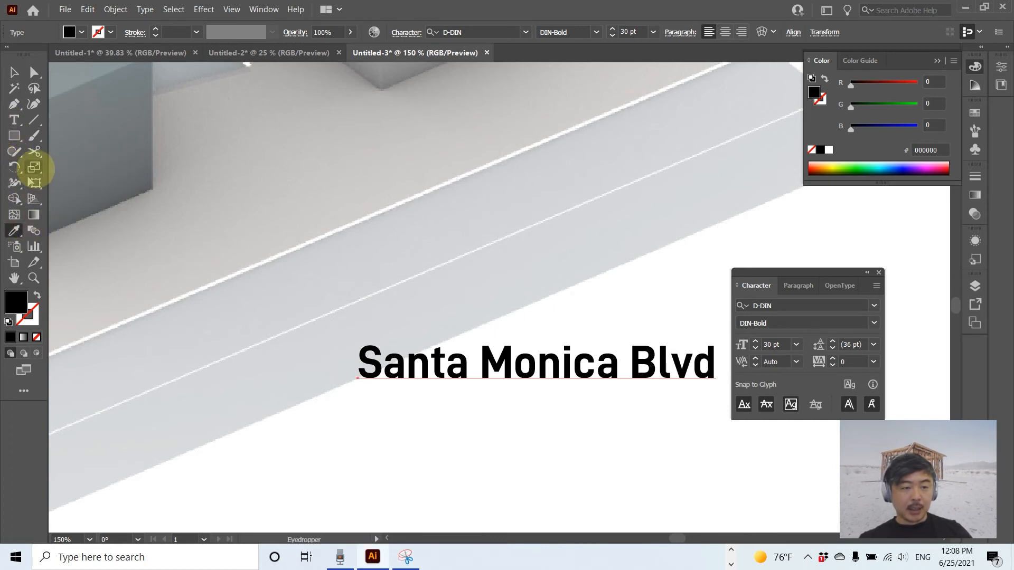
click(34, 167)
click(66, 185)
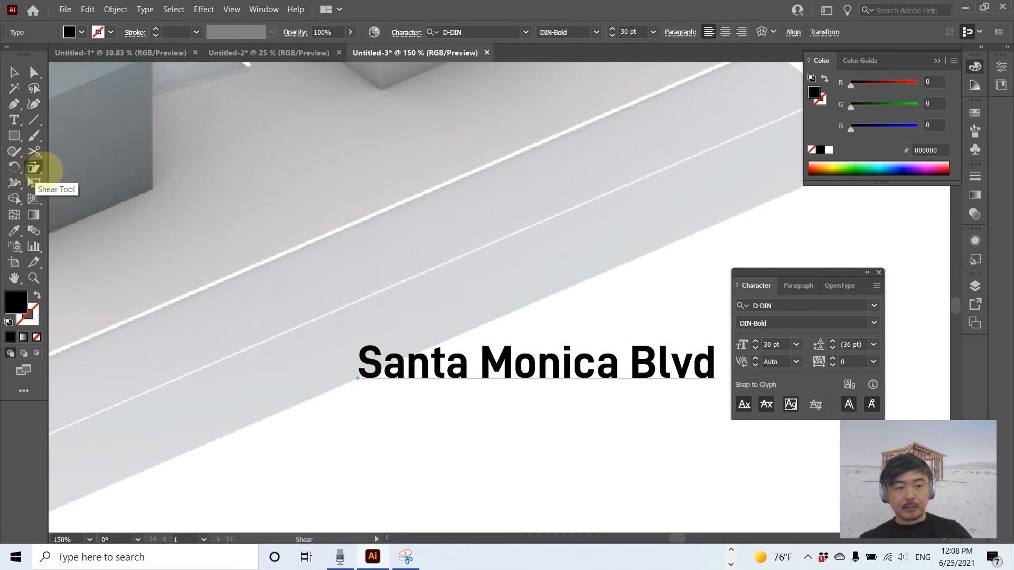
drag(650, 382, 629, 255)
click(13, 73)
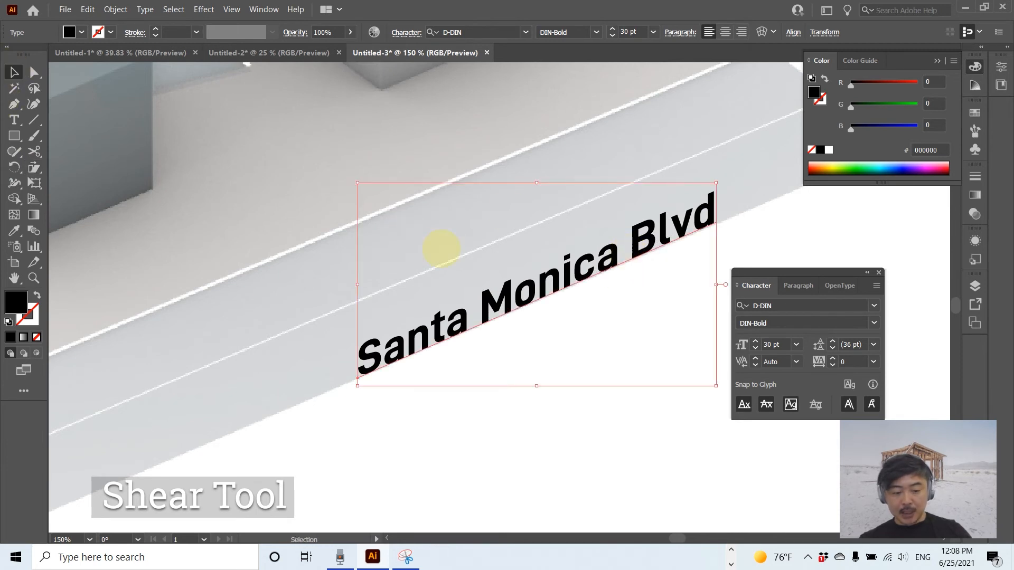
- Scale up the sheared street name proportionally to about 45 pt along the strip's lower edge
alt+scroll(441, 248, down, 3)
shift+drag(414, 226, 462, 272)
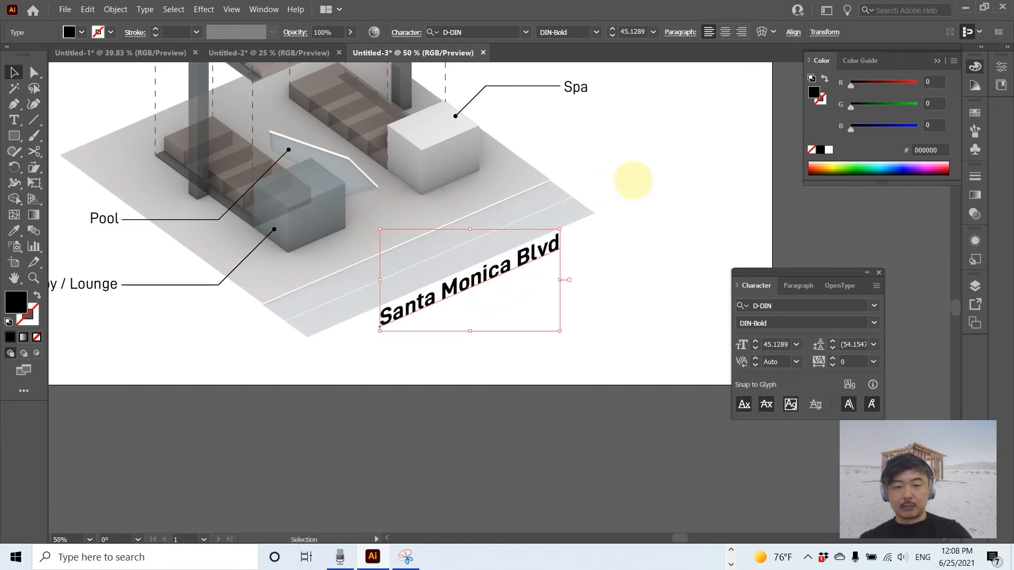
click(633, 180)
alt+scroll(644, 215, down, 3)
drag(638, 188, 564, 302)
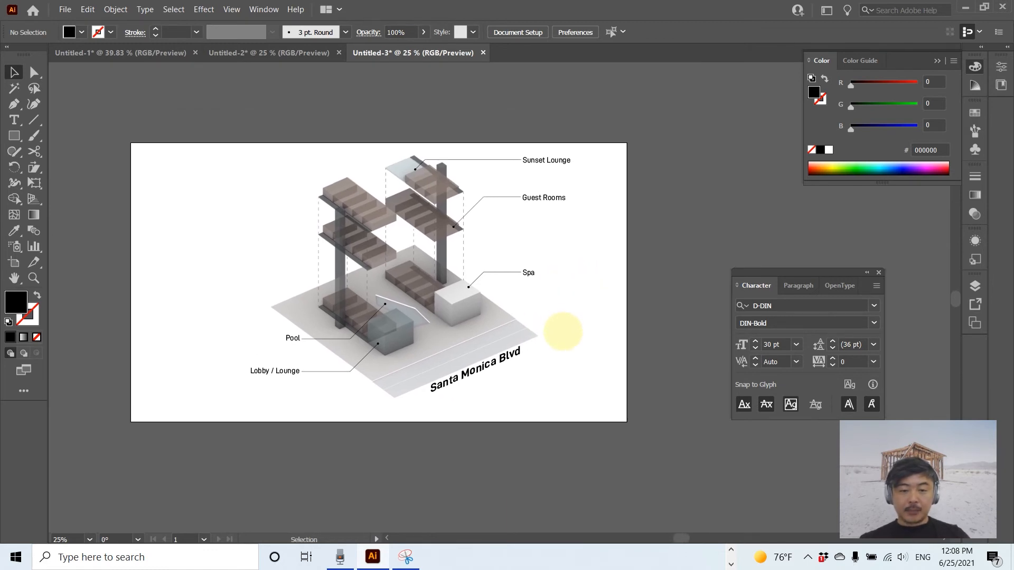
alt+scroll(563, 331, up, 1)
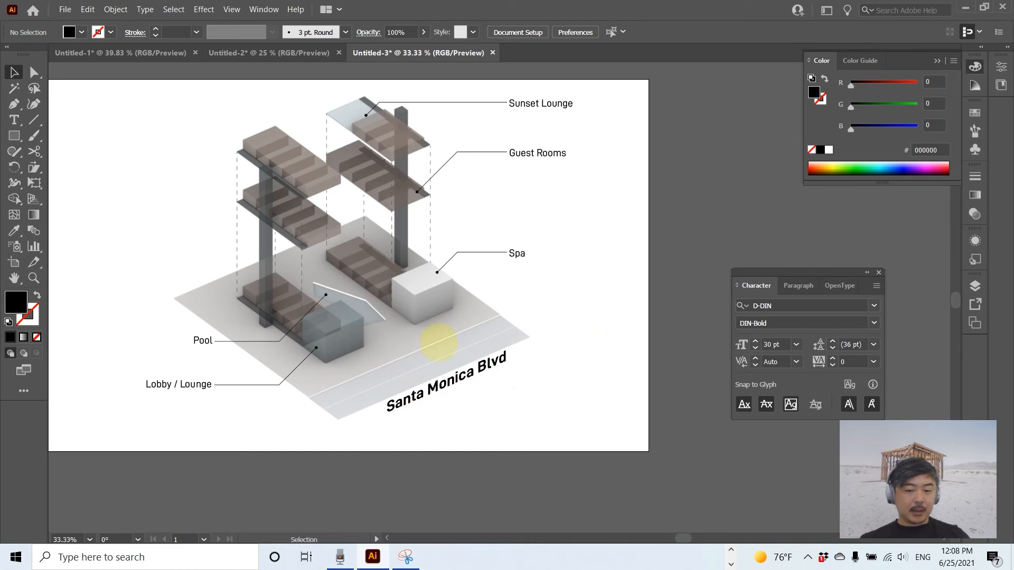
- Draw a four-point zigzag path with the Pen tool over the site's edge between the Spa box and the street
alt+scroll(451, 350, up, 2)
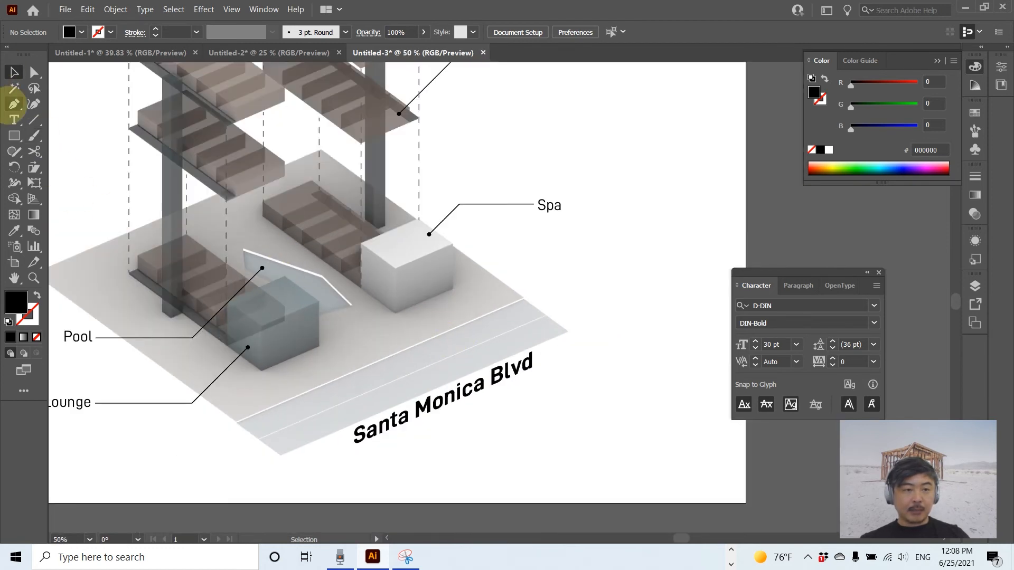
alt+scroll(502, 274, up, 2)
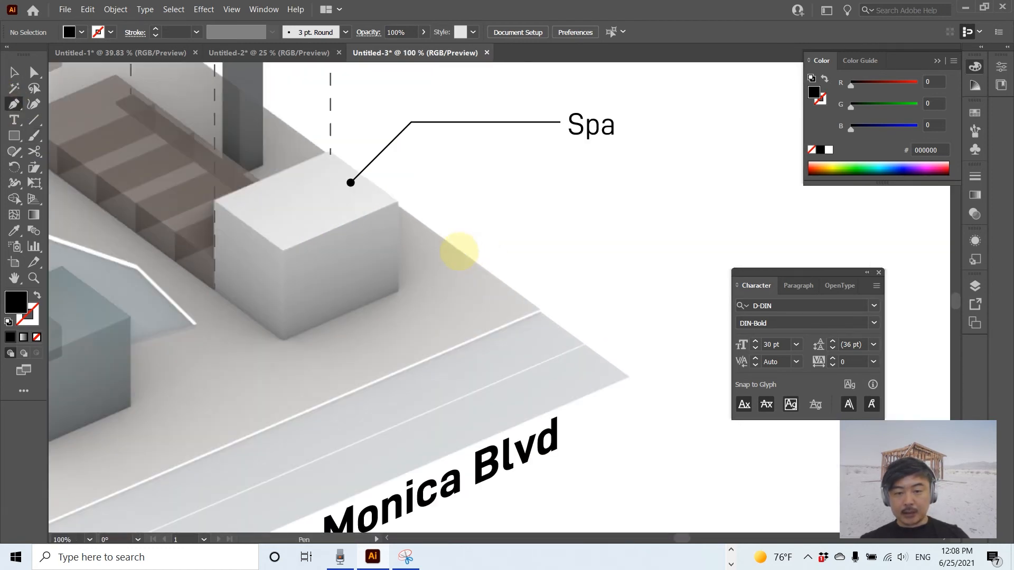
click(464, 252)
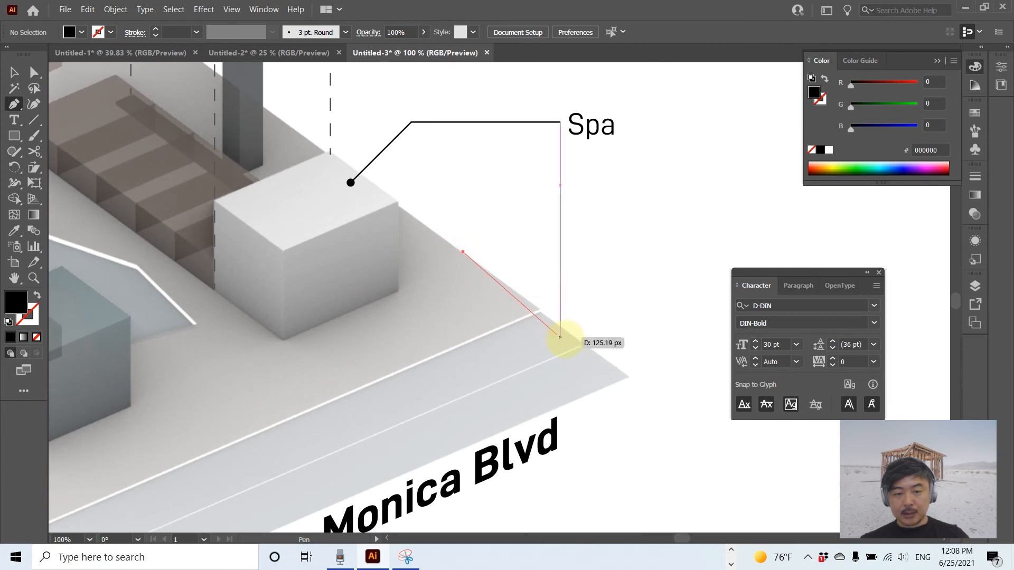
click(596, 353)
click(480, 337)
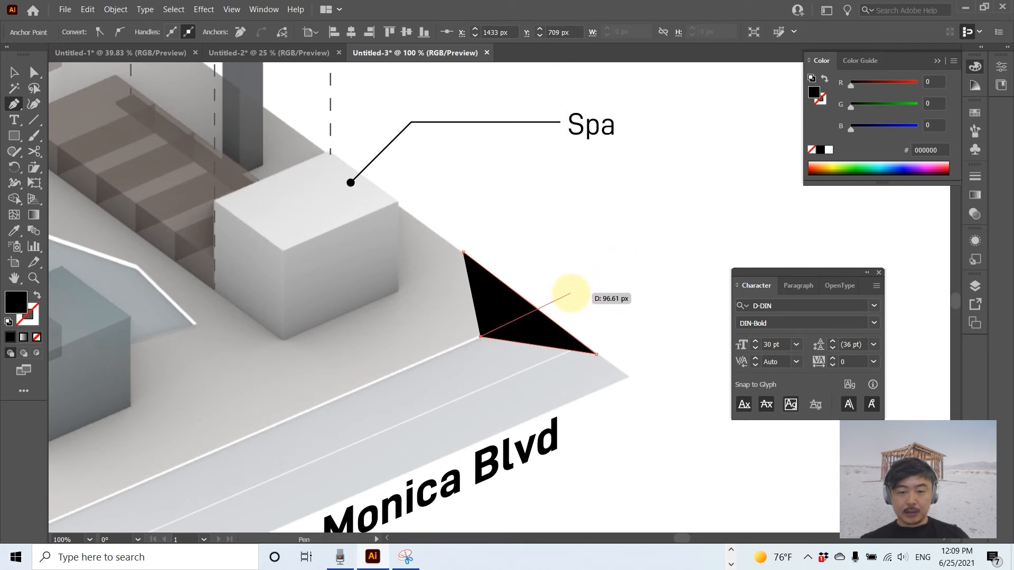
click(571, 293)
- Swap the zigzag path's fill and stroke to leave a black 1 pt outline, and move it off the site onto the white background
click(14, 72)
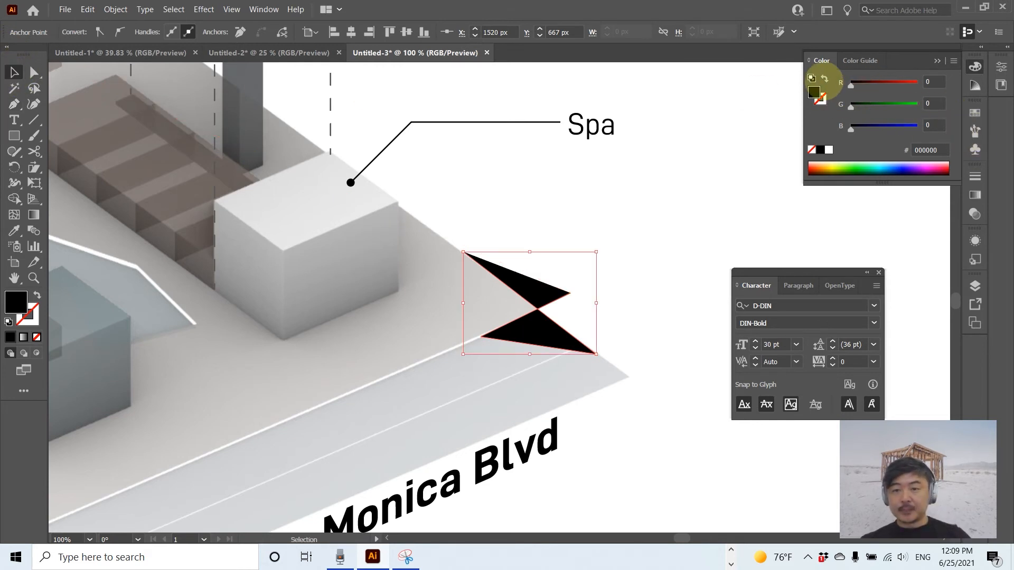
click(825, 78)
click(643, 219)
drag(562, 326, 638, 276)
alt+scroll(736, 240, down, 2)
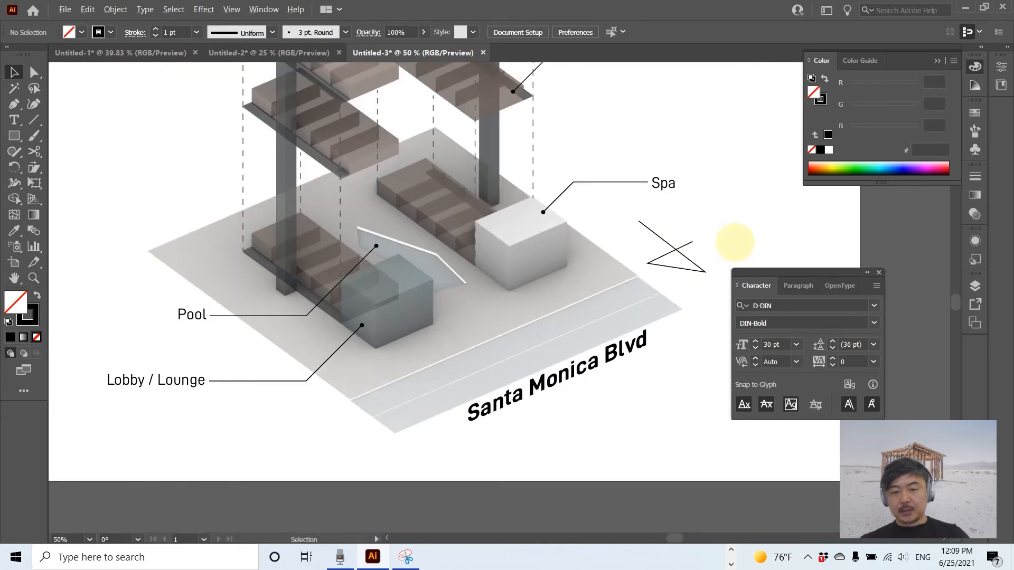
alt+scroll(735, 243, down, 2)
drag(734, 241, 584, 242)
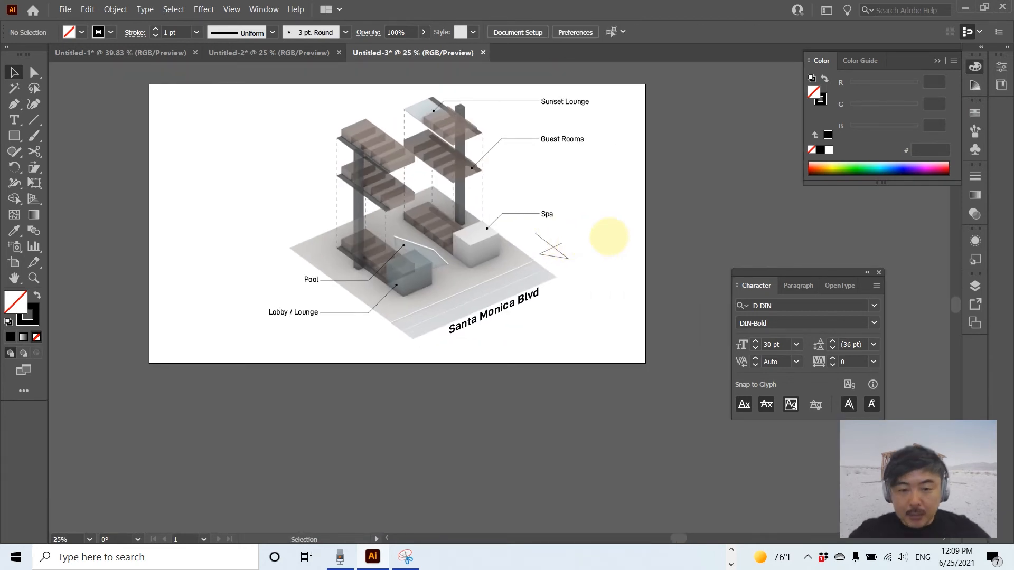
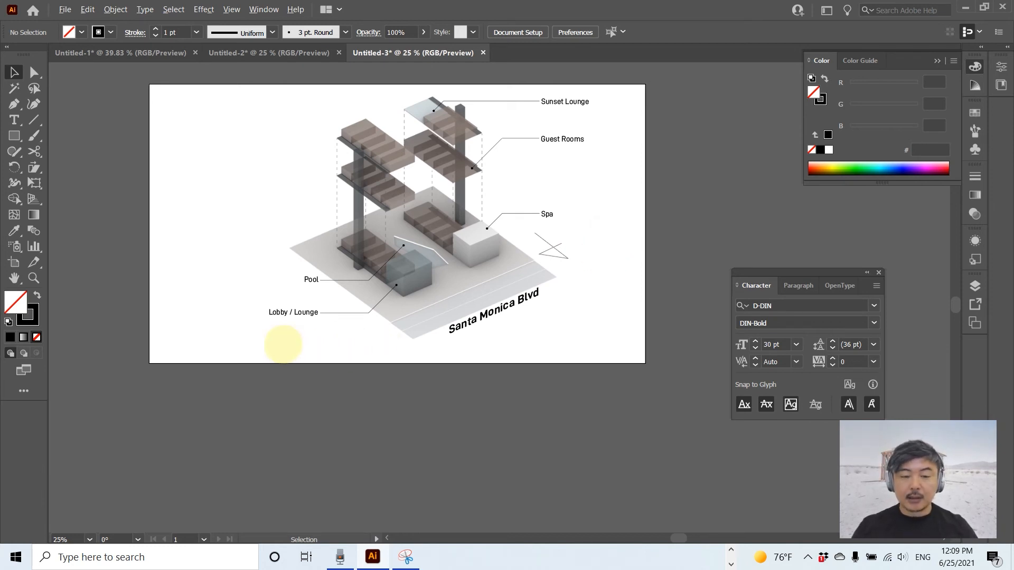
- Draw a small square between the "Pool" and "Lobby / Lounge" leaders, round its corners and enlarge it slightly
alt+scroll(339, 306, up, 4)
click(14, 136)
drag(465, 268, 480, 289)
click(14, 73)
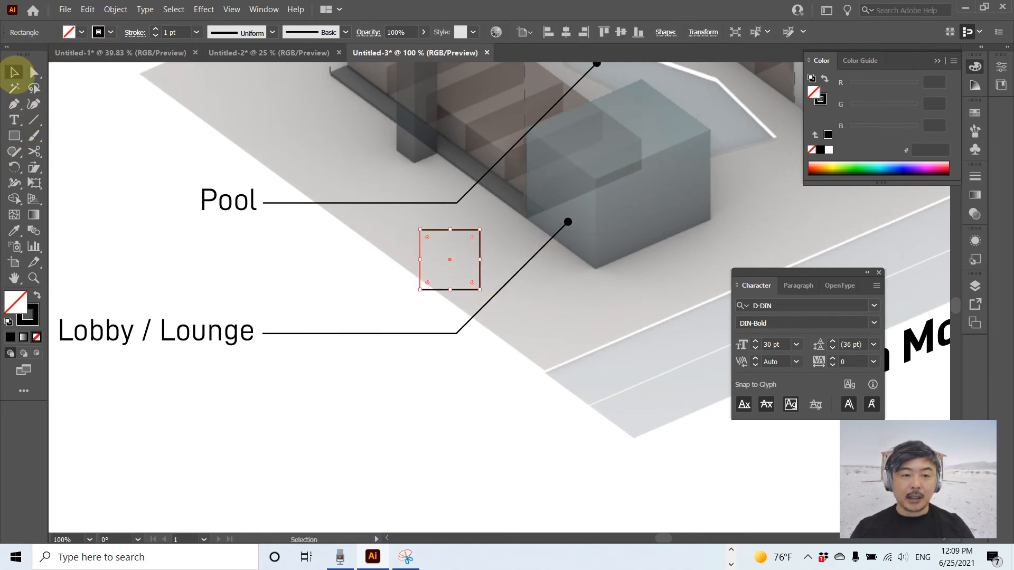
drag(427, 238, 433, 243)
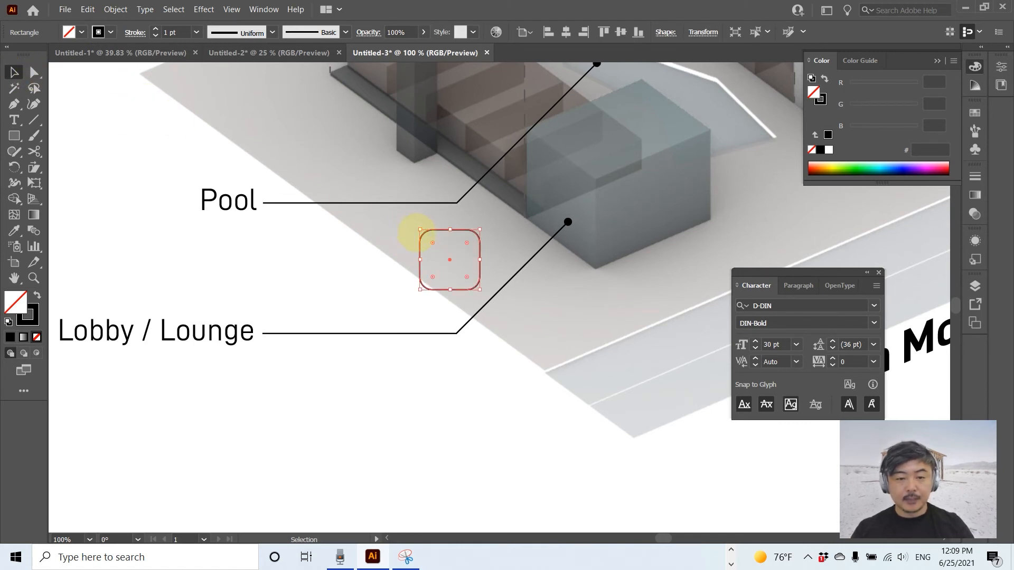
drag(420, 230, 408, 218)
- Copy the "Pool" label into the rounded square and shorten the copy's text to "P"
drag(252, 209, 504, 257)
double_click(454, 258)
key(BackSpace)
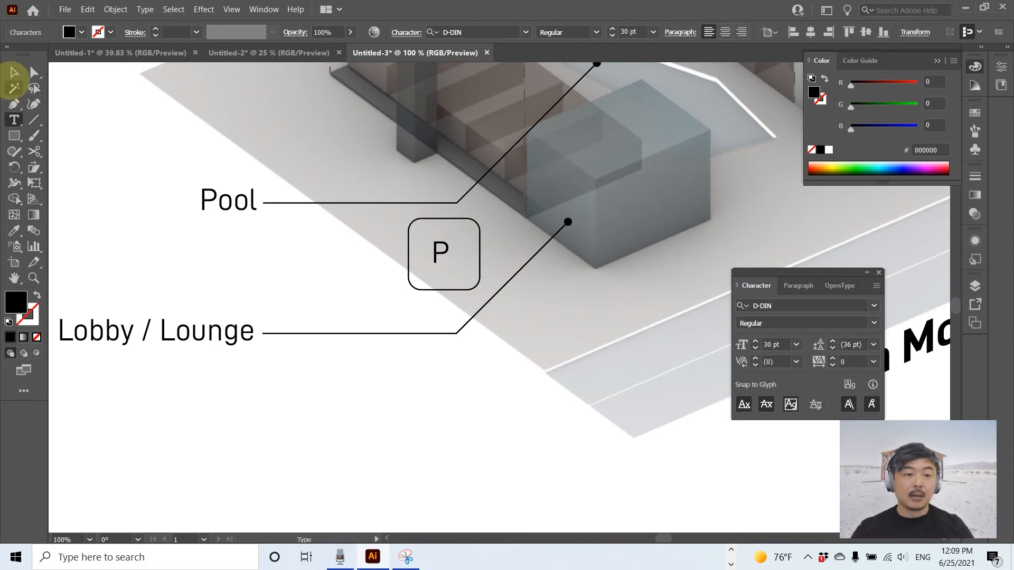
click(13, 72)
- Give the rounded square a muted olive C1C68D fill without a stroke, and bring the "P" in front of it
click(469, 217)
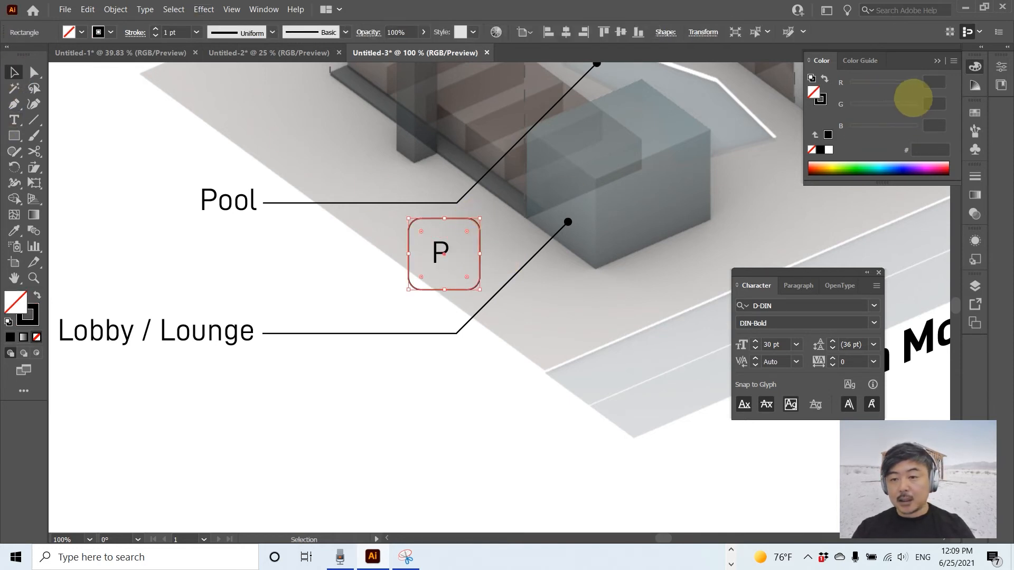
click(825, 78)
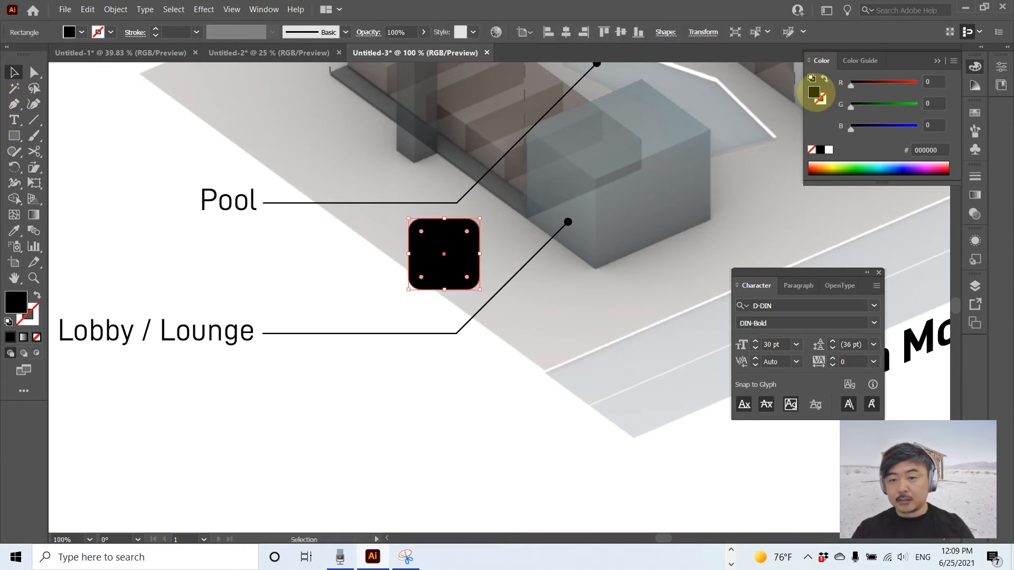
double_click(815, 92)
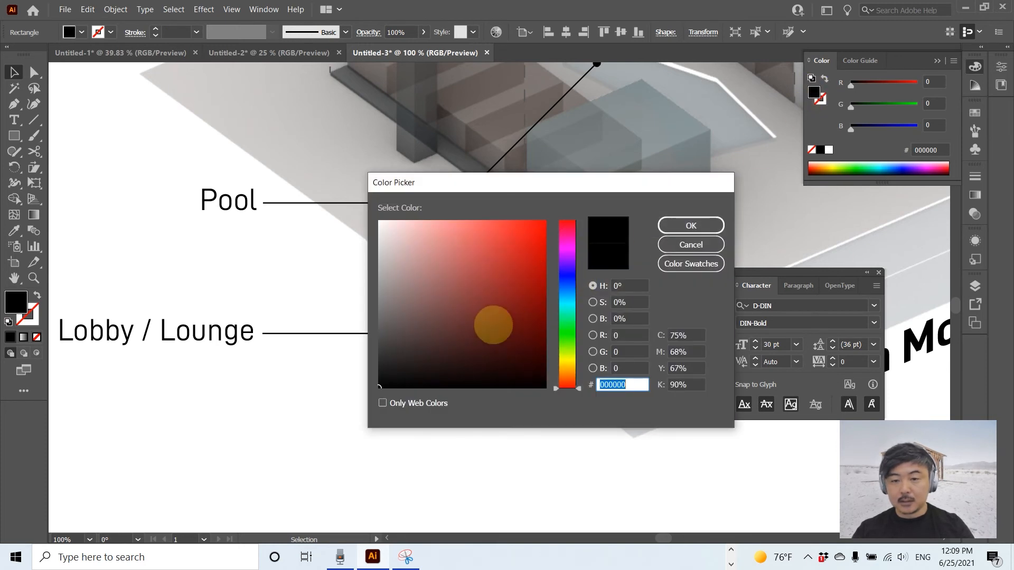
click(567, 299)
click(422, 329)
mouse_move(423, 329)
mouse_down()
mouse_move(403, 298)
mouse_move(407, 269)
mouse_up()
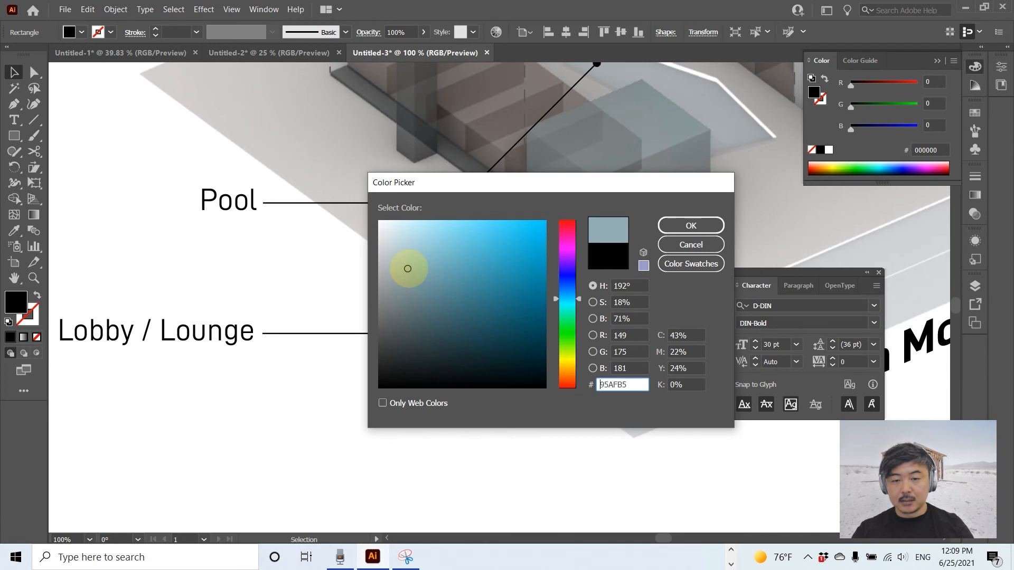
click(567, 317)
drag(567, 315, 568, 357)
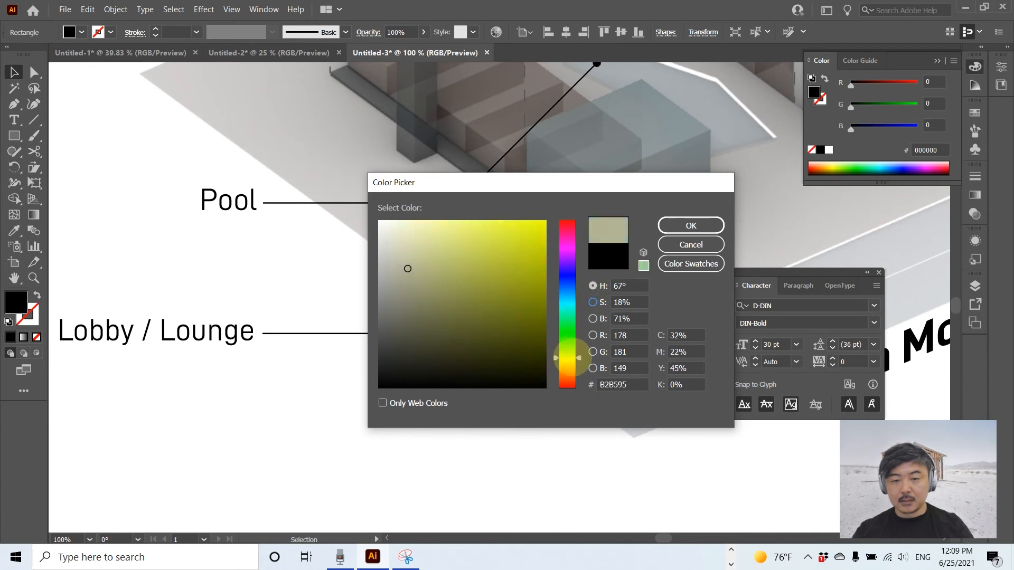
click(470, 280)
mouse_move(470, 281)
mouse_down()
mouse_move(438, 283)
mouse_move(432, 257)
mouse_up()
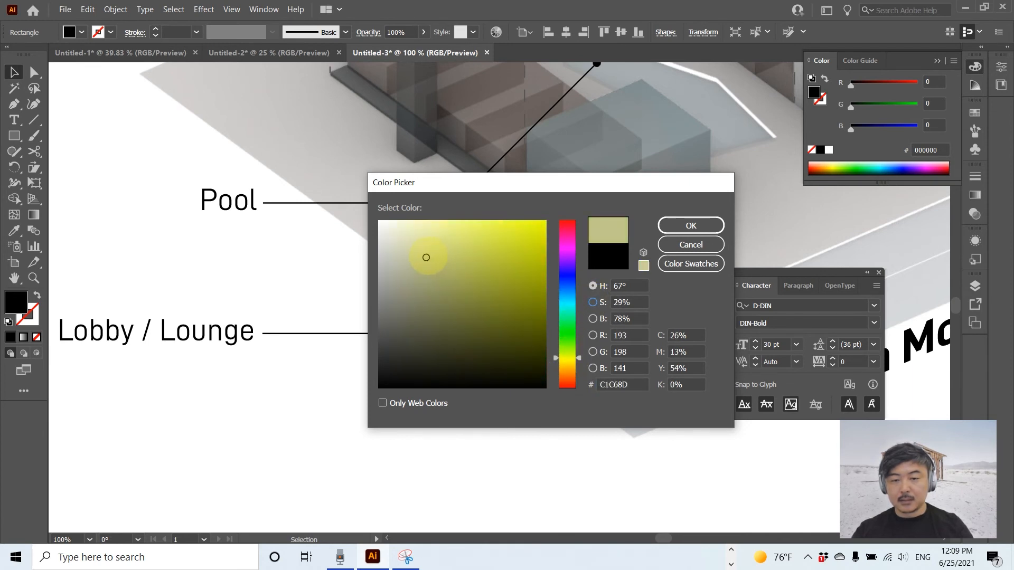
click(684, 226)
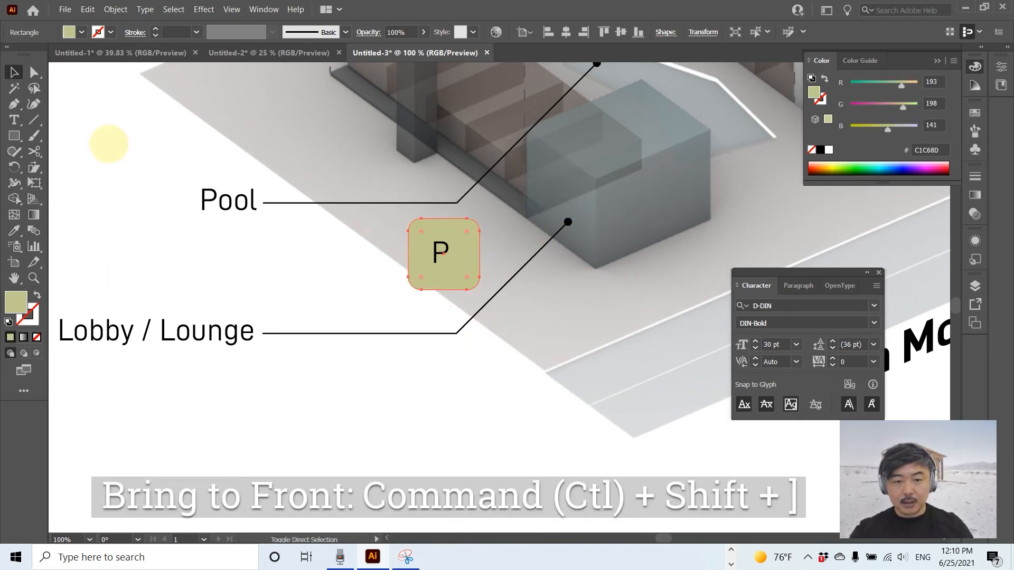
- Enlarge the "P" to about 66 pt and set its font style to DIN-Bold
click(397, 279)
click(439, 253)
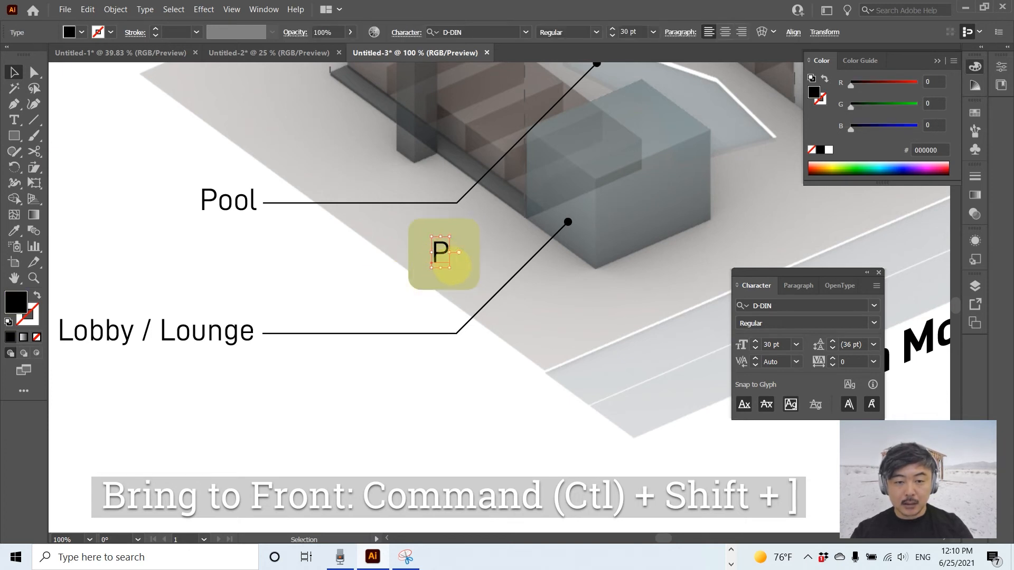
drag(450, 268, 471, 305)
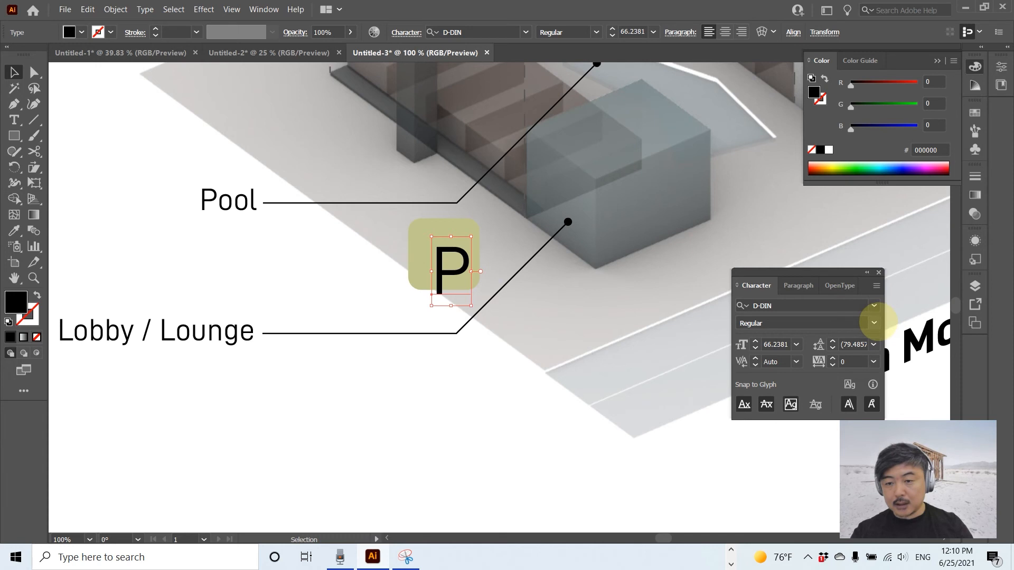
click(873, 323)
click(835, 366)
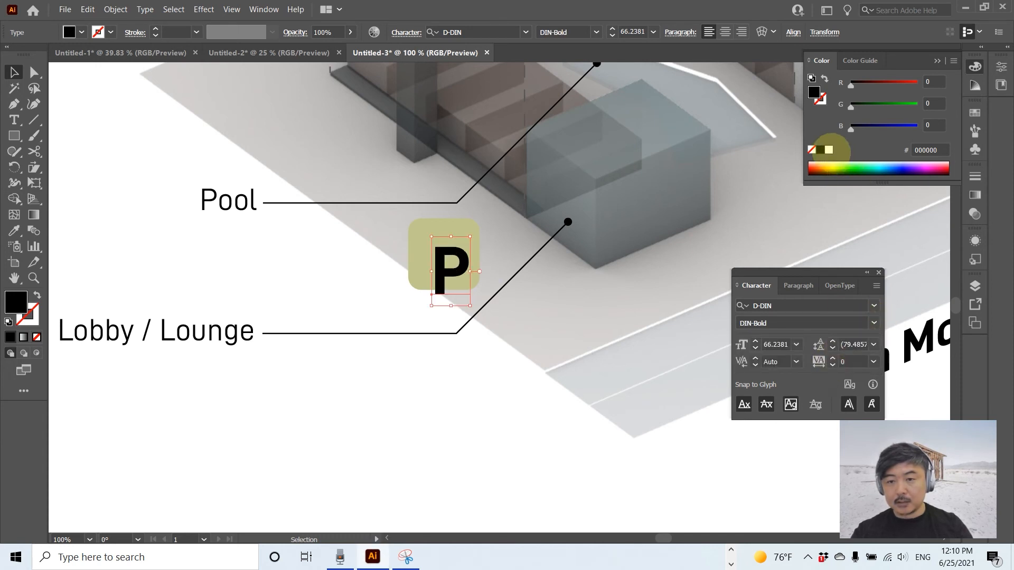
- Colour the "P" white and move it to the centre of the olive rounded square
click(828, 150)
click(351, 276)
drag(428, 285, 425, 276)
click(498, 456)
alt+scroll(486, 435, down, 5)
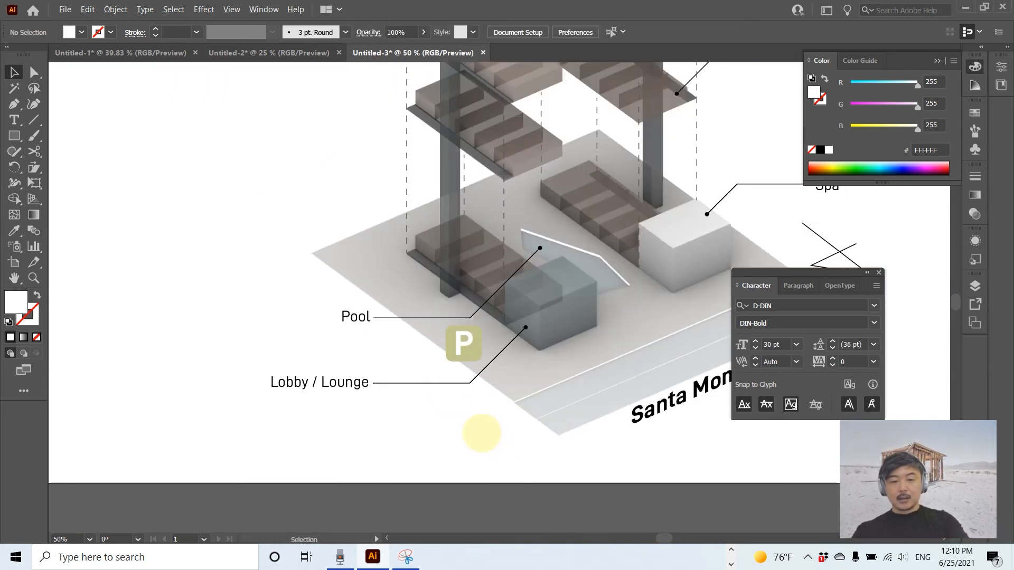
- Draw an open three-point path with the Pen tool from the street's centre line to the site's edge and along that edge
alt+scroll(507, 381, up, 4)
alt+scroll(547, 410, up, 1)
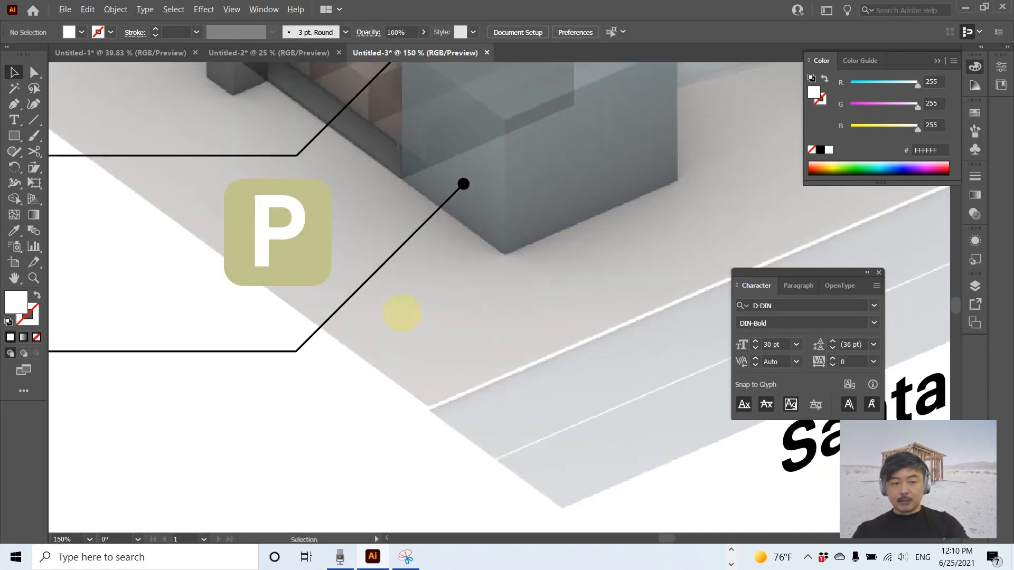
alt+scroll(593, 315, down, 2)
drag(611, 308, 355, 323)
click(14, 102)
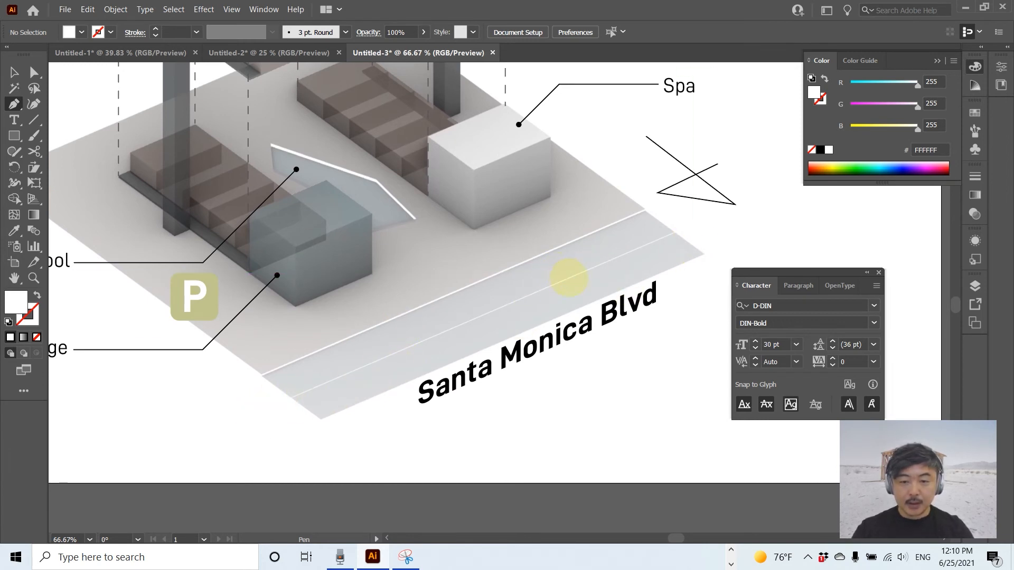
click(550, 286)
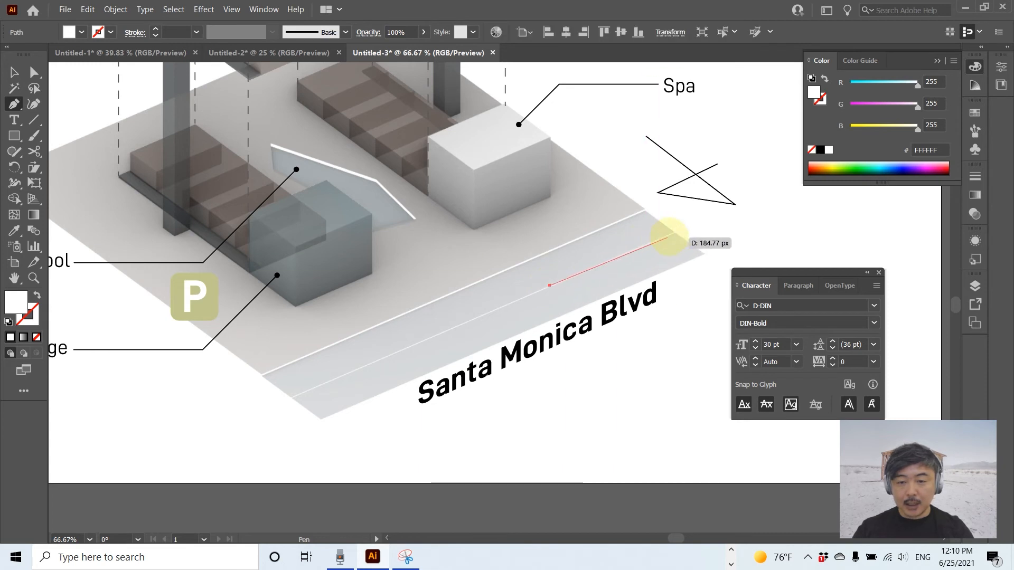
click(673, 232)
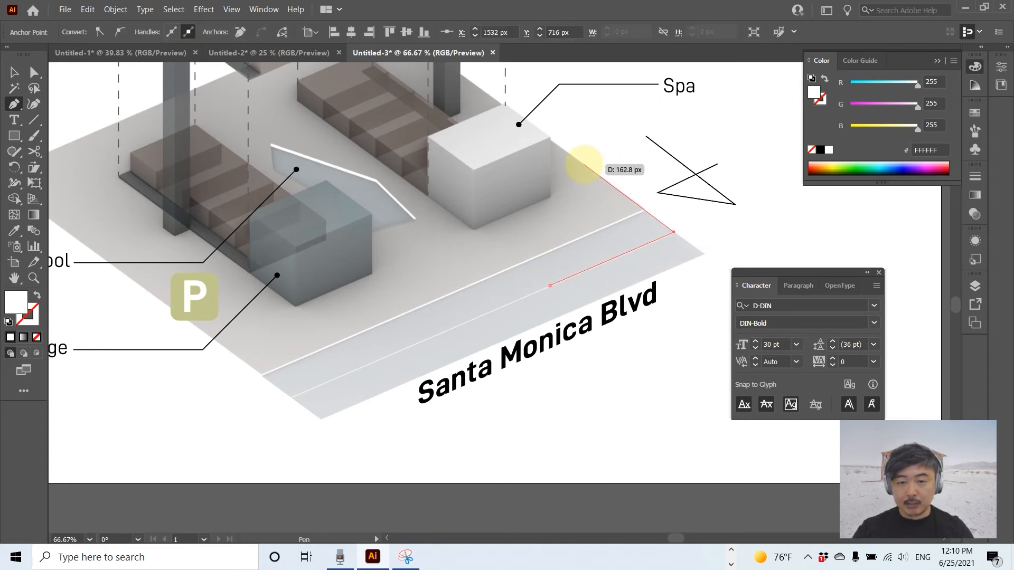
click(584, 165)
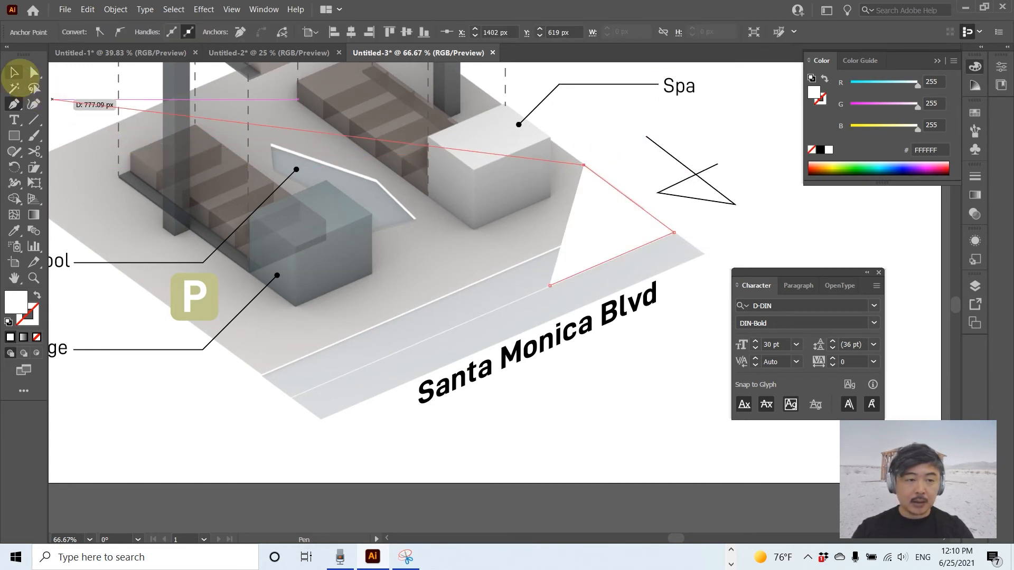
- Move the new path to the street's lower-left corner and swap its colours to a white stroke without a fill
click(15, 72)
drag(634, 237, 266, 391)
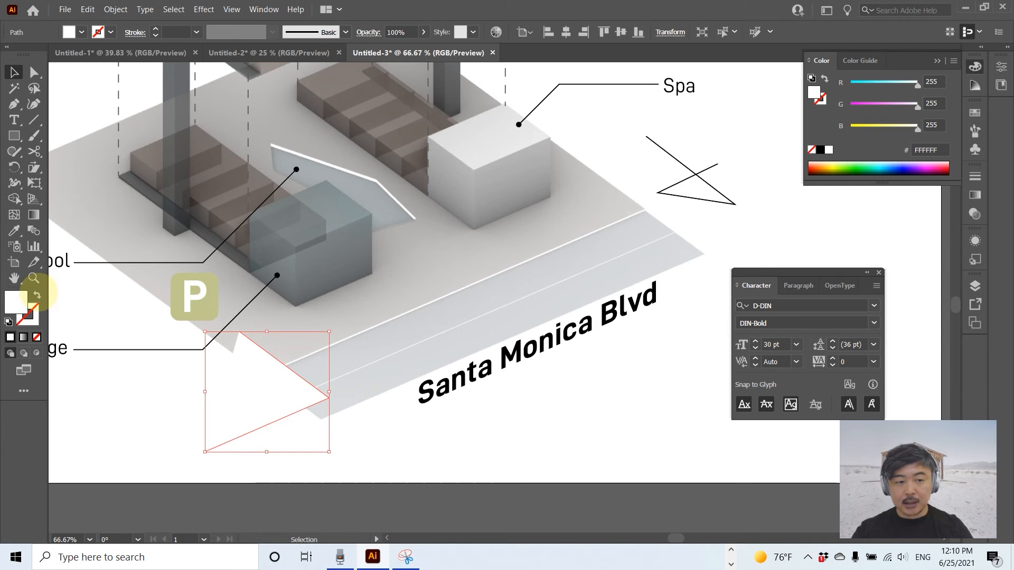
click(37, 294)
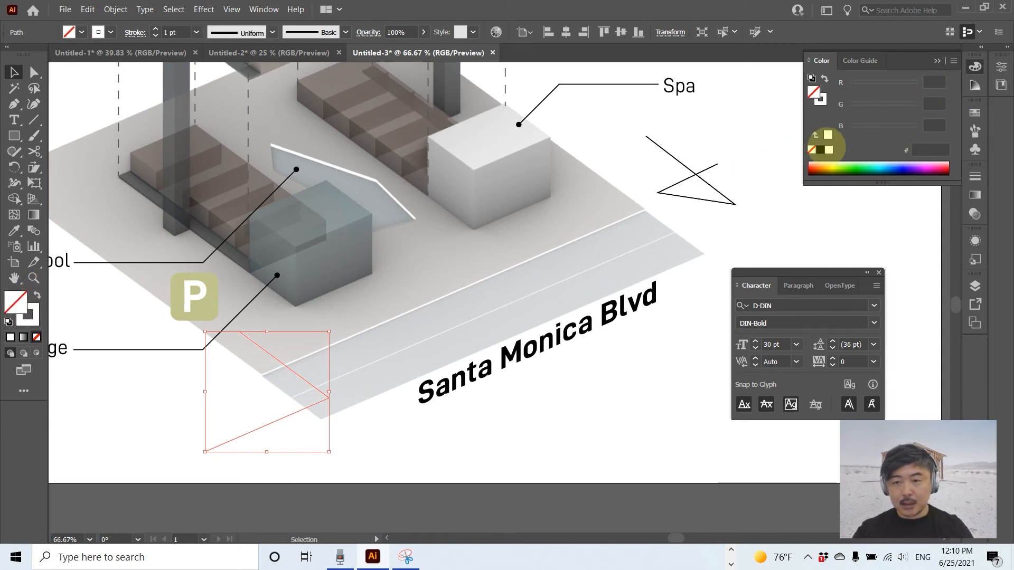
click(820, 150)
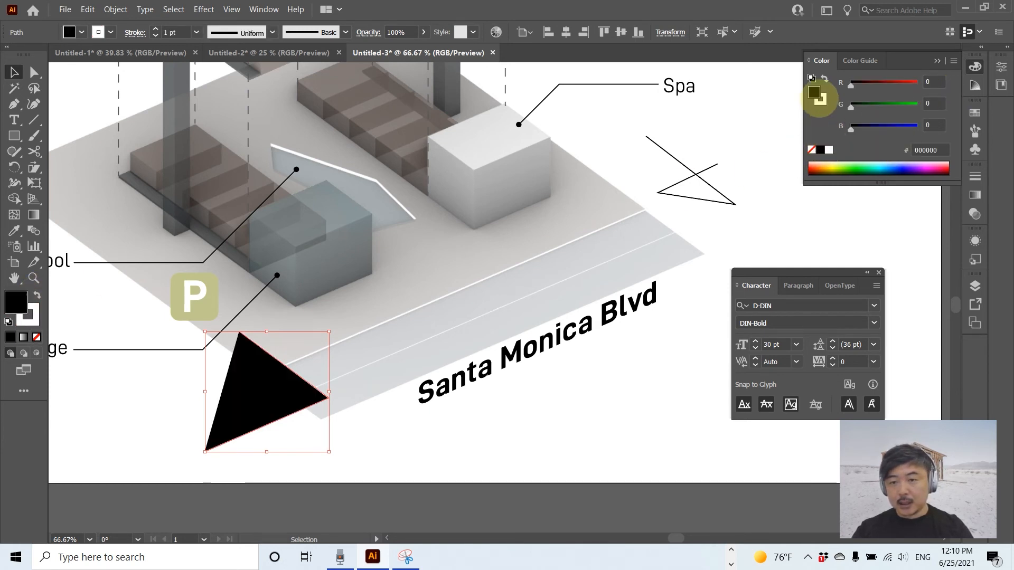
double_click(814, 92)
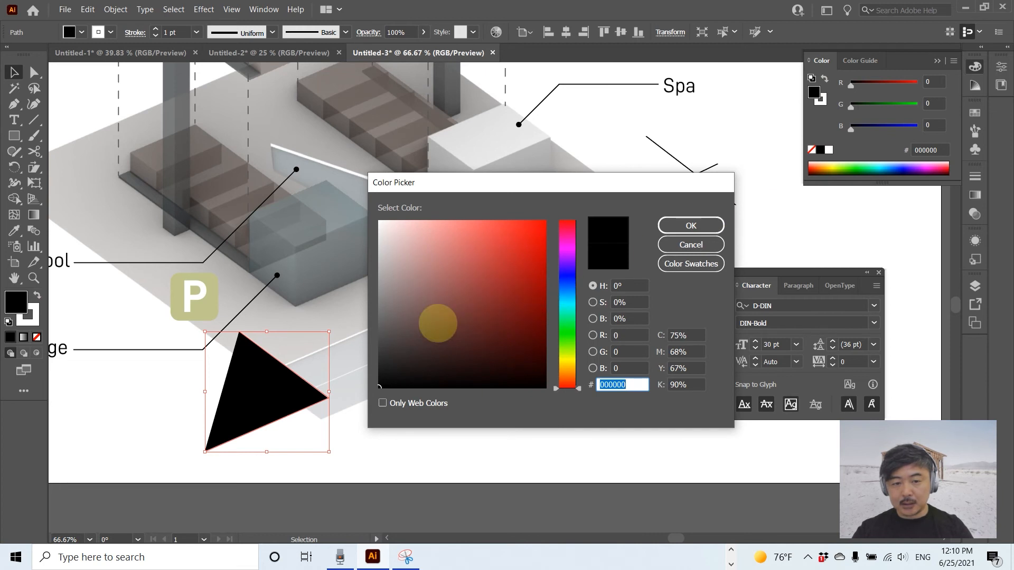
click(379, 316)
mouse_move(377, 288)
mouse_down()
mouse_move(369, 227)
mouse_move(379, 256)
mouse_up()
click(691, 225)
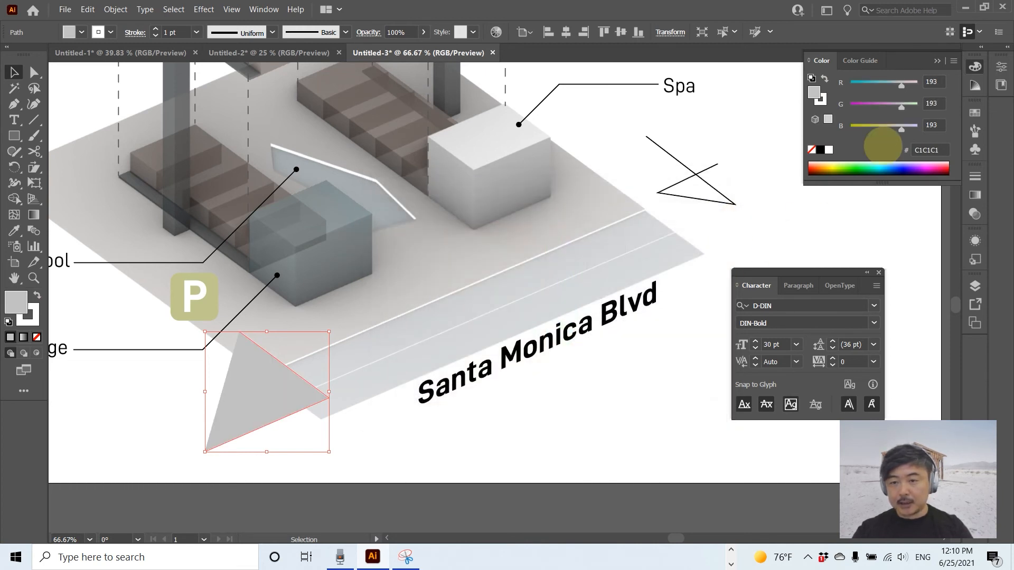
click(825, 78)
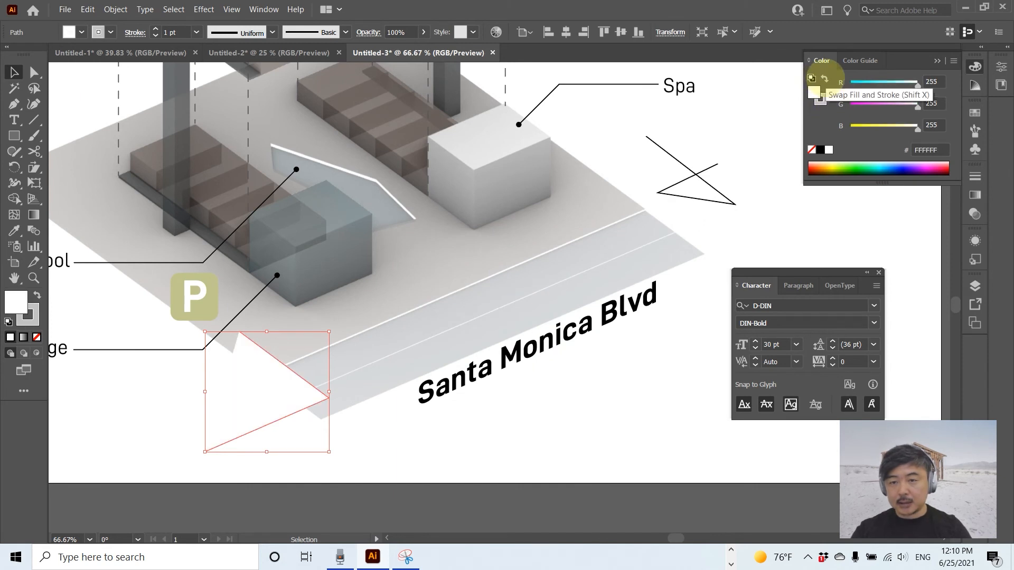
click(824, 78)
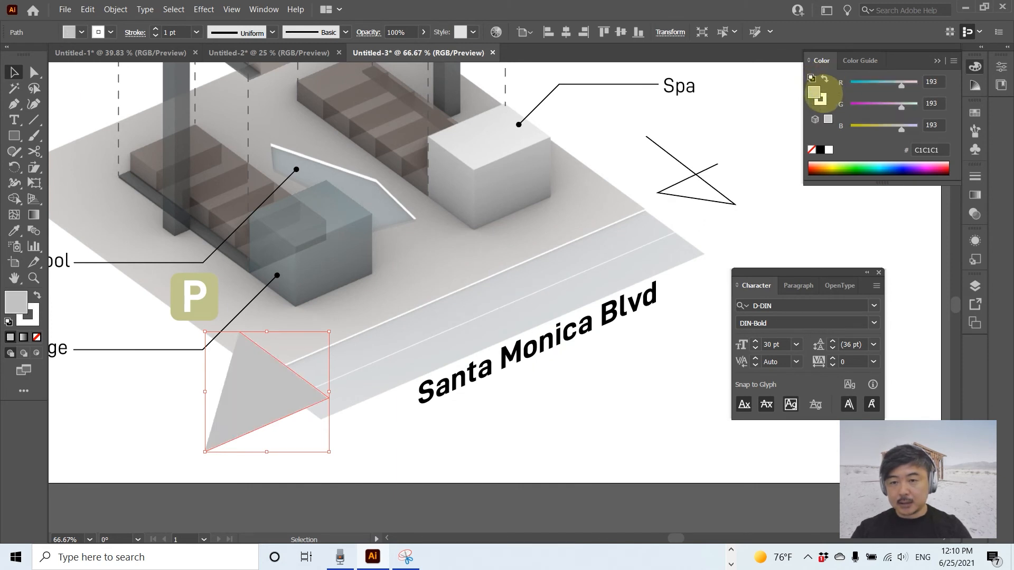
click(812, 150)
- Set the path's stroke to 3 pt with a solid triangular end arrowhead and a 12 pt dashed line
click(975, 176)
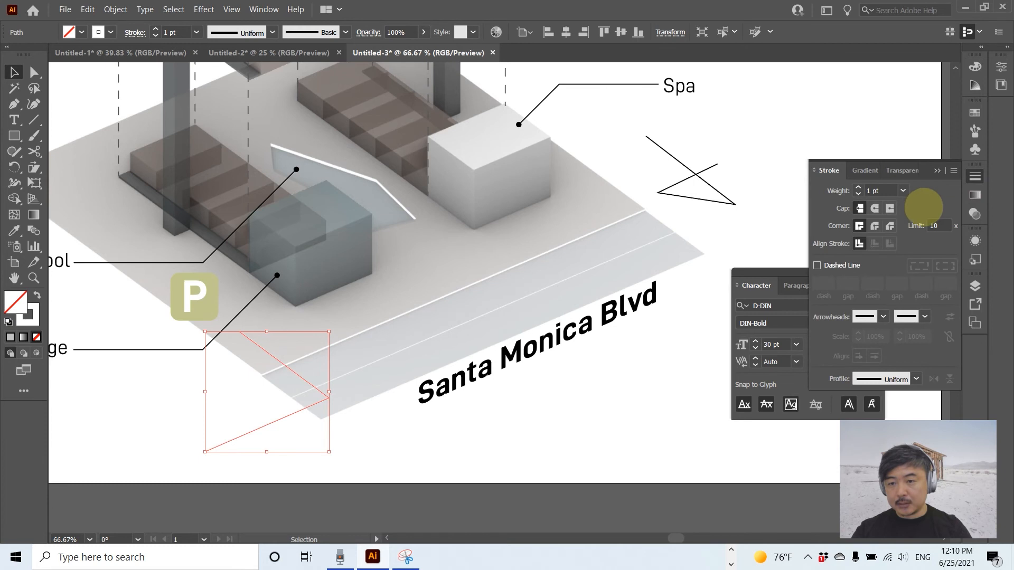
click(858, 187)
click(859, 188)
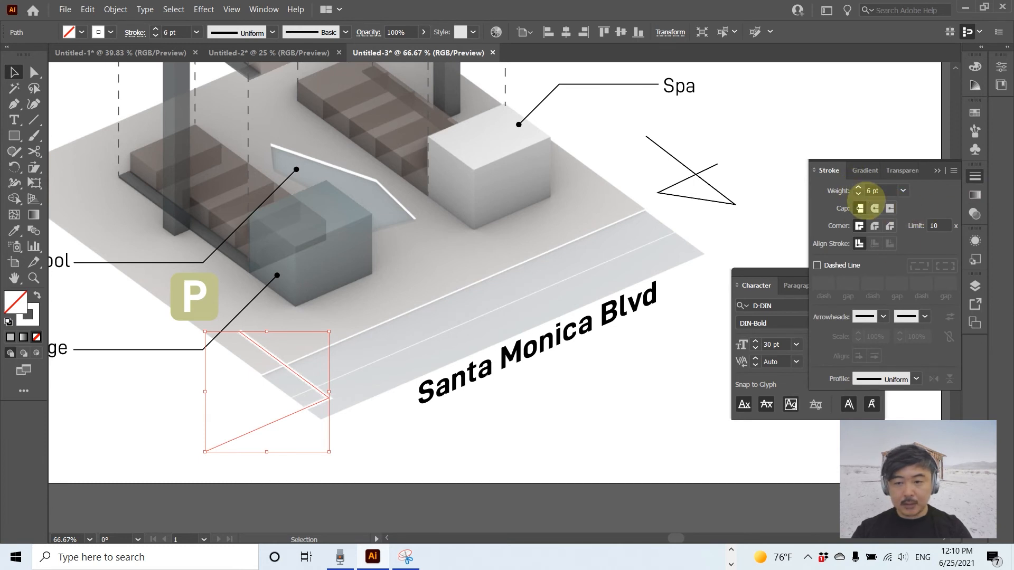
click(925, 317)
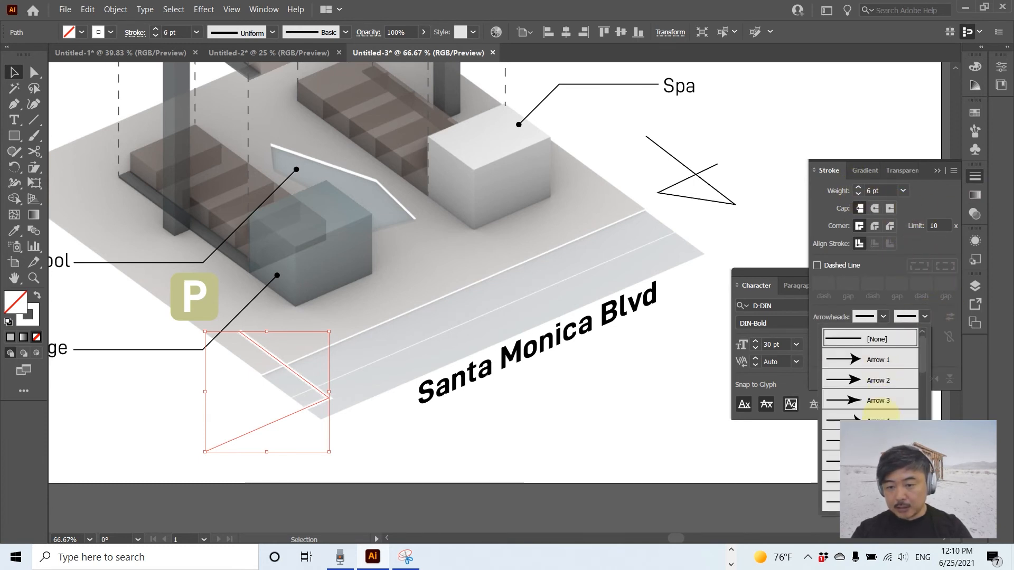
click(877, 400)
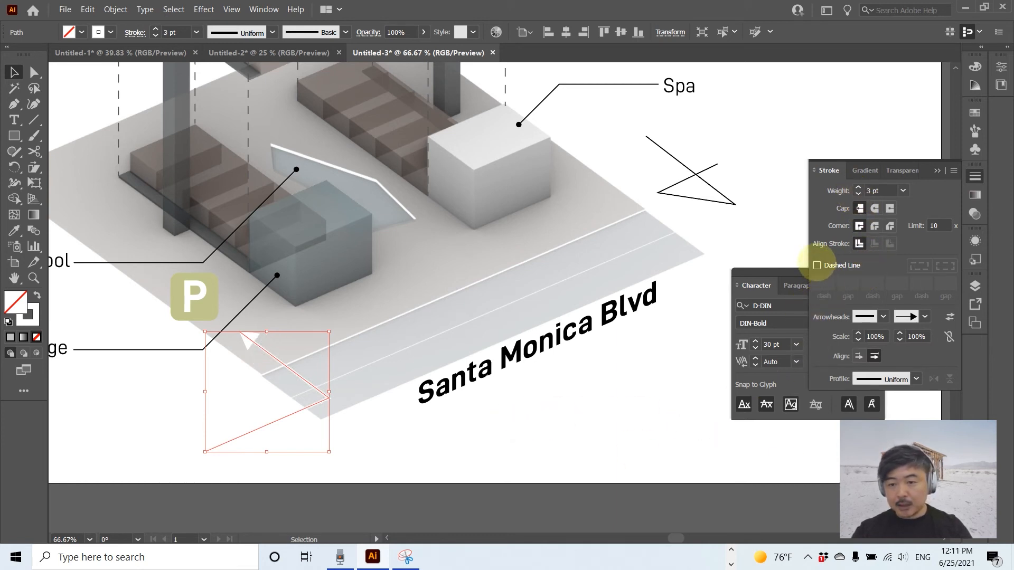
click(817, 265)
click(505, 402)
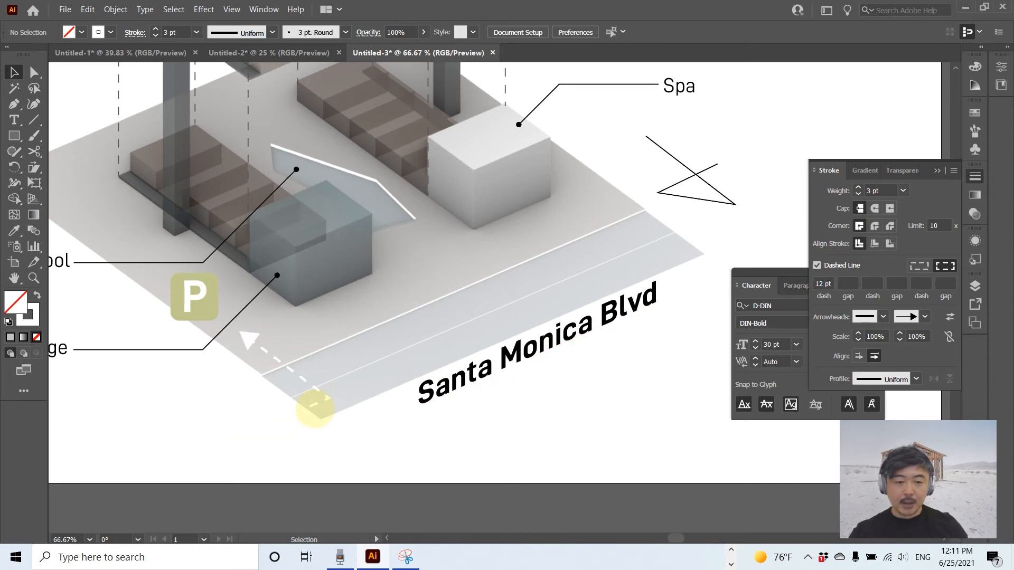
- Draw a second dashed path along the street's curb line and up the site's edge, and move it into the upper street lane
click(321, 391)
click(15, 104)
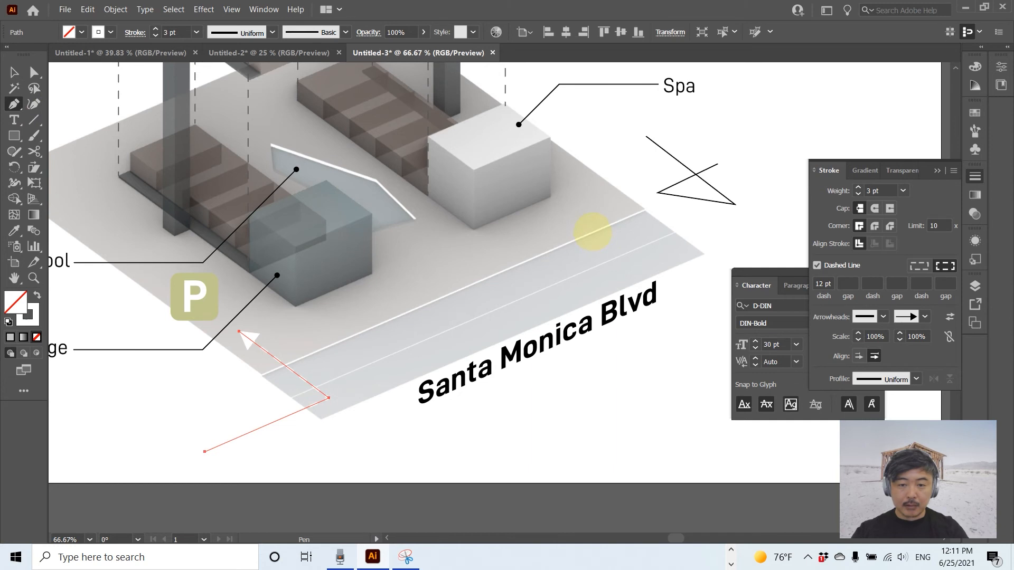
click(594, 232)
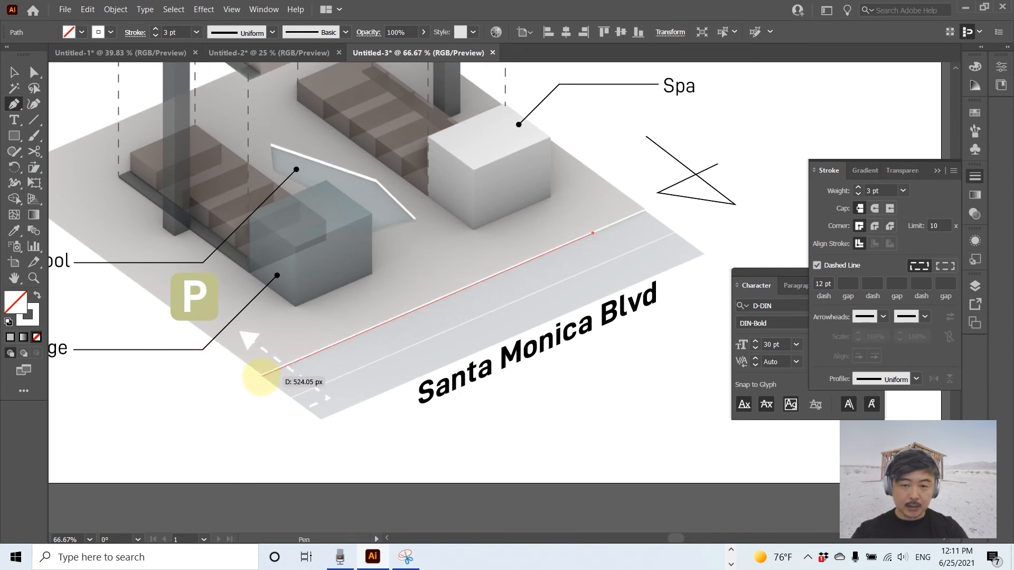
click(262, 377)
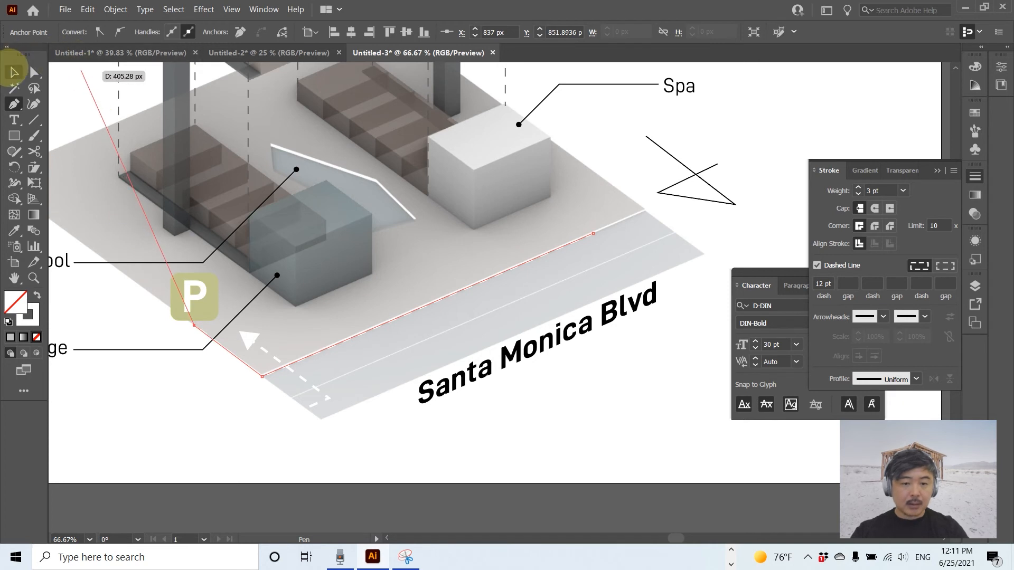
click(14, 72)
click(403, 254)
drag(412, 312, 473, 299)
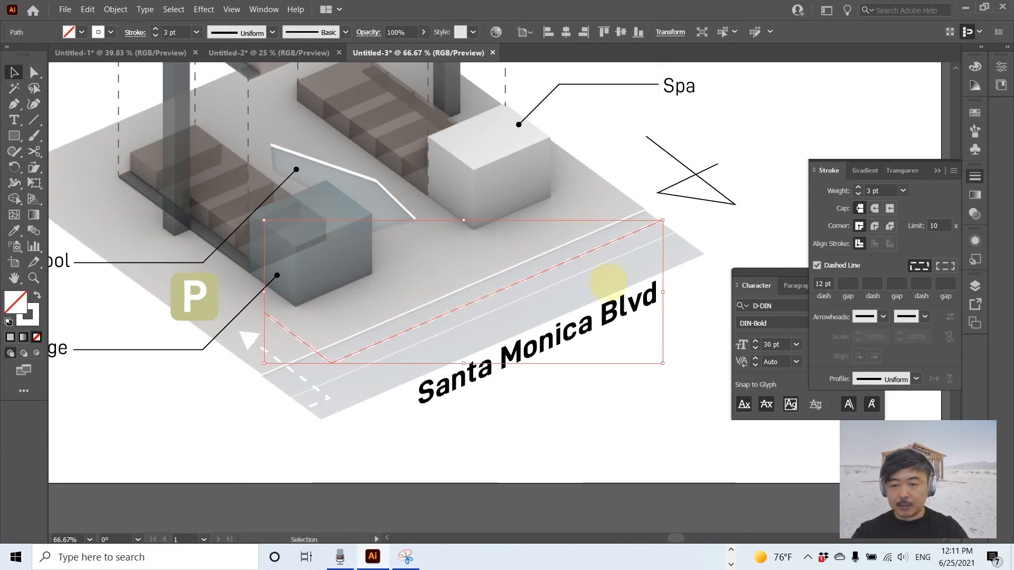
- Add a solid triangular arrowhead to the end of the second dashed path beside the parking icon
click(925, 317)
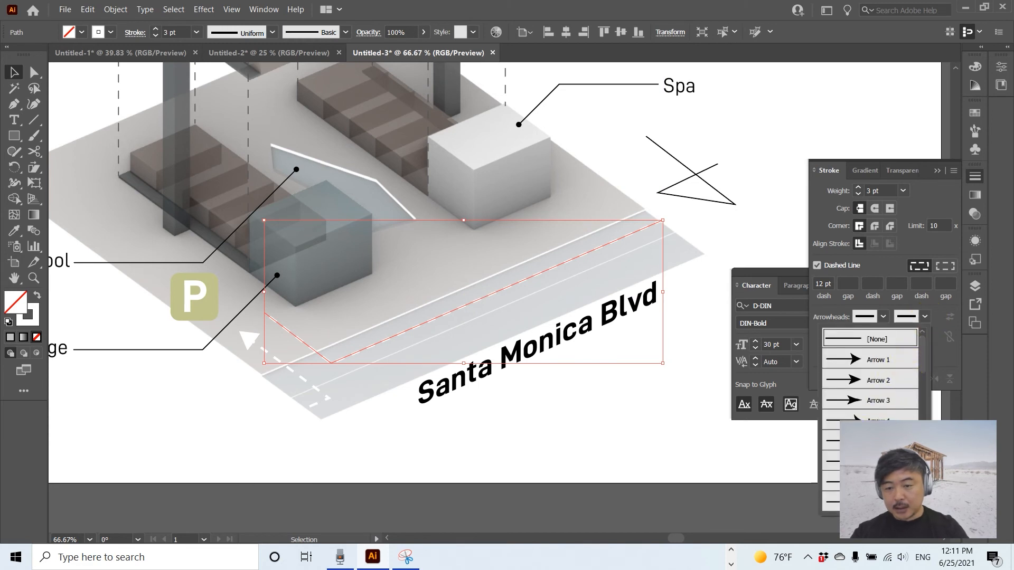
click(872, 360)
click(679, 431)
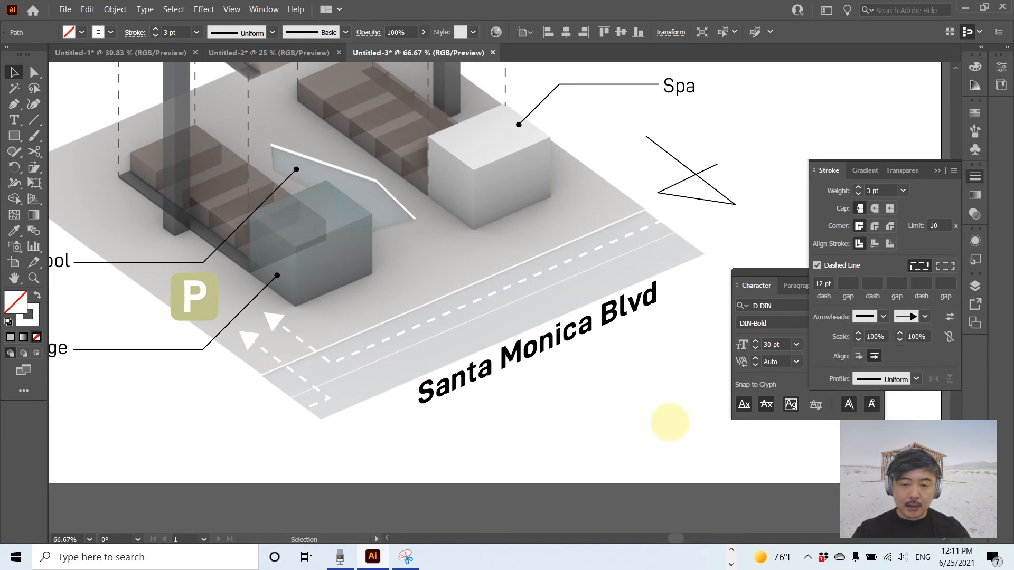
- Round the bend of both dashed arrows, giving the upper-lane arrow a corner radius of about 59 px
key(a)
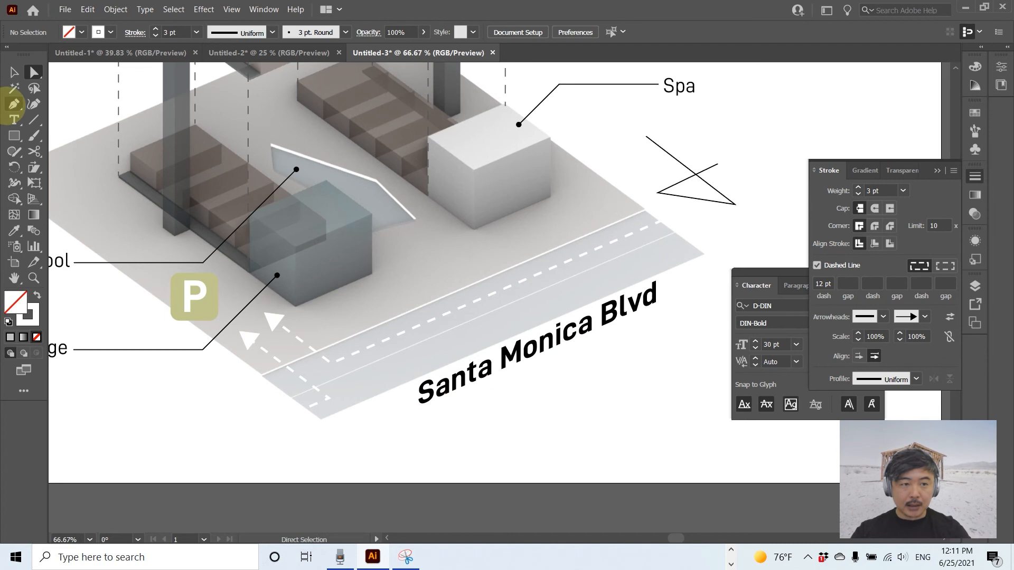
click(332, 356)
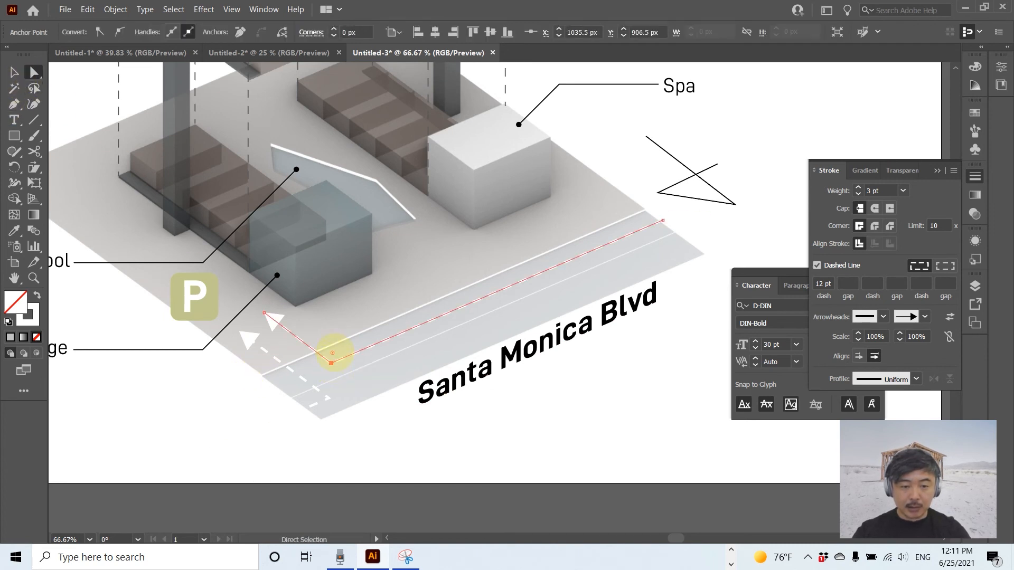
drag(336, 317, 338, 319)
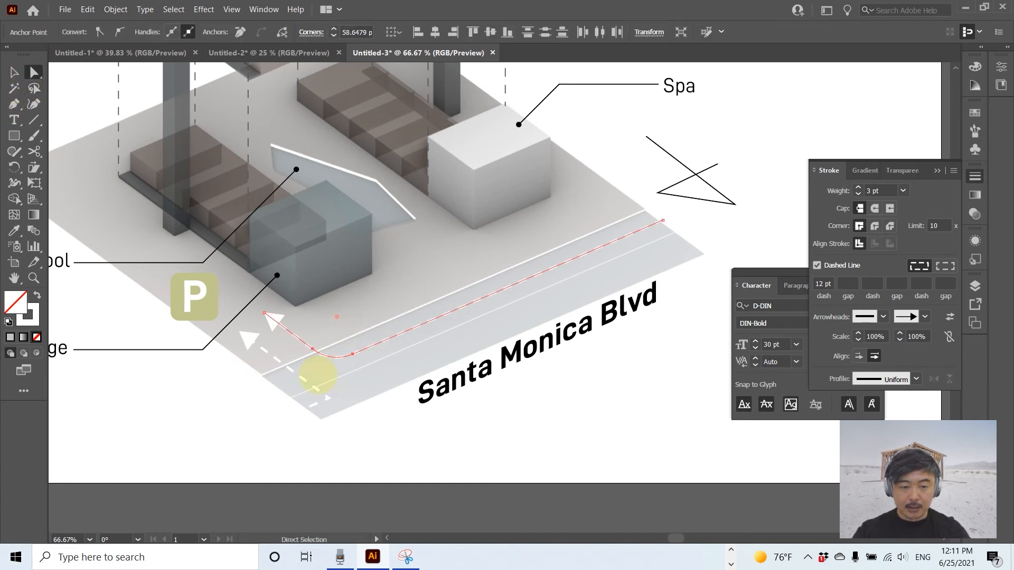
click(326, 399)
drag(317, 396, 278, 394)
click(376, 439)
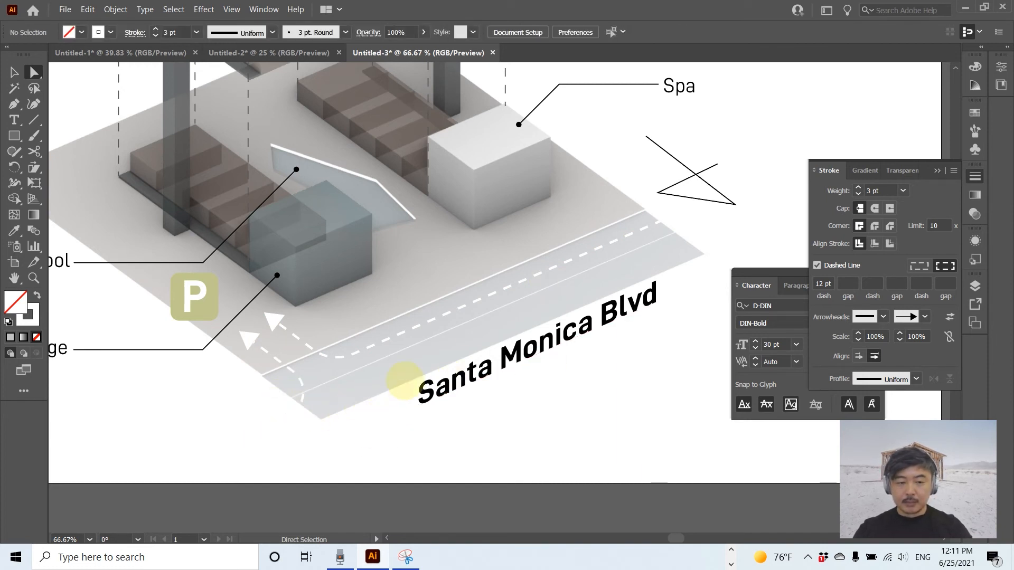
- Reposition the two dashed arrows so they run from the street lanes across each other toward the parking icon
click(14, 72)
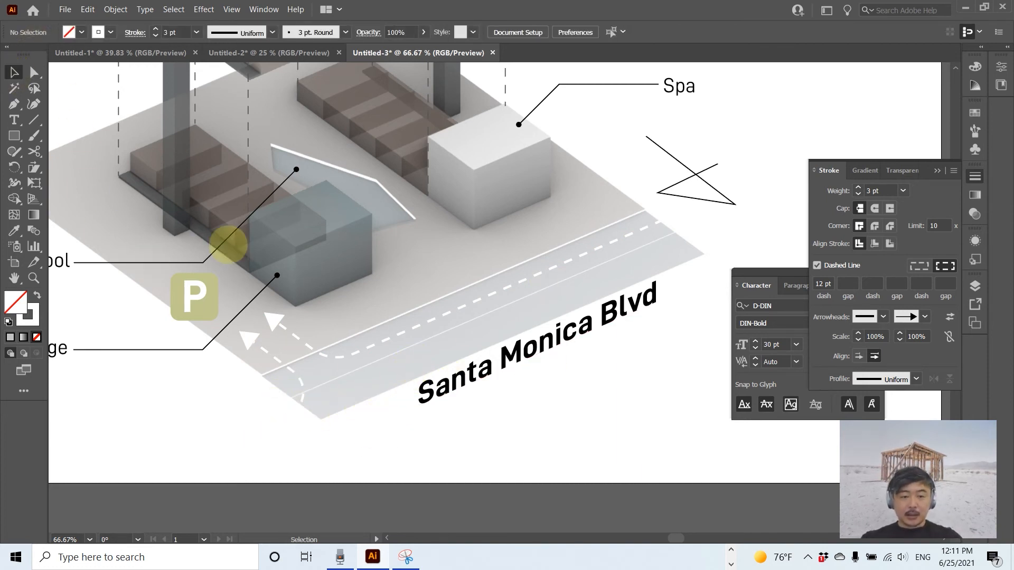
drag(309, 366, 366, 350)
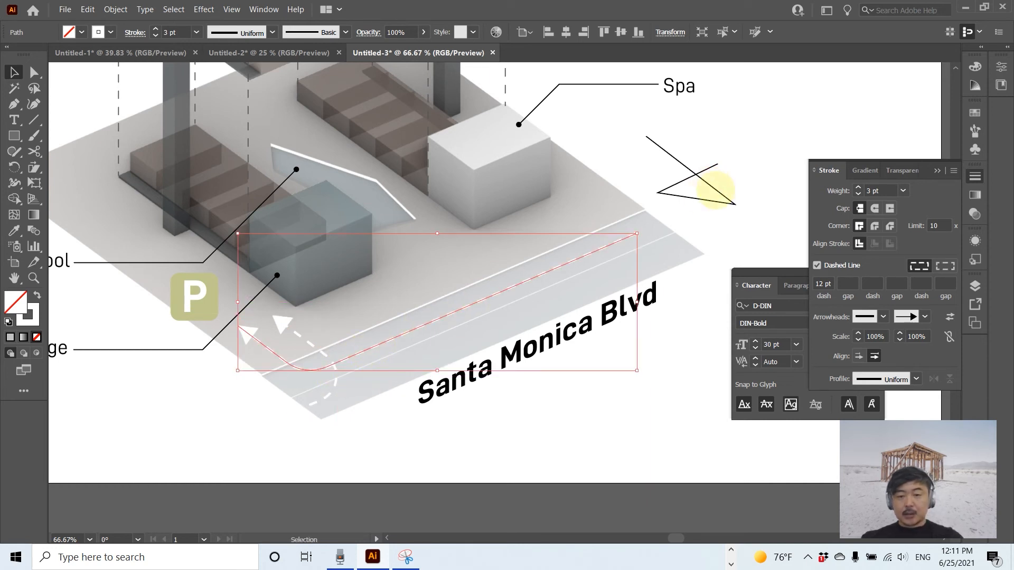
click(765, 200)
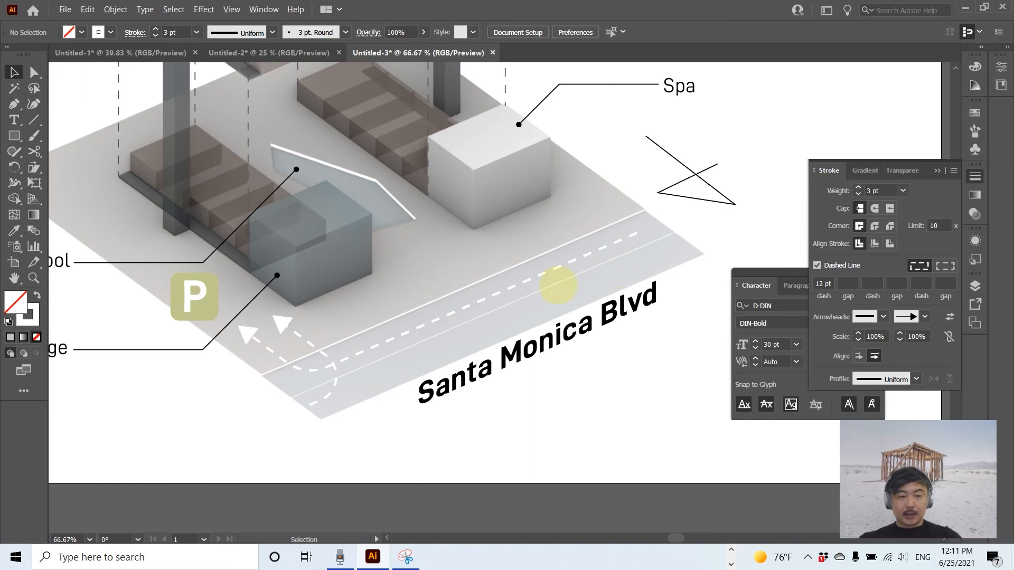
- Draw a short dashed line with the Pen tool along the street-facing base edge of the lobby block
alt+scroll(566, 284, down, 3)
drag(518, 234, 527, 252)
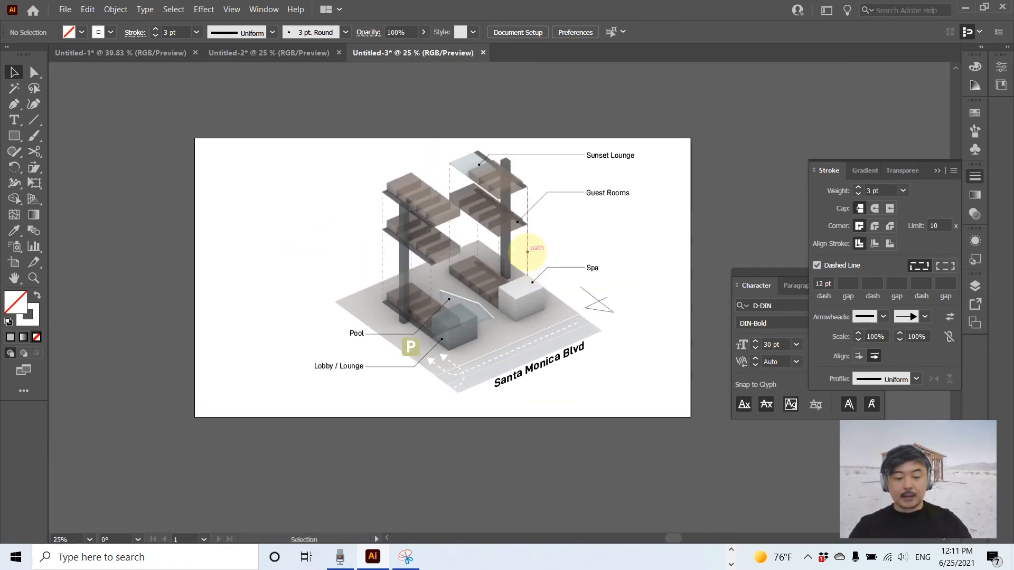
alt+scroll(509, 258, up, 2)
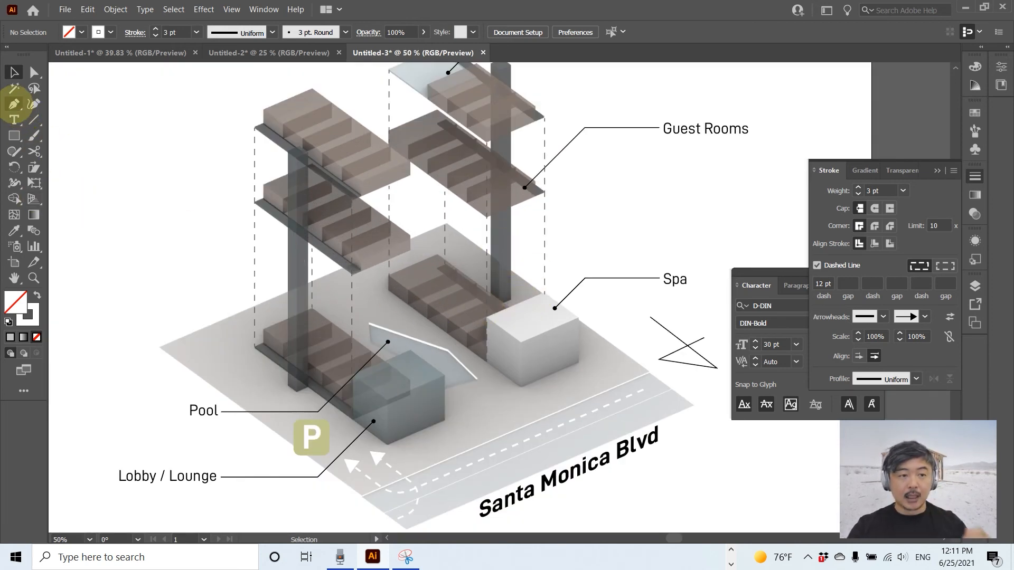
click(14, 104)
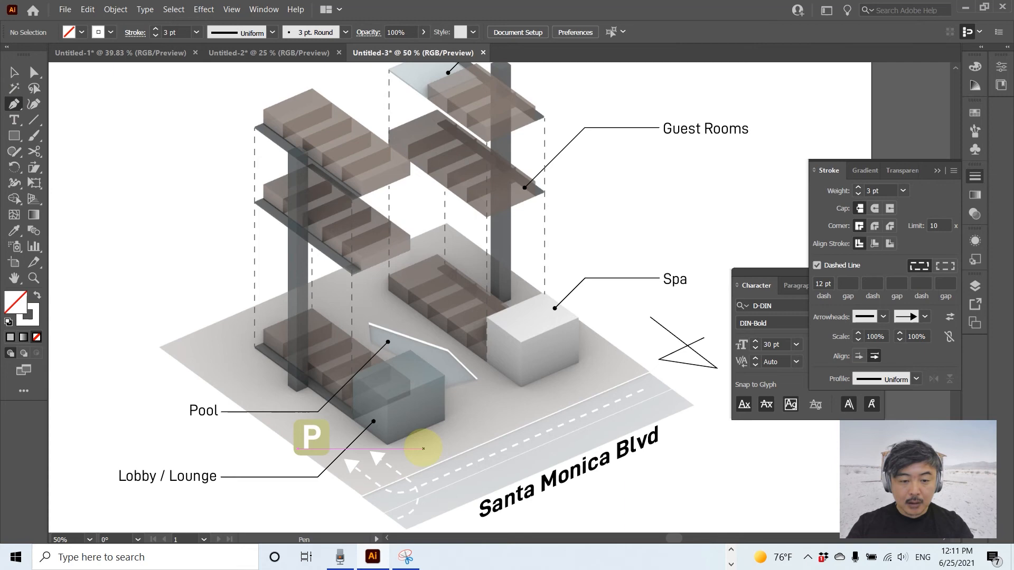
alt+scroll(392, 452, up, 2)
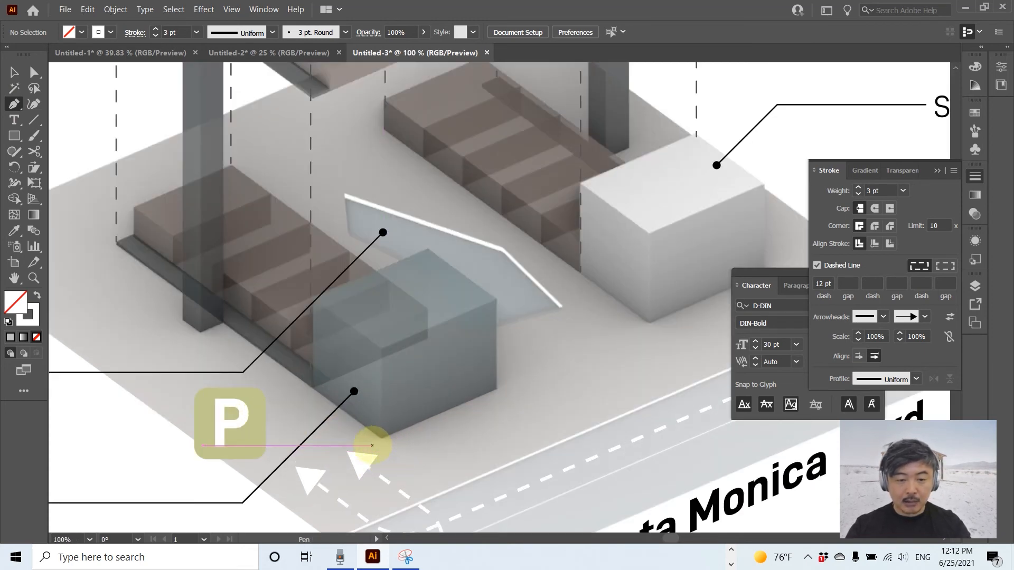
click(382, 438)
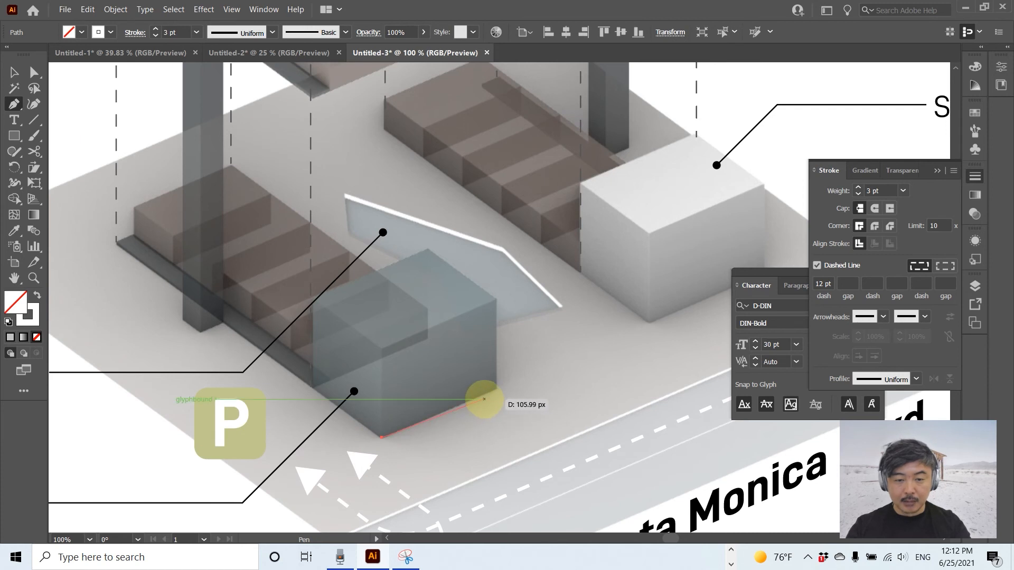
click(474, 400)
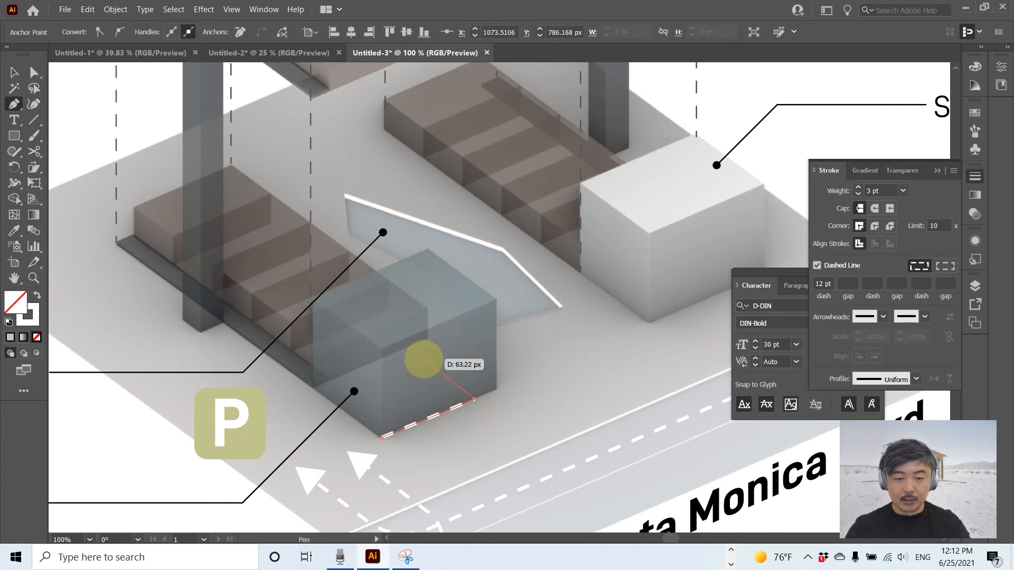
click(14, 73)
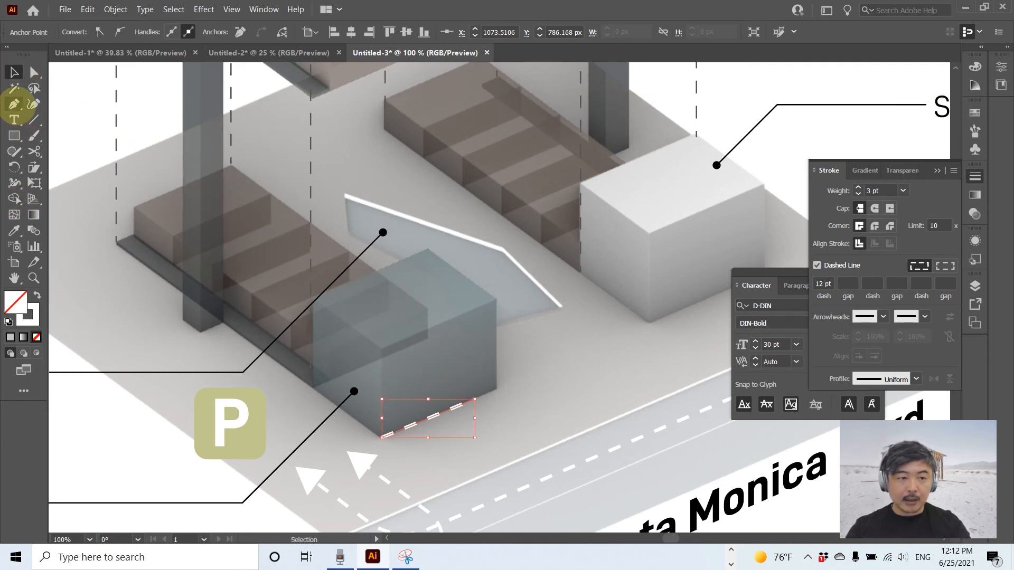
- Draw a second dashed line along the lower walkway's edge from the column base toward the lobby block's front corner
click(14, 104)
click(209, 315)
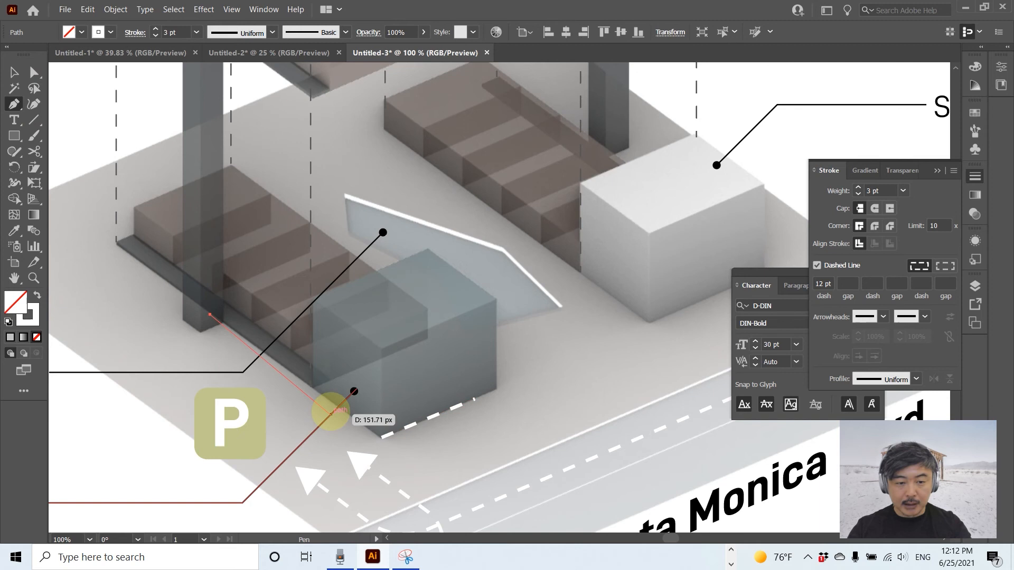
click(333, 405)
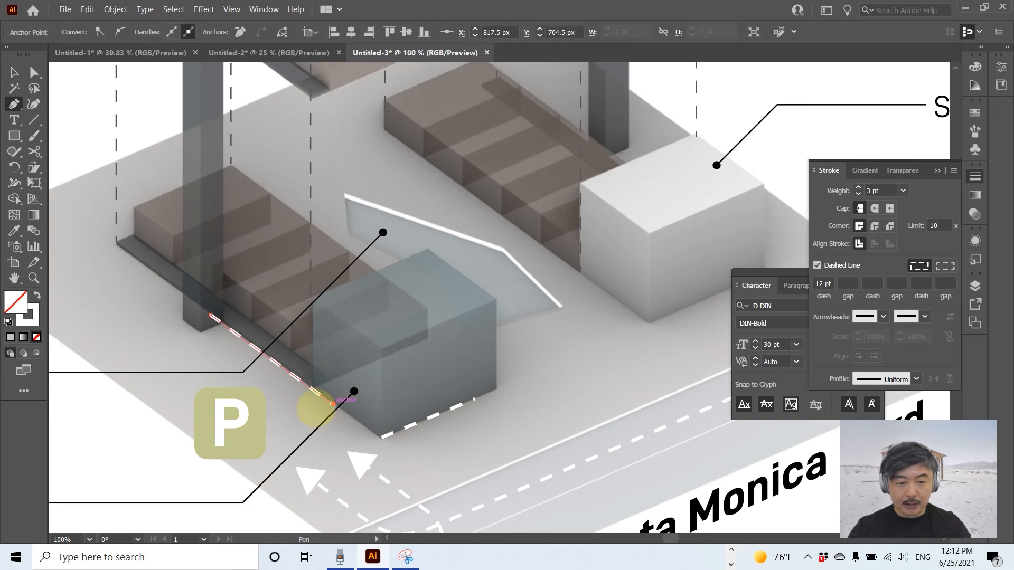
click(15, 72)
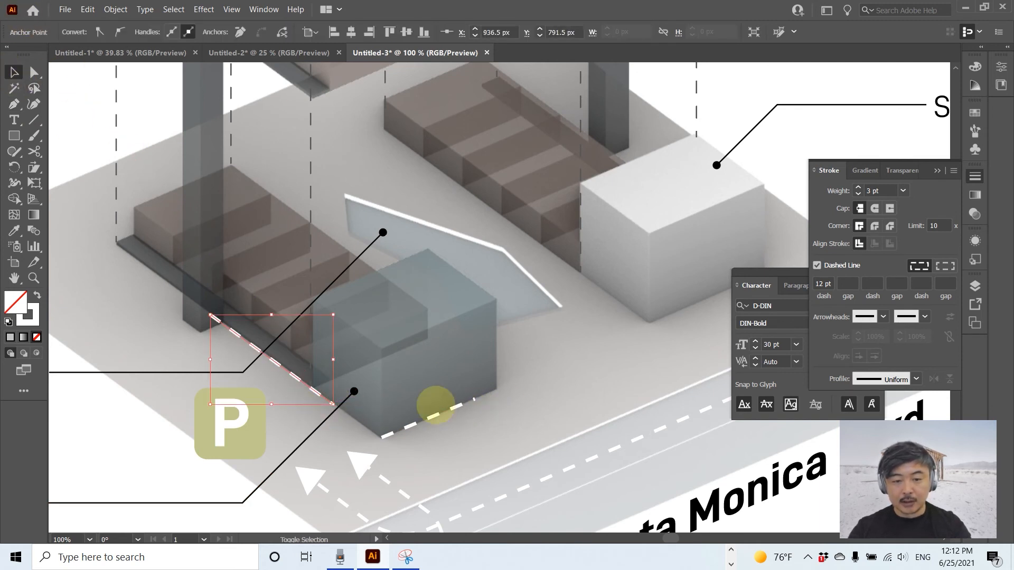
- Give both new lines a solid bright blue 00C1FF stroke, and shift the street-side line across the lobby block's front corner
shift+click(444, 411)
click(976, 66)
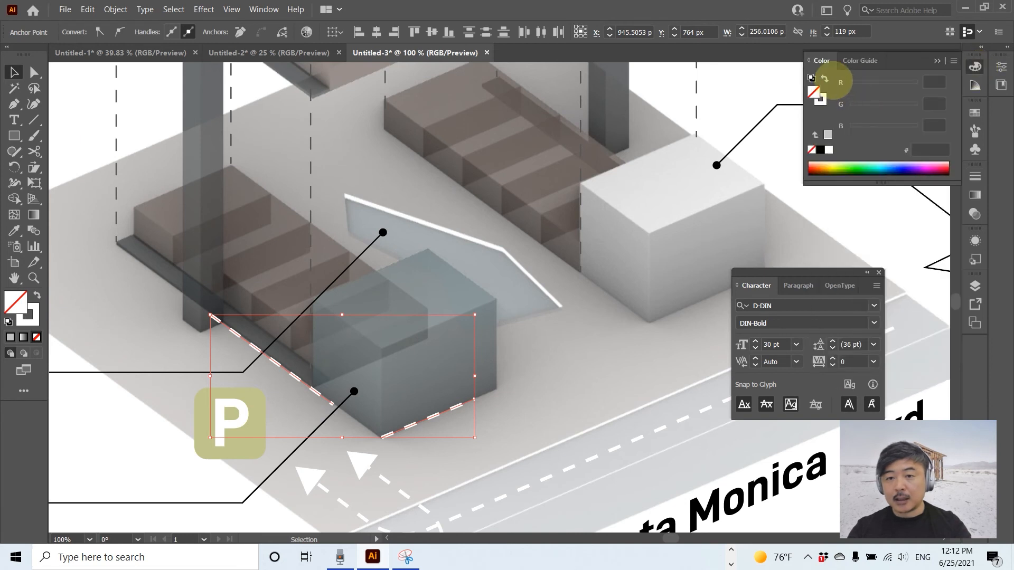
click(883, 168)
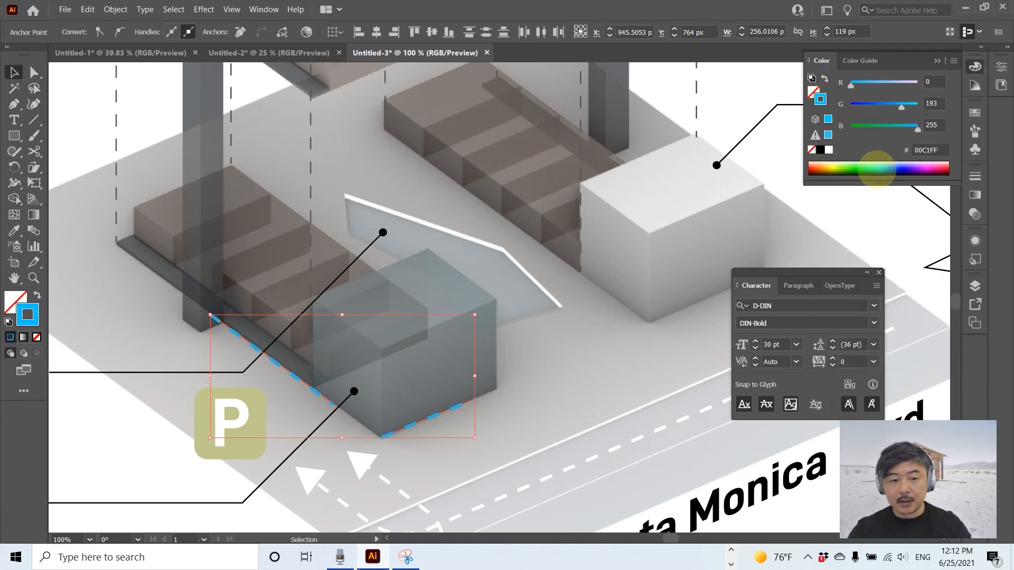
click(541, 232)
click(386, 418)
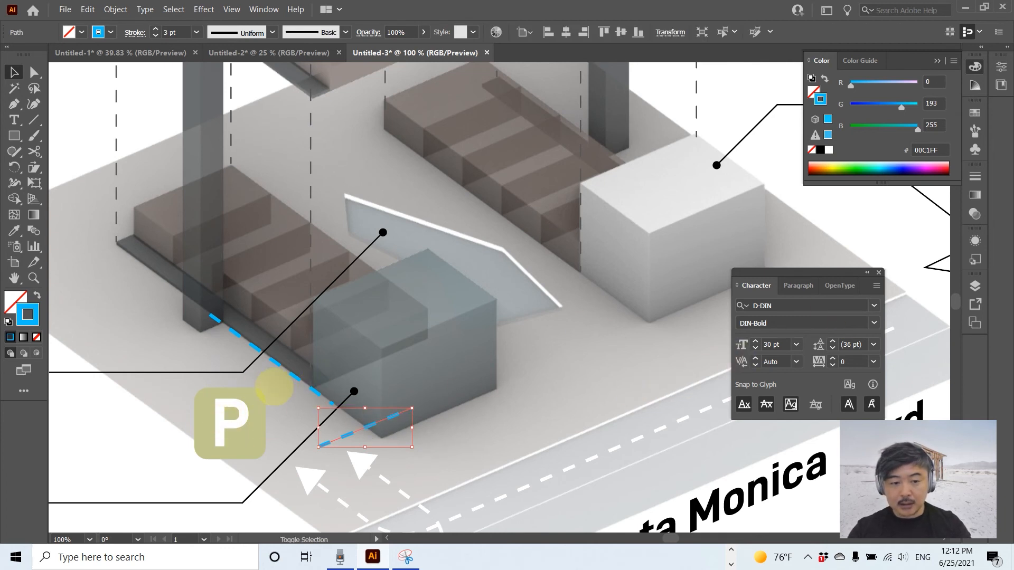
shift+click(301, 377)
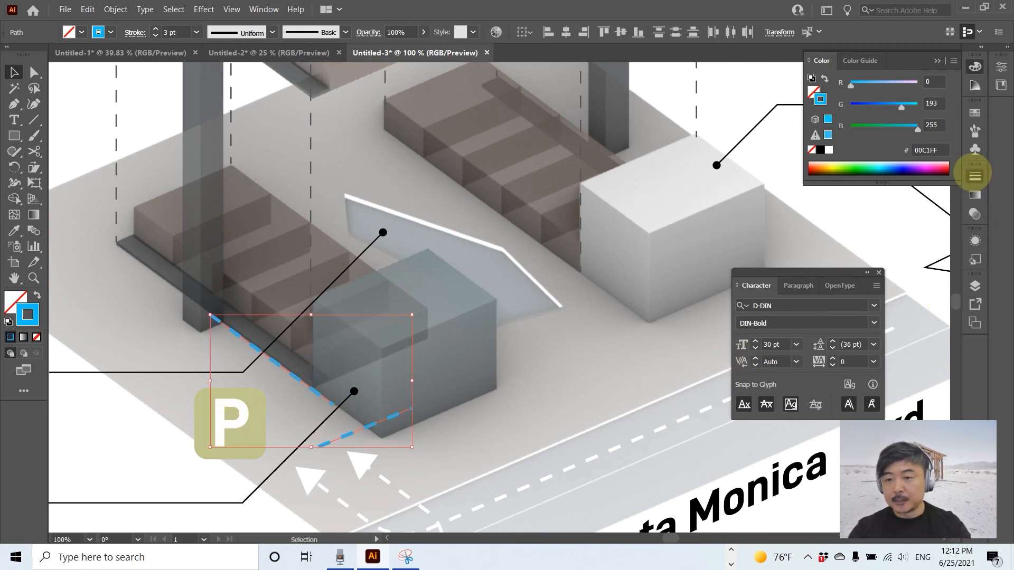
click(975, 175)
click(817, 266)
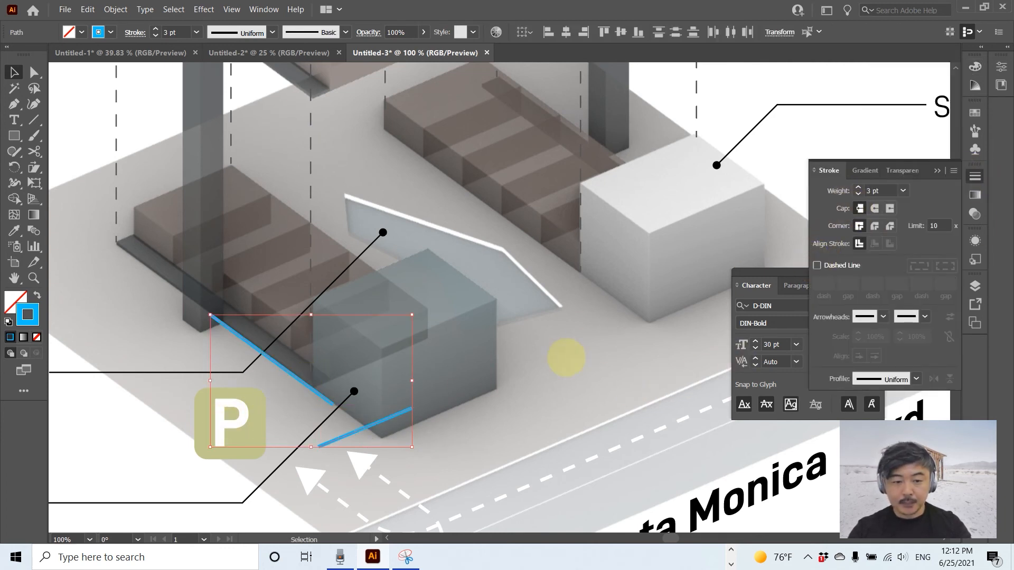
- Join the two blue lines into a corner inside the lobby block, extending the street-side line and shortening the walkway-direction line
click(341, 403)
mouse_move(335, 406)
mouse_down()
mouse_move(411, 408)
mouse_move(450, 372)
mouse_up()
drag(404, 411, 468, 386)
click(505, 383)
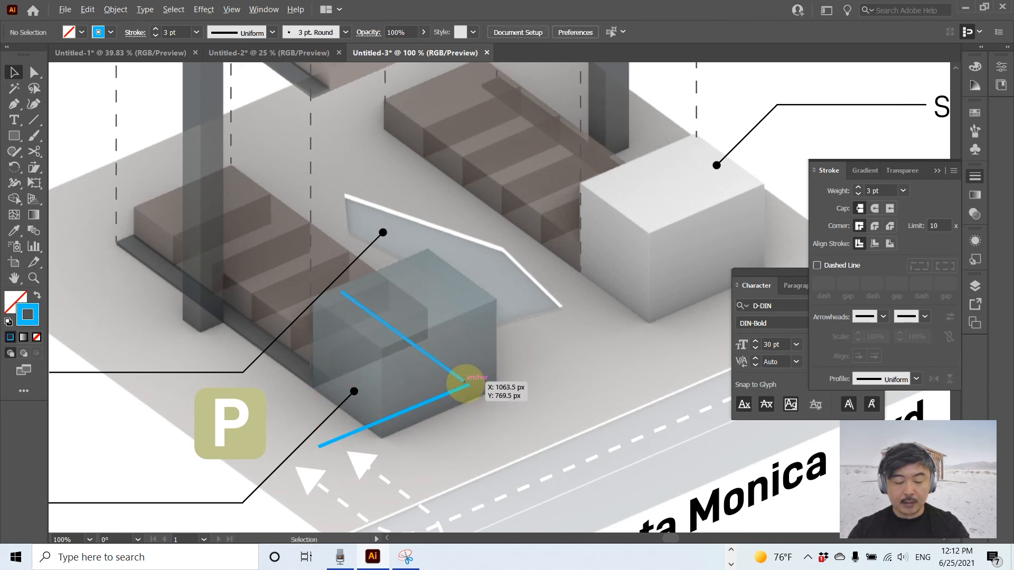
alt+scroll(465, 383, up, 2)
drag(464, 379, 474, 386)
mouse_move(227, 206)
mouse_down()
mouse_move(401, 343)
mouse_move(390, 323)
mouse_up()
click(407, 404)
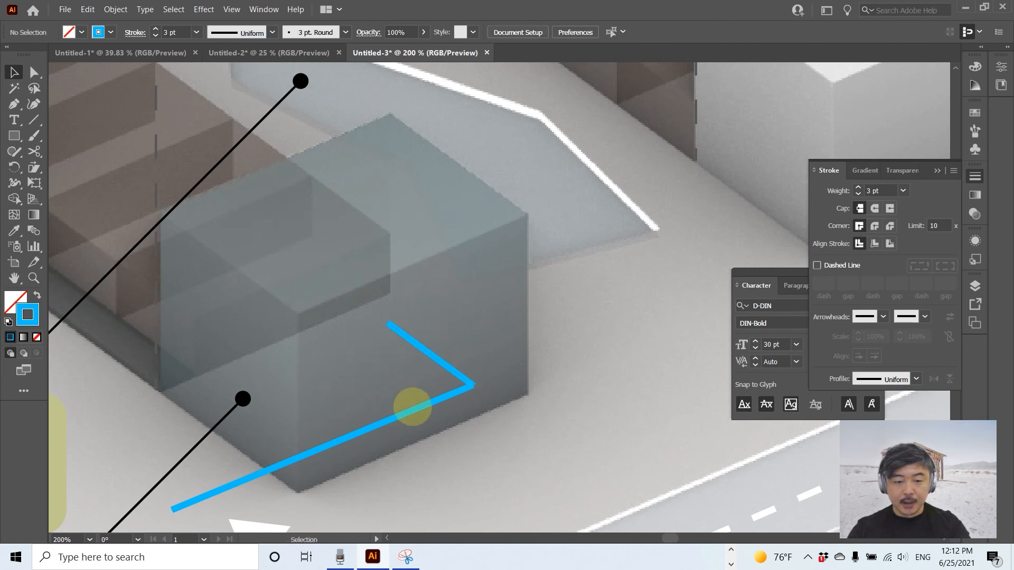
- Copy the street-parallel blue line to the far end of the short diagonal and shorten it near the Lobby / Lounge leader dot
mouse_move(415, 409)
alt+mouse_down()
mouse_move(351, 339)
mouse_move(333, 347)
mouse_move(516, 364)
mouse_move(566, 354)
alt+mouse_up()
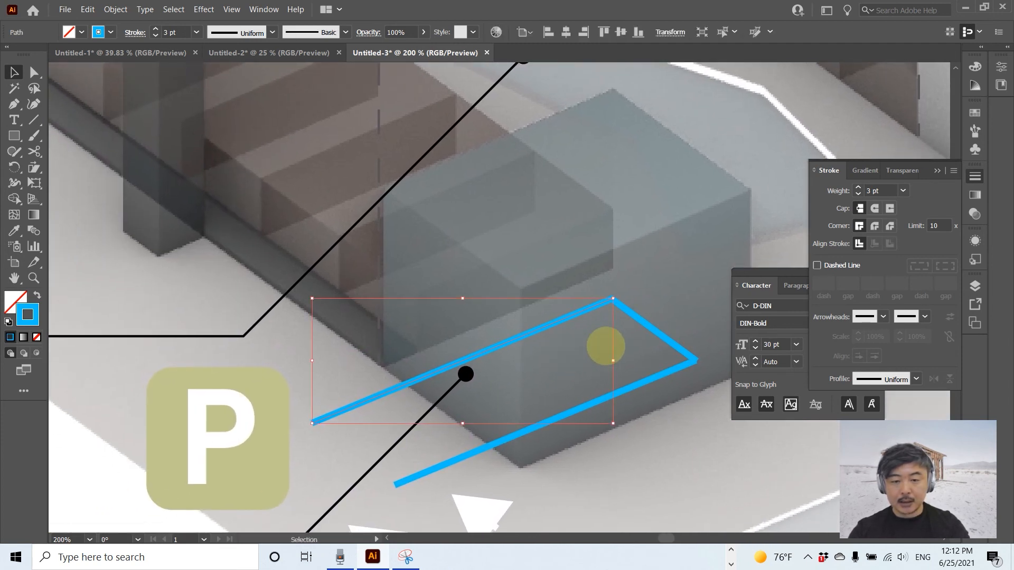
mouse_move(312, 423)
shift+mouse_down()
mouse_move(446, 367)
mouse_move(422, 375)
shift+mouse_up()
click(597, 362)
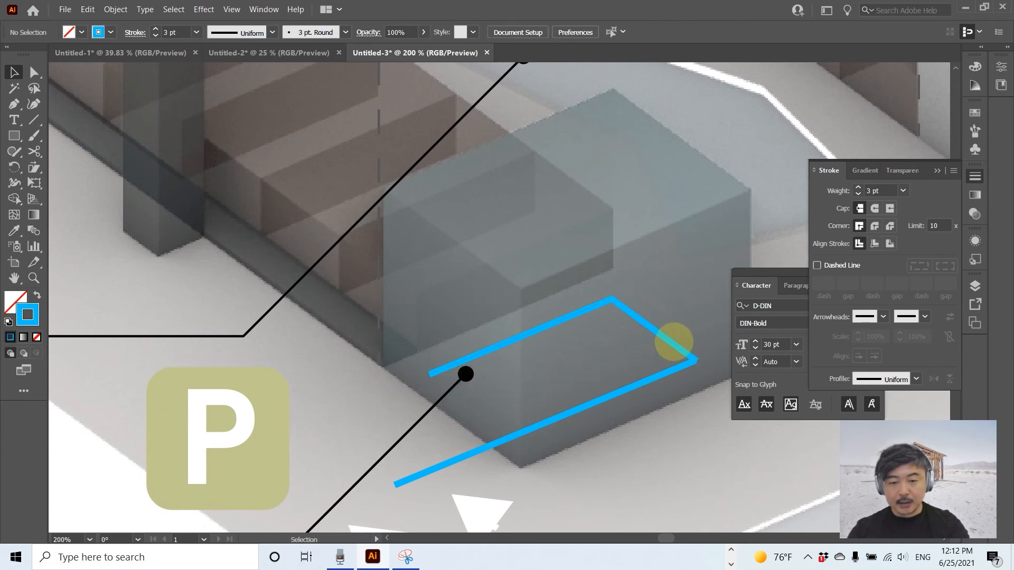
- Copy the short diagonal line to the route's open end and lengthen it along the lower walkway to the column
mouse_move(673, 343)
mouse_down()
mouse_move(419, 324)
mouse_move(403, 349)
mouse_move(408, 361)
mouse_up()
drag(390, 326, 440, 384)
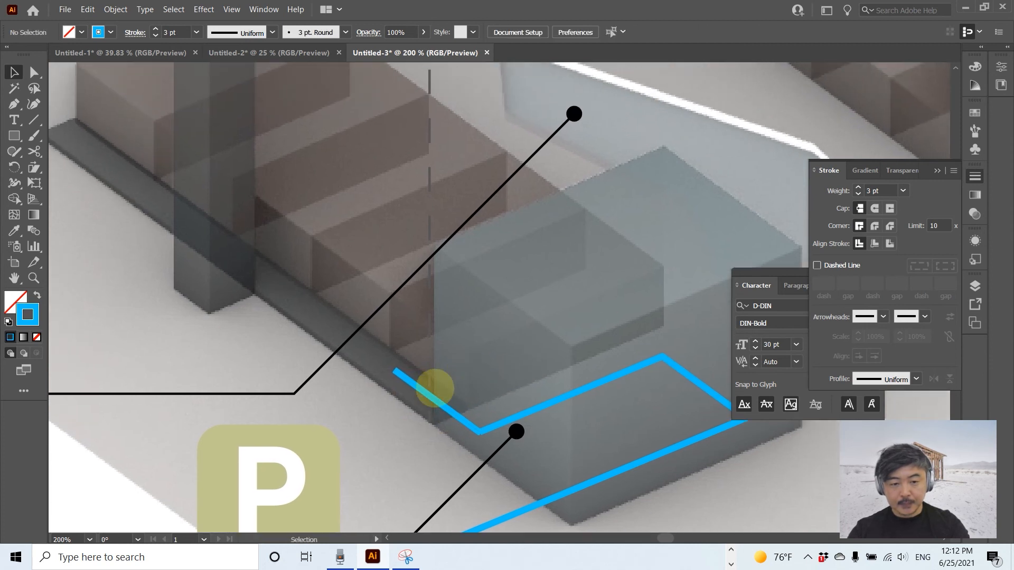
click(428, 393)
click(395, 371)
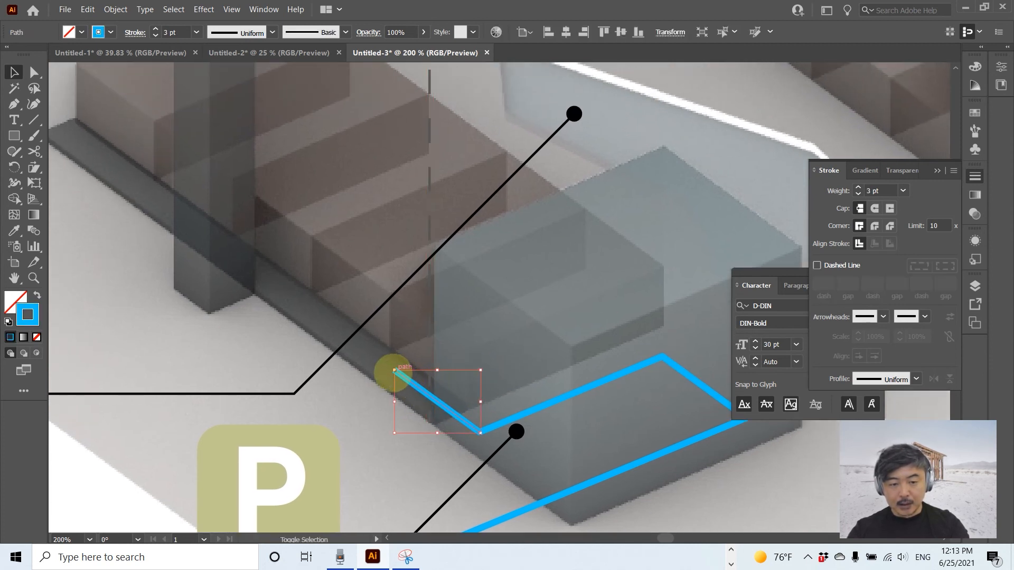
drag(395, 372, 251, 266)
click(575, 329)
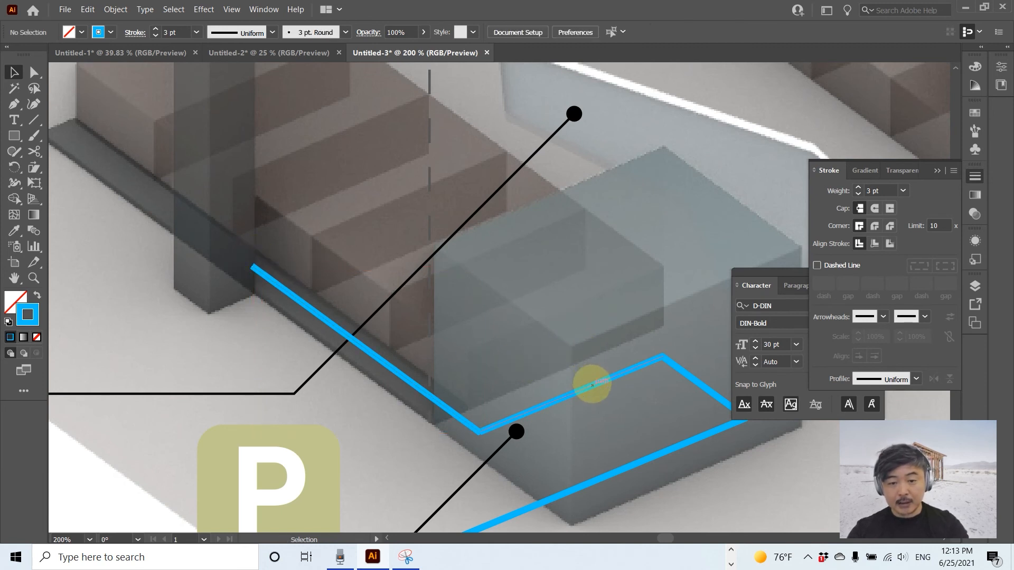
- Add a short cross segment at the column base and draw a vertical blue line from it up the column to the top floor
drag(585, 388, 172, 299)
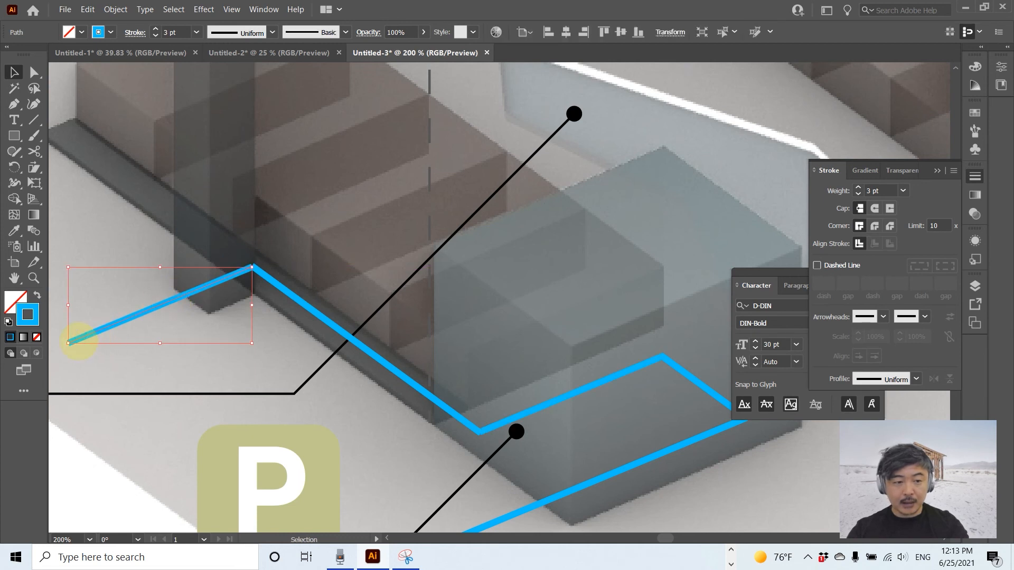
drag(68, 343, 213, 283)
click(14, 104)
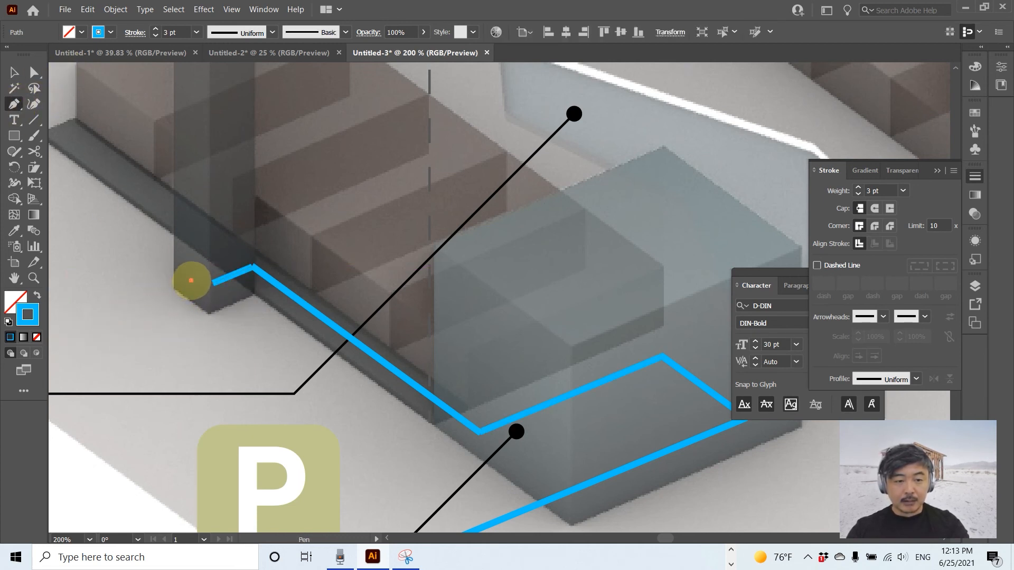
drag(235, 152, 277, 478)
drag(290, 350, 302, 408)
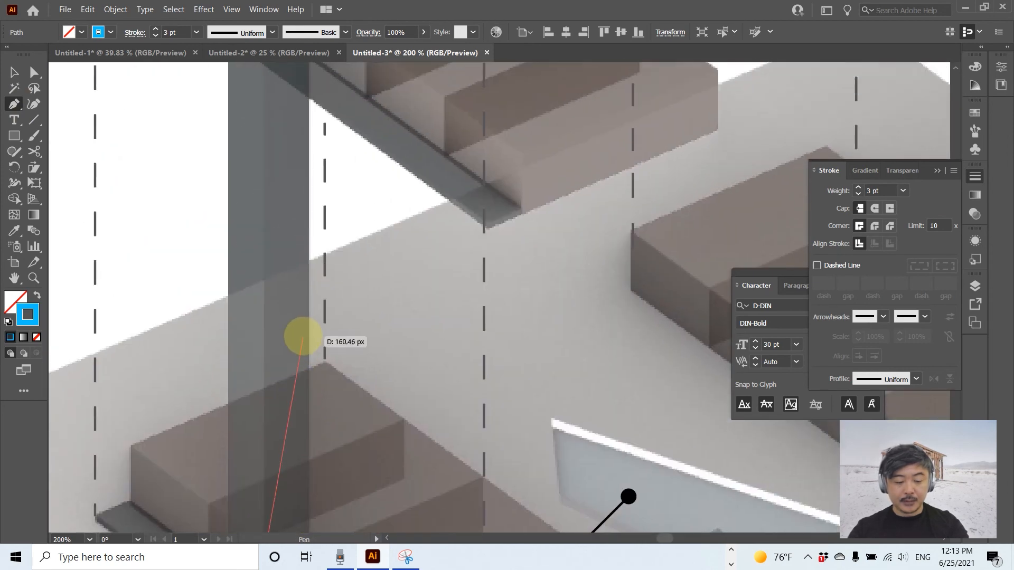
alt+scroll(302, 338, down, 3)
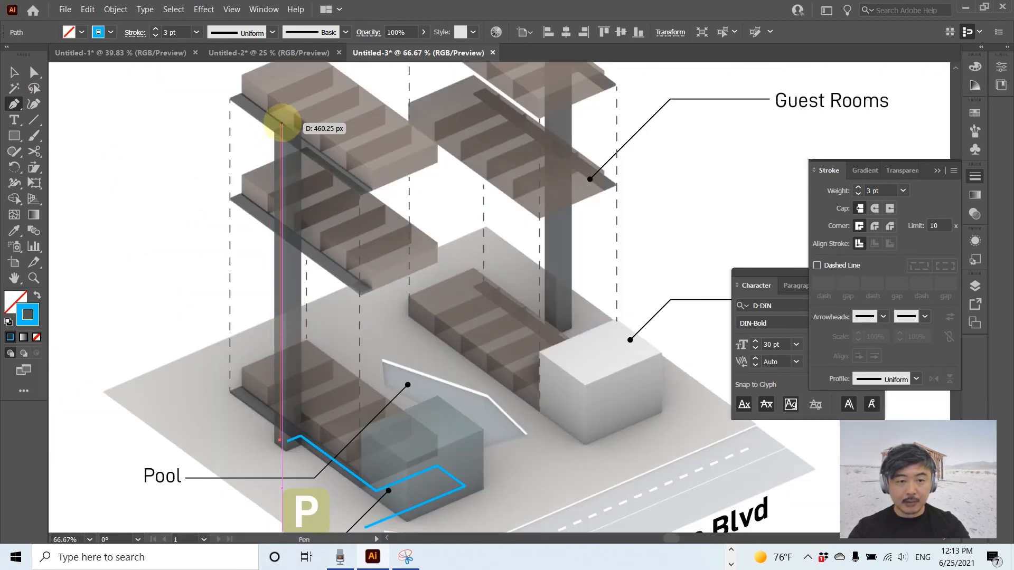
click(281, 119)
click(14, 73)
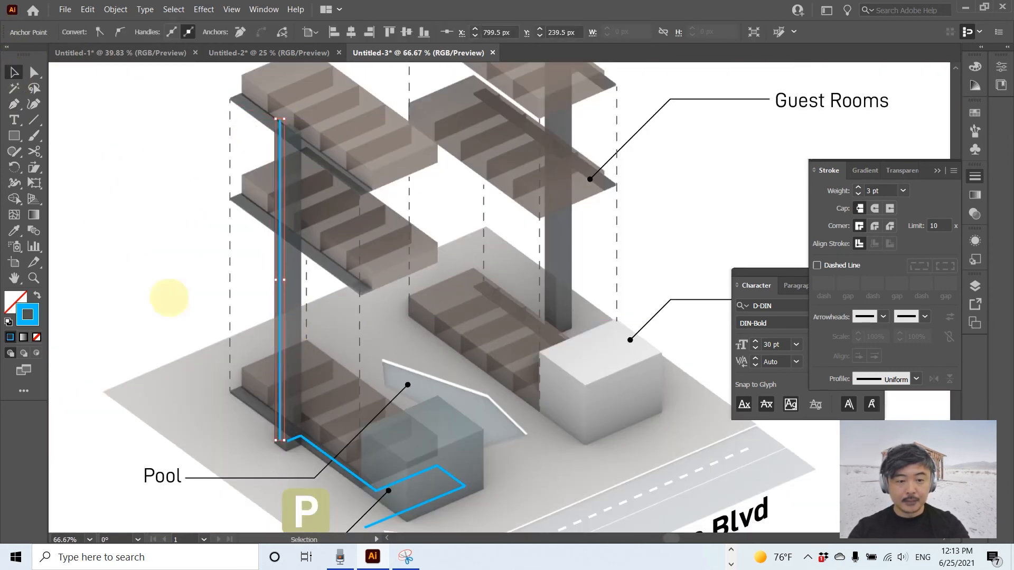
click(280, 457)
alt+scroll(280, 458, up, 6)
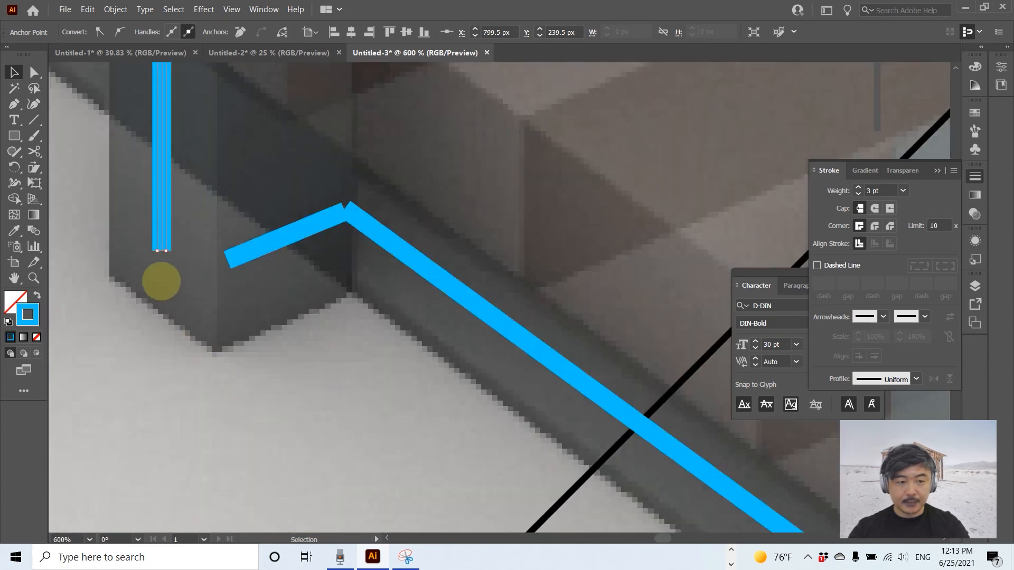
drag(161, 249, 227, 256)
- Copy the walkway diagonal and the short cross segment from the column base up to the top-floor walkway
alt+scroll(375, 304, down, 2)
alt+scroll(379, 315, down, 4)
drag(422, 206, 385, 383)
drag(342, 484, 343, 178)
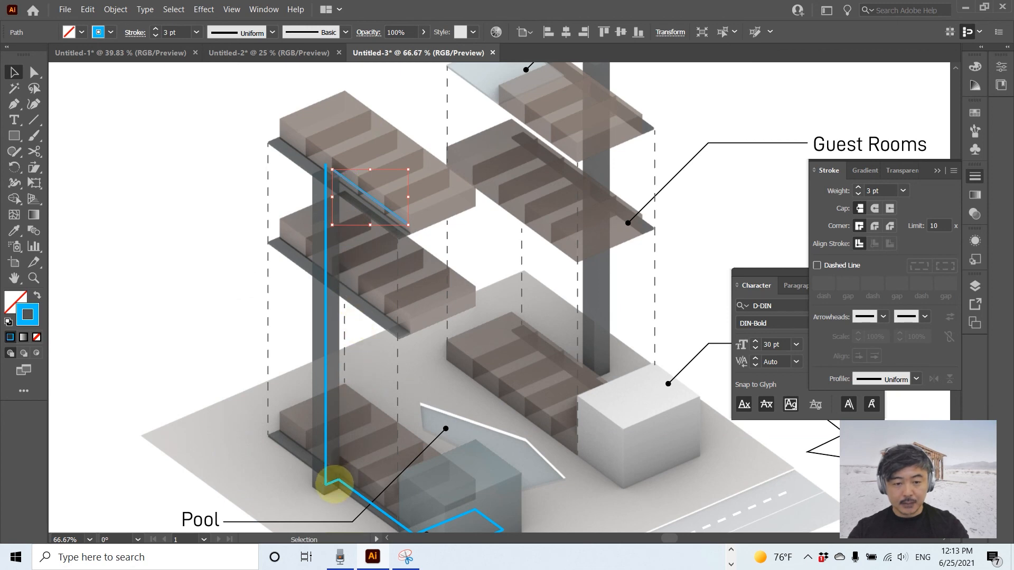
alt+drag(334, 481, 334, 160)
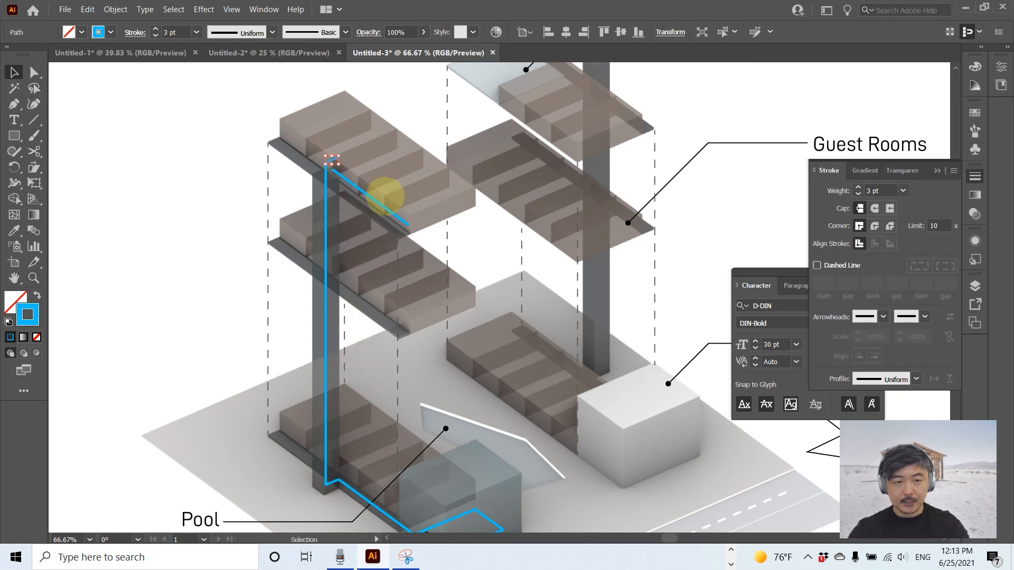
- Connect the vertical line to the top-floor diagonal at the column's top, lowering the vertical's end and shortening the cross segment between them
alt+scroll(344, 169, up, 5)
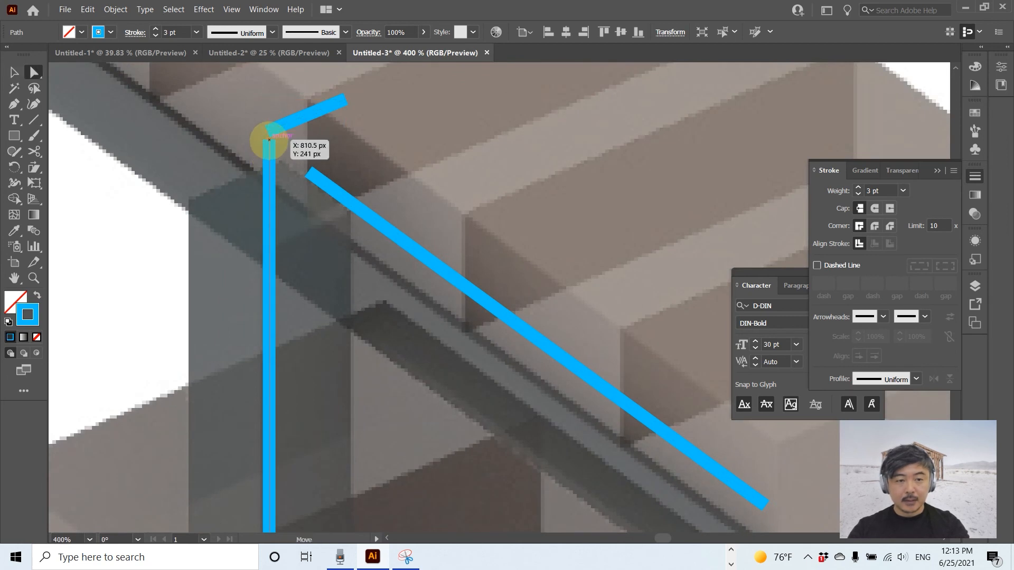
drag(269, 140, 268, 210)
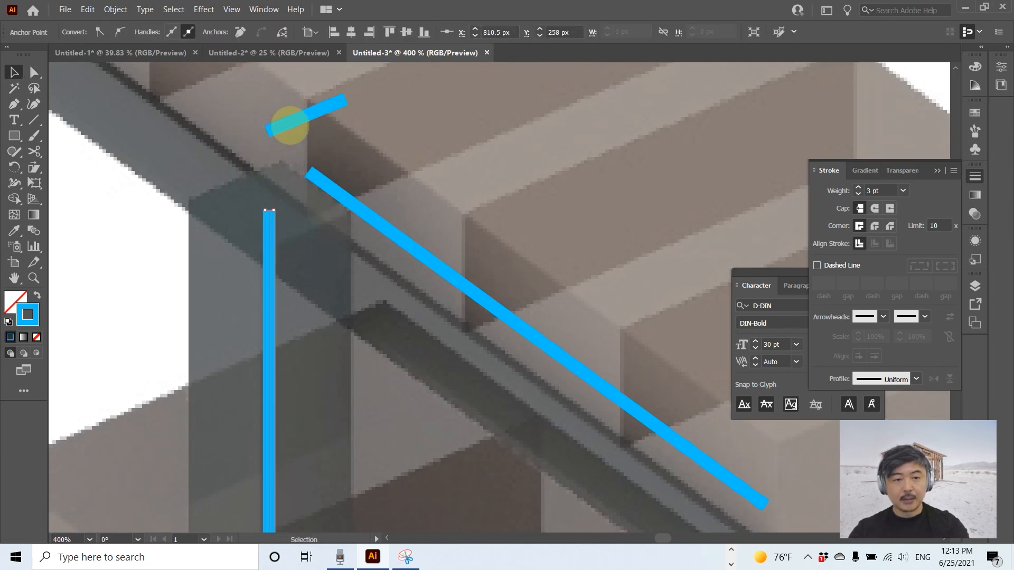
drag(290, 121, 288, 204)
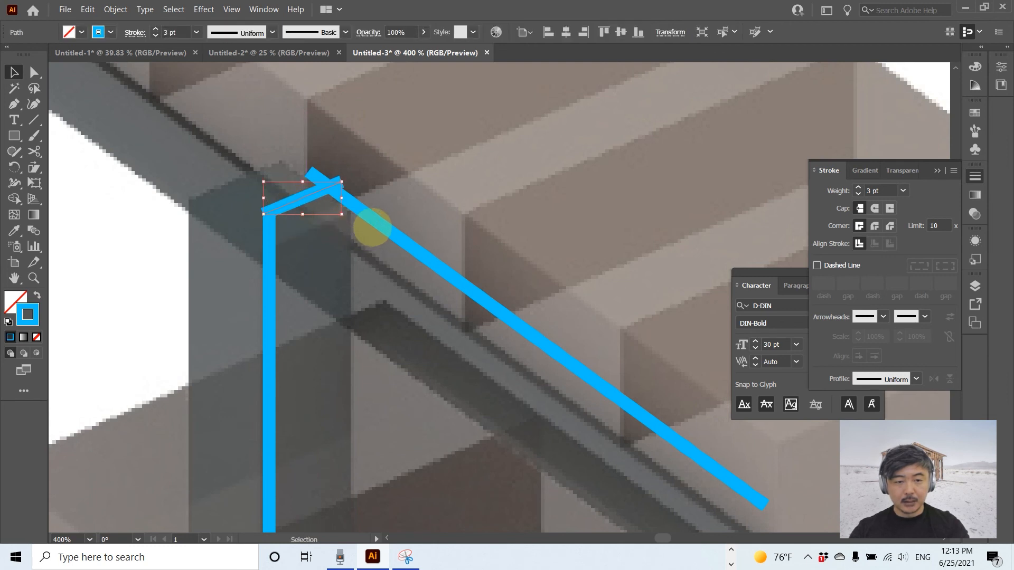
drag(385, 227, 357, 258)
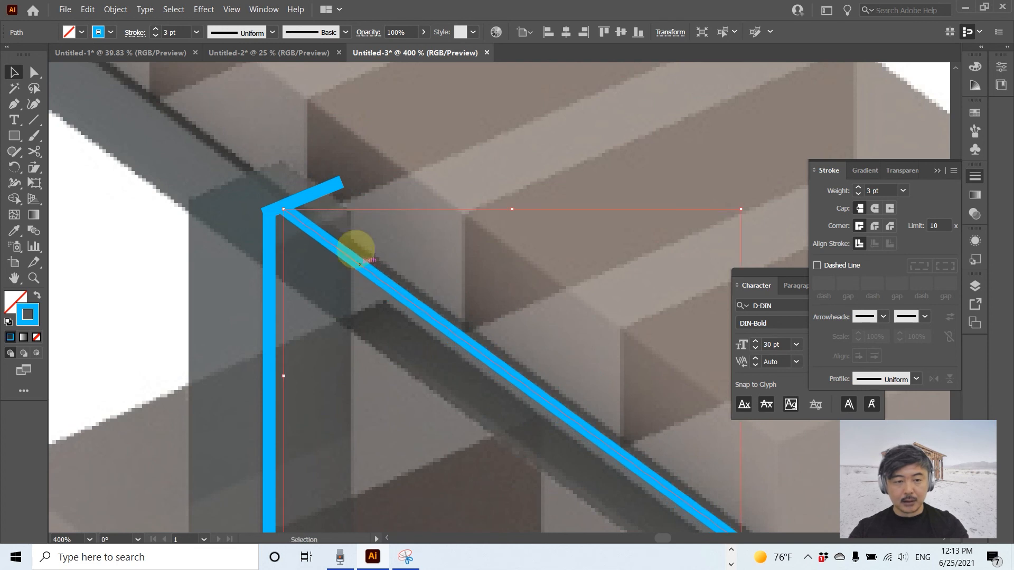
click(341, 182)
drag(341, 182, 284, 206)
alt+scroll(456, 230, down, 2)
middle_drag(588, 339, 546, 335)
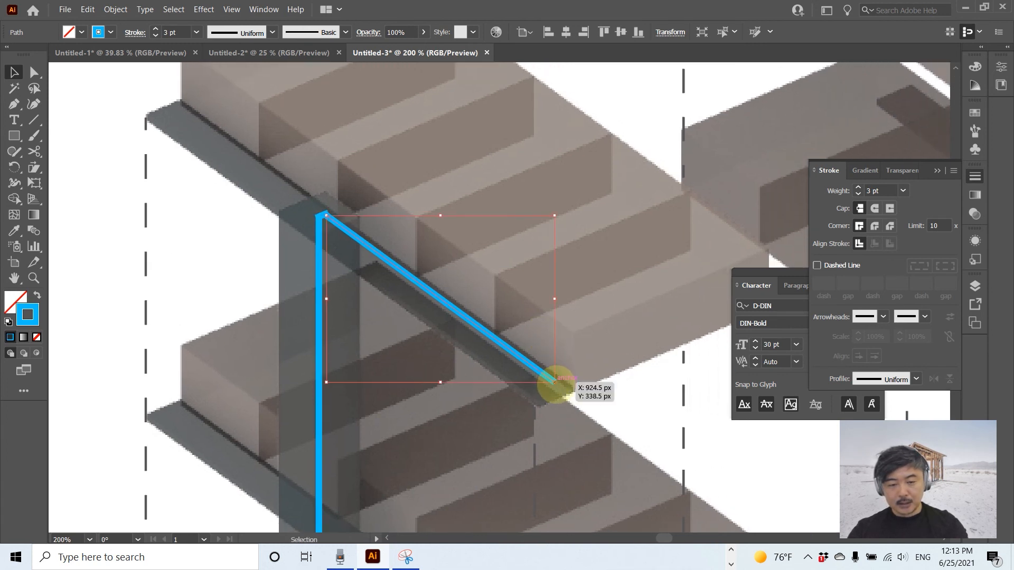
- Shorten the top-floor diagonal of the blue route and add a short cross segment at its end turning into a guest room
drag(553, 381, 452, 306)
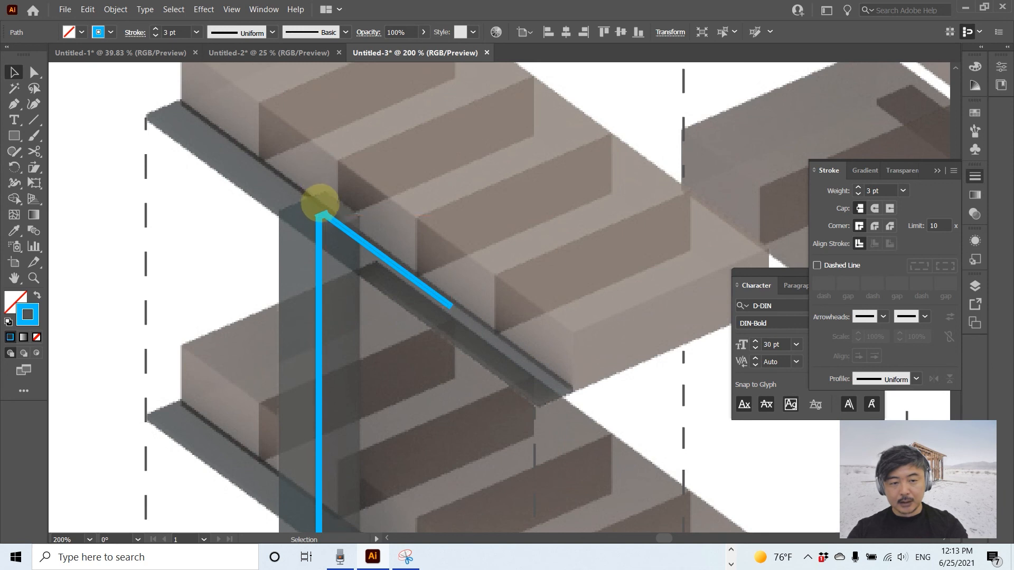
click(319, 199)
drag(322, 215, 521, 267)
click(418, 355)
alt+scroll(437, 351, down, 4)
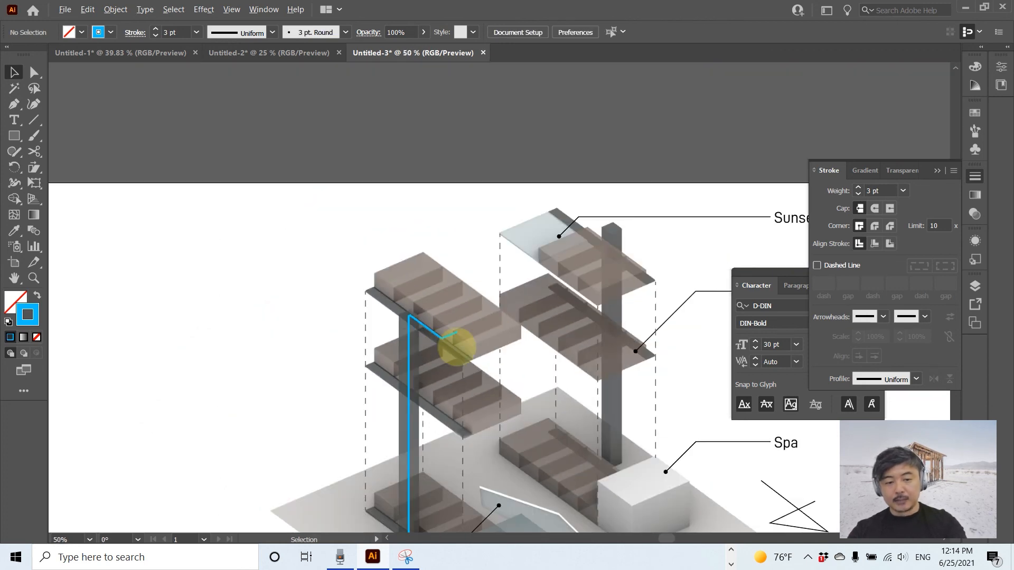
scroll(518, 358, down, 5)
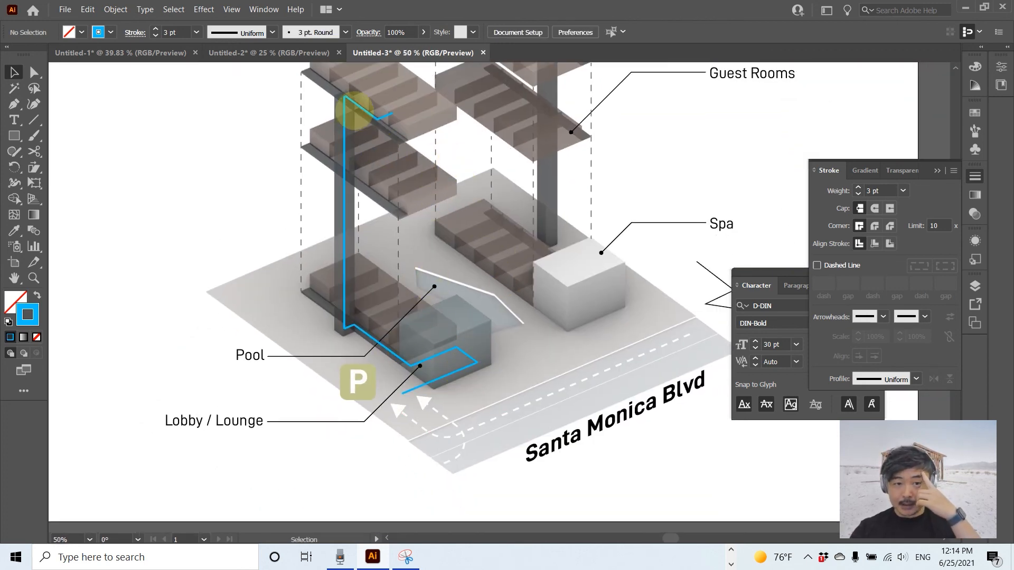
drag(459, 296, 443, 371)
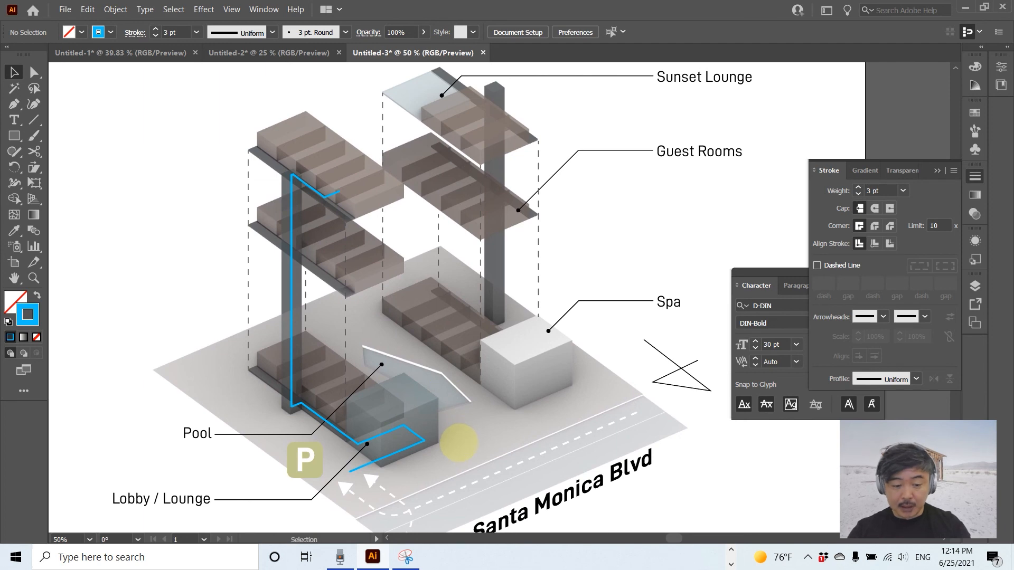
- Copy the blue lobby entrance line for a second route and lengthen it across the site into the Spa block
alt+scroll(457, 440, up, 2)
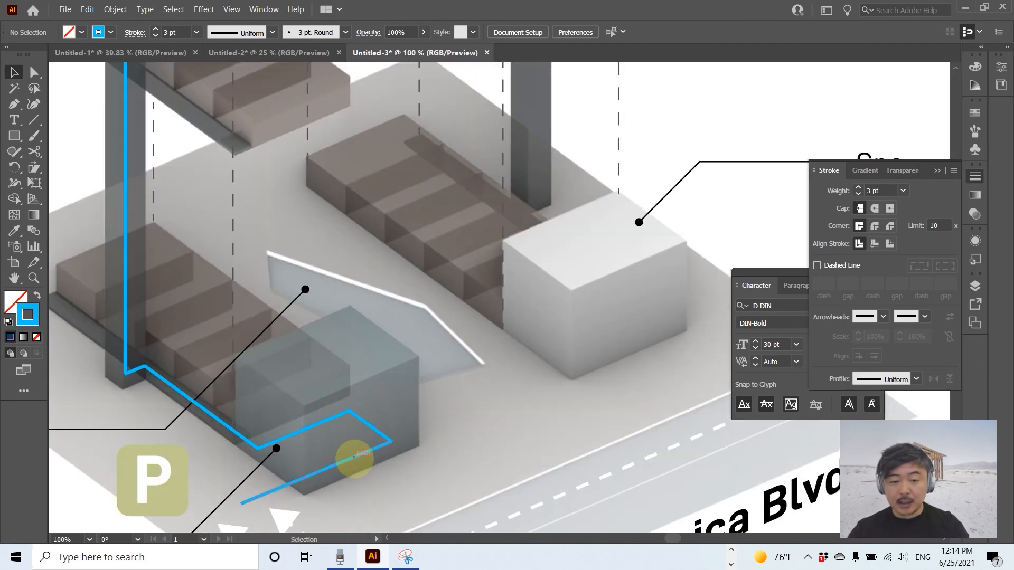
alt+drag(354, 457, 515, 372)
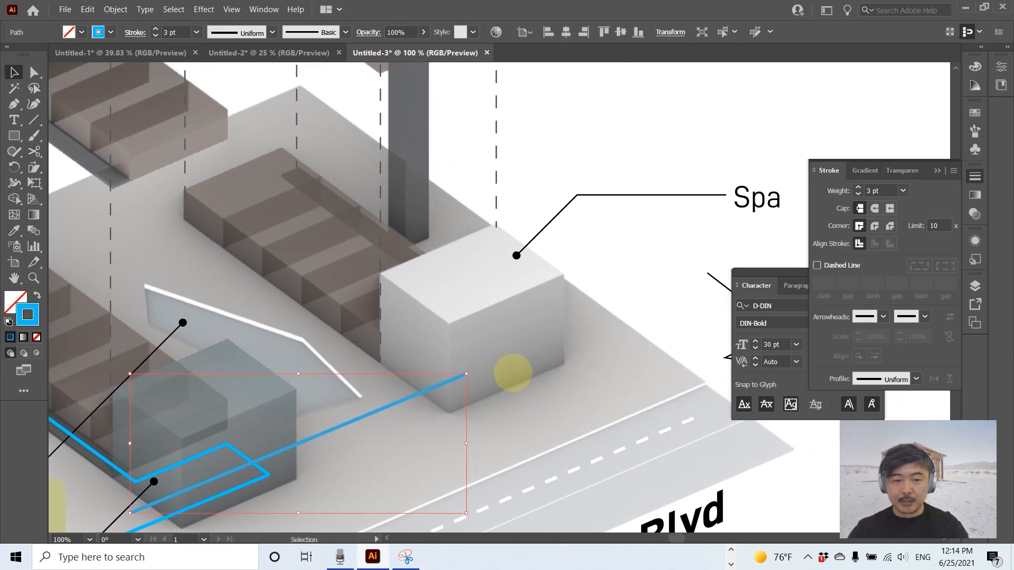
drag(465, 374, 553, 338)
click(241, 441)
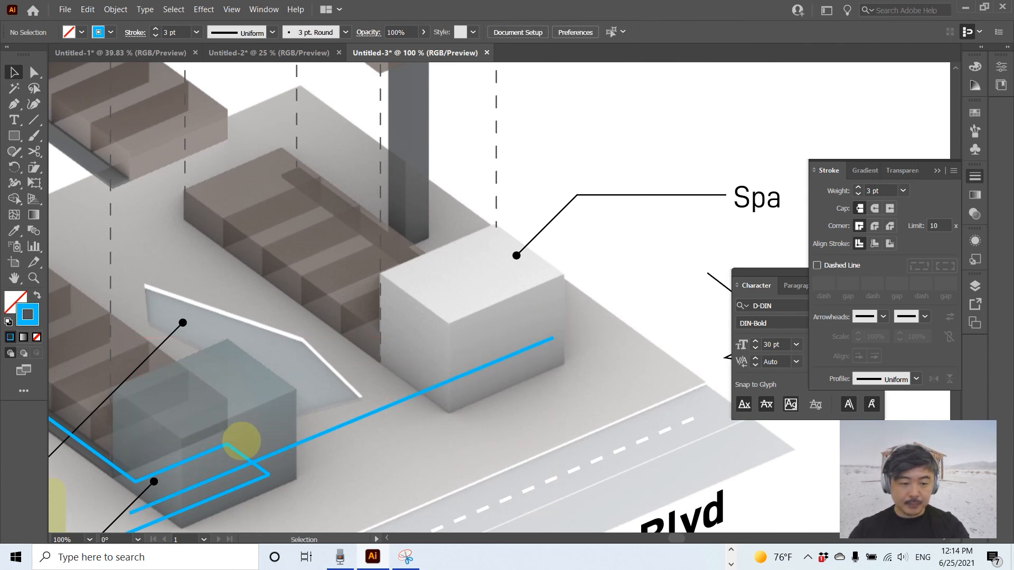
- Add a diagonal from the route's end in the Spa block to the second column's base and trim the overlapping corner
drag(240, 451, 399, 227)
click(495, 247)
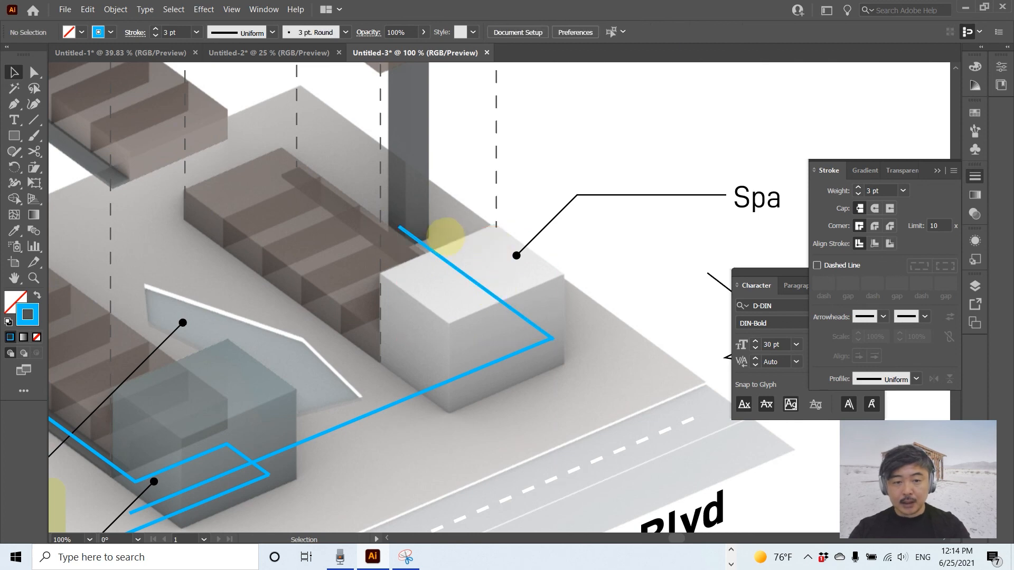
alt+scroll(445, 235, up, 2)
drag(420, 267, 406, 274)
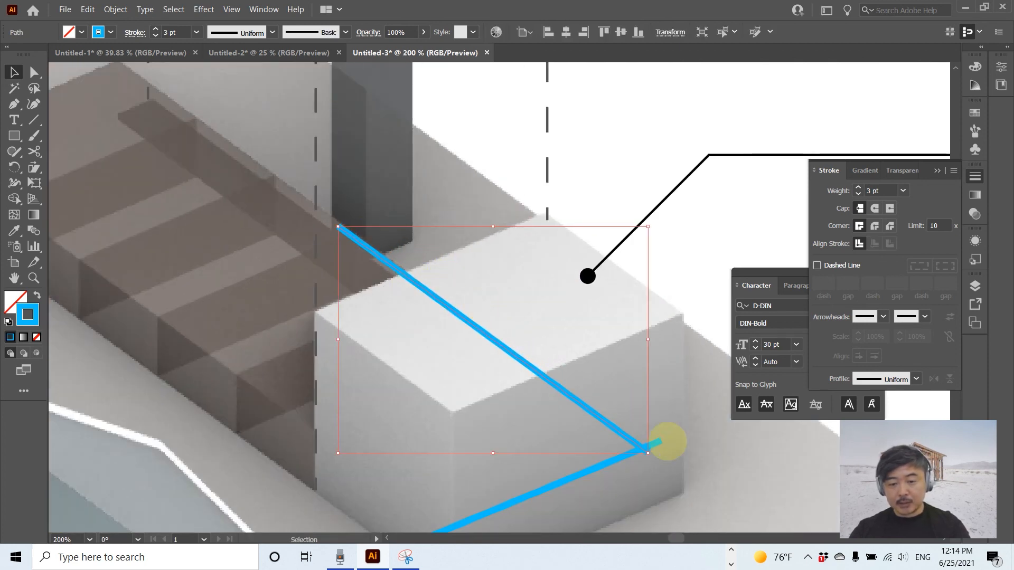
click(664, 441)
drag(662, 442, 640, 450)
click(663, 353)
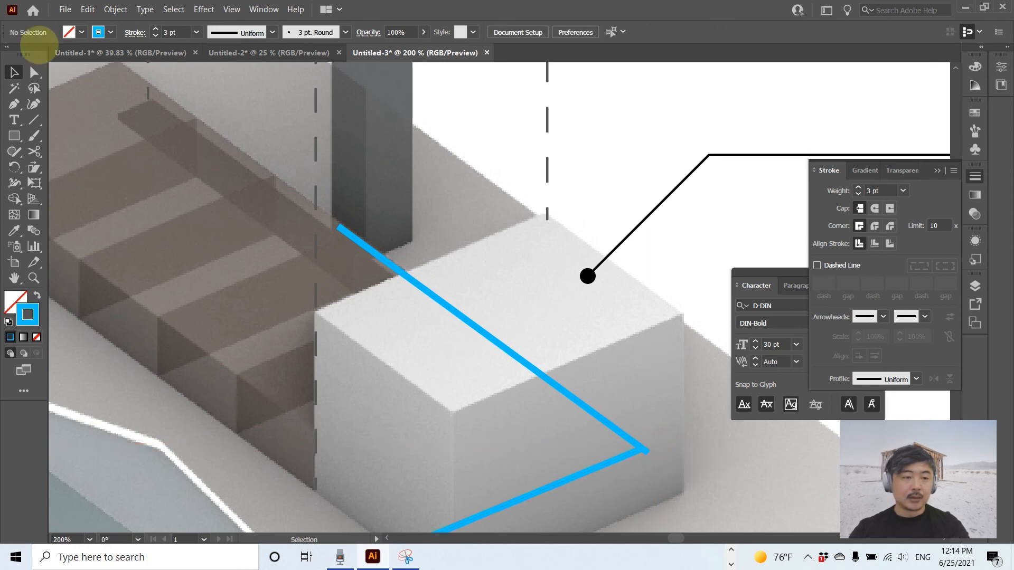
alt+scroll(401, 219, down, 2)
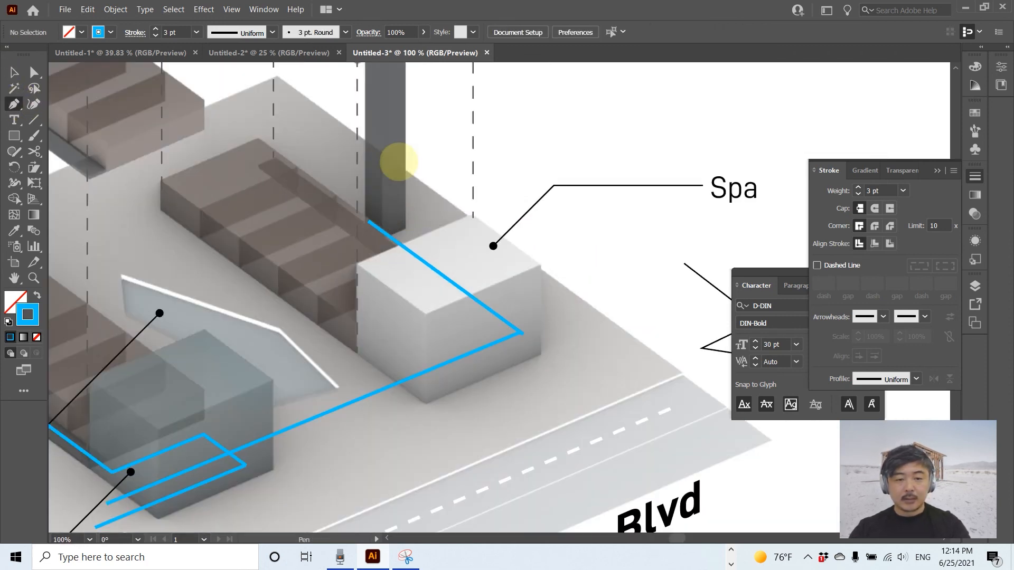
- Draw a vertical Pen line up the second column from its base and continue the route towards the Sunset Lounge
drag(398, 161, 385, 327)
click(375, 386)
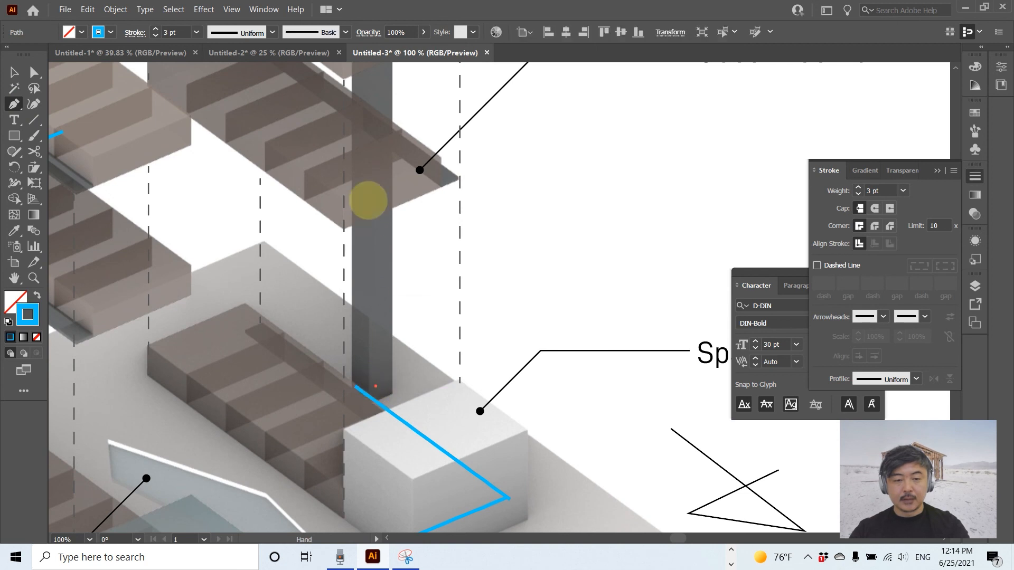
drag(370, 135, 389, 335)
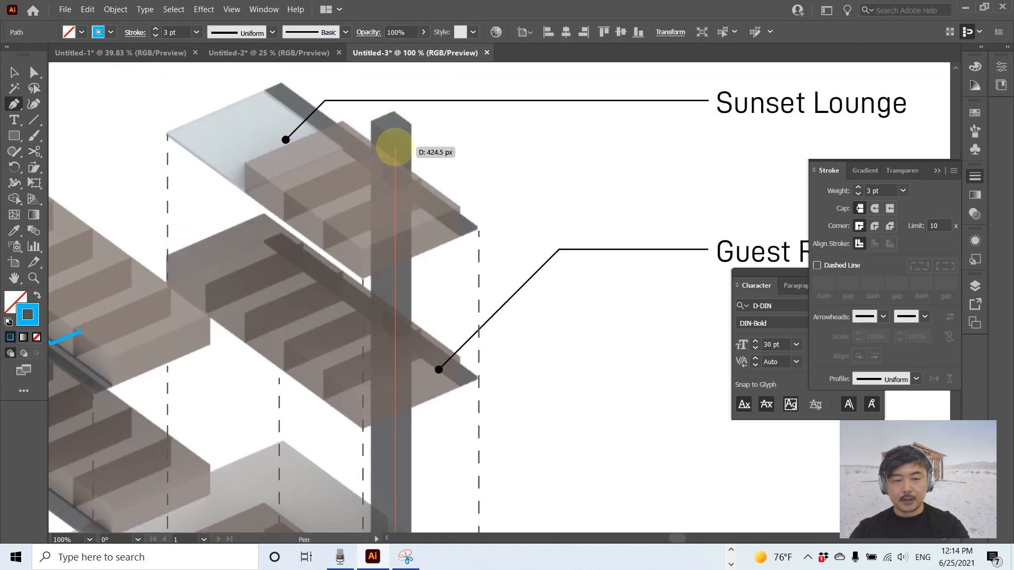
click(395, 148)
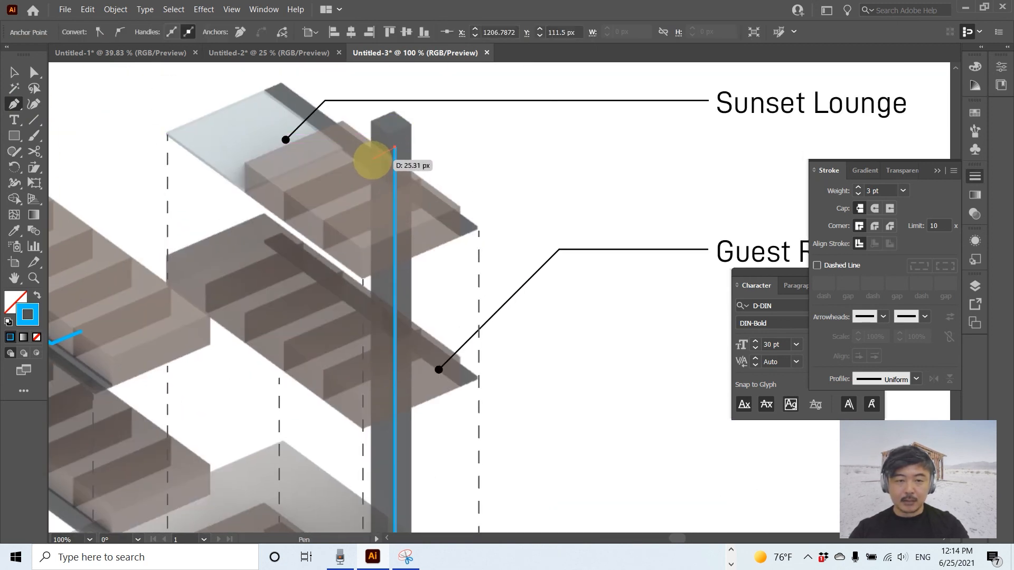
click(371, 157)
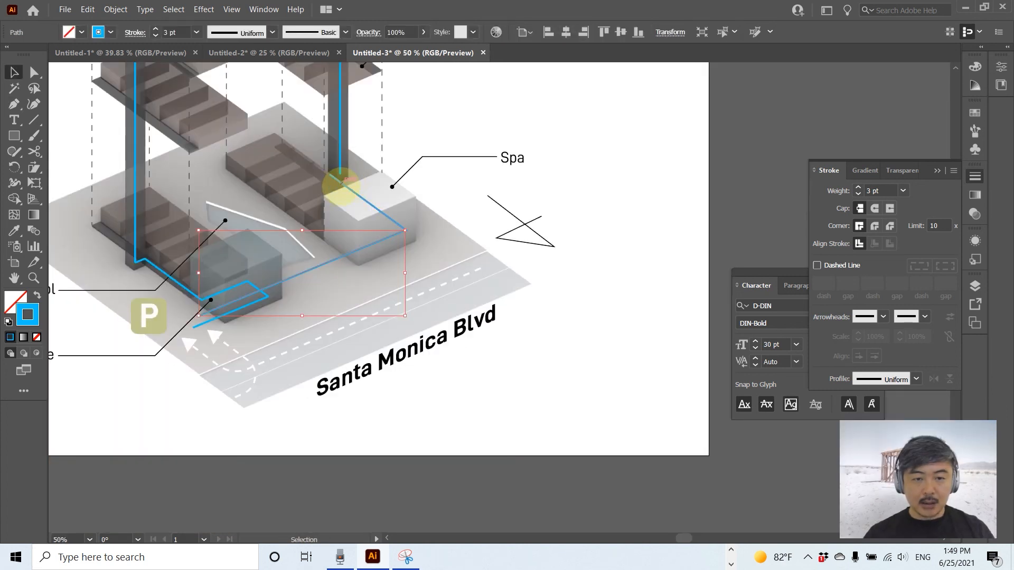
- Select all segments of the second route, from the lobby through the Spa to the Sunset Lounge, and set their stroke to purple AC44B2
drag(345, 183, 344, 167)
shift+click(340, 159)
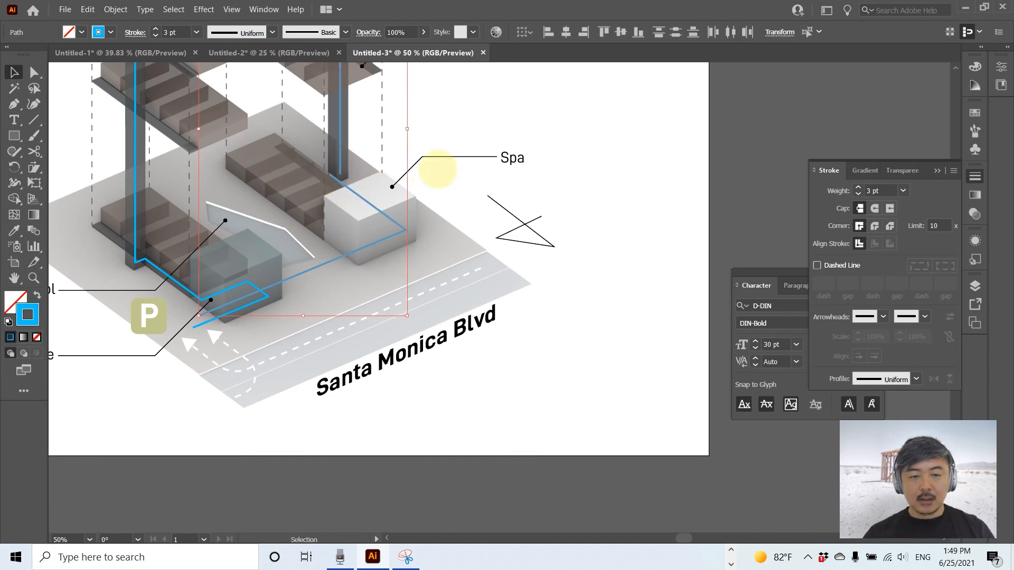
drag(438, 172, 443, 360)
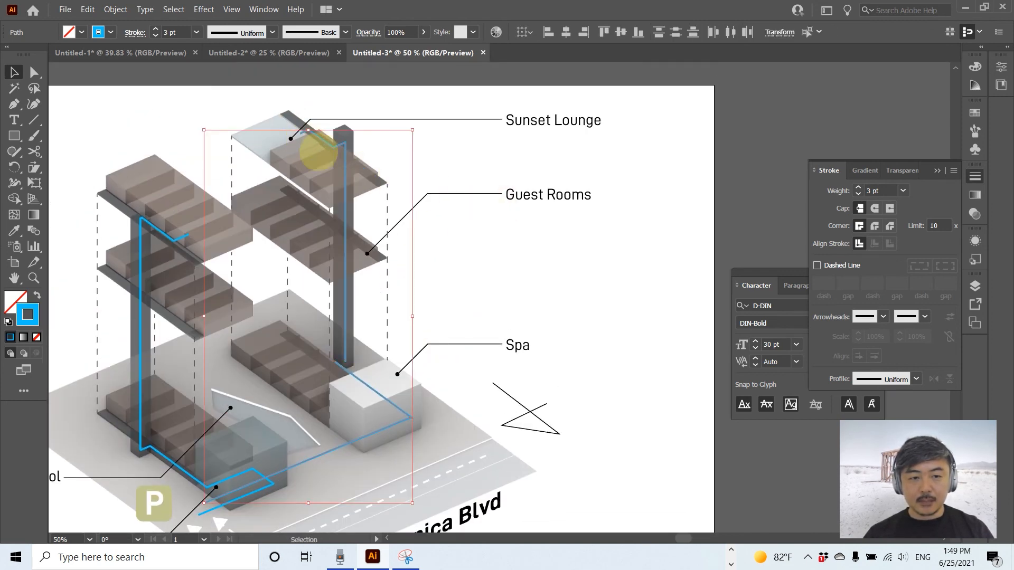
click(975, 66)
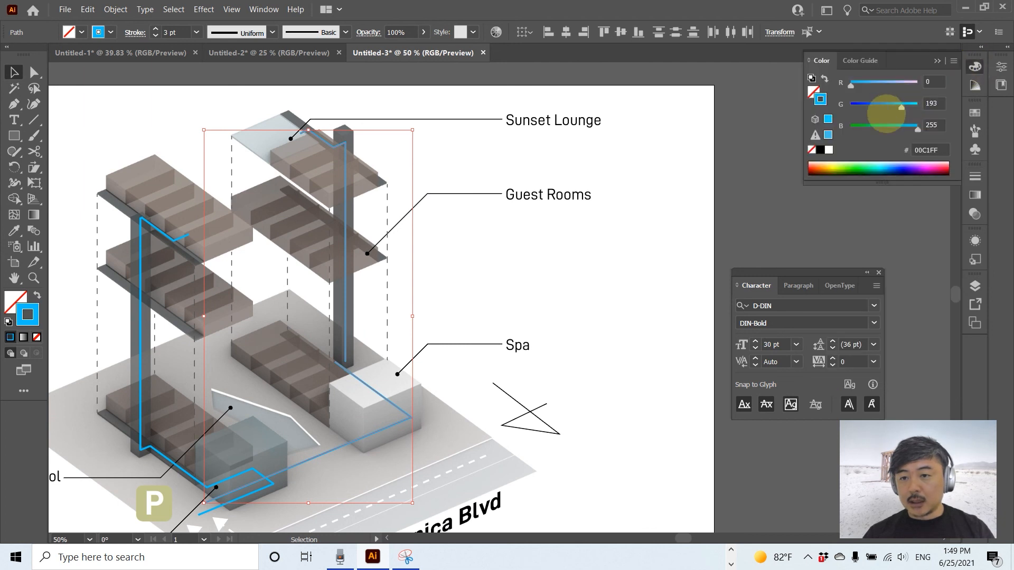
double_click(820, 99)
drag(568, 274, 568, 250)
mouse_move(513, 281)
mouse_down()
mouse_move(482, 301)
mouse_move(450, 279)
mouse_move(482, 270)
mouse_up()
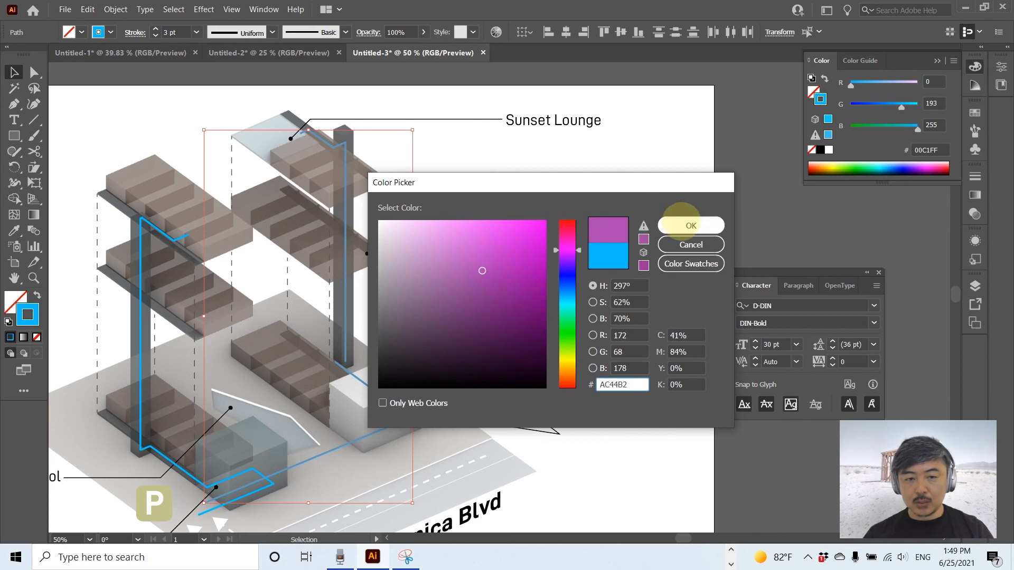
click(691, 225)
click(565, 242)
- Copy the Spa label to the empty area below the north arrow and change its text to "Guest Circulation"
drag(550, 346, 601, 226)
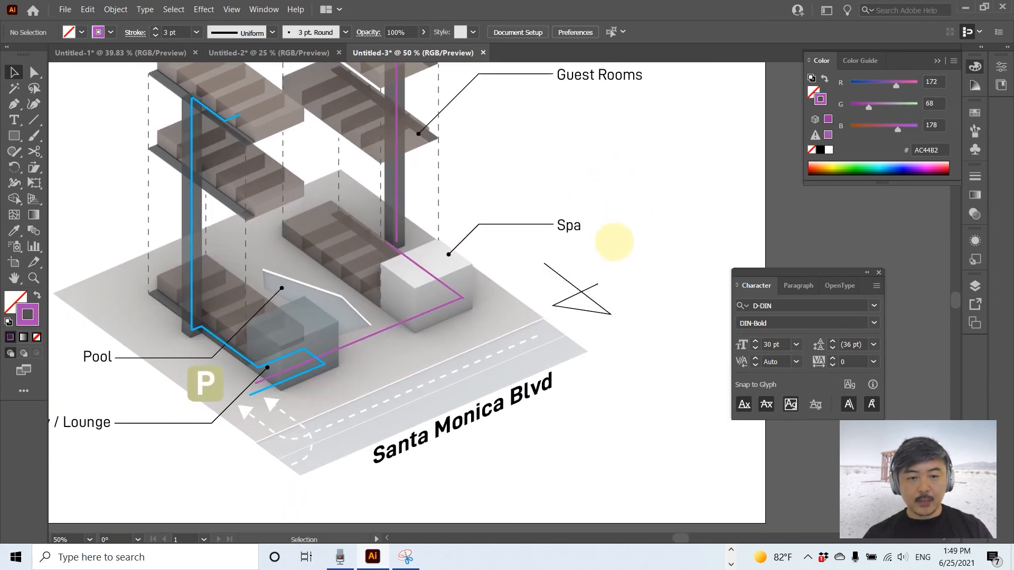
alt+scroll(618, 251, down, 1)
alt+scroll(474, 253, up, 2)
scroll(464, 238, up, 2)
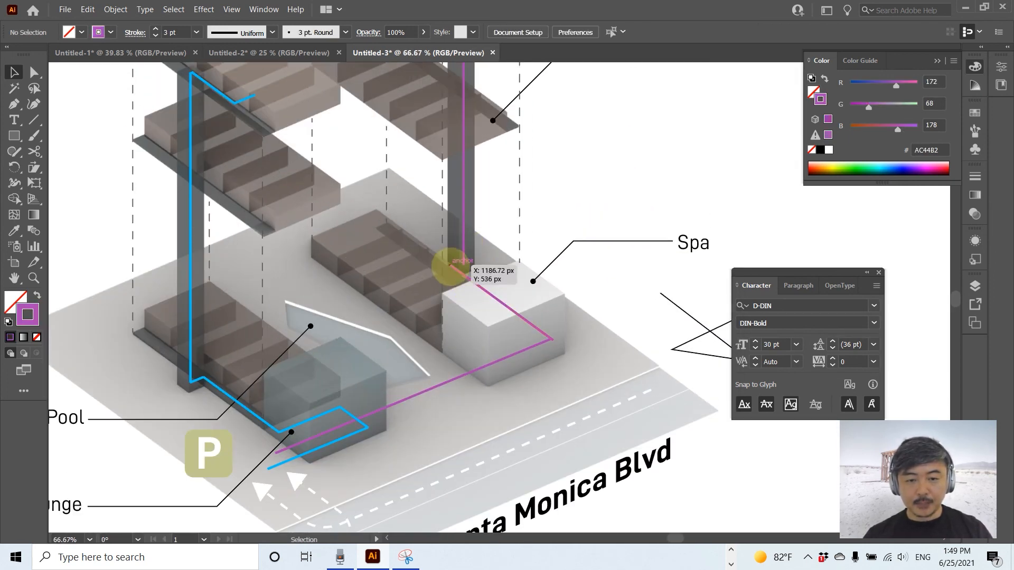
drag(622, 272, 485, 184)
scroll(572, 197, down, 2)
key(super)
alt+scroll(572, 198, down, 2)
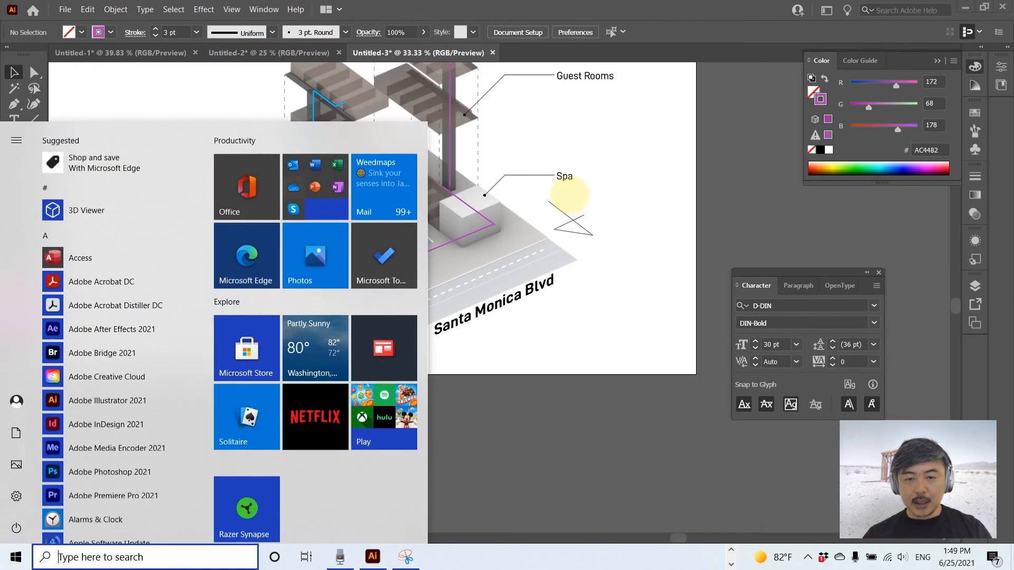
click(569, 178)
alt+drag(566, 177, 612, 260)
double_click(611, 260)
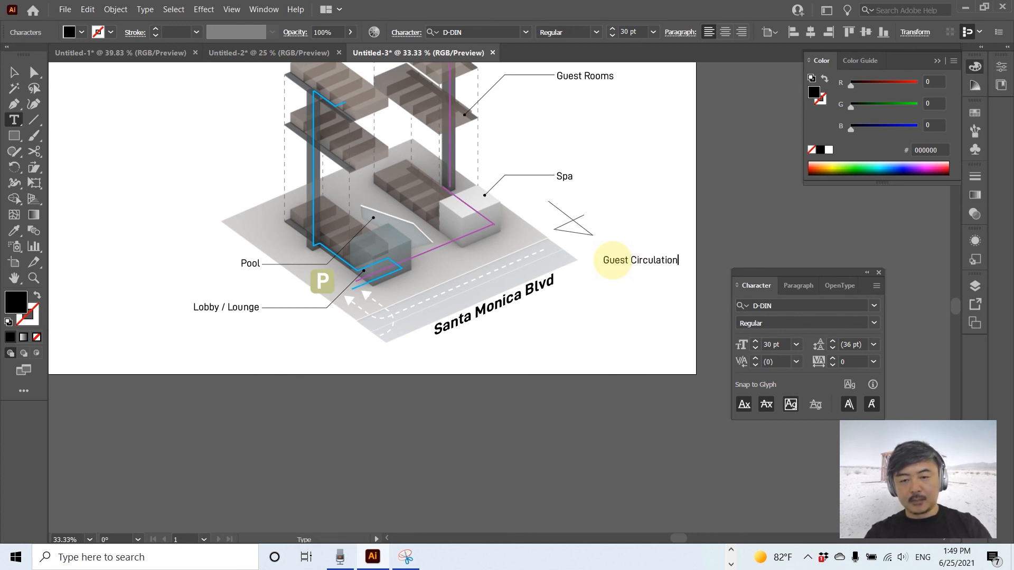
click(14, 72)
- Add a second legend label below "Guest Circulation" reading "Visitor Circulation"
drag(666, 273, 568, 207)
double_click(655, 210)
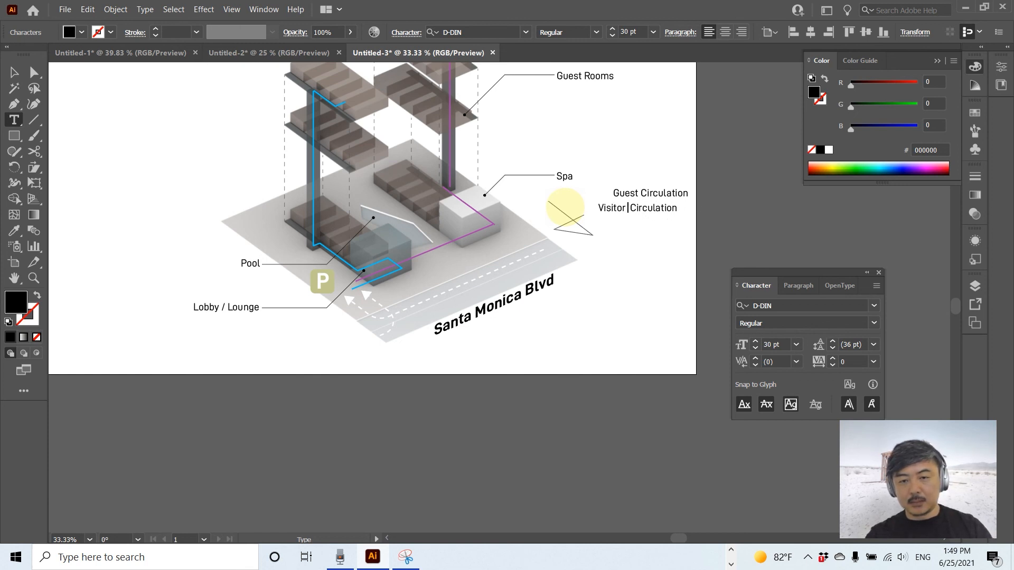
click(15, 72)
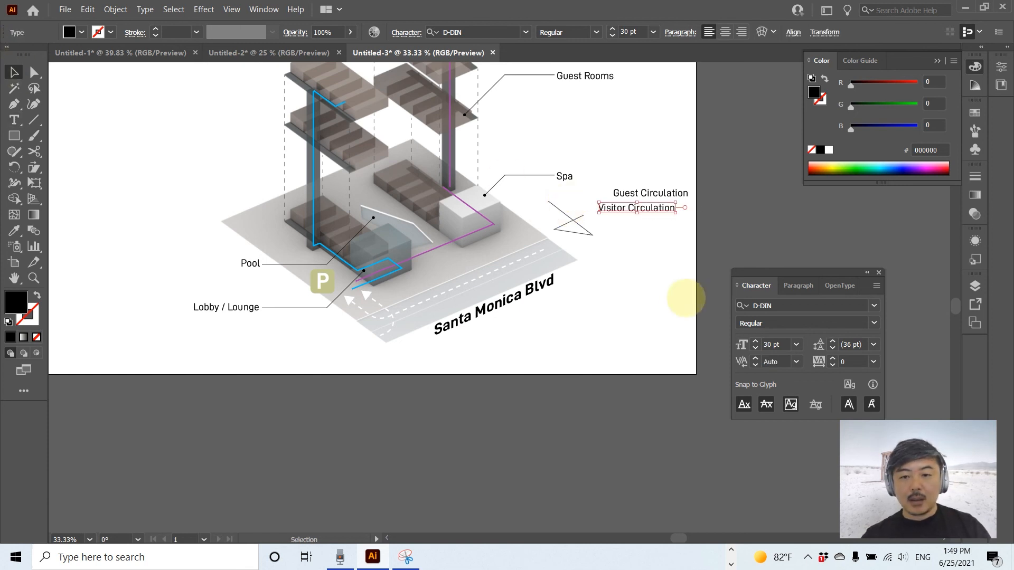
- Line up the two circulation labels and move them together to the artboard's lower-right corner, beside the street name
mouse_move(657, 221)
mouse_down()
mouse_move(674, 222)
mouse_move(664, 214)
mouse_up()
click(648, 163)
drag(665, 179, 635, 233)
drag(650, 211, 632, 338)
click(169, 199)
- Draw a short horizontal line before the "Guest Circulation" label and copy it straight down beside "Visitor Circulation"
click(15, 104)
alt+scroll(547, 326, up, 3)
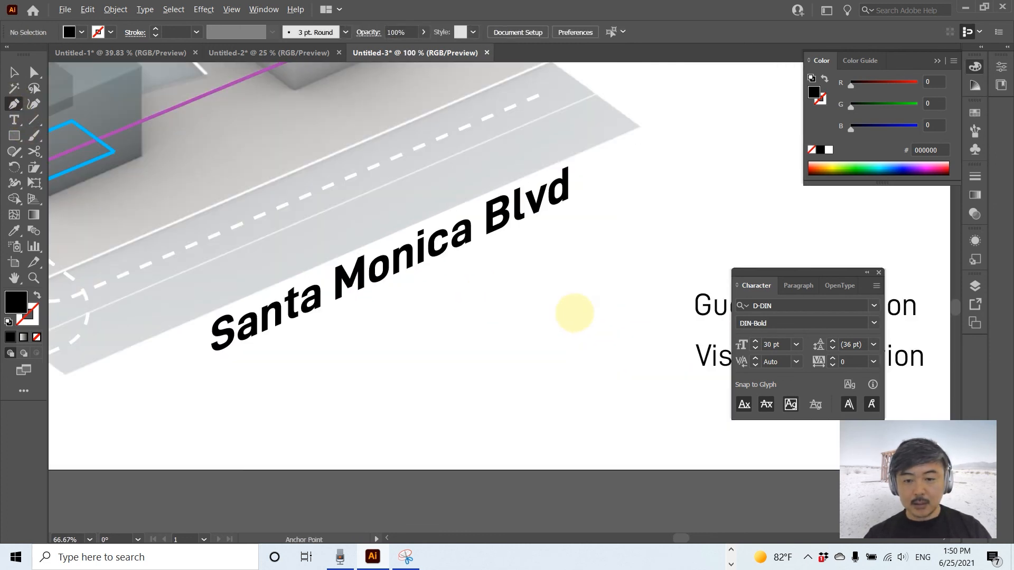
click(631, 305)
click(684, 305)
click(14, 72)
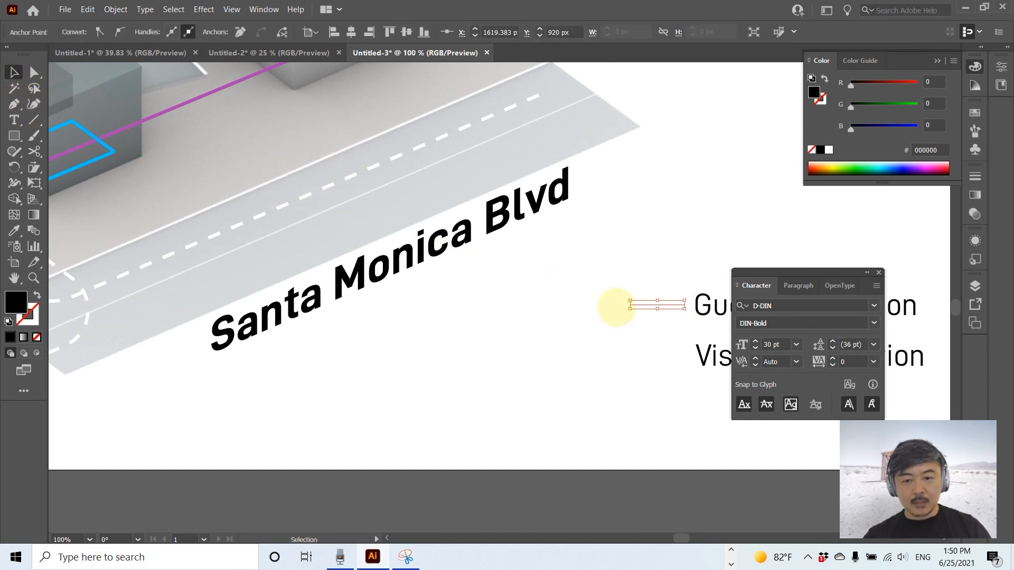
alt+shift+drag(666, 305, 668, 353)
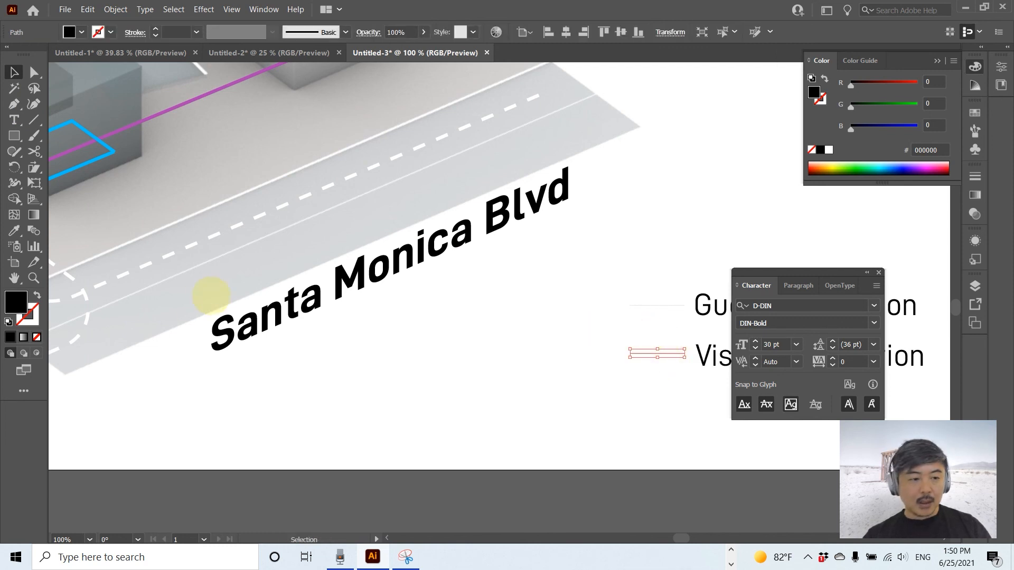
- Match the legend lines to the routes with the Eyedropper, purple for Visitor Circulation and blue for Guest Circulation
click(14, 231)
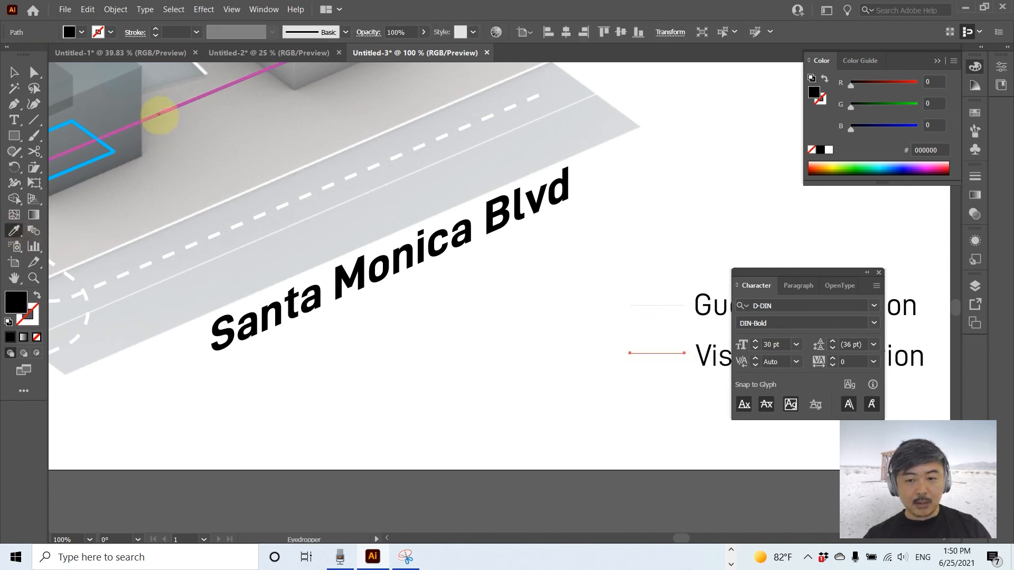
click(158, 114)
key(v)
click(651, 305)
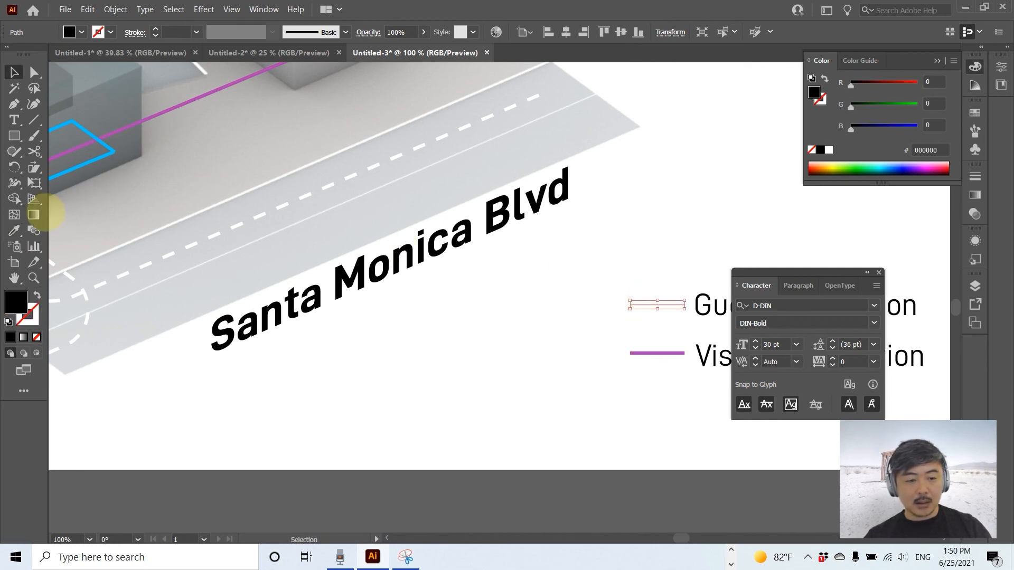
key(i)
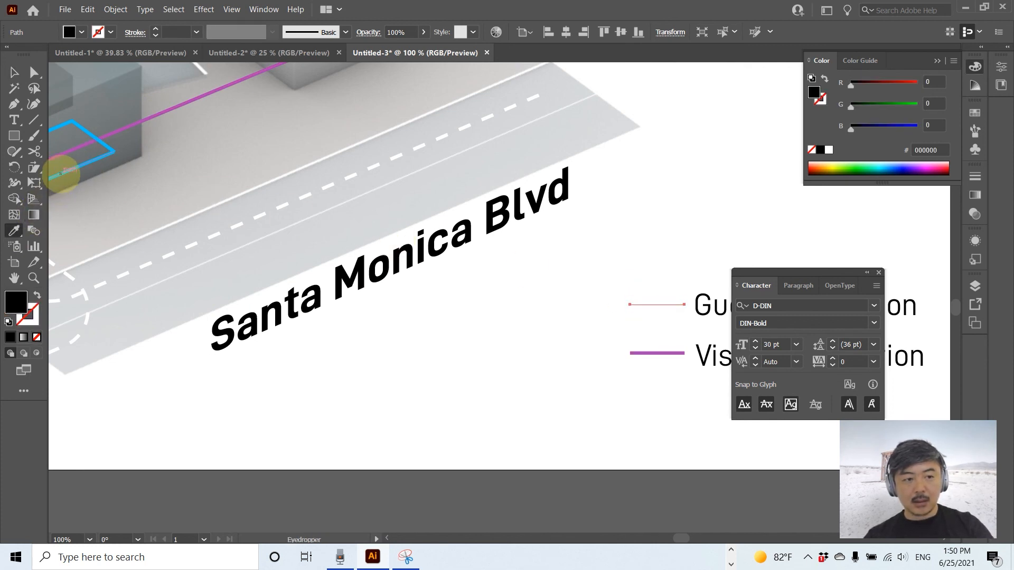
click(60, 173)
click(14, 72)
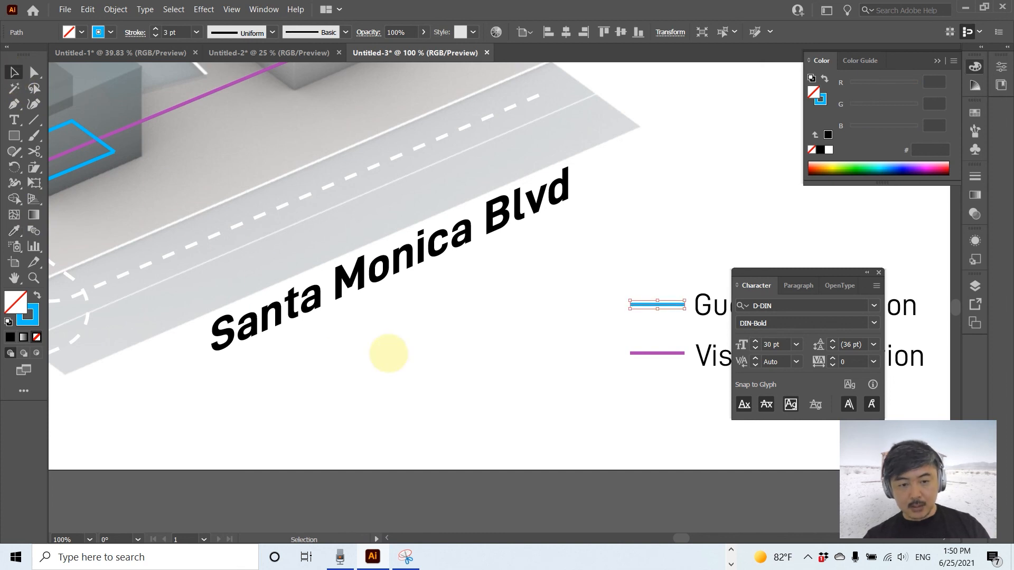
click(389, 354)
- Put away the open character and color settings and show the whole annotated diagram
alt+scroll(389, 355, down, 4)
drag(338, 384, 430, 401)
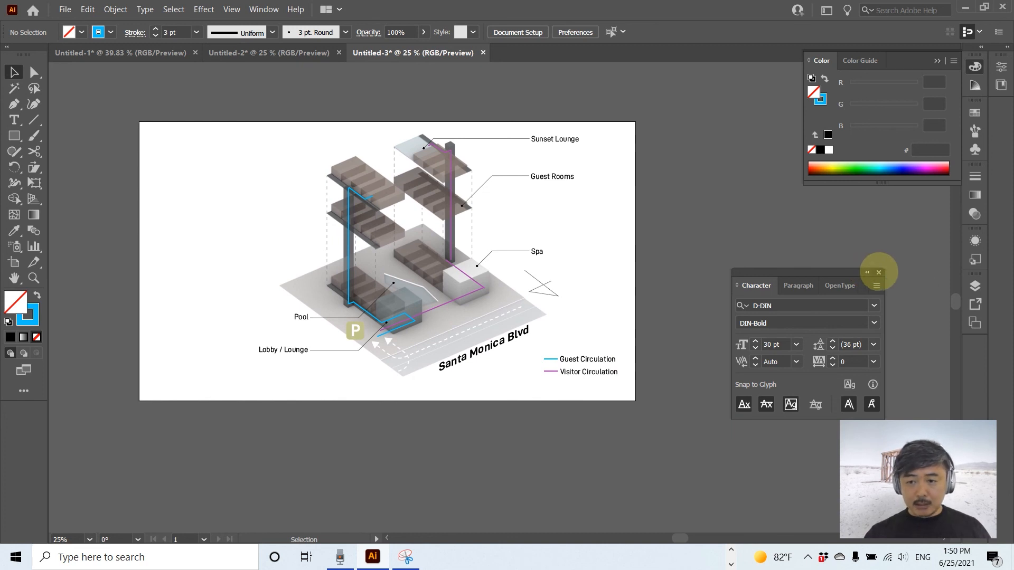
click(879, 273)
alt+scroll(539, 272, up, 1)
drag(507, 265, 595, 281)
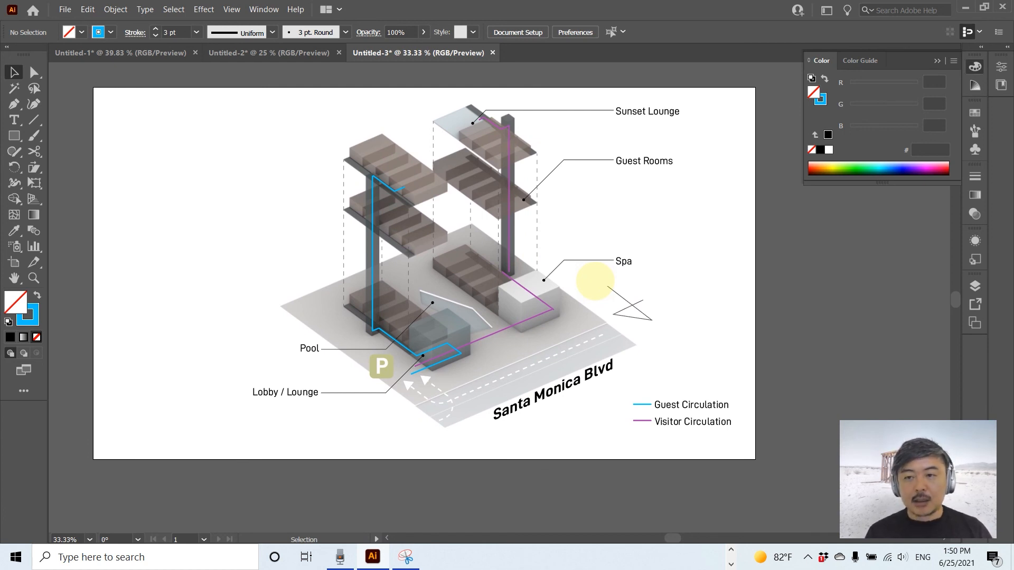
click(938, 60)
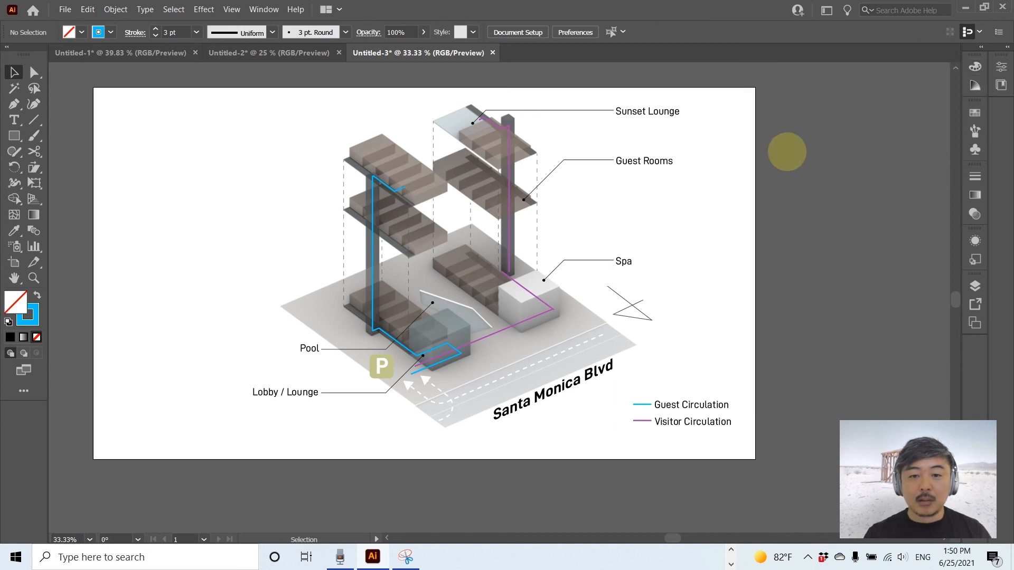